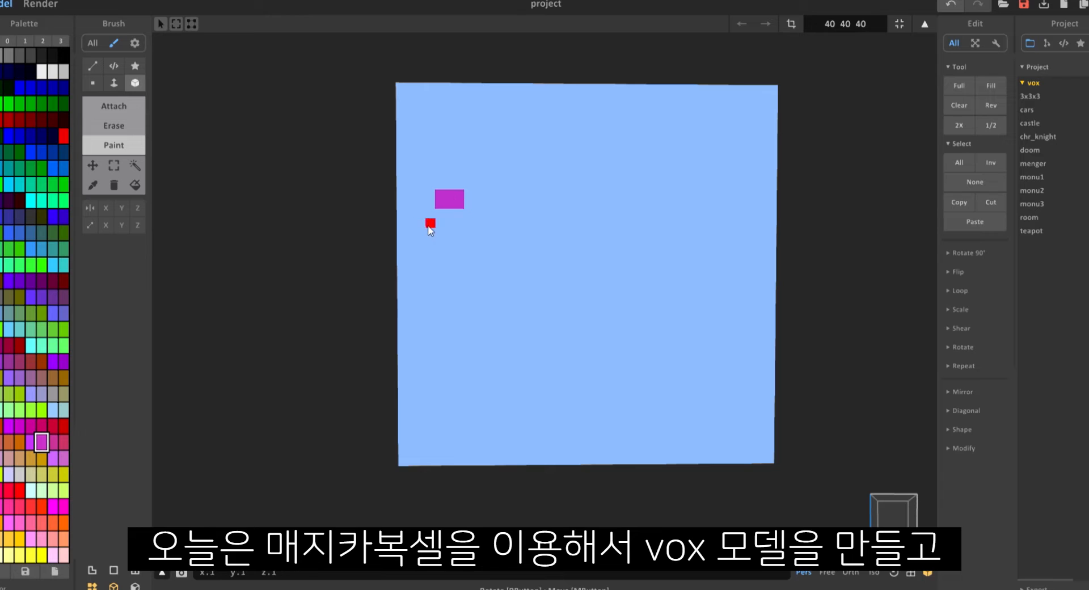
# Paint the remaining strokes of the magenta syllable 화 on the cube's front face with boxes
pyautogui.moveTo(429, 224); pyautogui.dragTo(470, 229)
pyautogui.moveTo(438, 260)
pyautogui.mouseDown()
pyautogui.moveTo(459, 290)
pyautogui.moveTo(449, 335)
pyautogui.moveTo(482, 343)
pyautogui.mouseUp()
pyautogui.moveTo(501, 242); pyautogui.dragTo(507, 346)
pyautogui.moveTo(507, 290); pyautogui.dragTo(525, 298)
# Paint the syllable 이 in bright green beside the magenta syllable, using a square block and a vertical bar
pyautogui.click(64, 200)
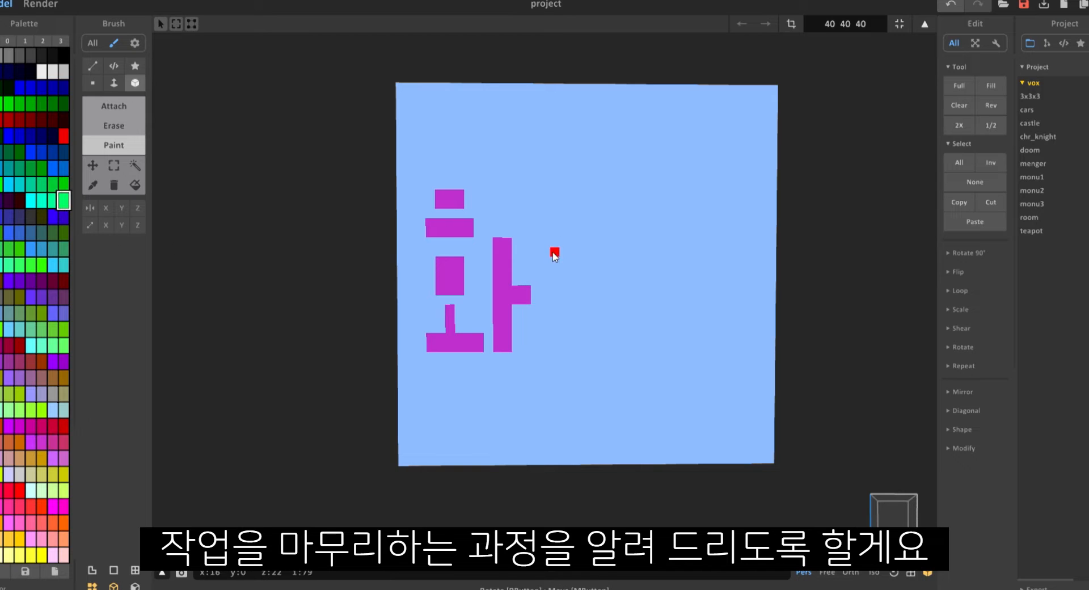
pyautogui.moveTo(554, 253); pyautogui.dragTo(585, 292)
pyautogui.moveTo(612, 243); pyautogui.dragTo(619, 331)
# Paint the syllable 팅 in blue beside the green one, and shift the whole lettering slightly to the right
pyautogui.click(9, 136)
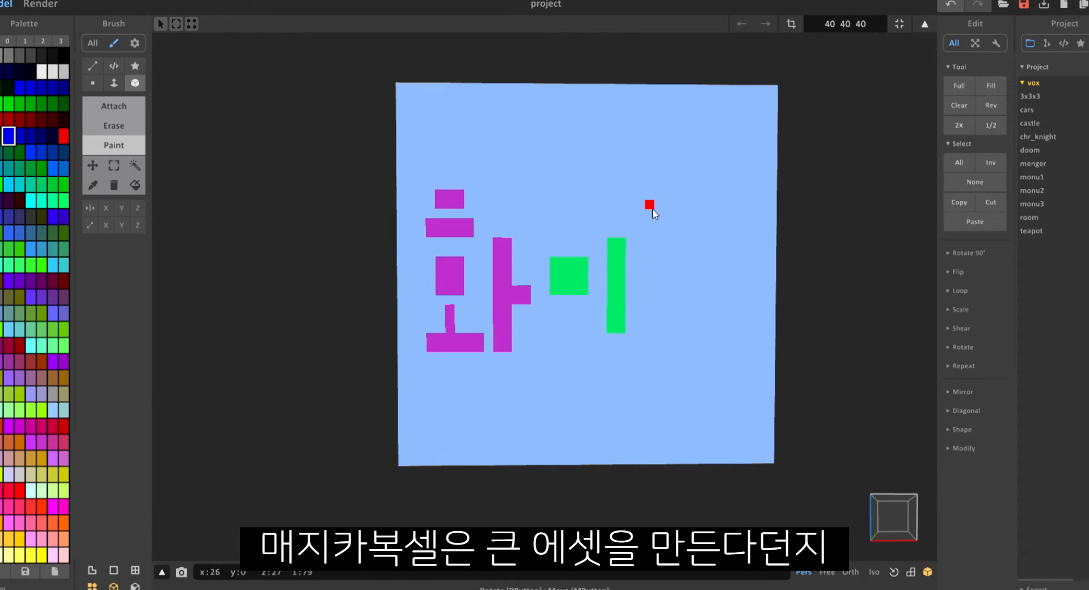
pyautogui.moveTo(649, 204)
pyautogui.mouseDown()
pyautogui.moveTo(687, 205)
pyautogui.moveTo(650, 214)
pyautogui.moveTo(687, 243)
pyautogui.moveTo(649, 243)
pyautogui.moveTo(652, 263)
pyautogui.moveTo(688, 272)
pyautogui.mouseUp()
pyautogui.moveTo(716, 206); pyautogui.dragTo(720, 271)
pyautogui.moveTo(678, 319); pyautogui.dragTo(704, 355)
pyautogui.moveTo(685, 310)
pyautogui.mouseDown()
pyautogui.moveTo(714, 317)
pyautogui.moveTo(721, 369)
pyautogui.mouseUp()
pyautogui.click(714, 357)
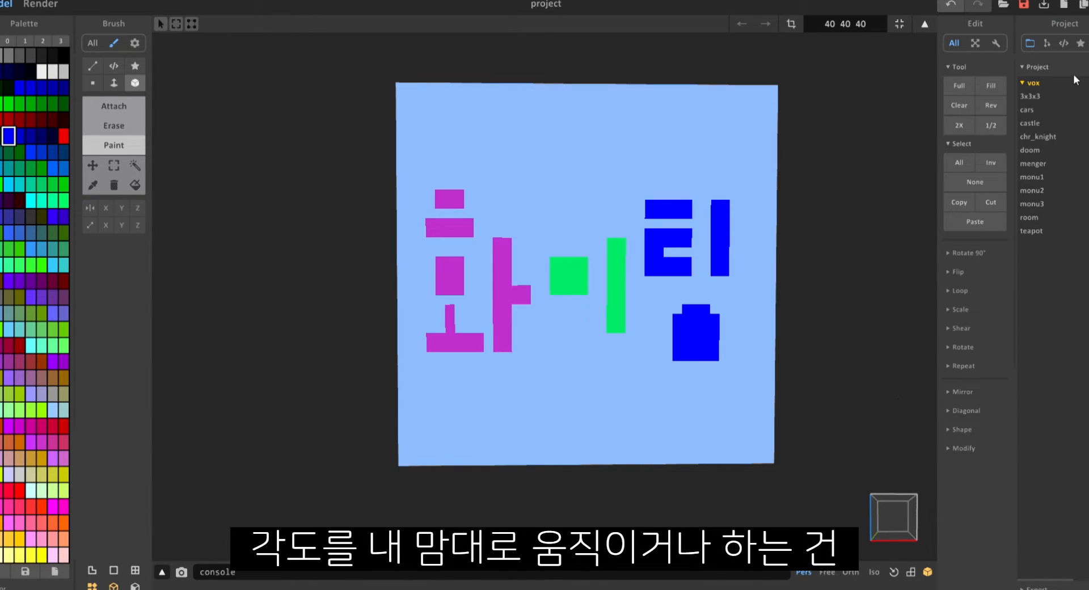
pyautogui.moveTo(648, 243); pyautogui.dragTo(930, 271)
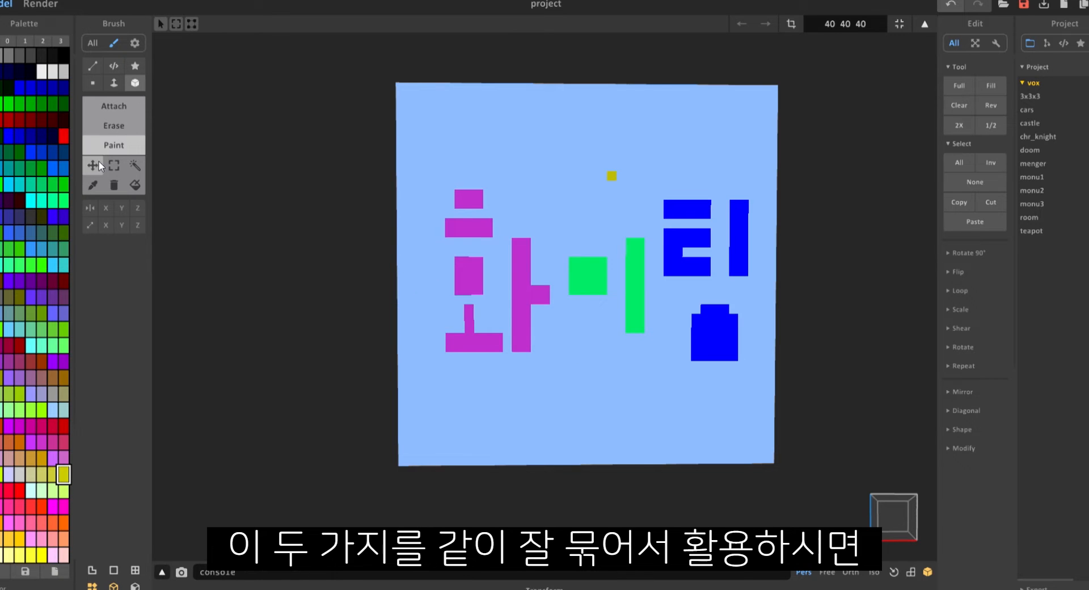
# Recolour the background around the lettering with the region fill, trying yellow, cyan, dark blue, dark red and green in turn
pyautogui.click(135, 185)
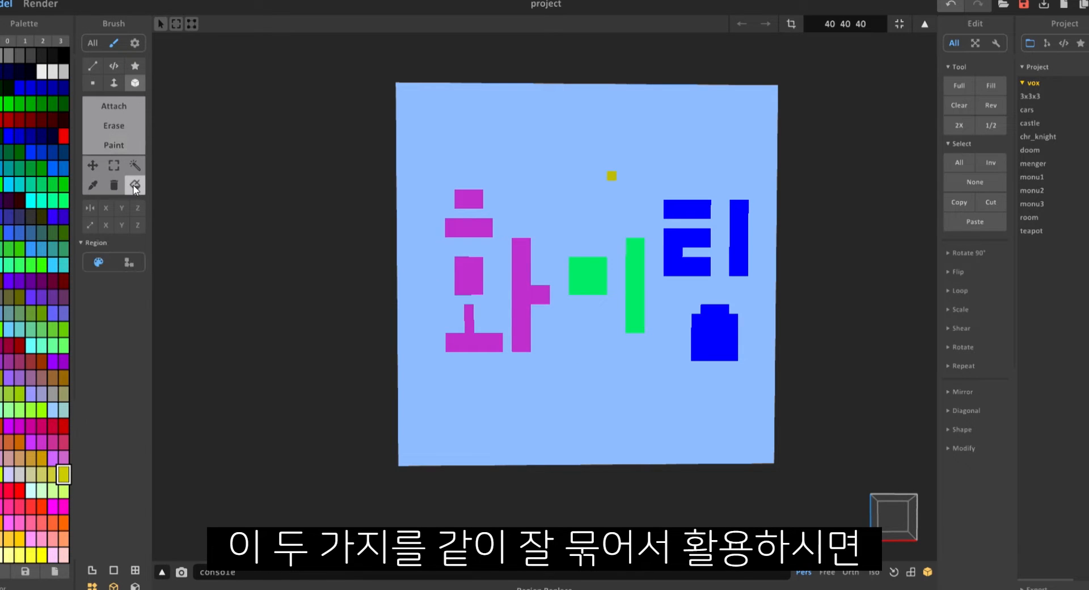
pyautogui.click(486, 127)
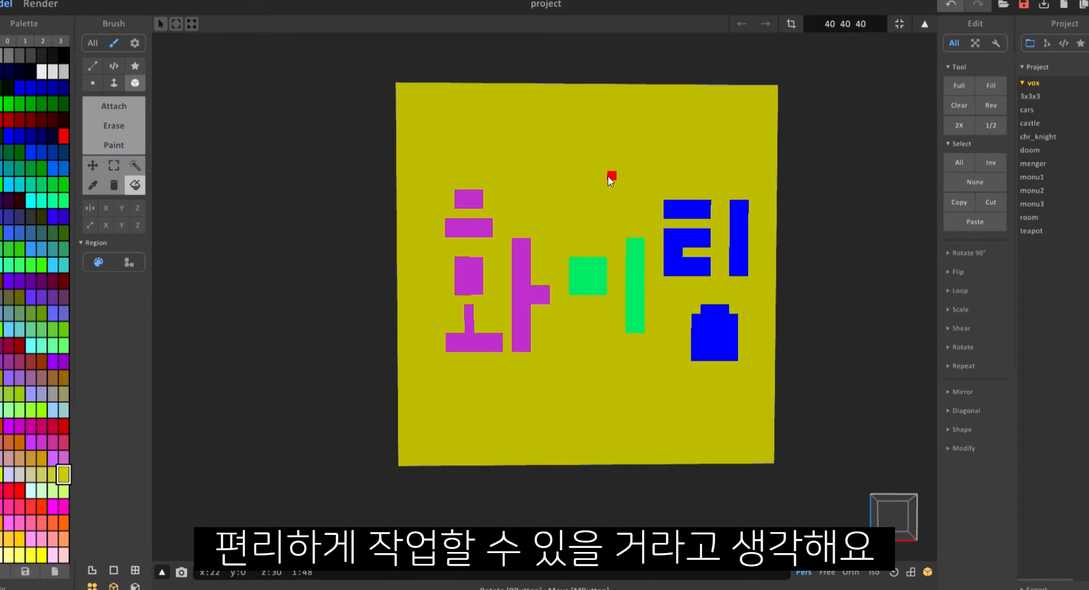
pyautogui.click(8, 184)
pyautogui.click(440, 173)
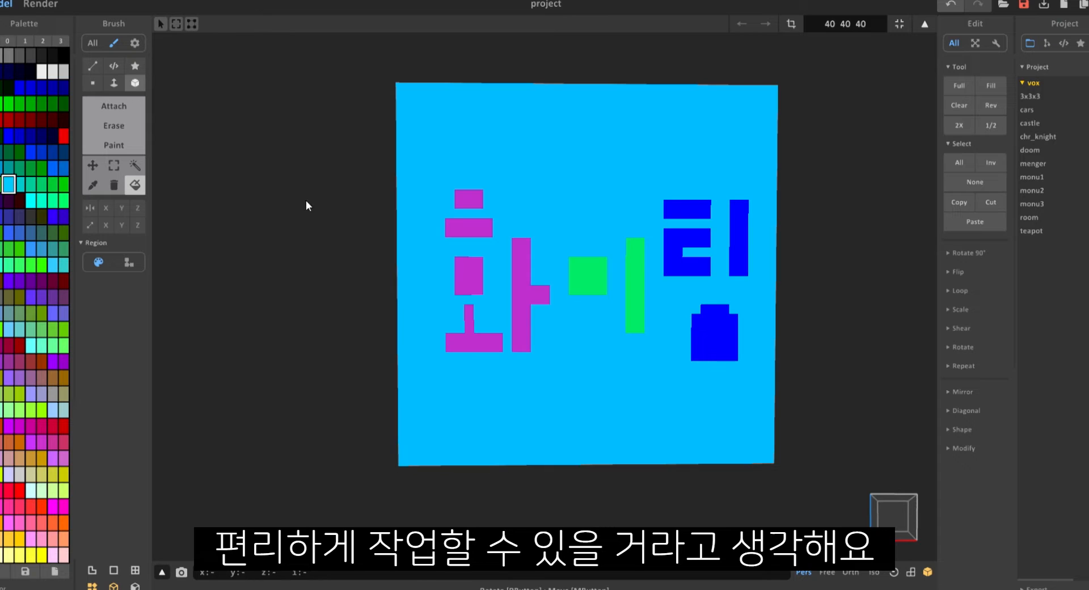
pyautogui.click(31, 136)
pyautogui.click(457, 148)
pyautogui.click(41, 120)
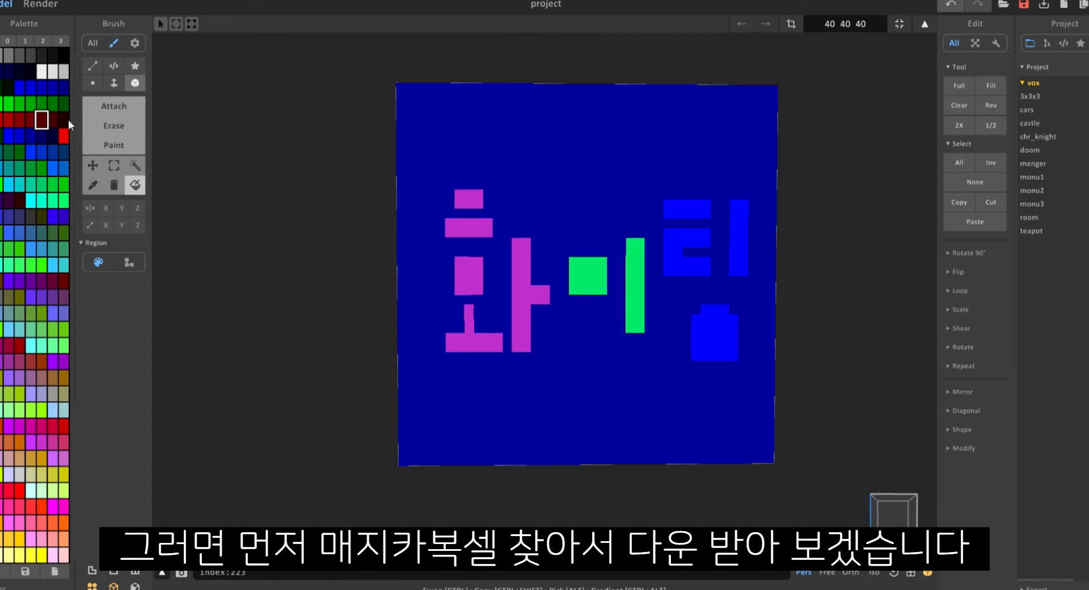
pyautogui.click(517, 147)
pyautogui.click(41, 168)
pyautogui.click(519, 170)
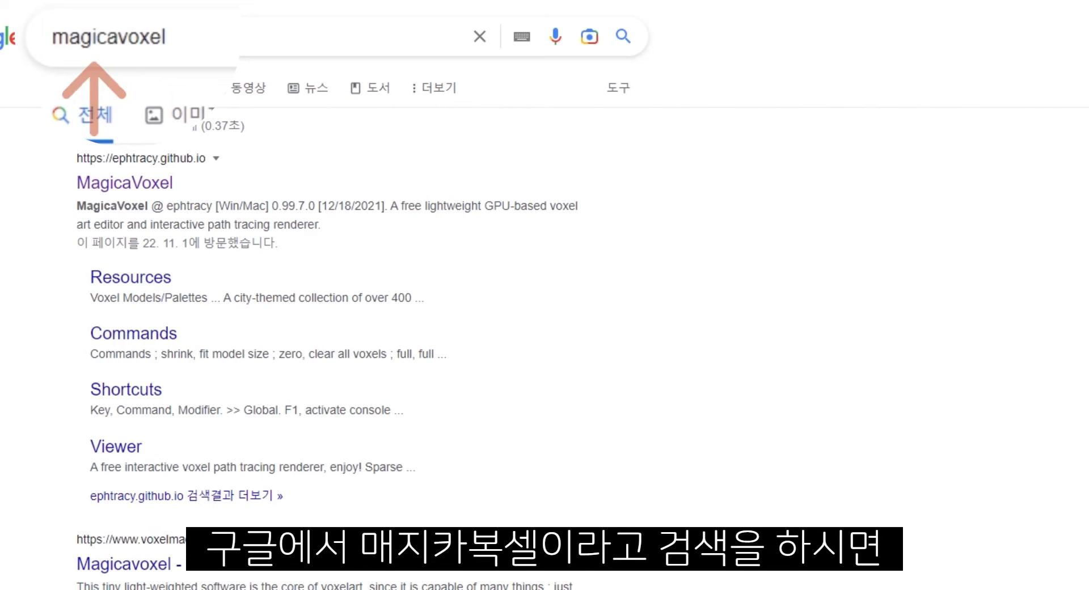
# Open the MagicaVoxel site from the Google results for "magicavoxel" and download version 0.99.6.4
pyautogui.moveTo(214, 41); pyautogui.dragTo(53, 42)
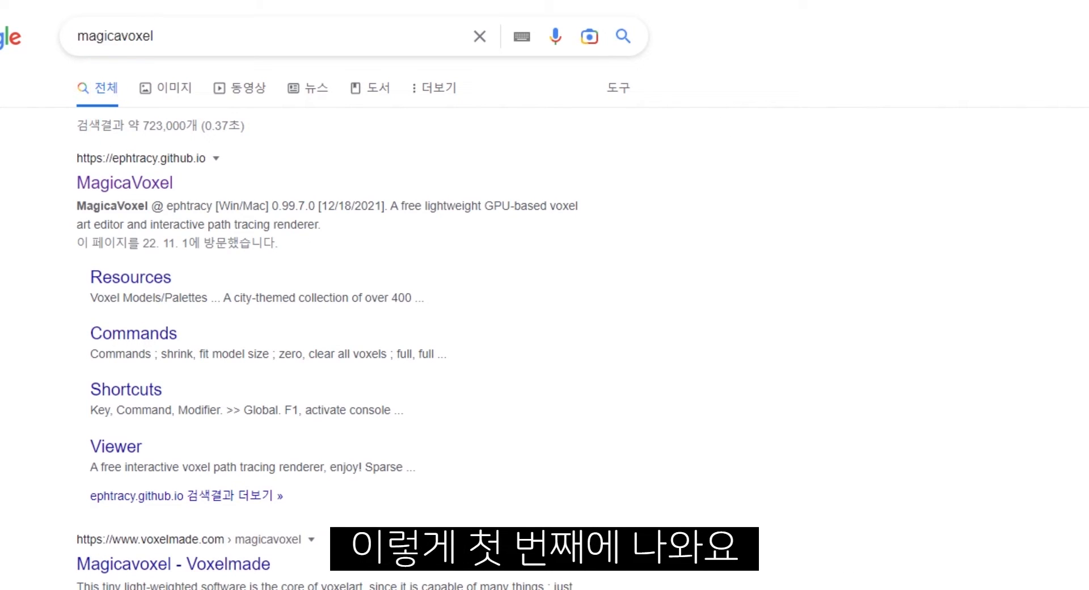
pyautogui.click(122, 184)
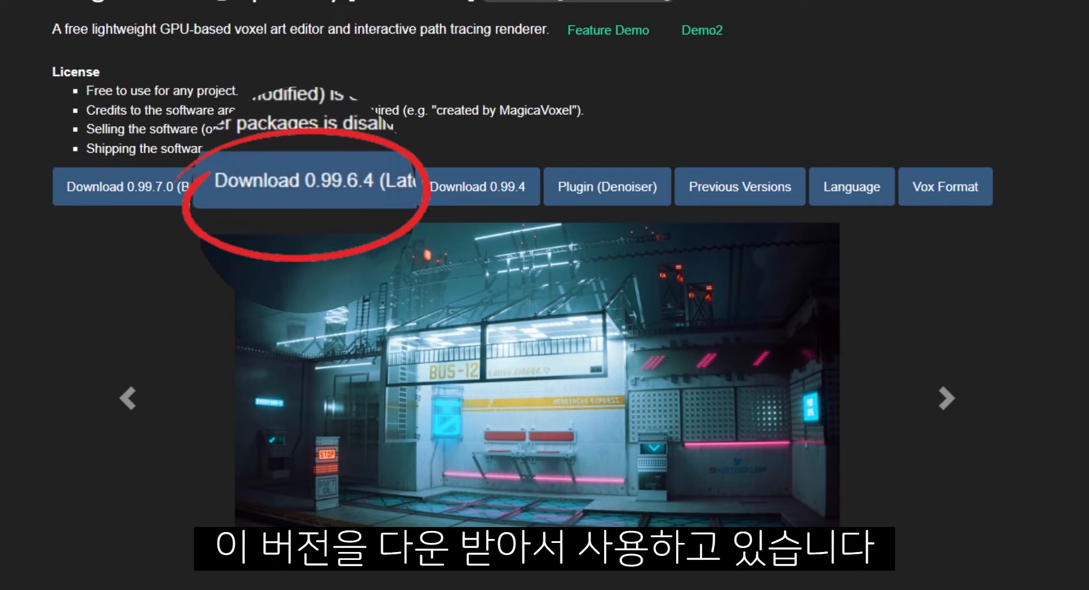
pyautogui.click(311, 199)
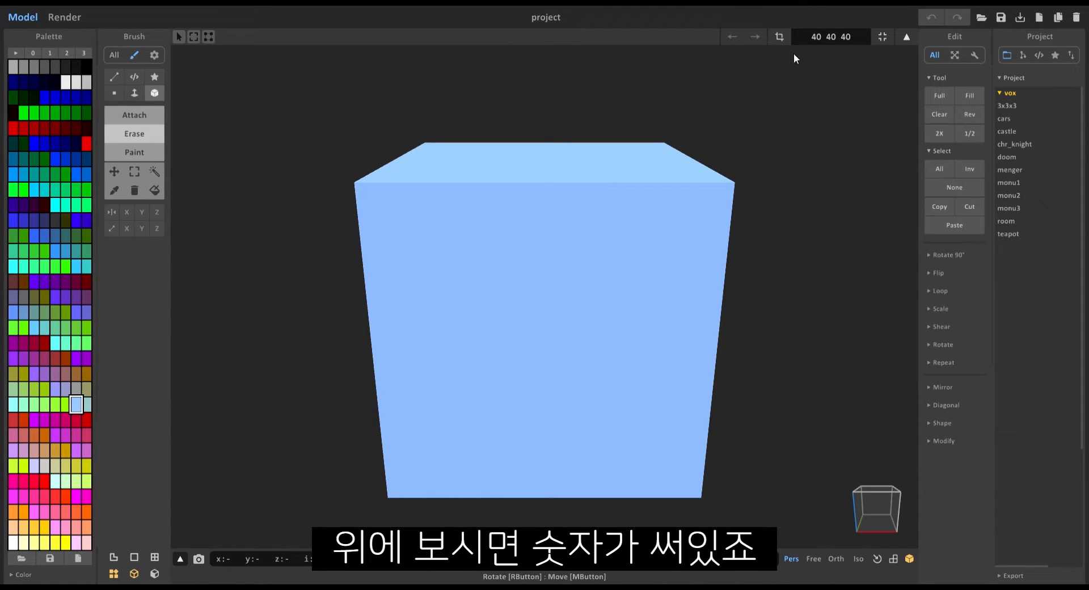
# Set the model size to 250 in all three dimensions
pyautogui.click(831, 37)
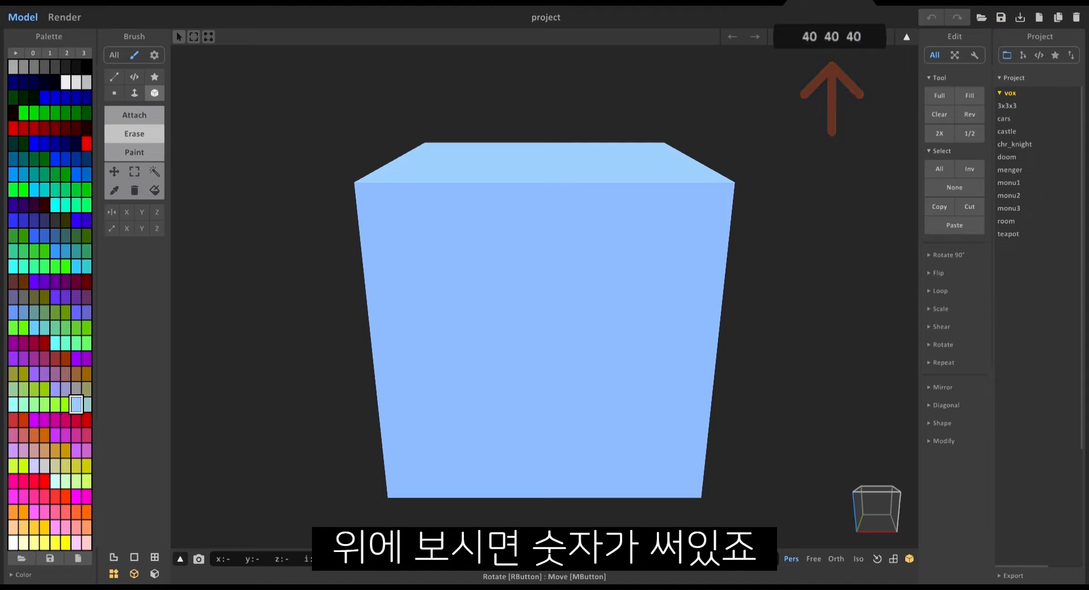
pyautogui.moveTo(666, 194); pyautogui.dragTo(672, 219, button='right')
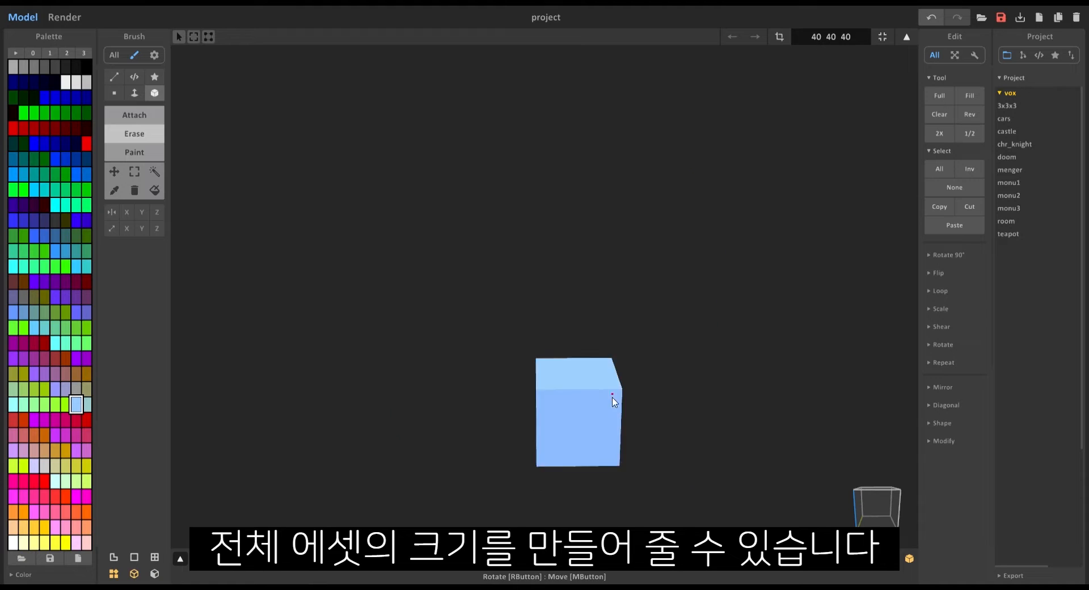
pyautogui.moveTo(613, 398); pyautogui.dragTo(583, 339, button='middle')
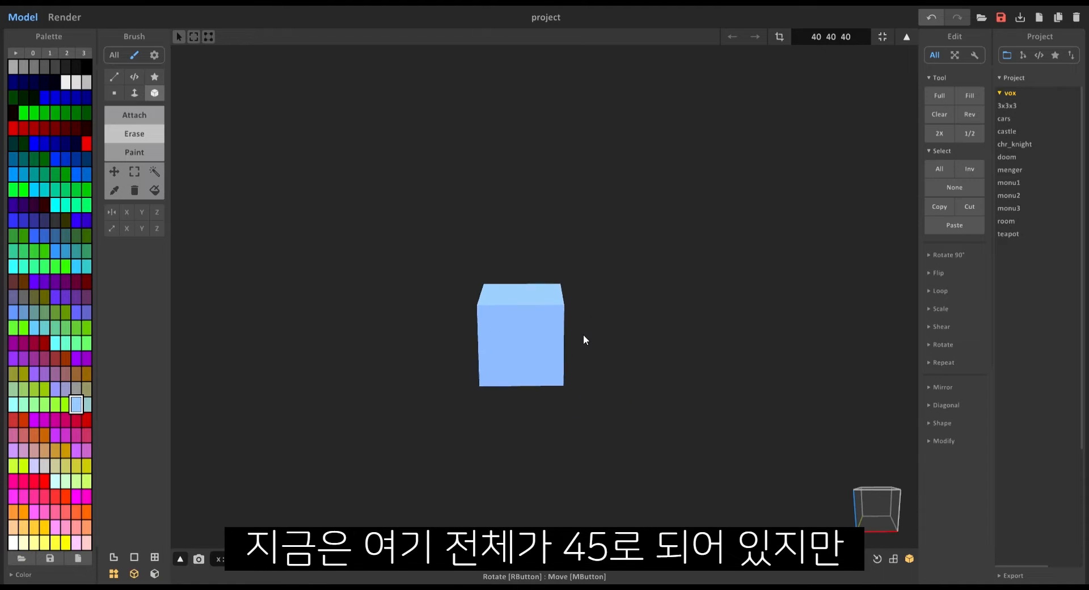
pyautogui.scroll(3, 588, 351)
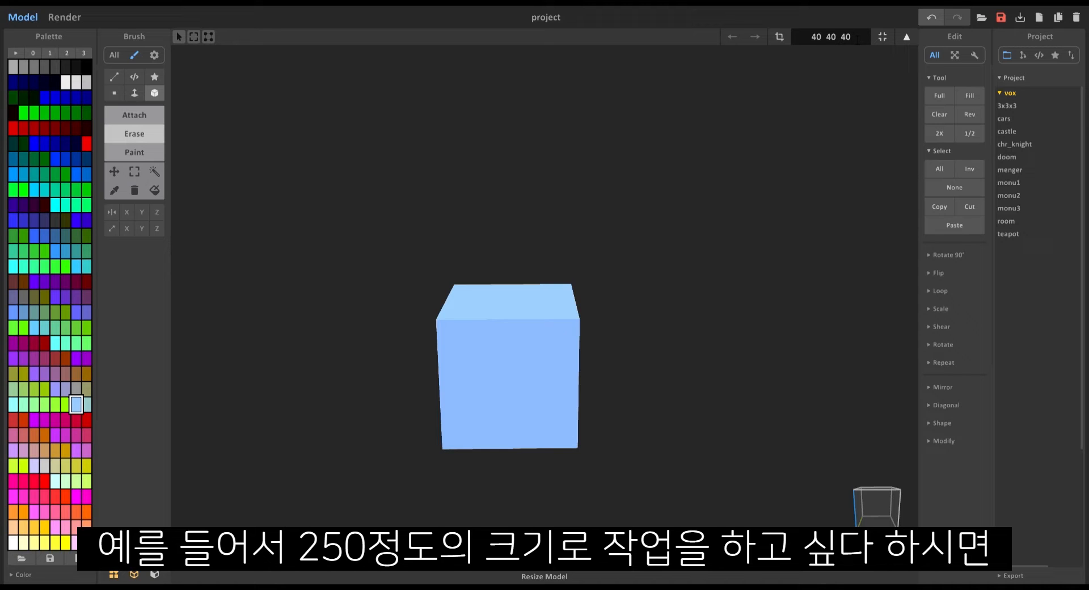
pyautogui.click(831, 37)
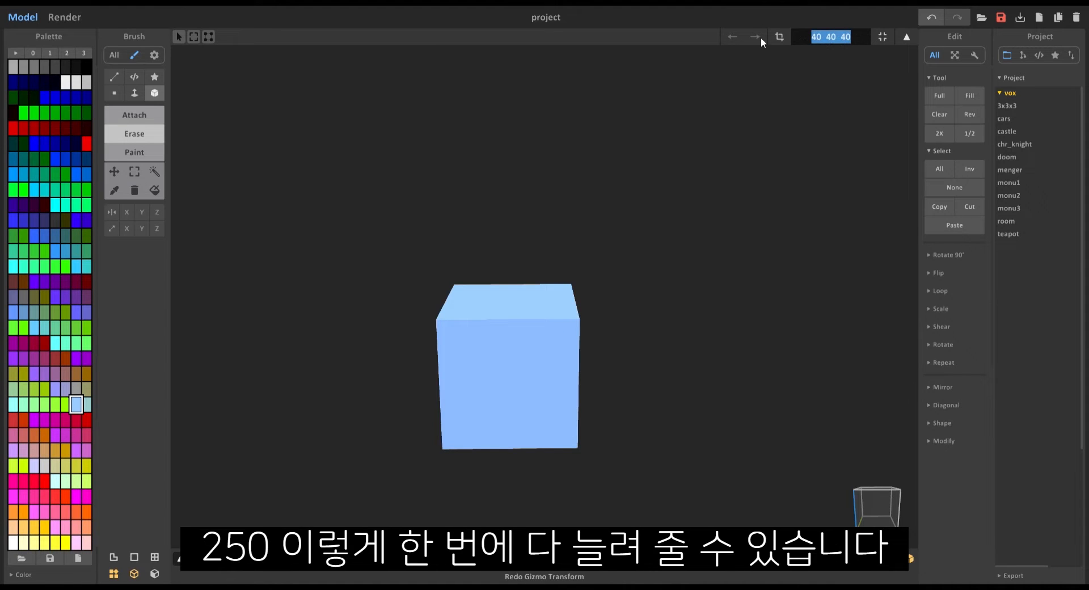
pyautogui.write('250')
pyautogui.press('Return')
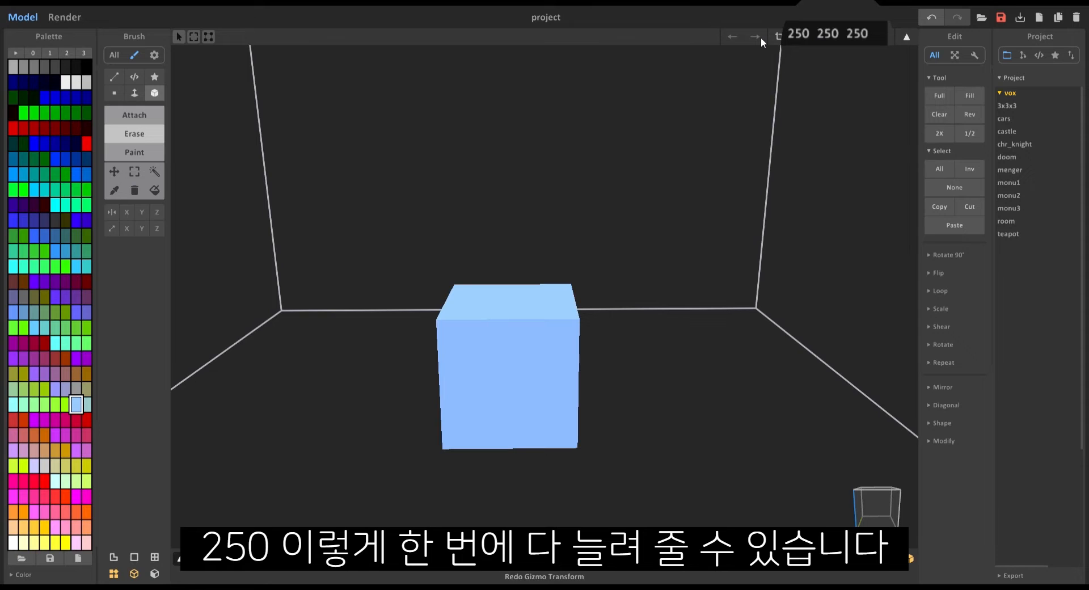
pyautogui.scroll(-5, 686, 251)
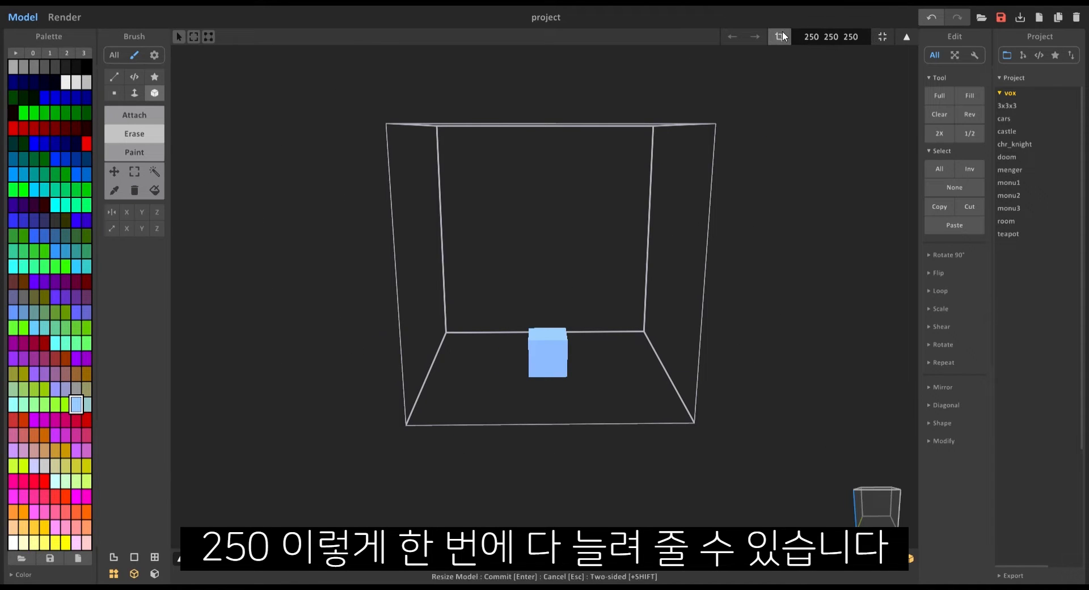
# Set only the first dimension of the model size to 100
pyautogui.moveTo(576, 225); pyautogui.dragTo(612, 219, button='right')
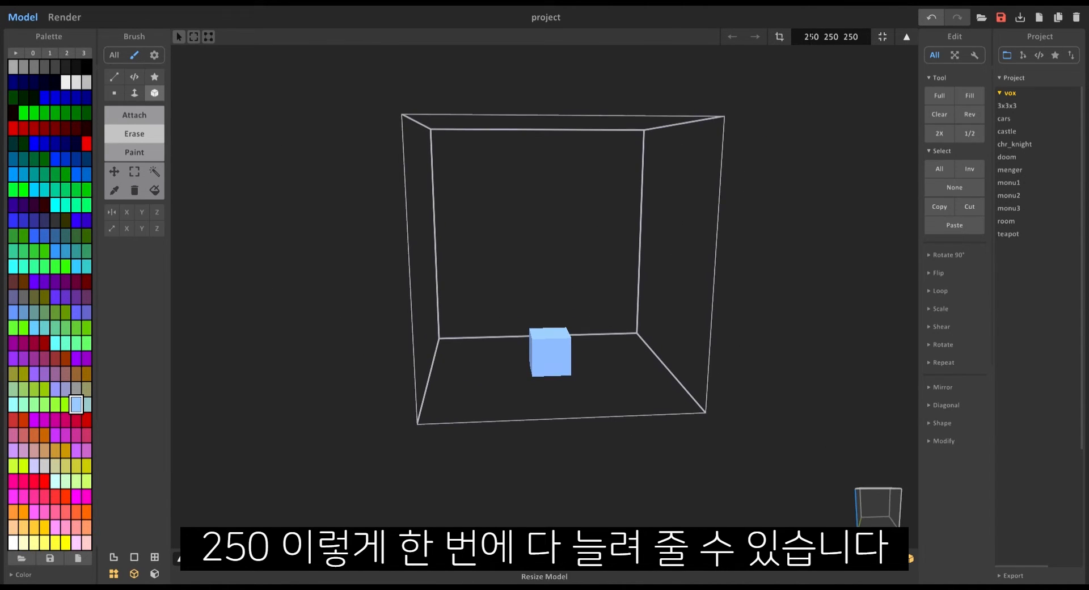
pyautogui.moveTo(818, 36); pyautogui.dragTo(808, 49)
pyautogui.write('100')
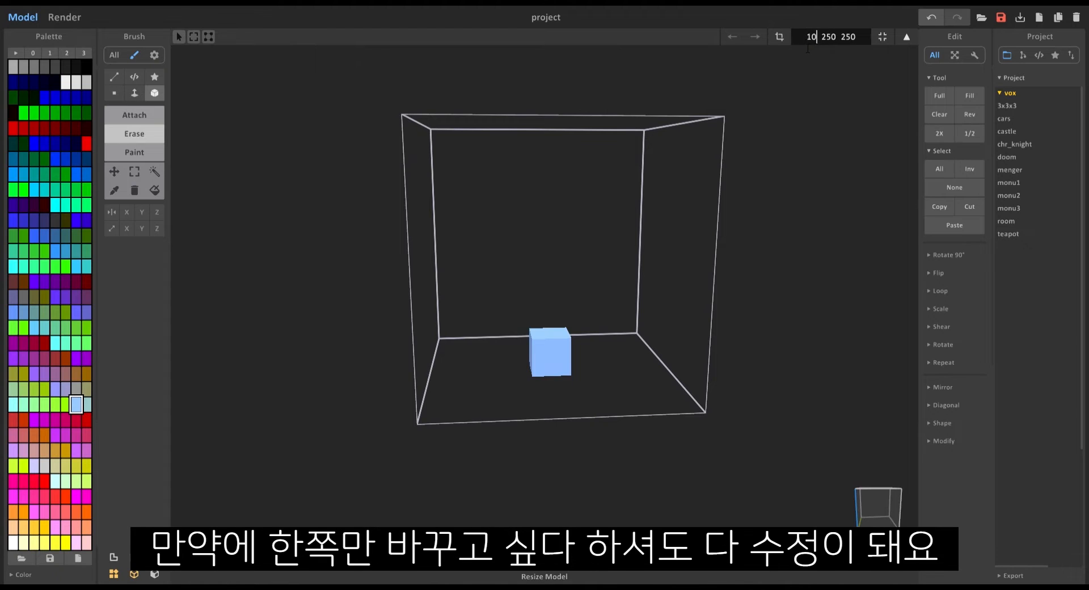
pyautogui.press('Return')
pyautogui.moveTo(635, 250); pyautogui.dragTo(489, 264, button='right')
pyautogui.moveTo(571, 91); pyautogui.dragTo(630, 113, button='right')
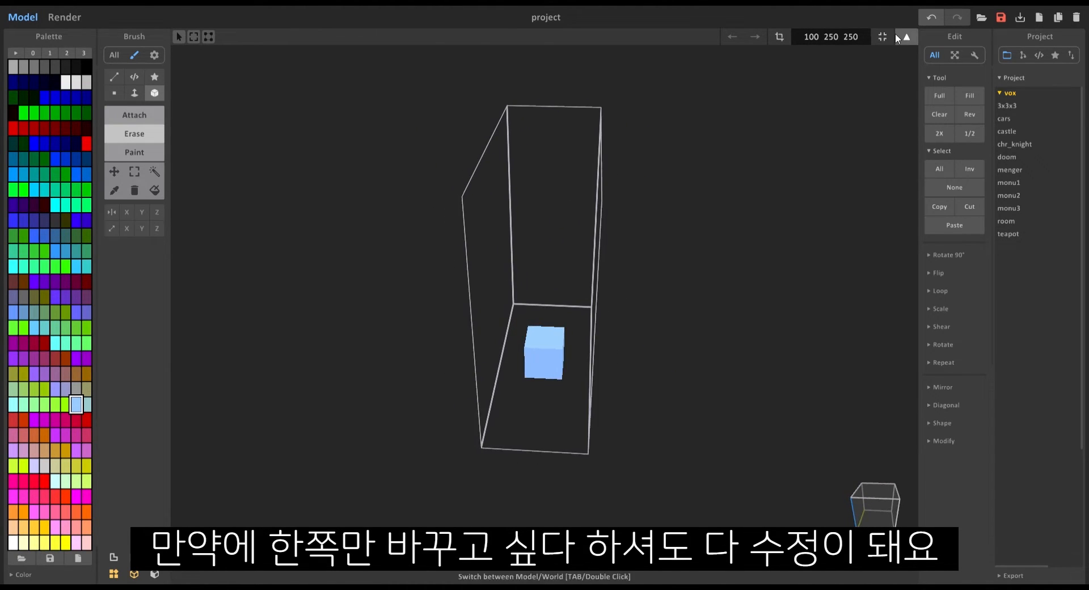
# Set the third dimension of the model size to 50
pyautogui.write('50')
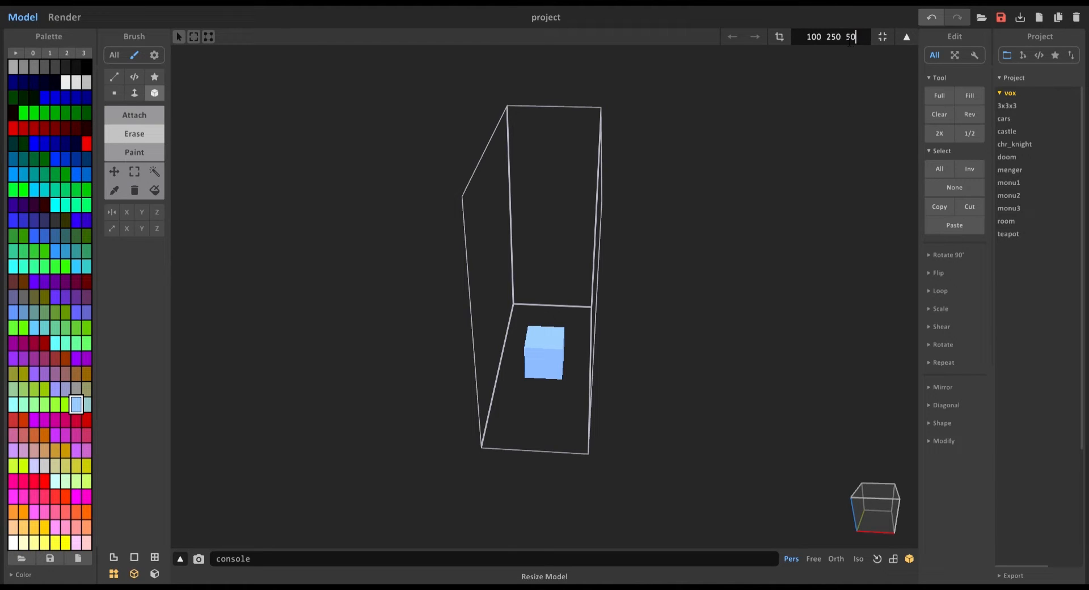
pyautogui.press('Return')
pyautogui.moveTo(651, 431); pyautogui.dragTo(658, 405, button='right')
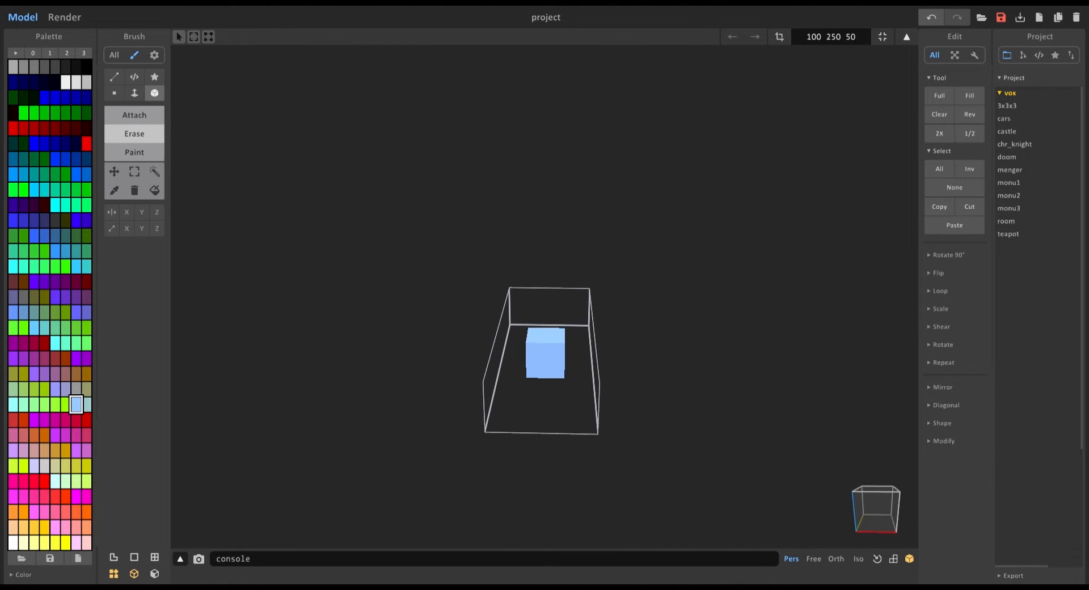
# Replace all three model size values at once with 250 250 250
pyautogui.click(770, 37)
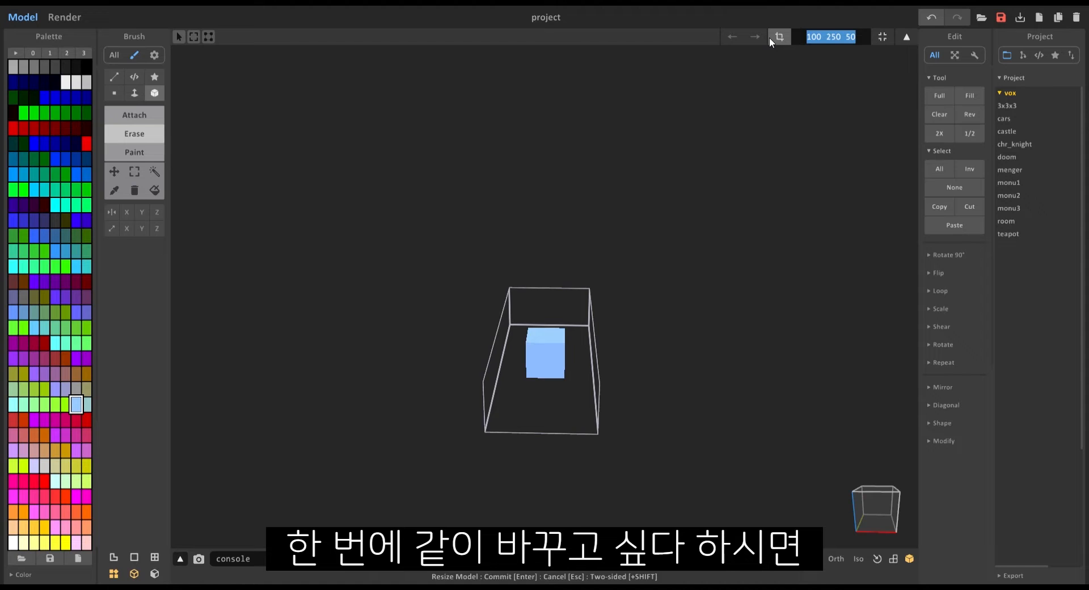
pyautogui.click(870, 114)
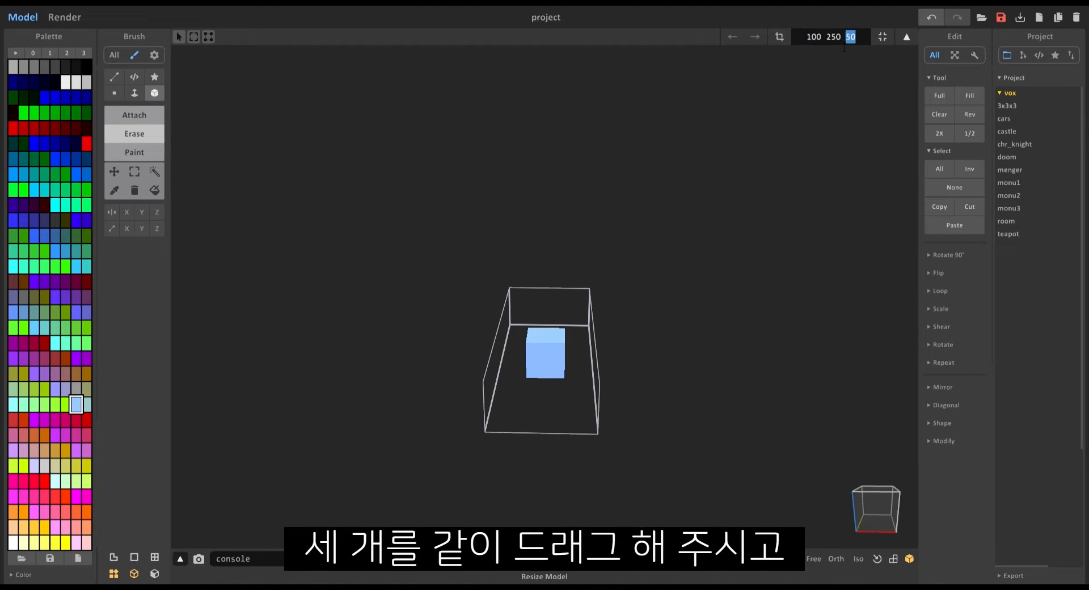
pyautogui.moveTo(844, 46); pyautogui.dragTo(807, 40)
pyautogui.write('250 250 250')
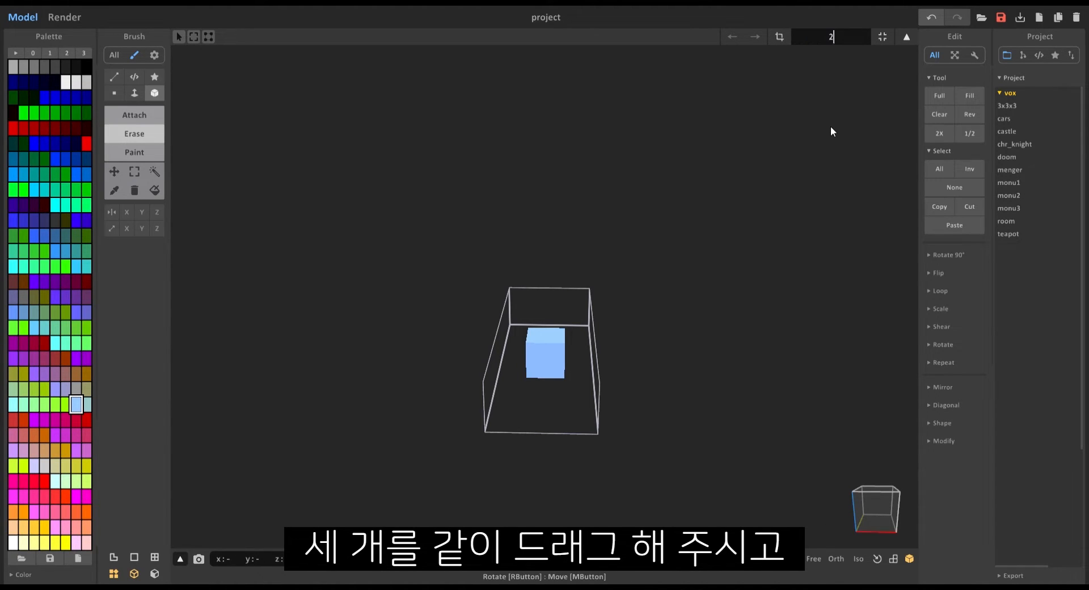
pyautogui.press('Return')
pyautogui.moveTo(724, 183); pyautogui.dragTo(652, 256, button='right')
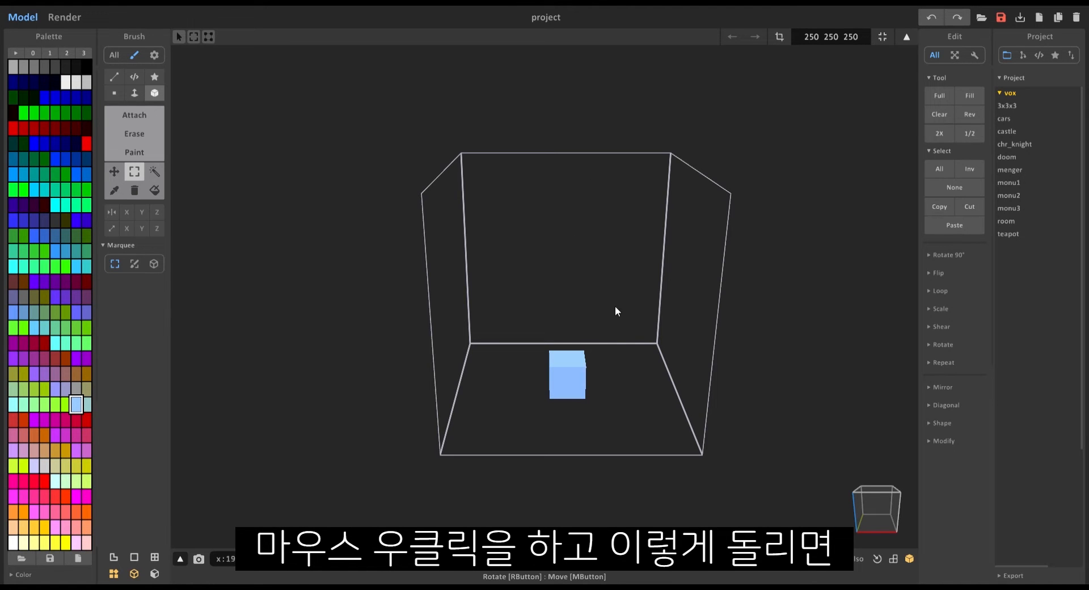
# Rotate, pan and zoom the view to examine the model space and the cube inside it from different angles
pyautogui.moveTo(614, 305)
pyautogui.mouseDown(button='right')
pyautogui.moveTo(637, 295)
pyautogui.moveTo(581, 277)
pyautogui.moveTo(584, 231)
pyautogui.moveTo(676, 238)
pyautogui.moveTo(705, 287)
pyautogui.moveTo(554, 283)
pyautogui.moveTo(722, 275)
pyautogui.moveTo(639, 233)
pyautogui.moveTo(629, 312)
pyautogui.moveTo(633, 301)
pyautogui.mouseUp(button='right')
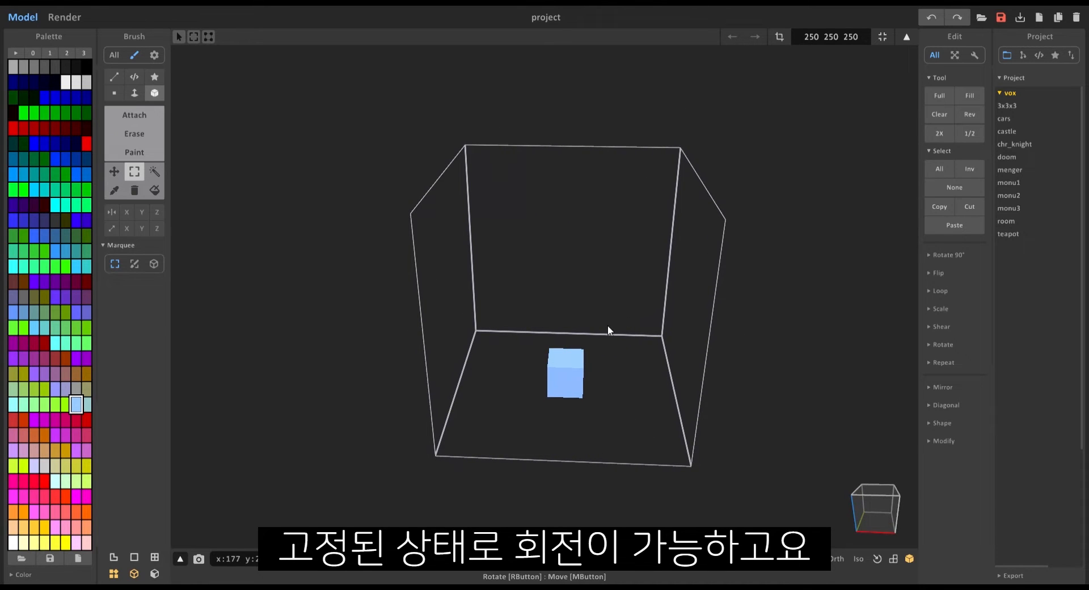
pyautogui.moveTo(607, 343); pyautogui.dragTo(518, 338, button='middle')
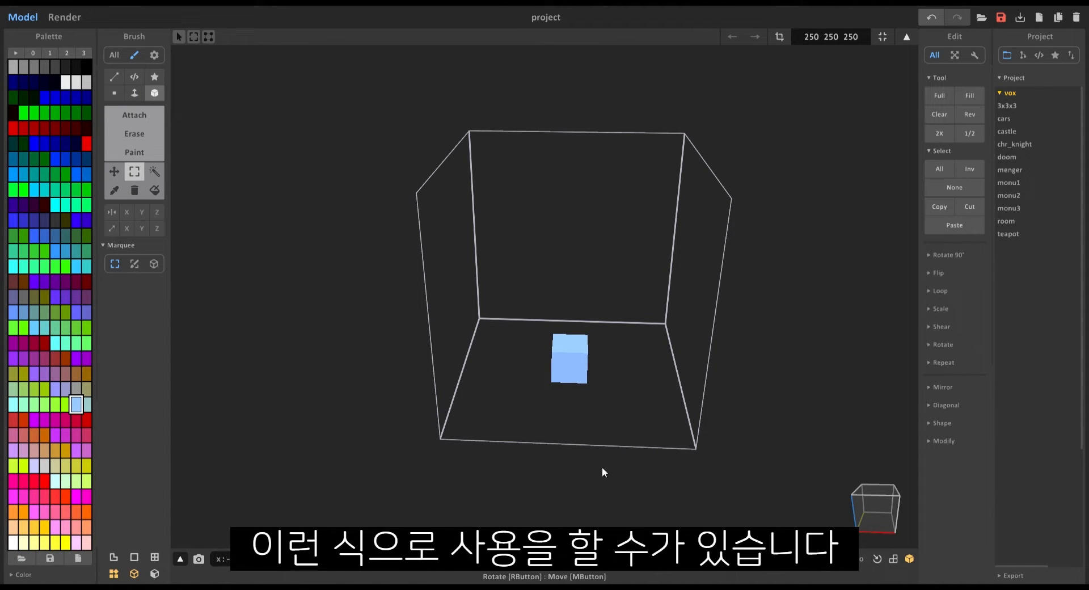
pyautogui.moveTo(685, 454); pyautogui.dragTo(658, 304, button='right')
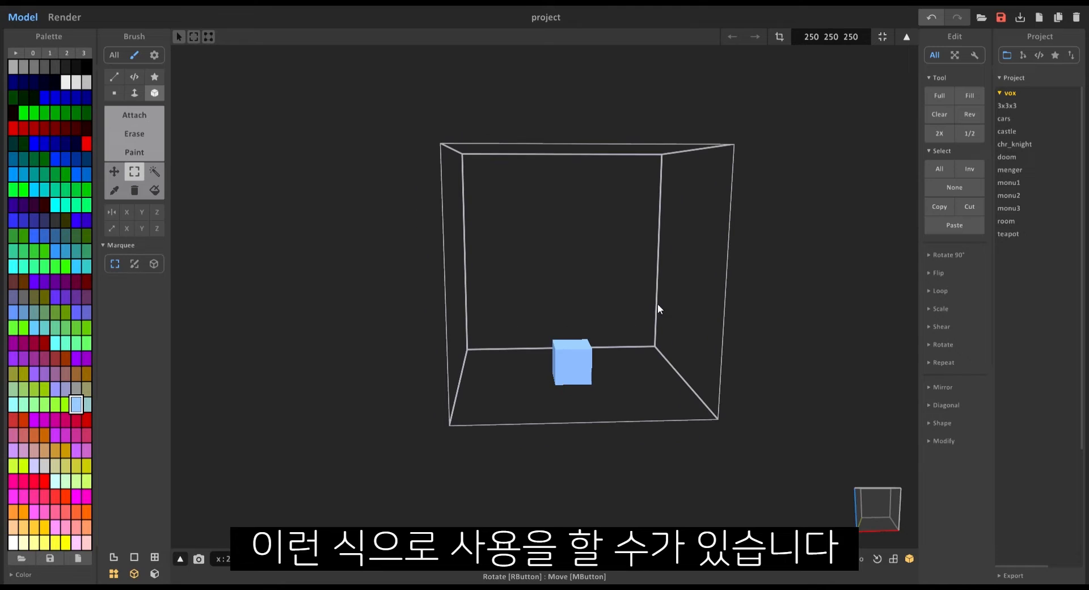
pyautogui.scroll(3, 631, 317)
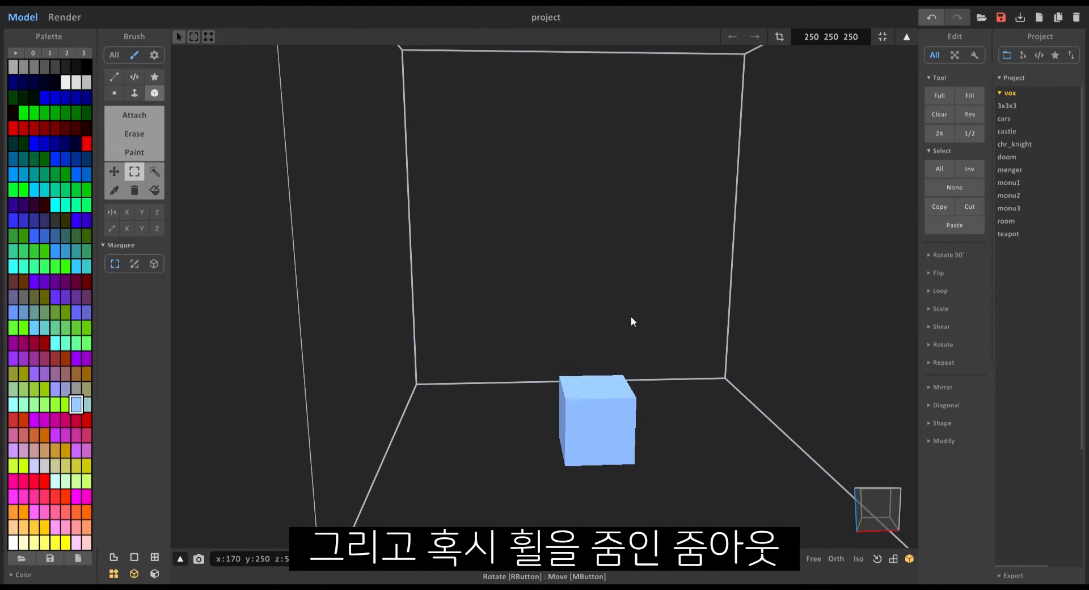
pyautogui.scroll(-5, 631, 317)
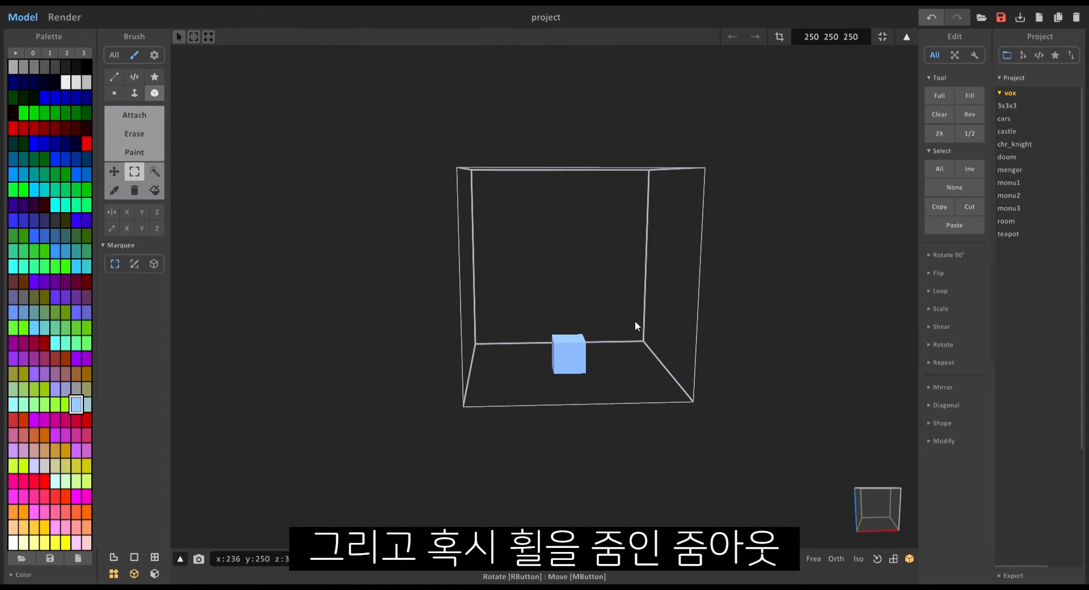
pyautogui.scroll(3, 635, 322)
pyautogui.moveTo(634, 322); pyautogui.dragTo(634, 351, button='right')
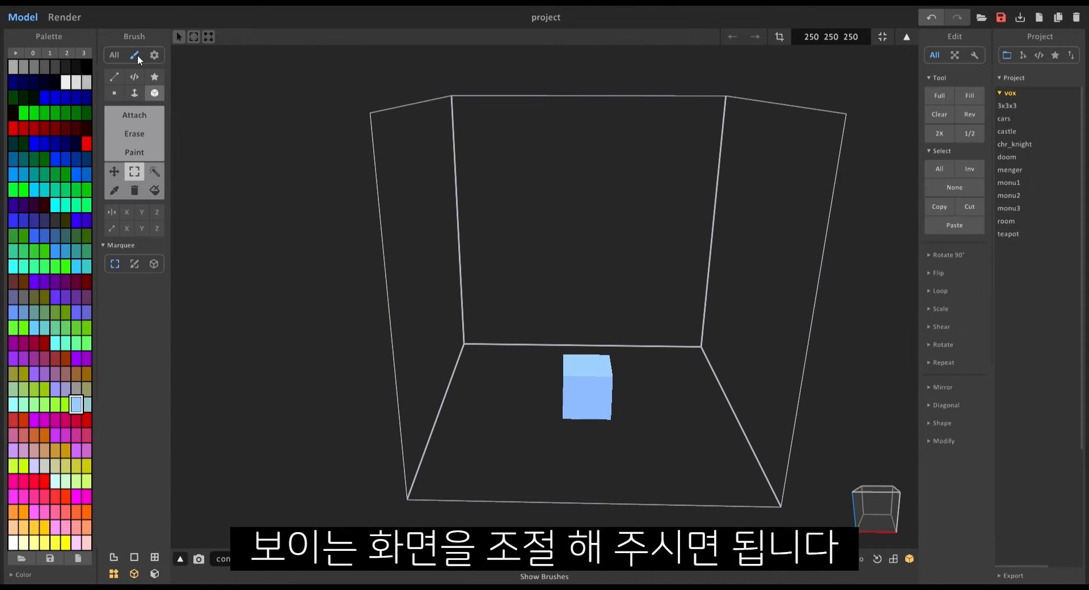
# Attach two large overlapping light-blue boxes with the Box brush, filling most of the model space
pyautogui.click(155, 94)
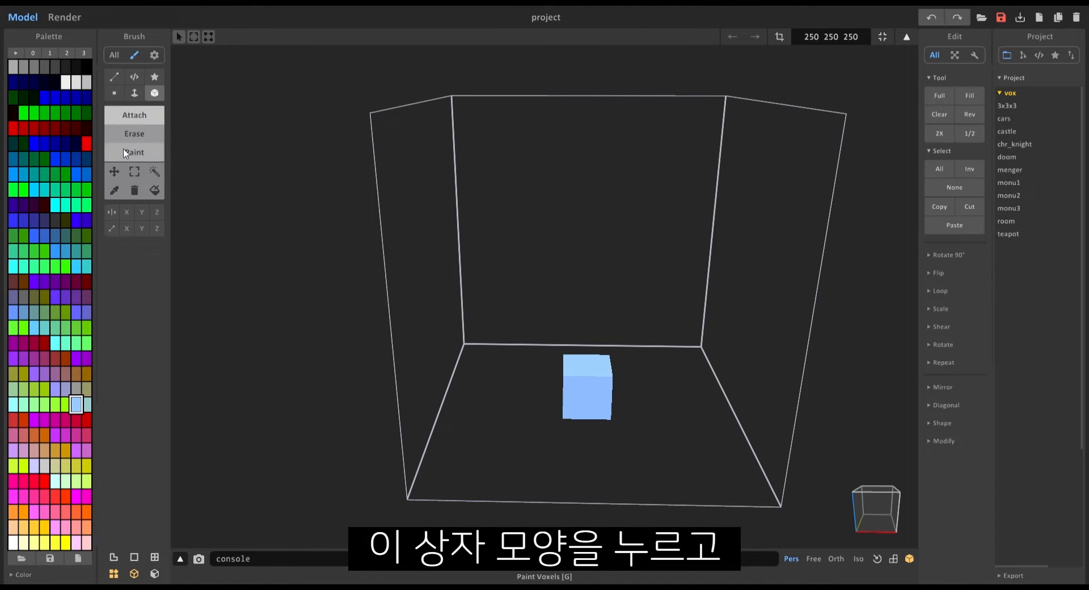
pyautogui.click(137, 117)
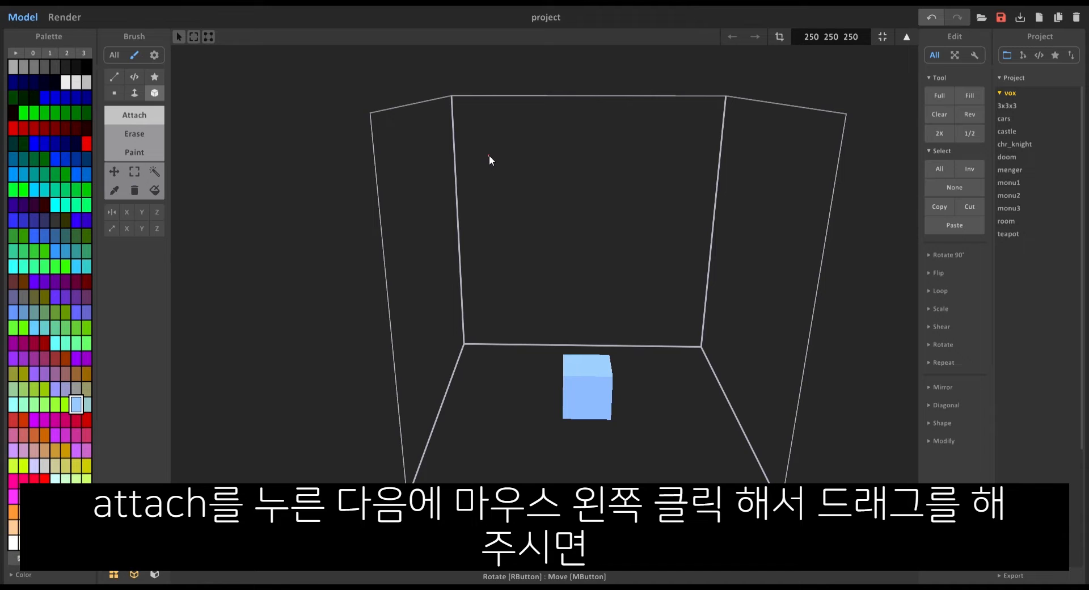
pyautogui.moveTo(489, 156); pyautogui.dragTo(737, 468)
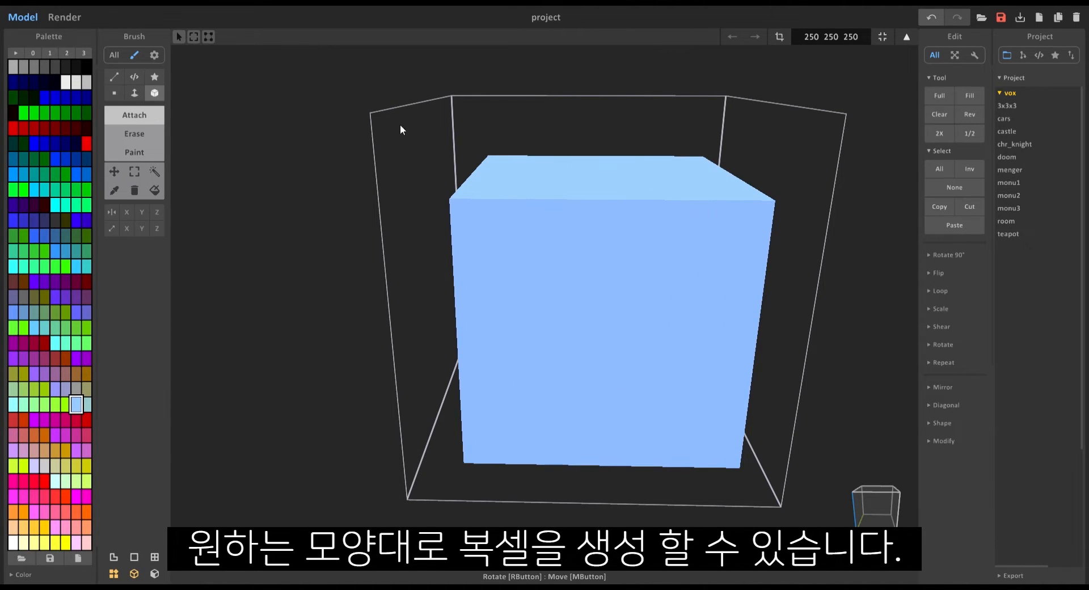
pyautogui.moveTo(401, 129); pyautogui.dragTo(717, 438)
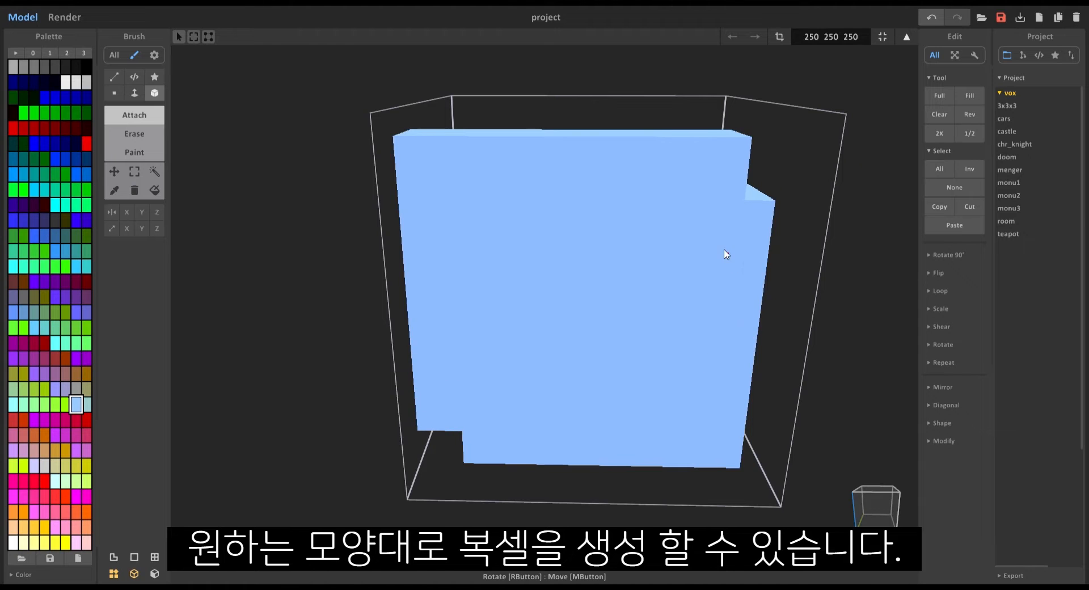
pyautogui.moveTo(726, 254)
pyautogui.mouseDown(button='right')
pyautogui.moveTo(741, 182)
pyautogui.moveTo(845, 187)
pyautogui.moveTo(613, 255)
pyautogui.moveTo(468, 164)
pyautogui.moveTo(612, 187)
pyautogui.moveTo(571, 245)
pyautogui.mouseUp(button='right')
pyautogui.scroll(2, 571, 245)
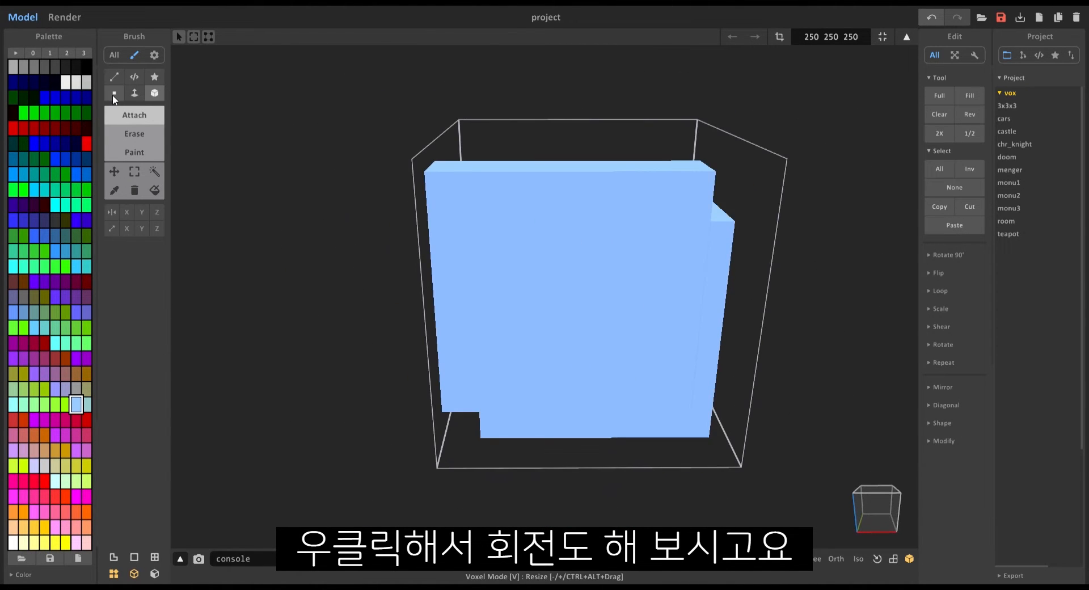
# Set the Voxel brush size to 10 and attach a freehand stroke to the front of the blue block
pyautogui.click(113, 94)
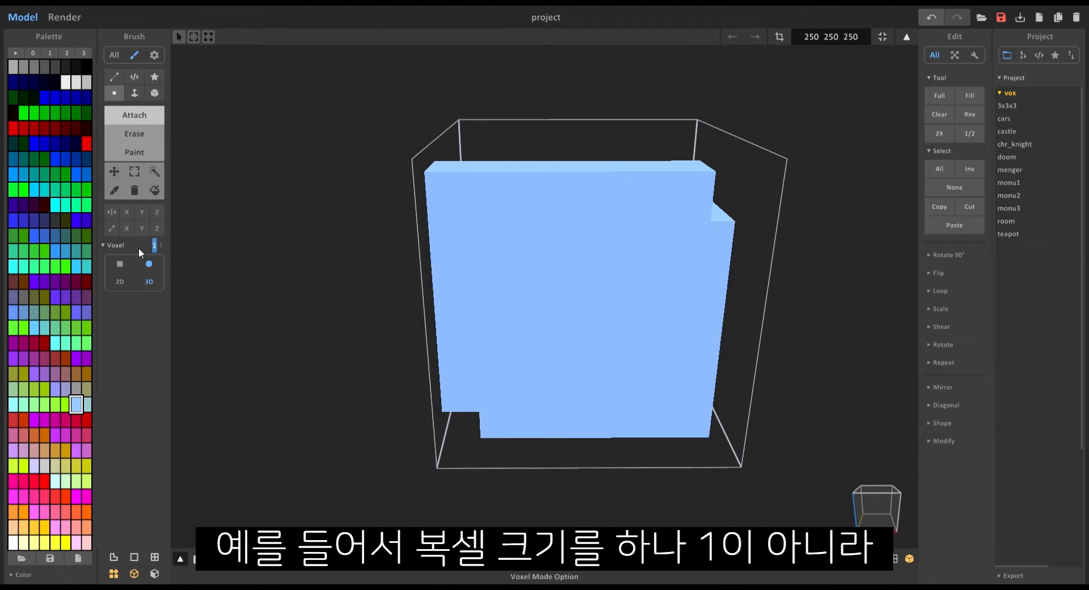
pyautogui.write('10')
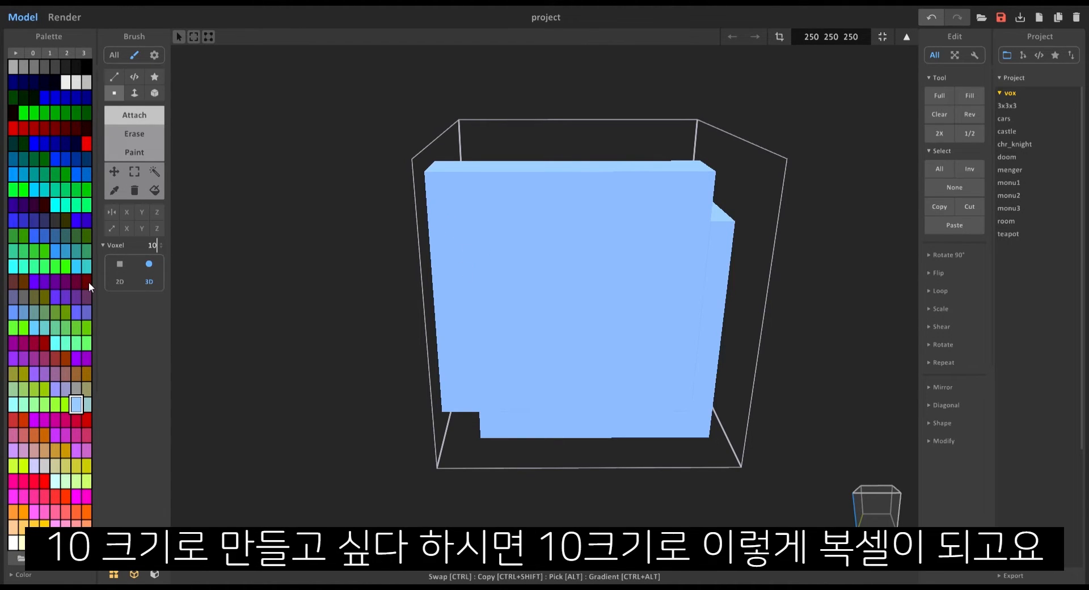
pyautogui.press('Return')
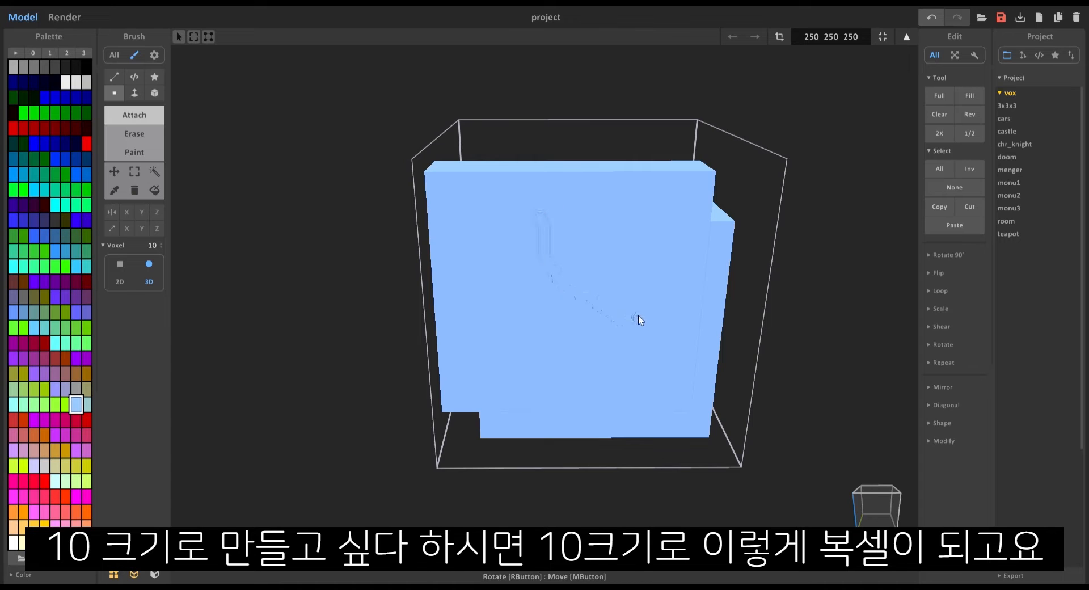
pyautogui.scroll(3, 641, 312)
pyautogui.moveTo(565, 150); pyautogui.dragTo(615, 125, button='right')
pyautogui.scroll(3, 595, 159)
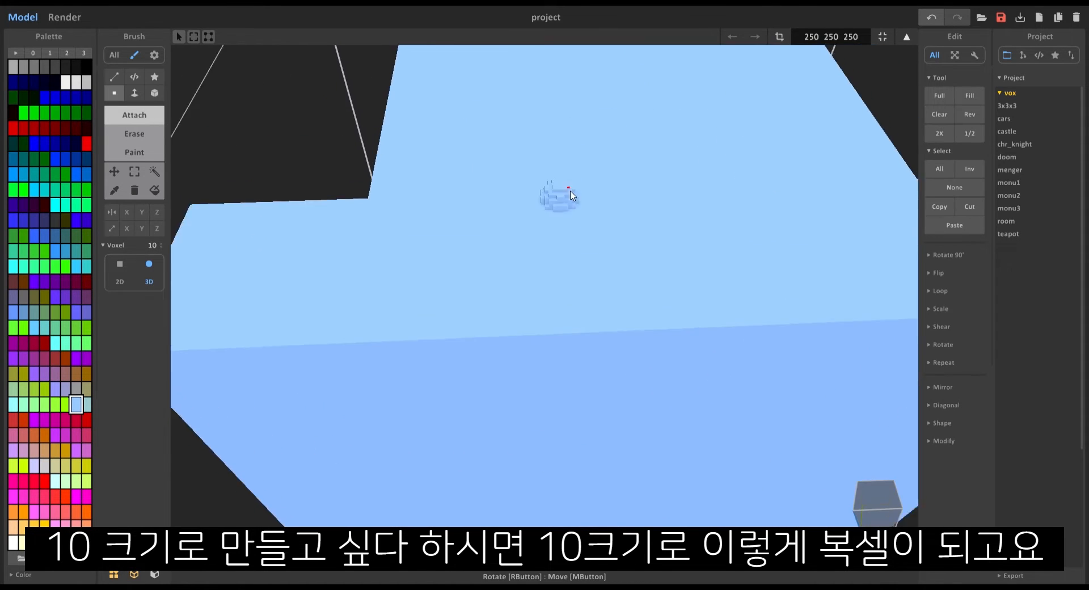
pyautogui.moveTo(570, 193); pyautogui.dragTo(584, 292, button='middle')
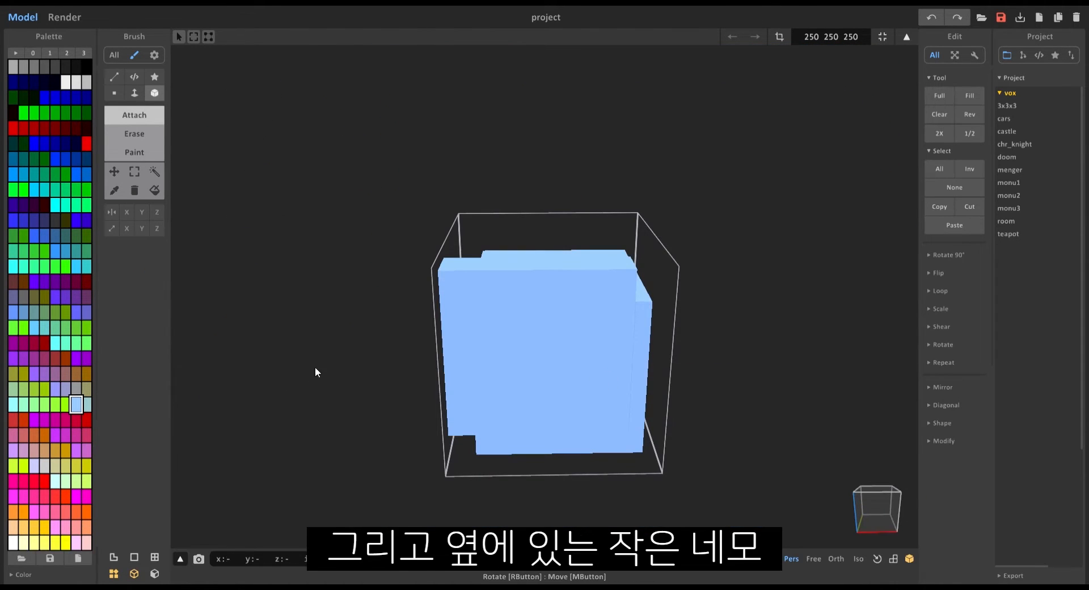
# Choose dark red and attach thin freehand strokes on the back wall above the blue block with the size 1 Voxel brush
pyautogui.click(115, 95)
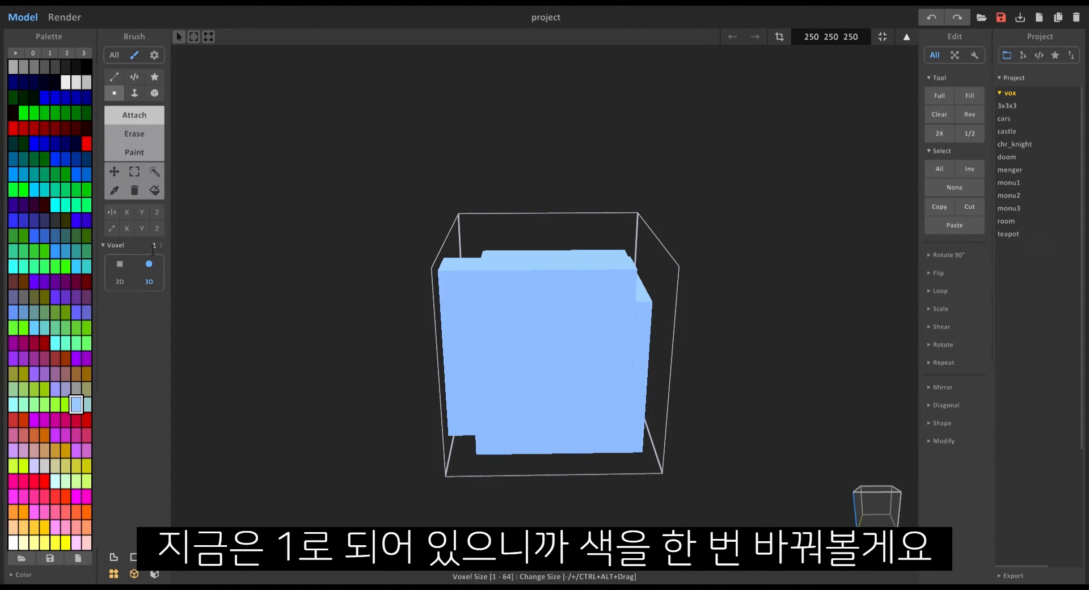
pyautogui.click(23, 129)
pyautogui.moveTo(516, 230); pyautogui.dragTo(594, 227)
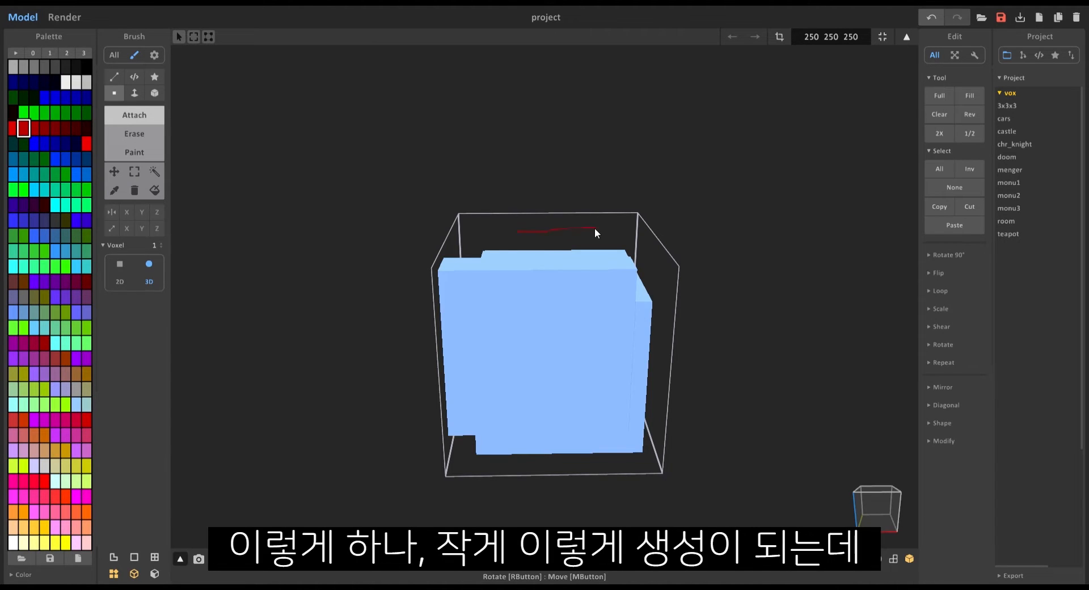
pyautogui.scroll(5, 595, 224)
pyautogui.scroll(2, 576, 271)
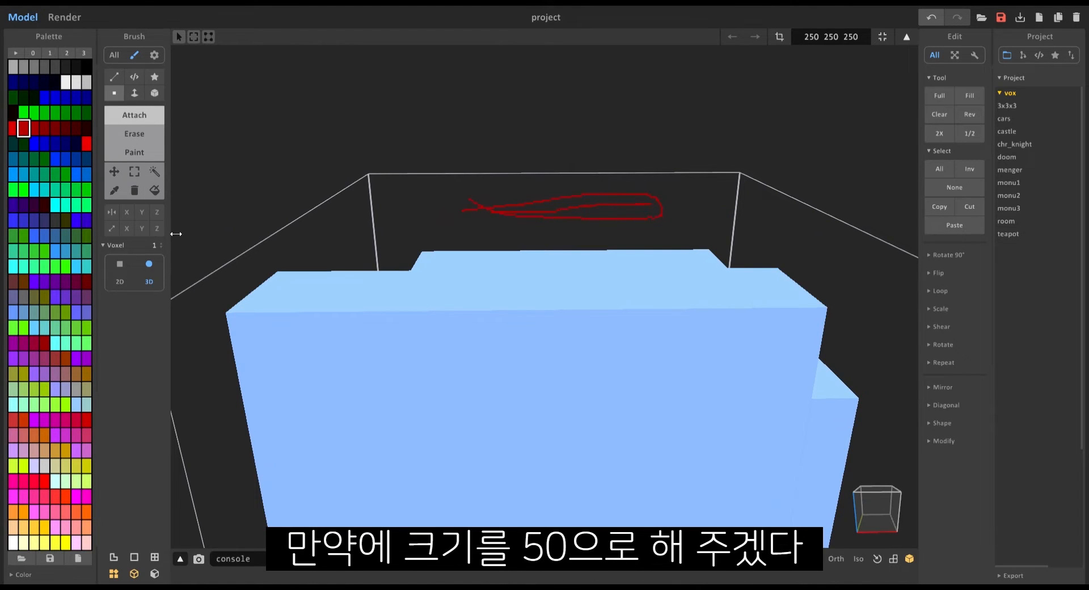
# Set the Voxel brush size to 50 and attach a thick red band along the back wall
pyautogui.click(156, 244)
pyautogui.press('Return')
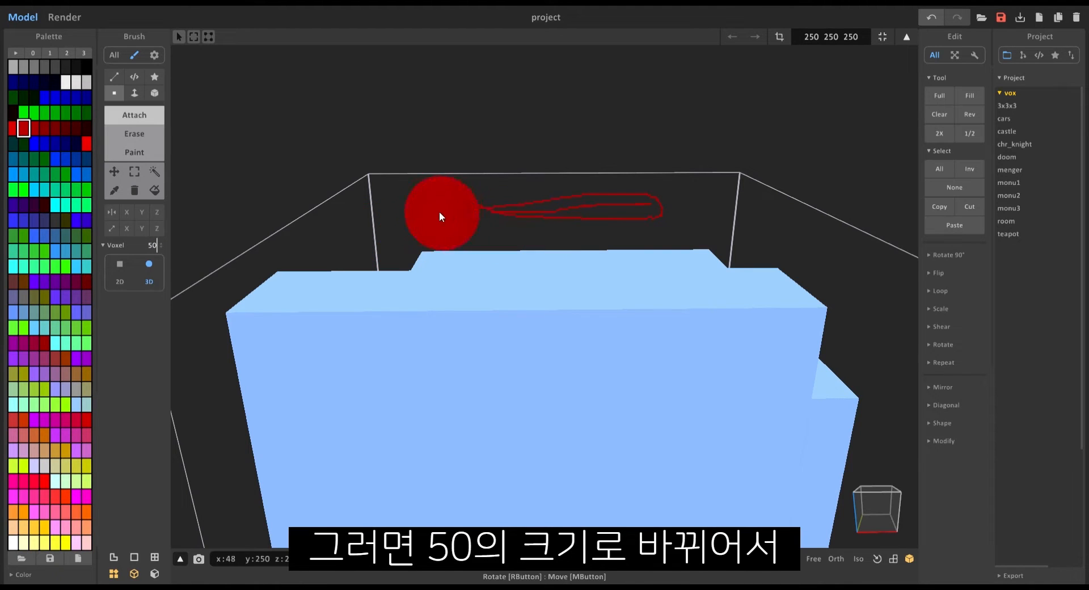
pyautogui.moveTo(414, 212); pyautogui.dragTo(728, 203)
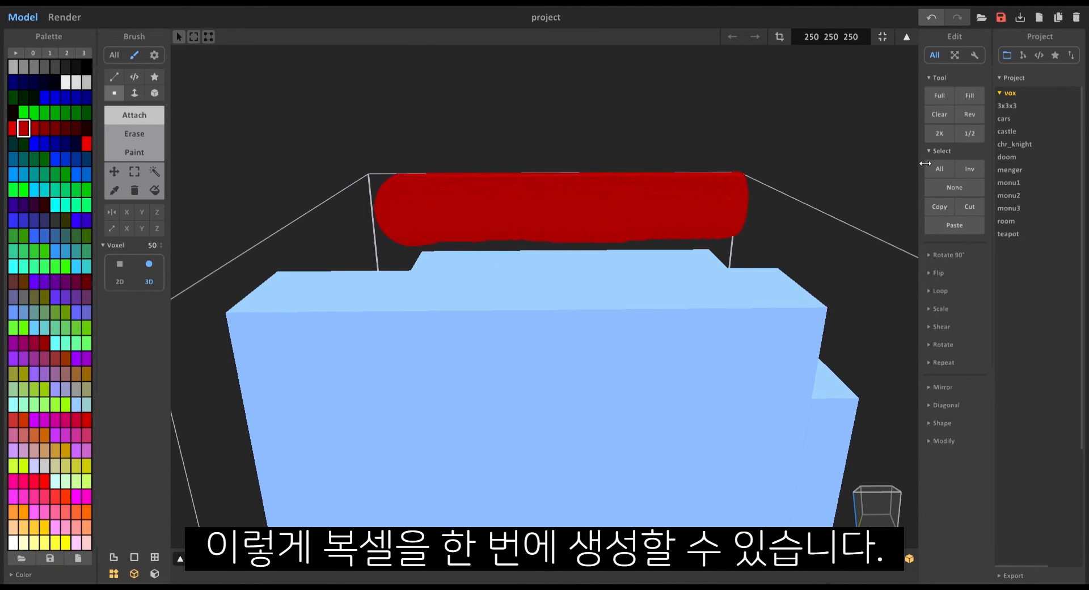
pyautogui.click(531, 266)
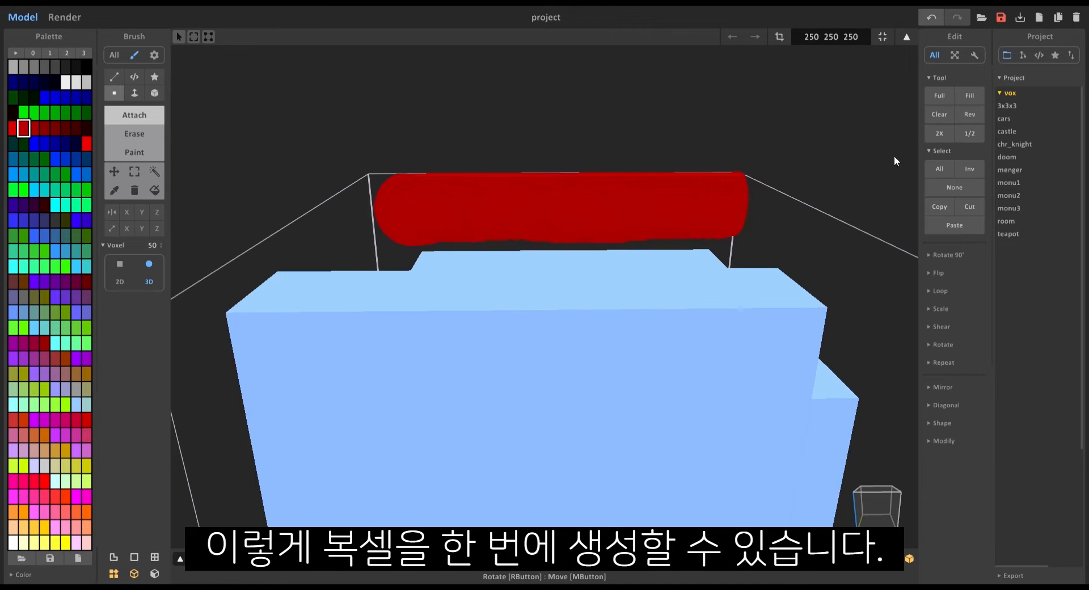
# Undo the red strokes and attach a flat red square on the back wall with the Voxel brush's 2D square shape
pyautogui.hotkey('ctrl', 'z')
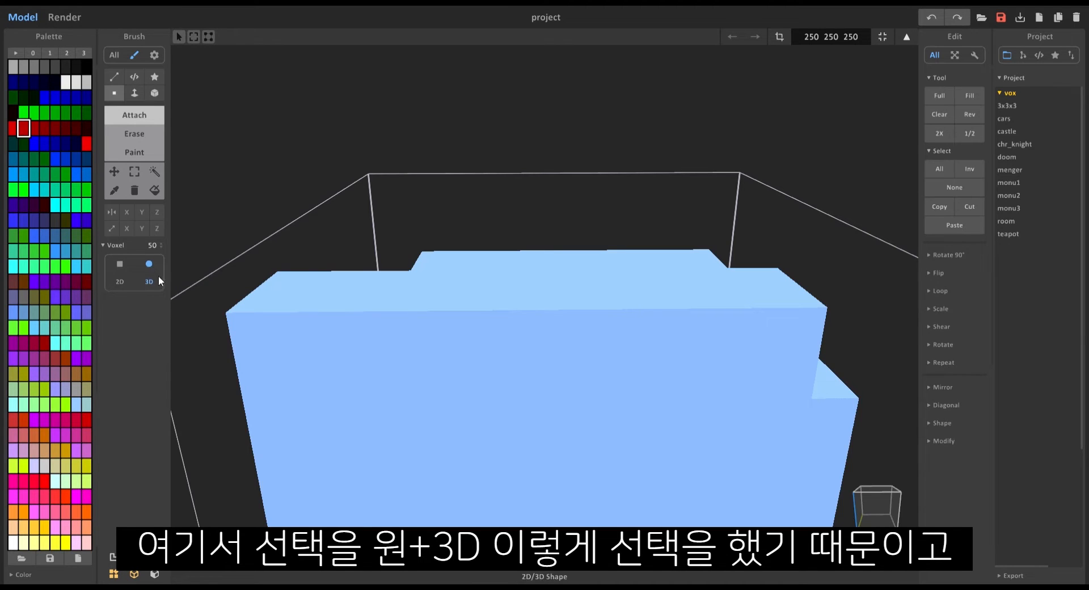
pyautogui.click(120, 264)
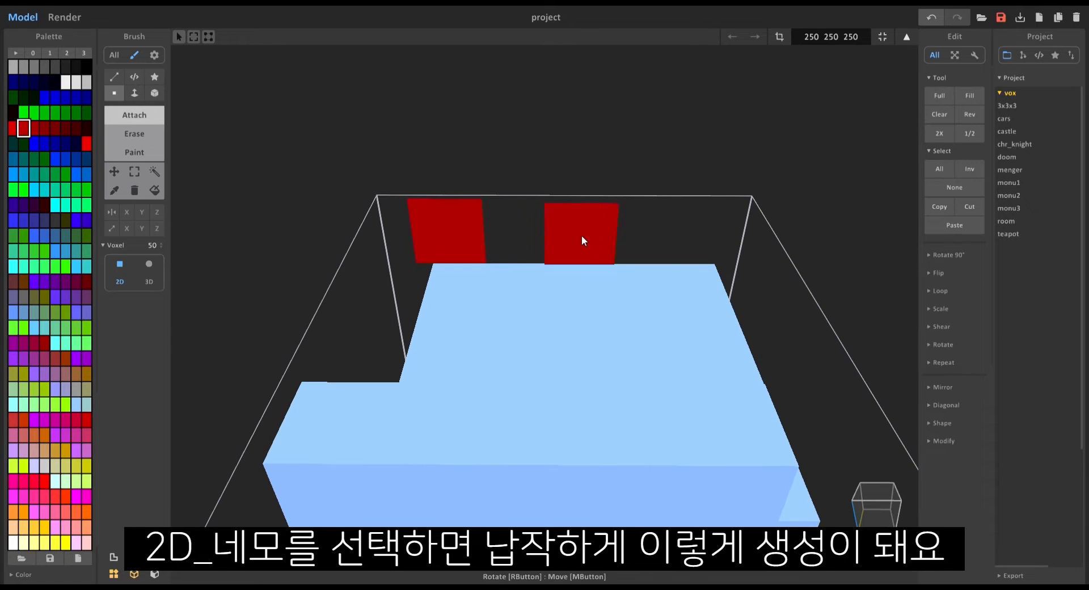
pyautogui.moveTo(506, 263); pyautogui.dragTo(540, 271, button='middle')
pyautogui.scroll(2, 542, 275)
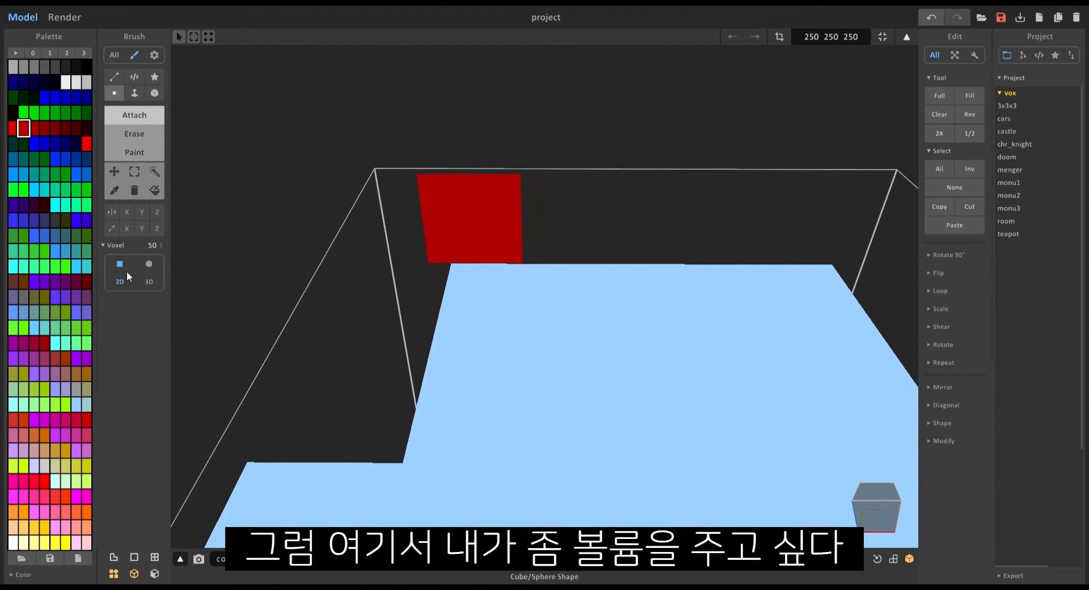
# Extrude the red square forward by about 72 layers with the Face brush, and extend the block's side face to the far edge of the model space
pyautogui.click(137, 100)
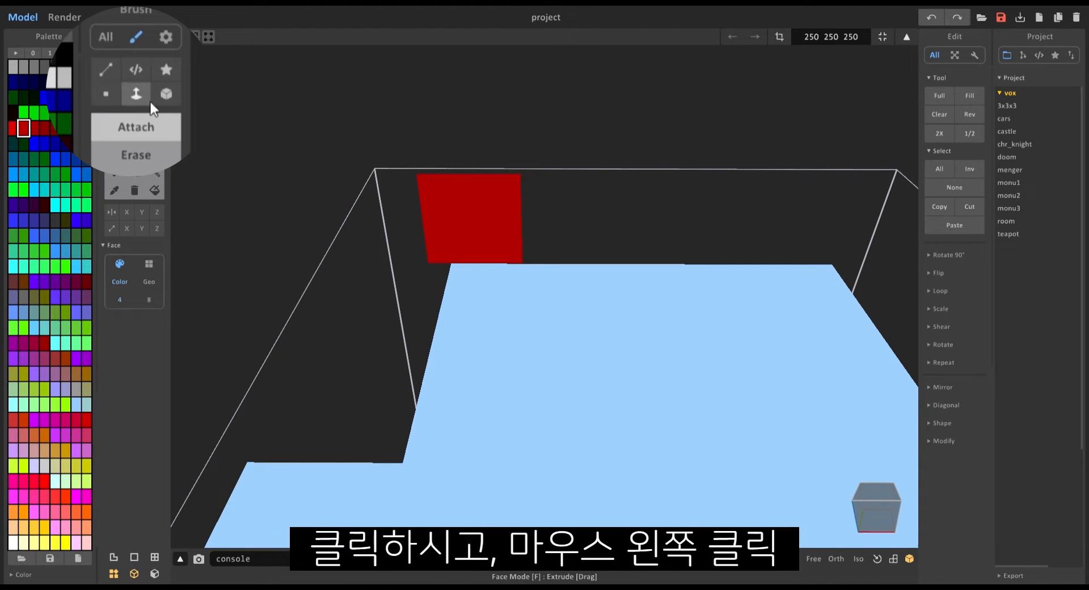
pyautogui.moveTo(463, 199); pyautogui.dragTo(444, 280)
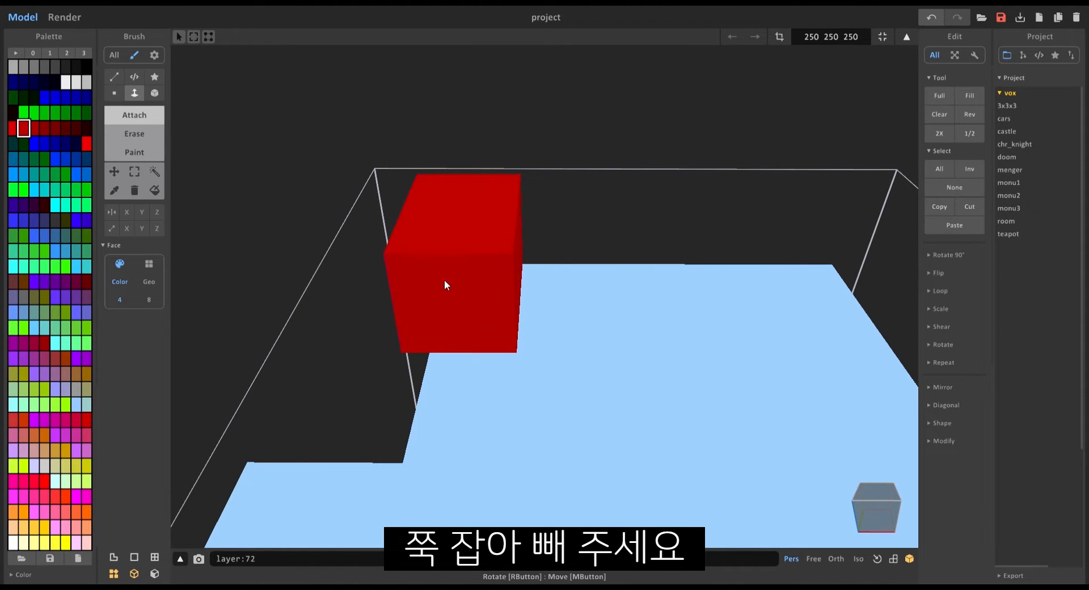
pyautogui.moveTo(444, 280); pyautogui.dragTo(294, 144, button='right')
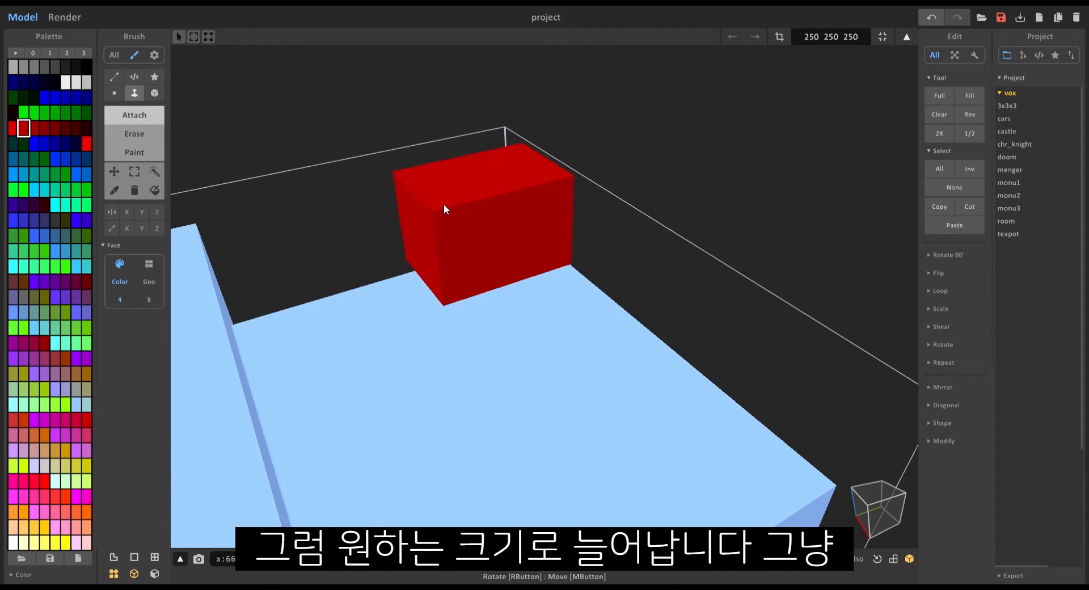
pyautogui.moveTo(505, 291); pyautogui.dragTo(365, 246, button='right')
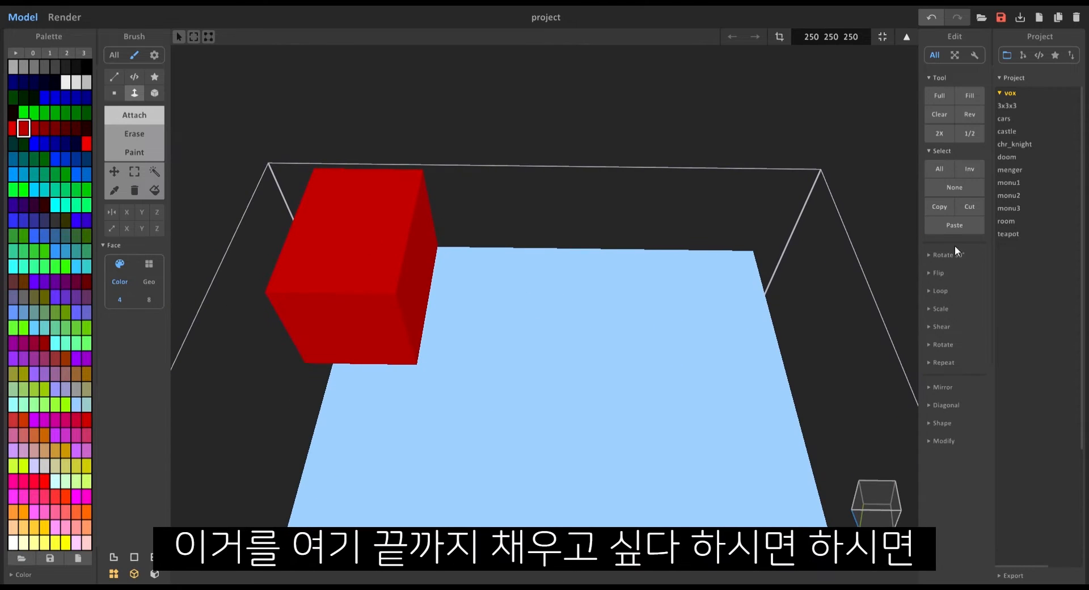
pyautogui.moveTo(499, 292); pyautogui.dragTo(456, 282, button='right')
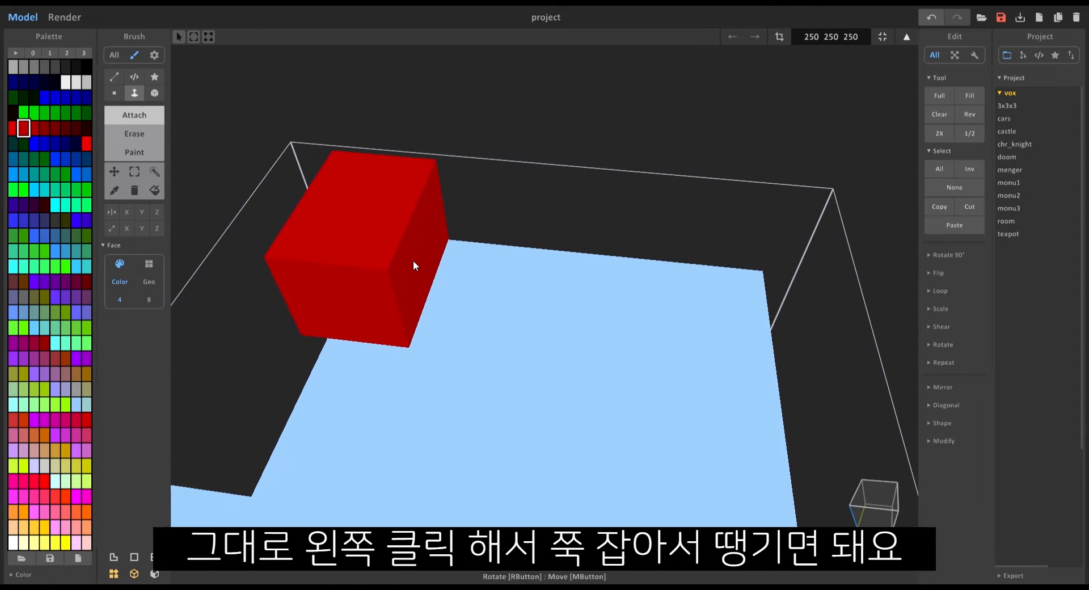
pyautogui.moveTo(413, 260); pyautogui.dragTo(873, 305)
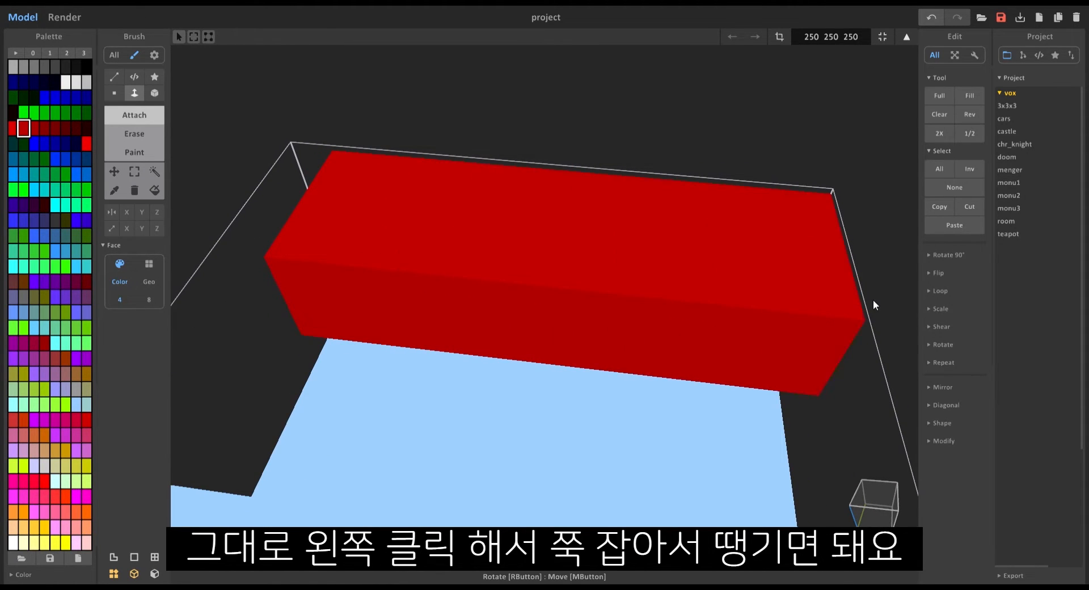
# Set the Face brush to Erase and push the red block's front face back toward the wall, undoing the first trim and repeating it
pyautogui.moveTo(369, 269); pyautogui.dragTo(477, 287, button='right')
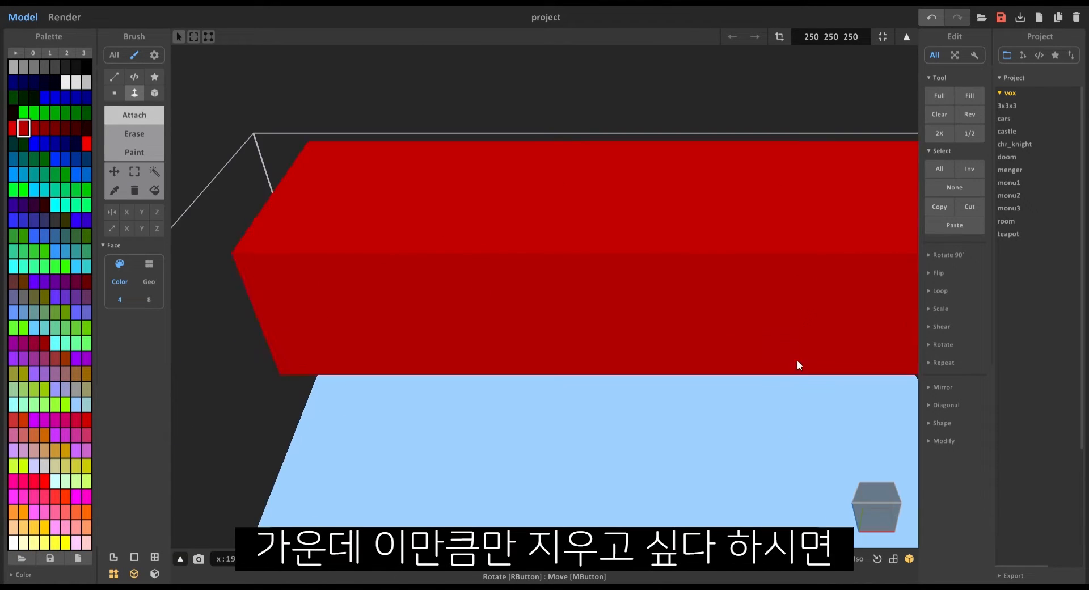
pyautogui.scroll(-5, 604, 219)
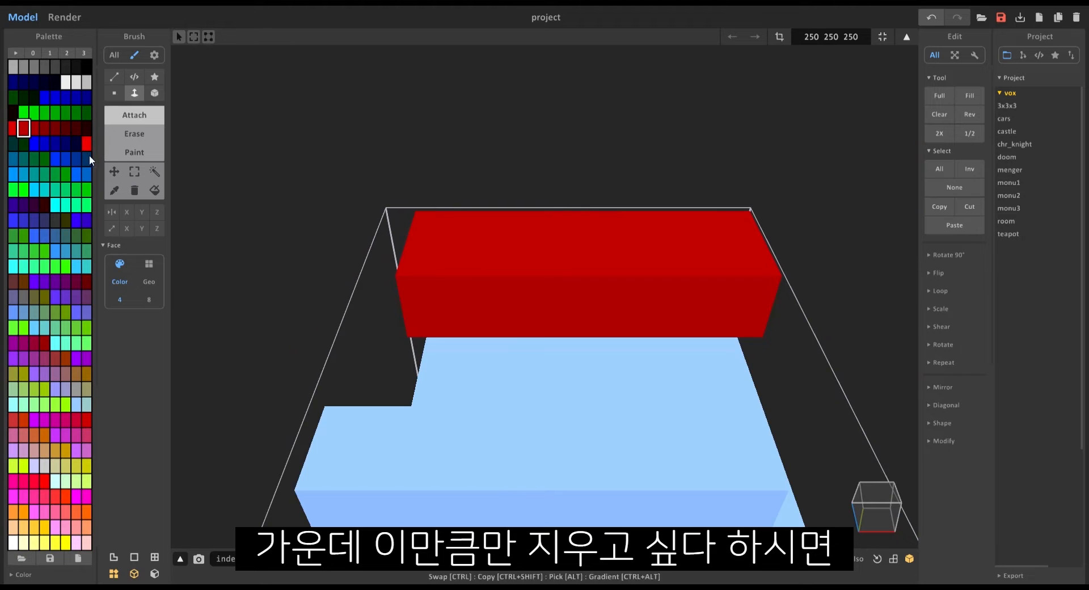
pyautogui.click(138, 144)
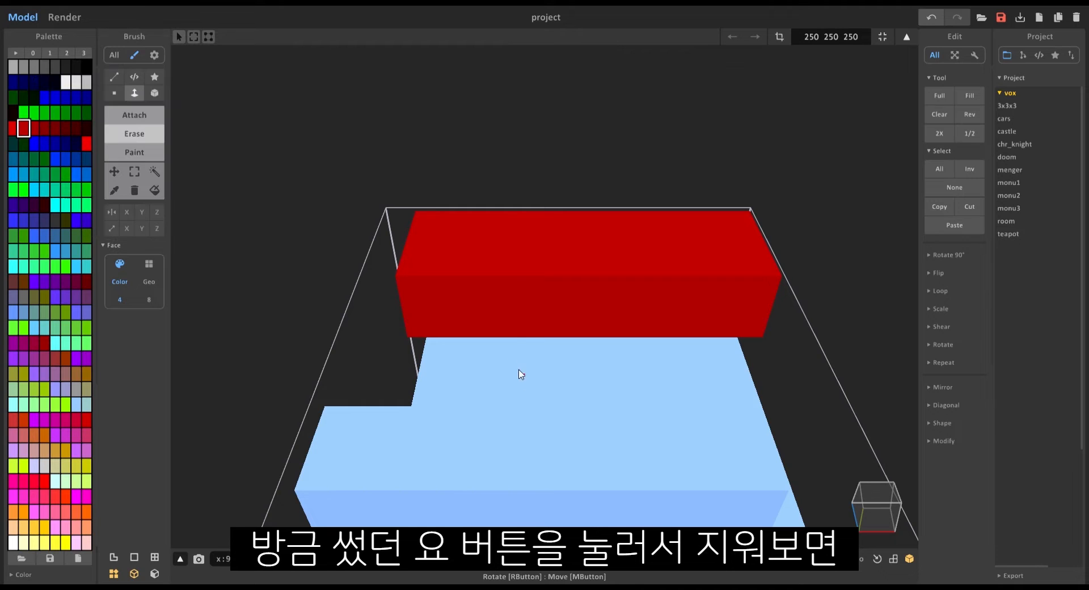
pyautogui.click(538, 306)
pyautogui.moveTo(540, 305)
pyautogui.mouseDown()
pyautogui.moveTo(549, 250)
pyautogui.moveTo(561, 348)
pyautogui.moveTo(546, 267)
pyautogui.mouseUp()
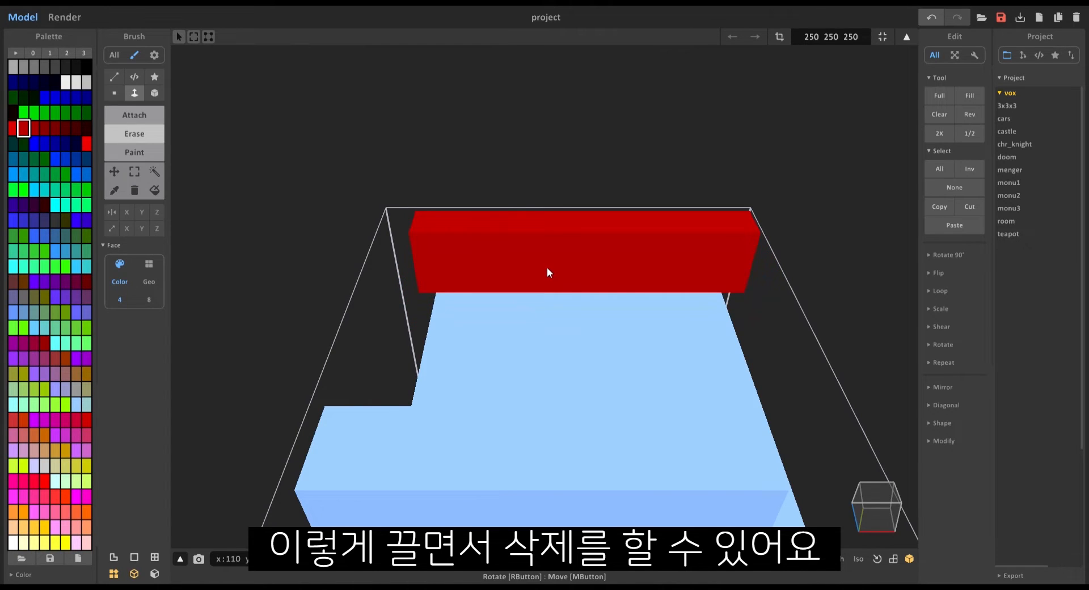
pyautogui.hotkey('ctrl', 'z')
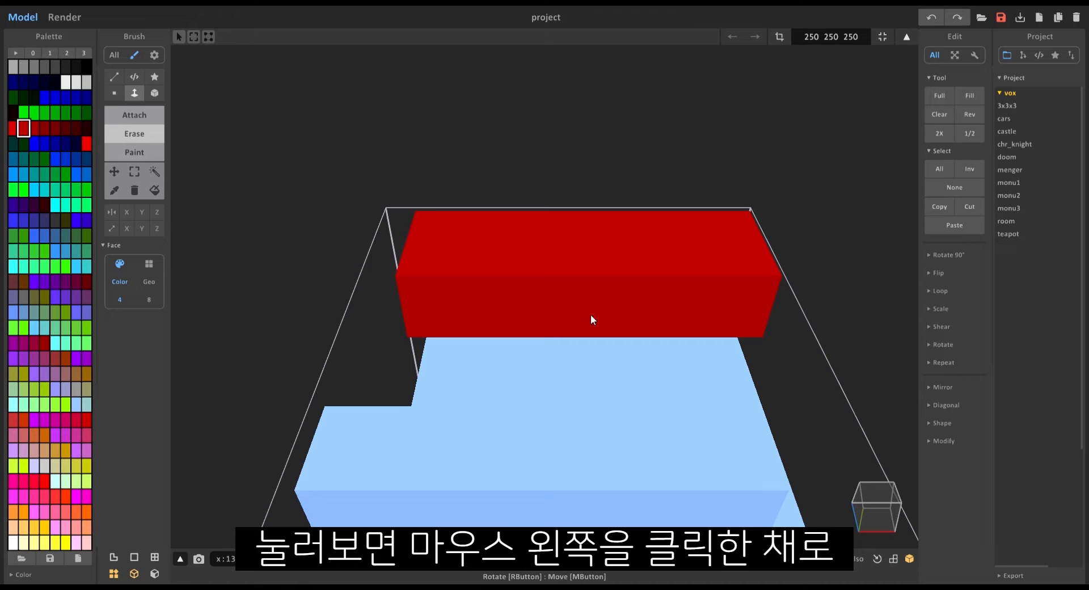
pyautogui.moveTo(590, 314); pyautogui.dragTo(584, 266)
# Erase the red bar from its end face with the Face brush, leaving only a short piece in the back corner
pyautogui.moveTo(564, 275)
pyautogui.mouseDown(button='right')
pyautogui.moveTo(603, 289)
pyautogui.moveTo(495, 304)
pyautogui.mouseUp(button='right')
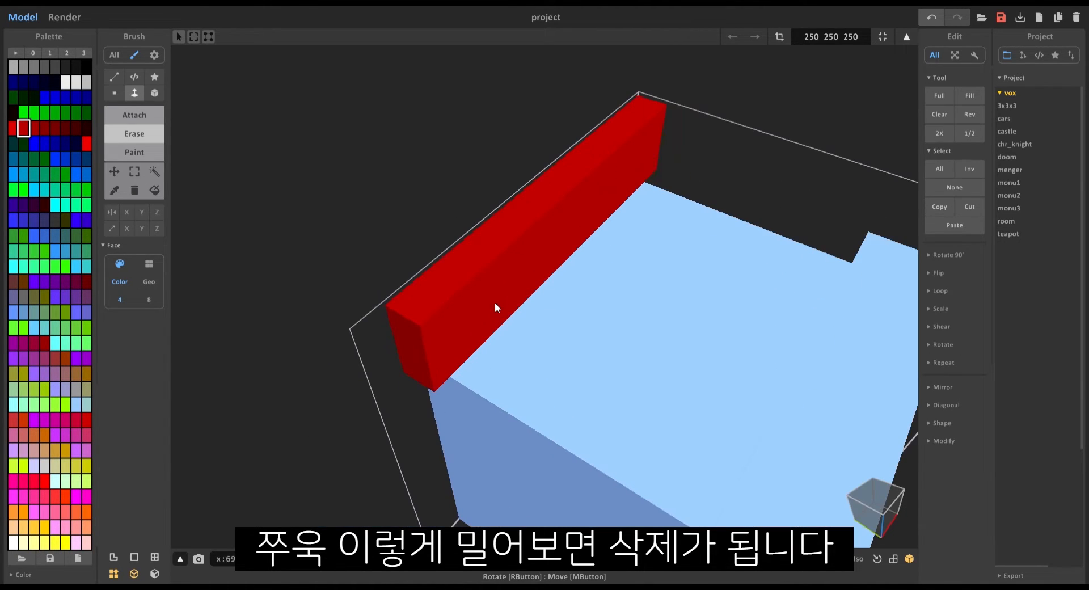
pyautogui.moveTo(495, 303); pyautogui.dragTo(482, 299)
pyautogui.moveTo(398, 332)
pyautogui.mouseDown()
pyautogui.moveTo(539, 194)
pyautogui.moveTo(596, 166)
pyautogui.mouseUp()
pyautogui.moveTo(596, 166); pyautogui.dragTo(571, 175, button='right')
pyautogui.moveTo(576, 235); pyautogui.dragTo(397, 258, button='middle')
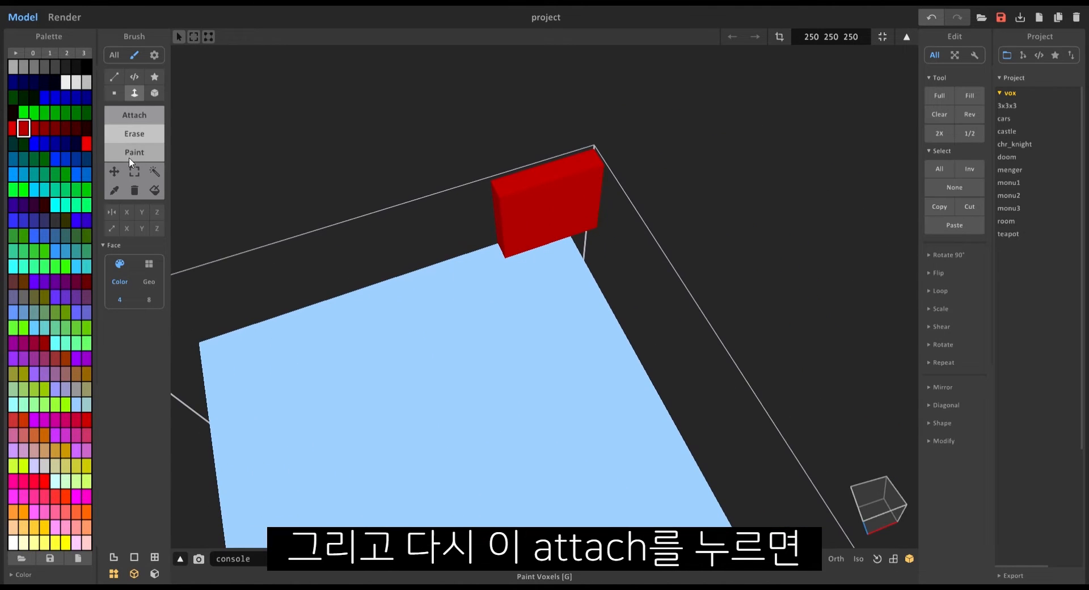
# Return the Face brush to Attach and extrude the red piece's faces into a wide slab covering the top of the blue block
pyautogui.click(134, 115)
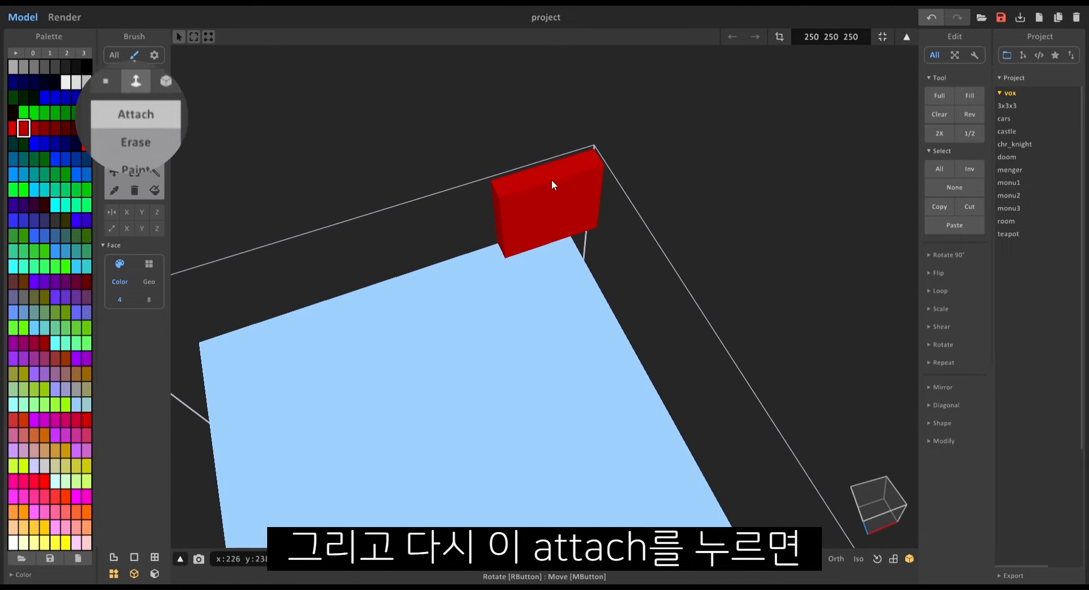
pyautogui.moveTo(551, 179); pyautogui.dragTo(257, 335)
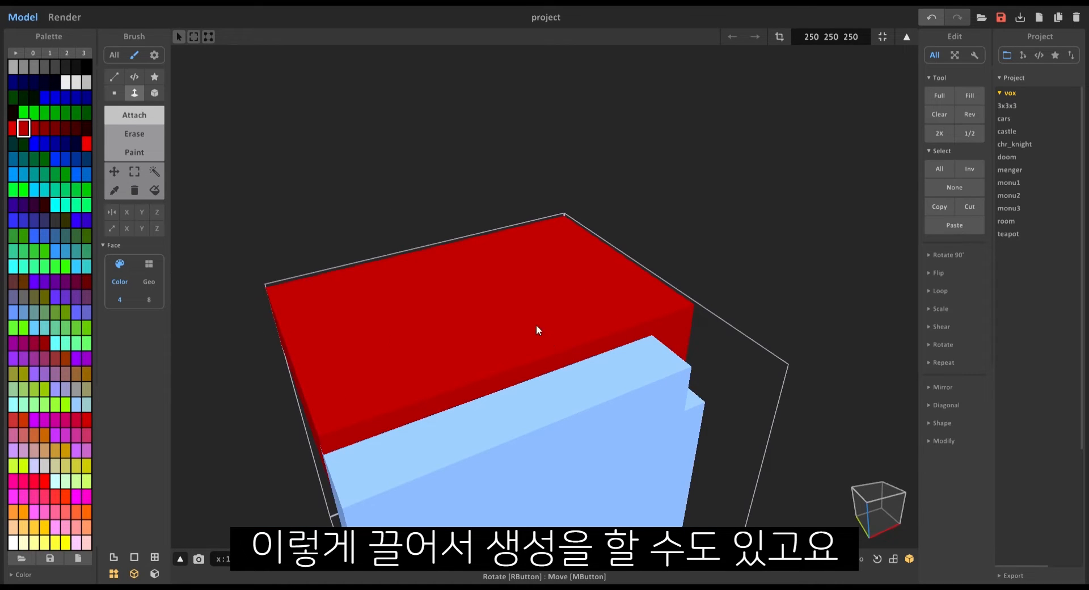
pyautogui.moveTo(537, 329); pyautogui.dragTo(233, 168, button='right')
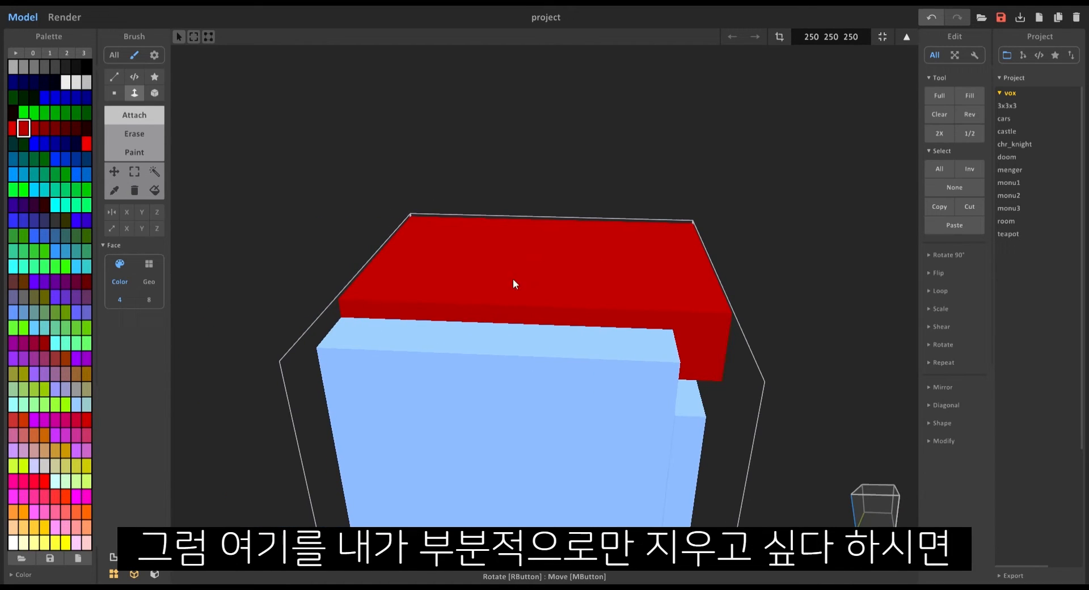
# Carve a rectangular notch through the slab and blue block with the Box brush in Erase mode, repeating the first cut, and erase a box beside it
pyautogui.moveTo(512, 282); pyautogui.dragTo(548, 281, button='right')
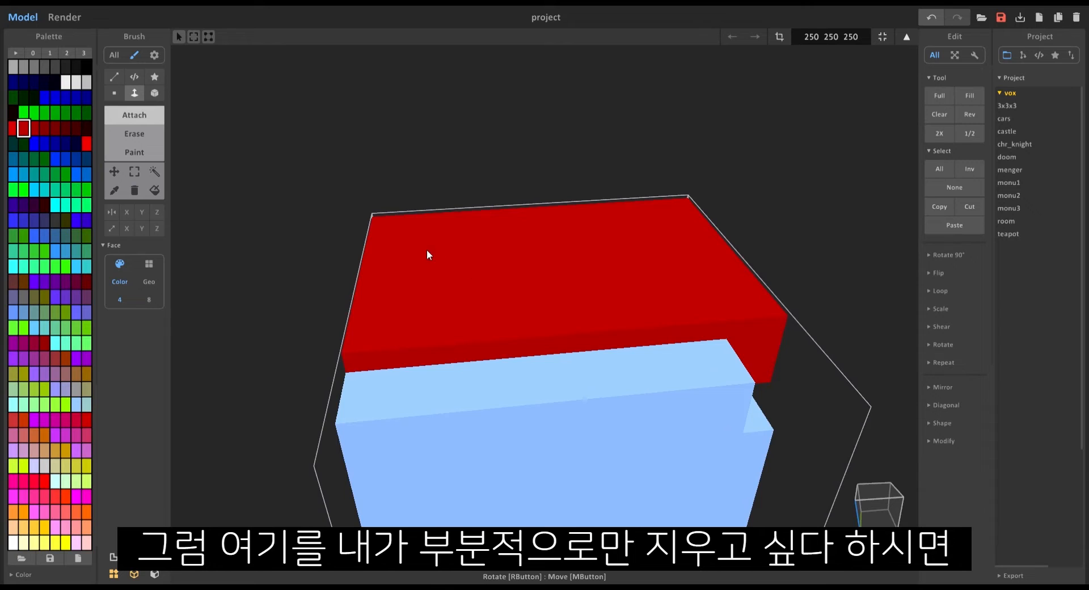
pyautogui.moveTo(428, 253); pyautogui.dragTo(394, 248, button='right')
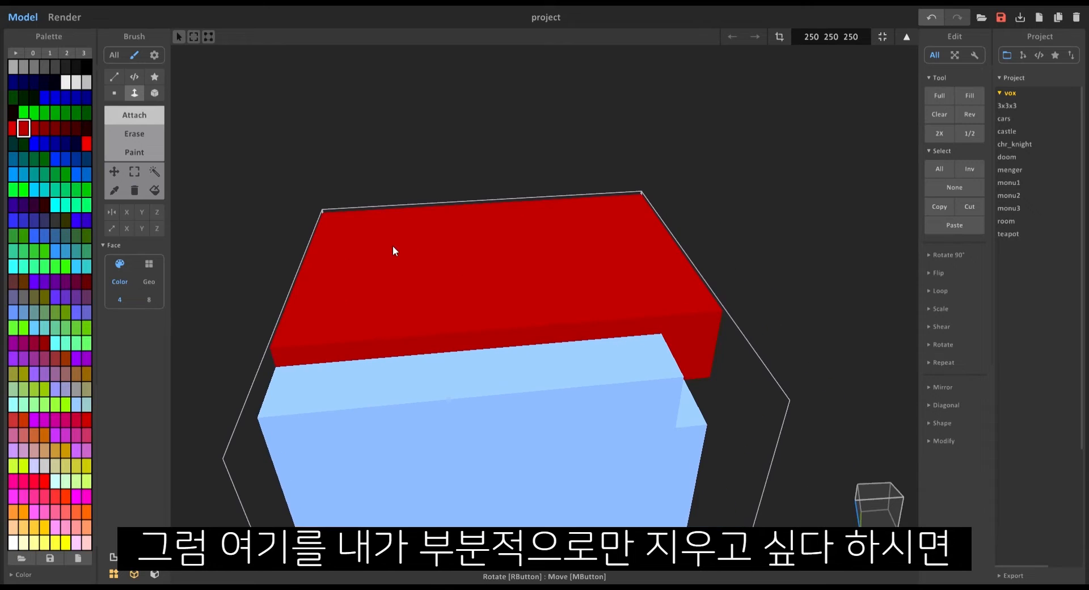
pyautogui.click(157, 94)
pyautogui.click(128, 135)
pyautogui.moveTo(452, 353); pyautogui.dragTo(612, 466)
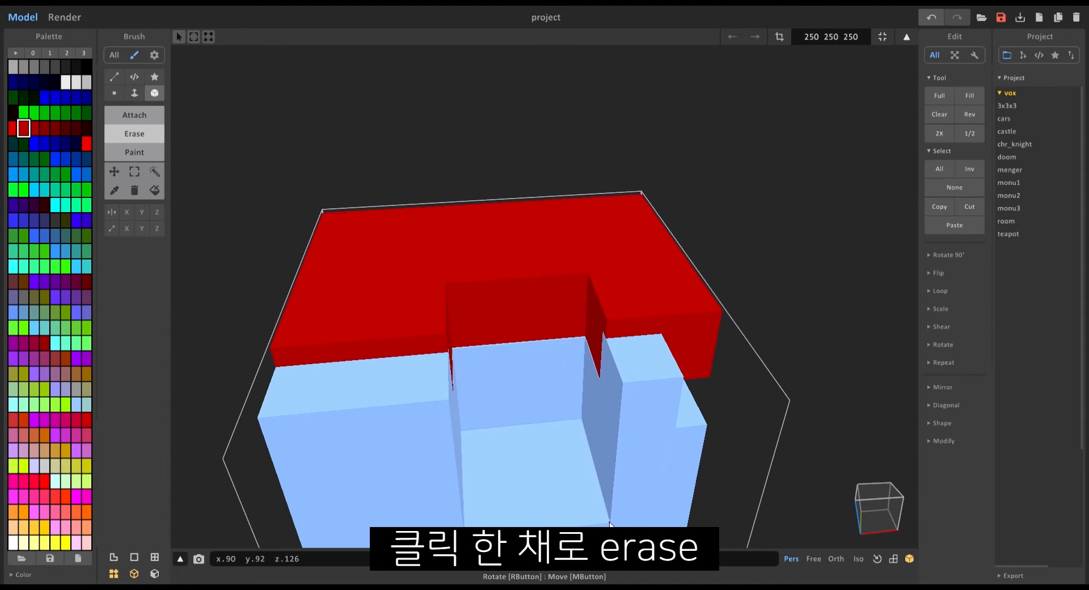
pyautogui.hotkey('ctrl', 'z')
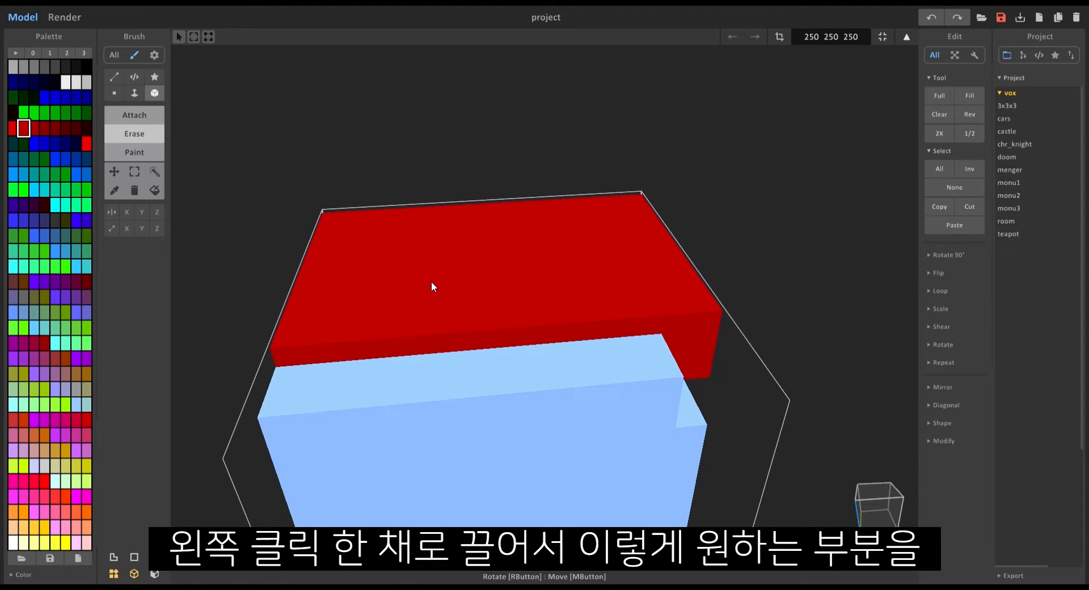
pyautogui.moveTo(431, 282)
pyautogui.mouseDown()
pyautogui.moveTo(486, 347)
pyautogui.moveTo(578, 389)
pyautogui.moveTo(590, 432)
pyautogui.moveTo(589, 540)
pyautogui.mouseUp()
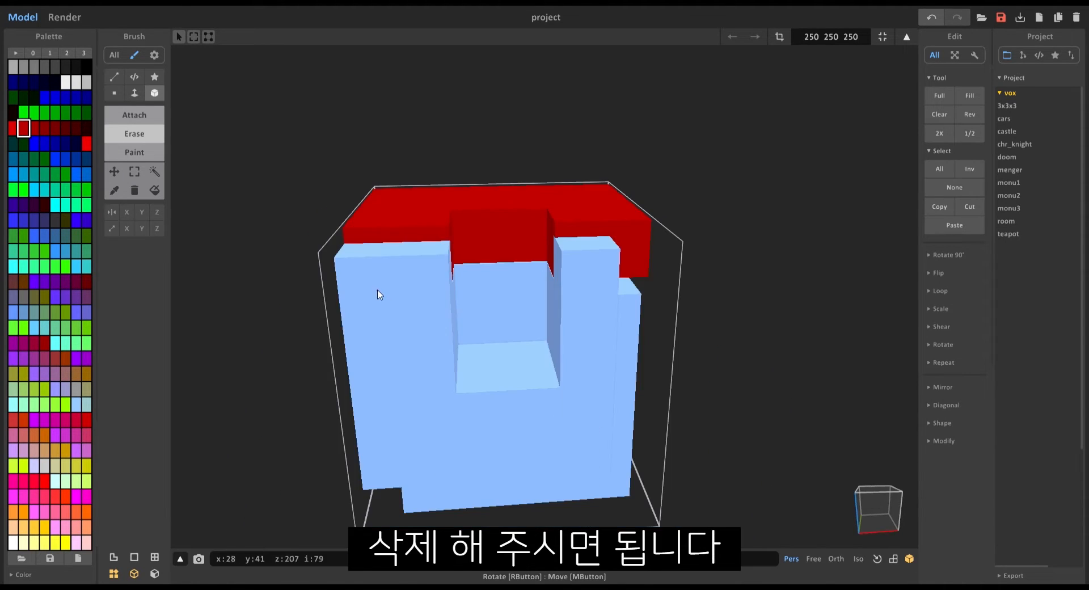
pyautogui.moveTo(397, 302); pyautogui.dragTo(479, 422)
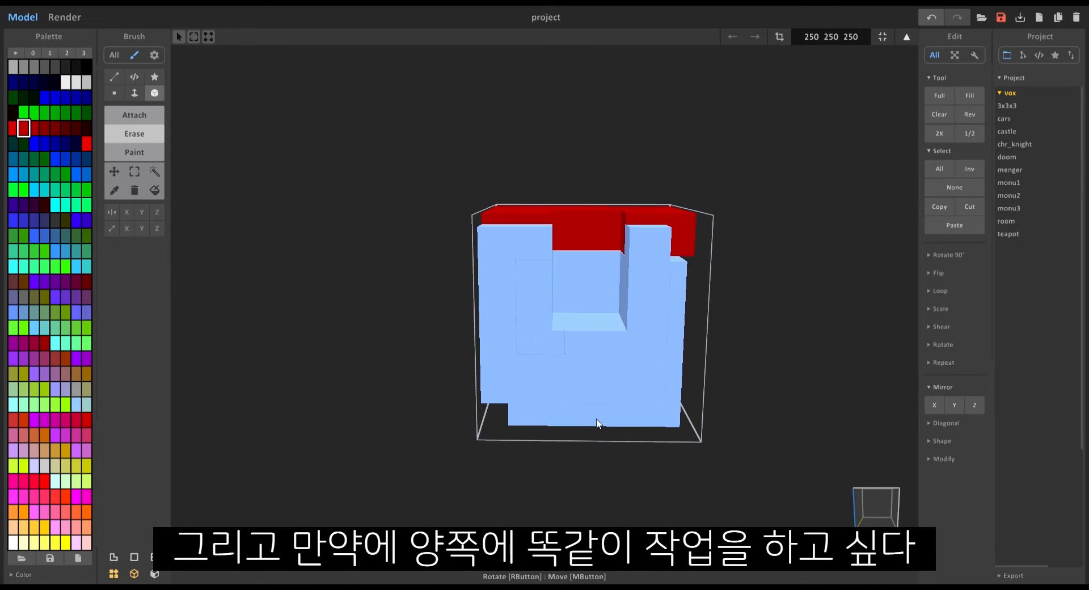
# Enable X-axis mirroring and erase box-shaped regions of the blue block and red slab symmetrically with the Box brush
pyautogui.moveTo(635, 300); pyautogui.dragTo(590, 309, button='middle')
pyautogui.scroll(3, 590, 309)
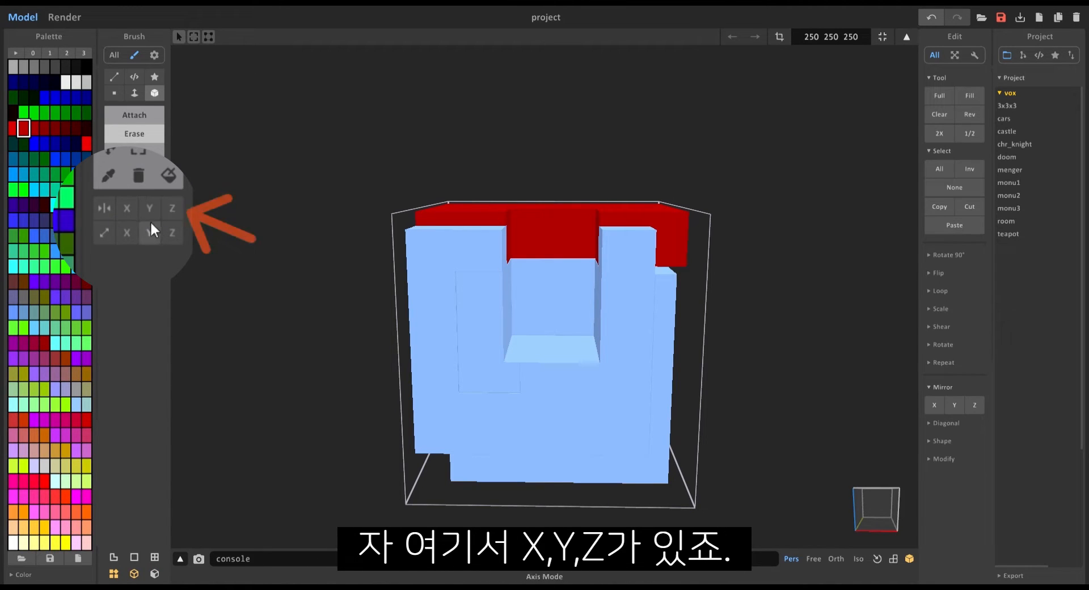
pyautogui.click(126, 212)
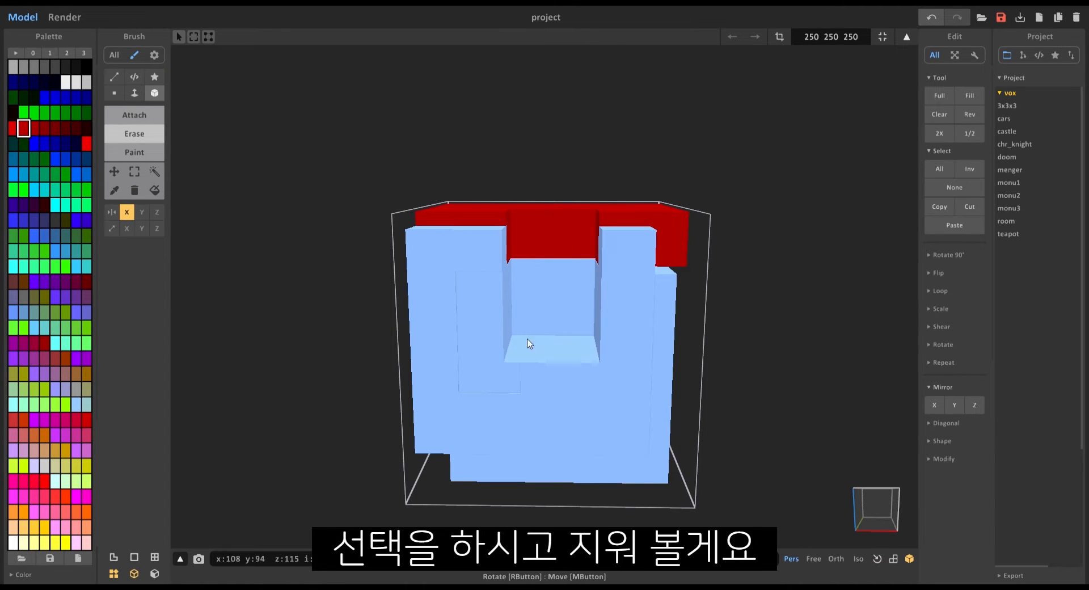
pyautogui.click(137, 135)
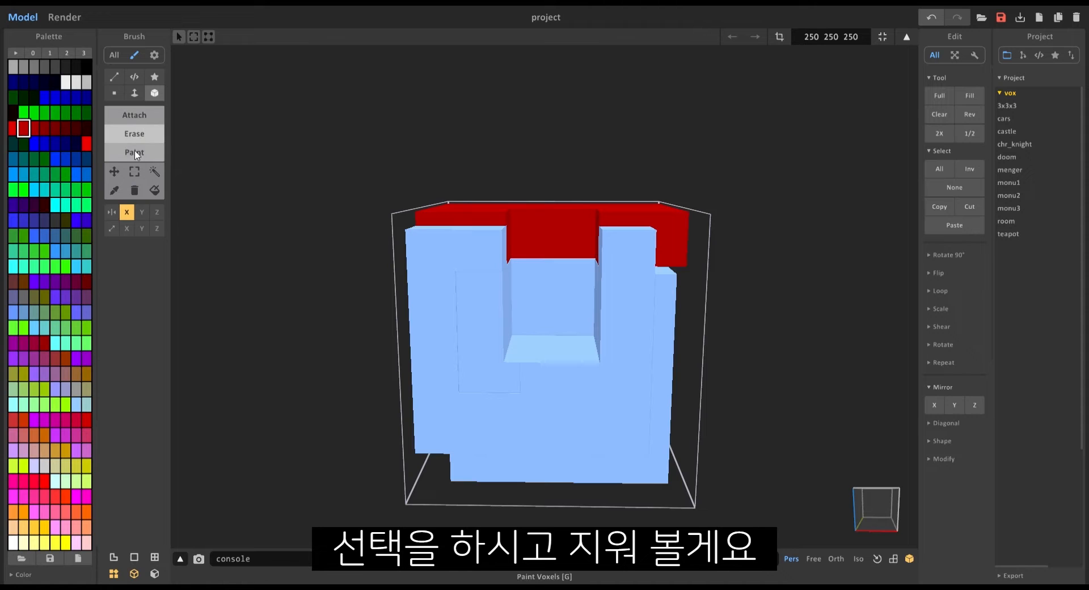
pyautogui.moveTo(522, 287); pyautogui.dragTo(423, 214, button='right')
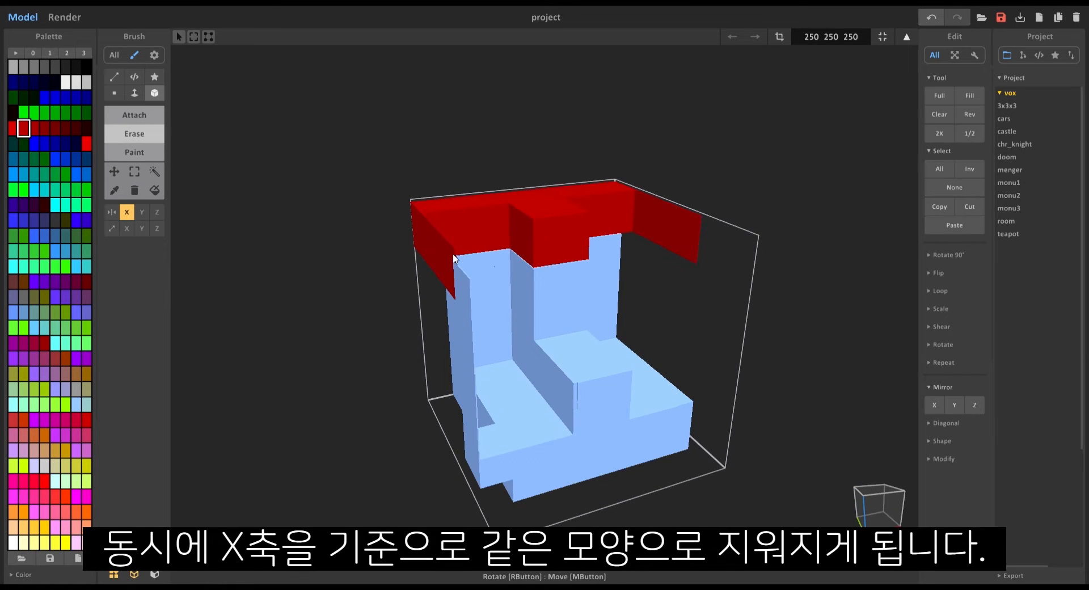
pyautogui.moveTo(600, 308); pyautogui.dragTo(573, 376, button='right')
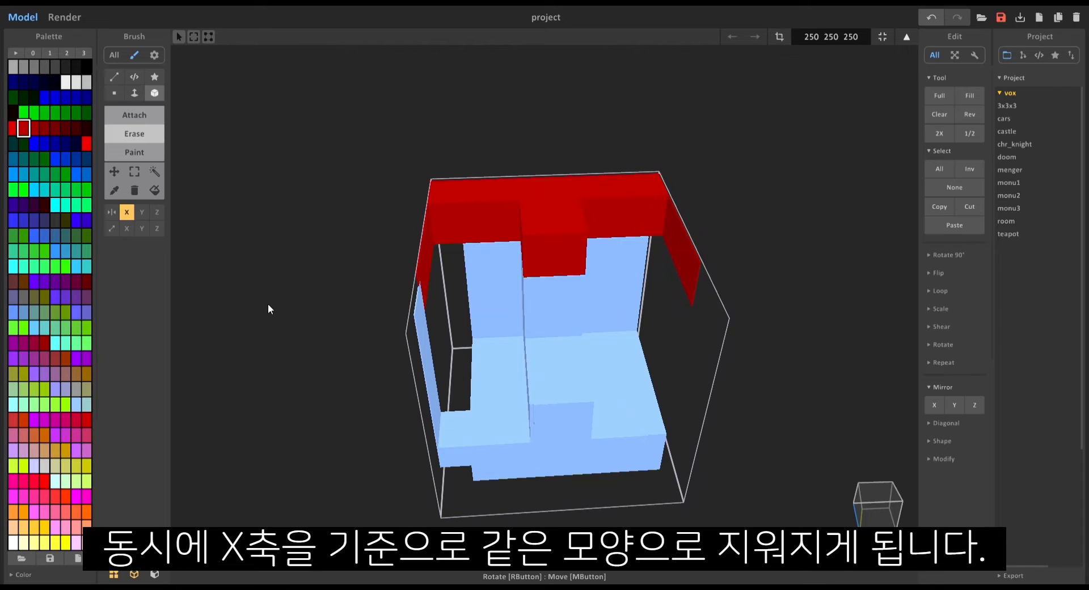
pyautogui.moveTo(195, 267); pyautogui.dragTo(564, 304, button='right')
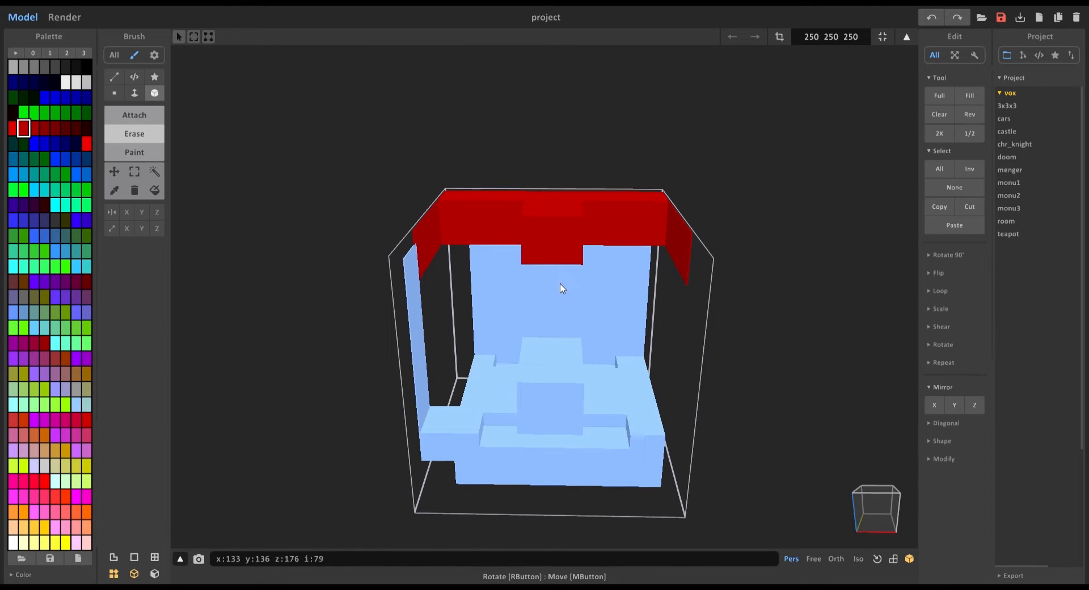
# Set the Box brush to Paint, choose a medium green, and paint rectangular areas across the back wall and the central block
pyautogui.click(139, 152)
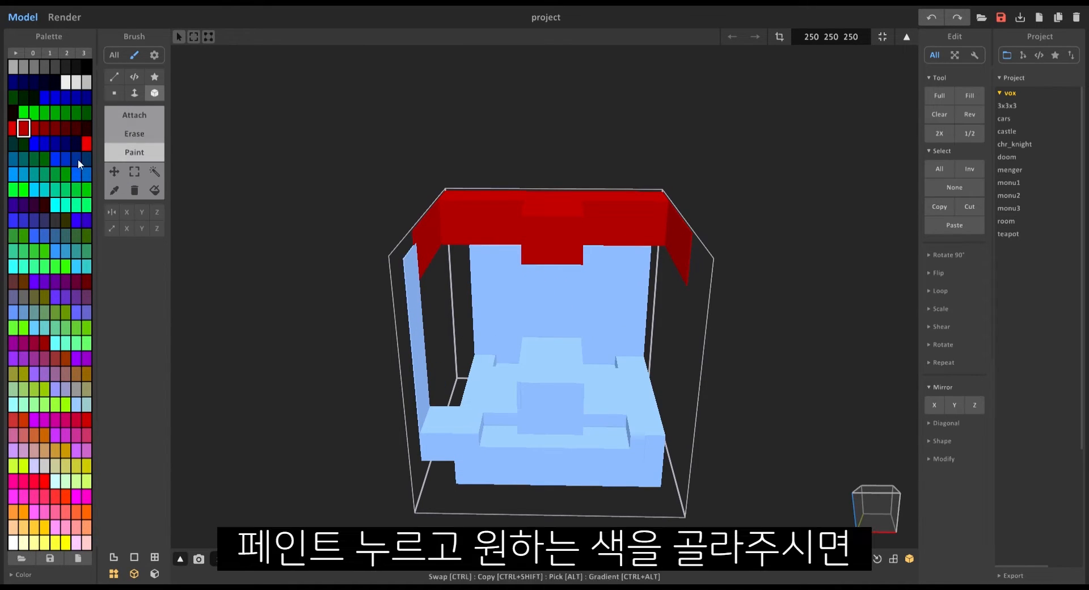
pyautogui.click(67, 327)
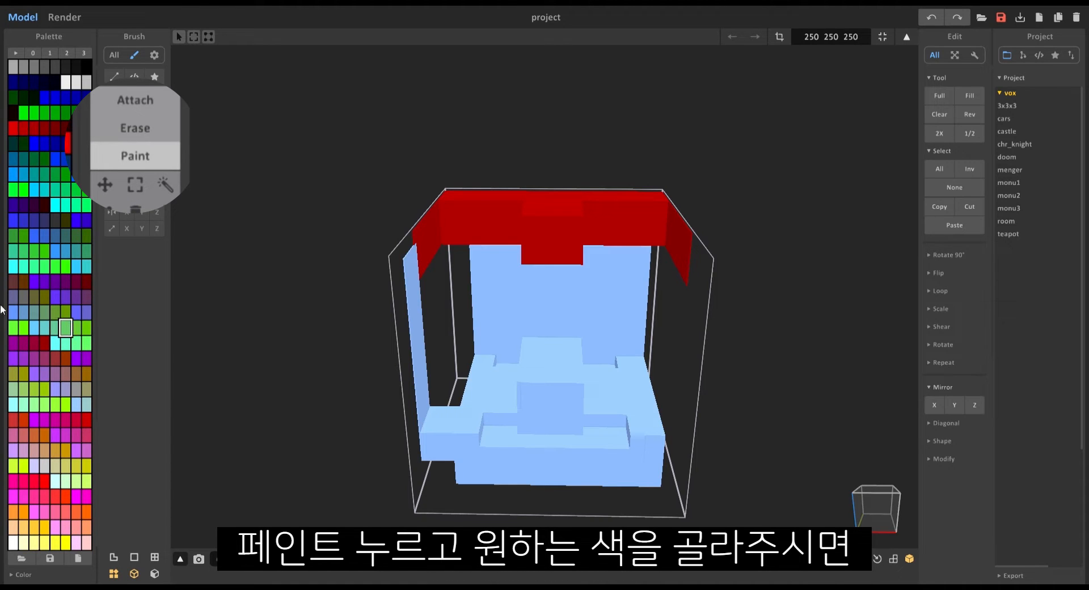
pyautogui.scroll(2, 531, 382)
pyautogui.scroll(-2, 532, 384)
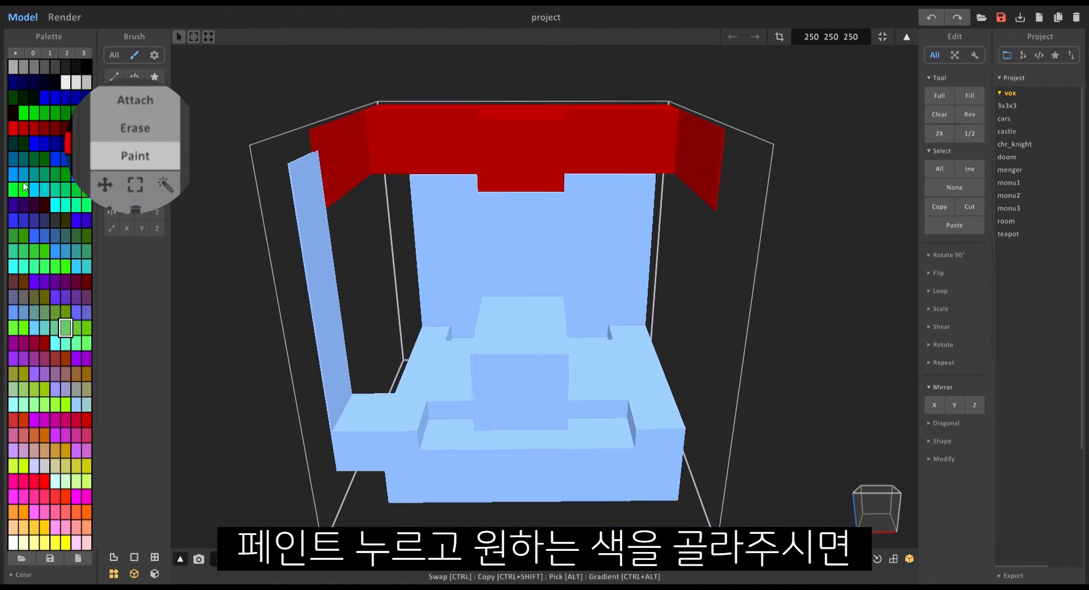
pyautogui.moveTo(508, 250); pyautogui.dragTo(571, 368)
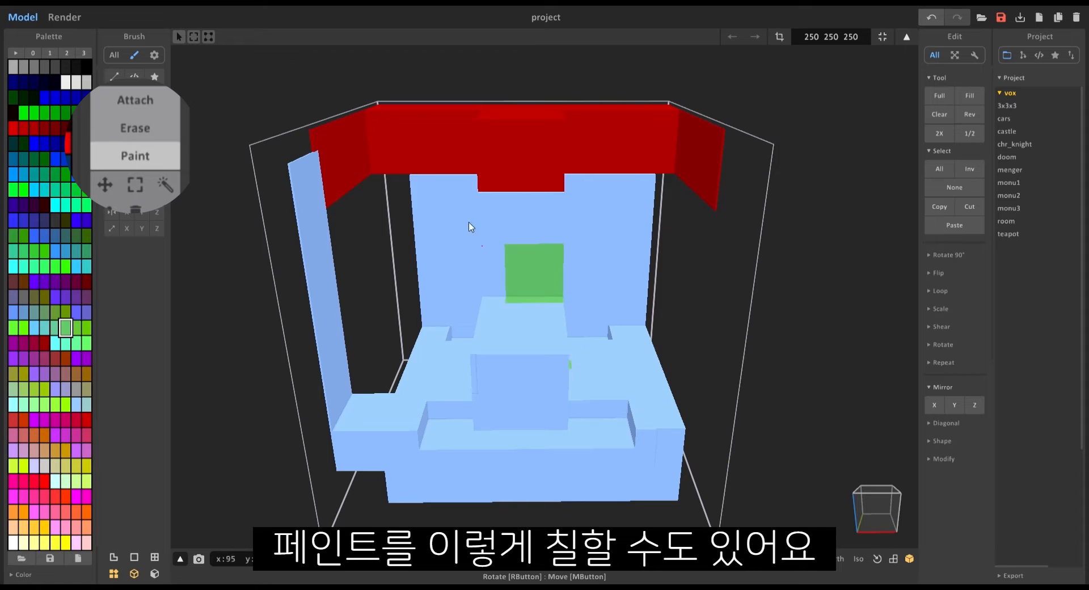
pyautogui.moveTo(468, 194)
pyautogui.mouseDown()
pyautogui.moveTo(578, 319)
pyautogui.moveTo(533, 369)
pyautogui.moveTo(566, 442)
pyautogui.mouseUp()
# Paint green box areas onto the front face of the central block with the Box brush
pyautogui.moveTo(539, 440); pyautogui.dragTo(552, 432, button='right')
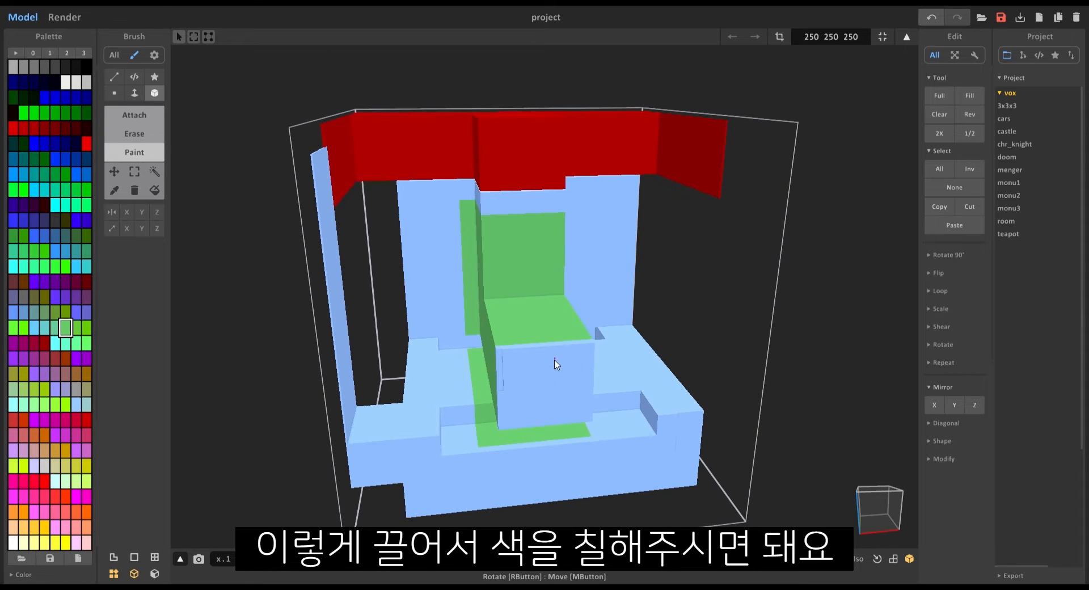
pyautogui.moveTo(554, 358); pyautogui.dragTo(597, 400)
pyautogui.scroll(2, 573, 398)
pyautogui.moveTo(573, 398); pyautogui.dragTo(510, 381, button='right')
pyautogui.moveTo(489, 377); pyautogui.dragTo(558, 440)
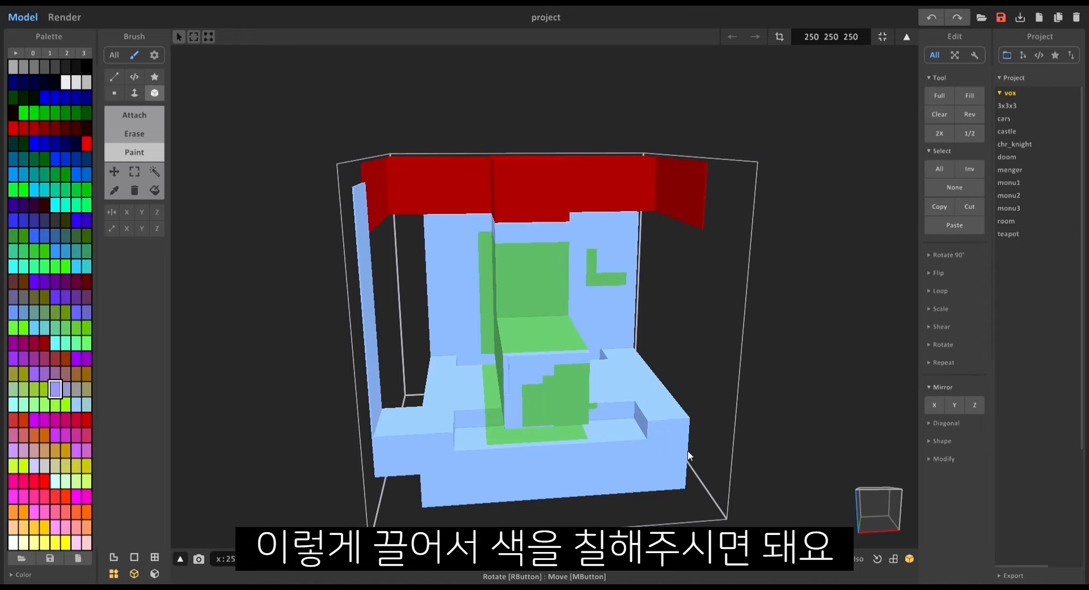
# Halve the model size to 125 125 125 and double it back to 250 250 250
pyautogui.moveTo(688, 453); pyautogui.dragTo(672, 452, button='right')
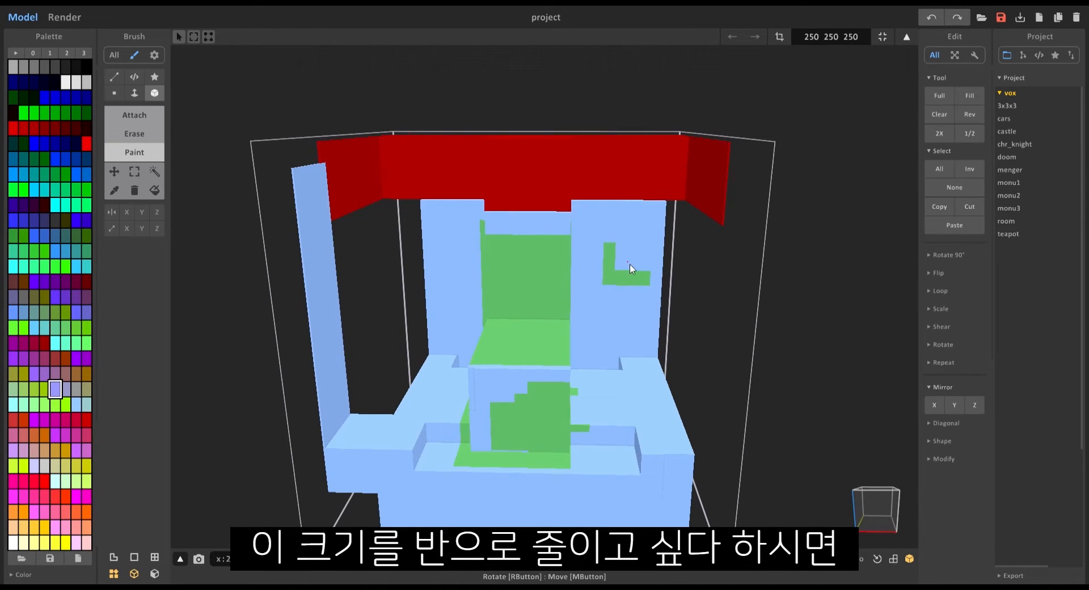
pyautogui.scroll(-3, 630, 267)
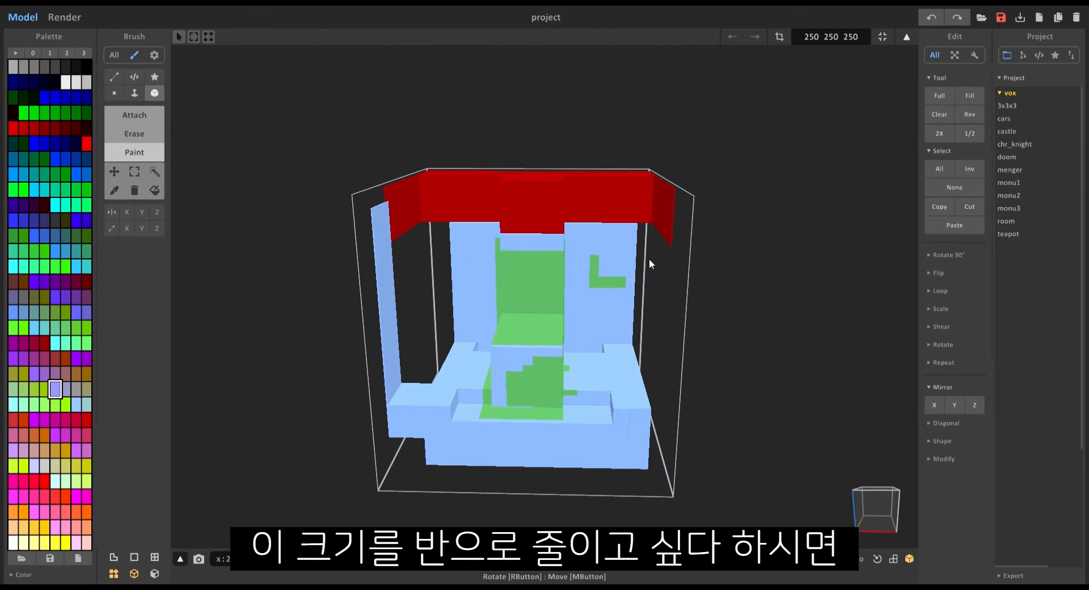
pyautogui.click(985, 146)
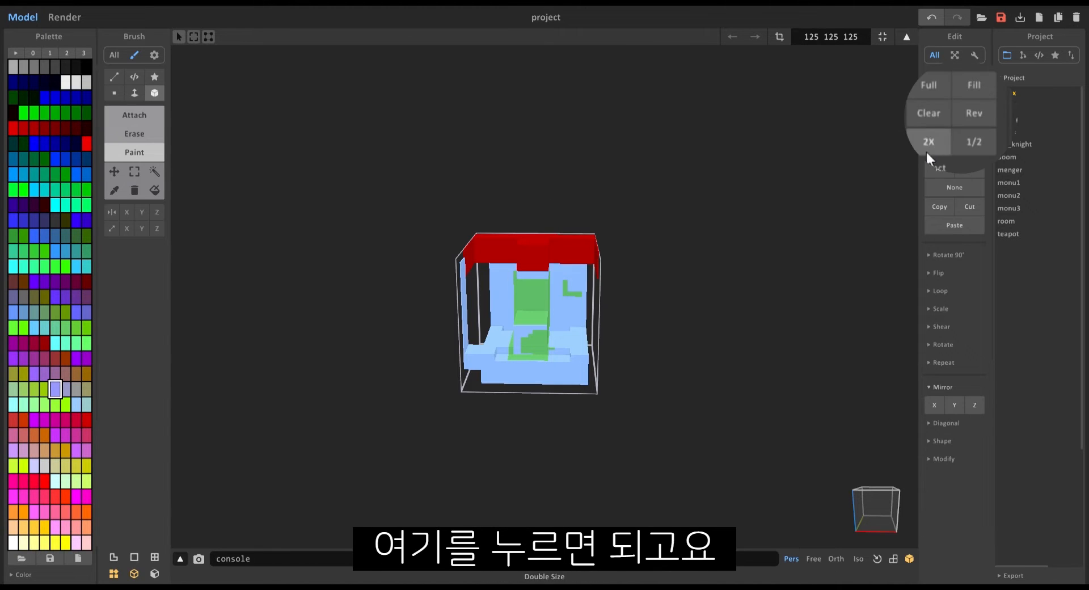
pyautogui.click(939, 133)
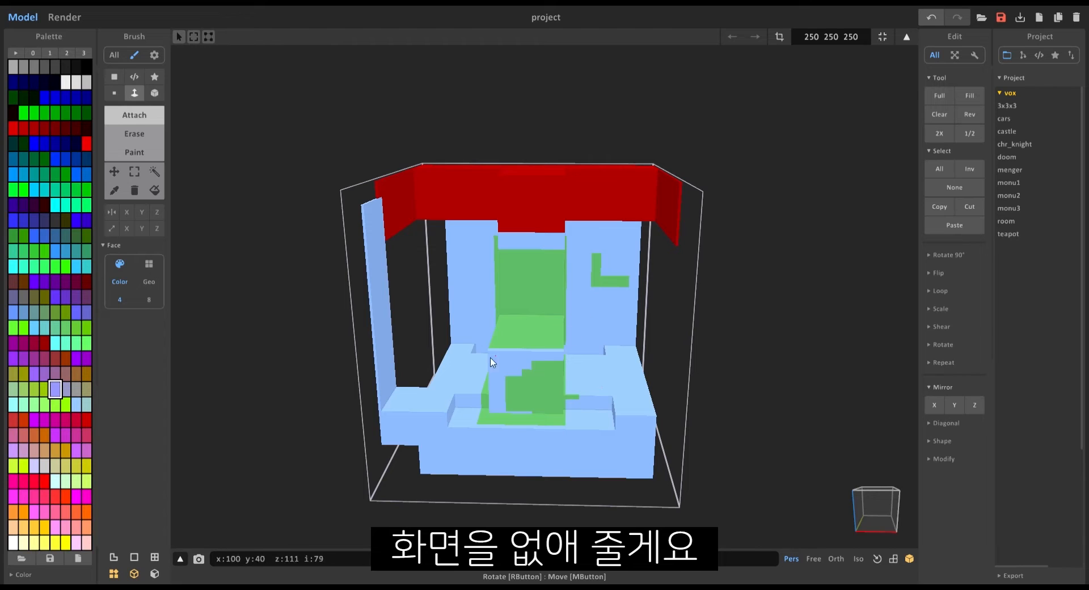
# Clear all voxels from the model and select a pale cyan colour for the room walls
pyautogui.click(929, 121)
pyautogui.moveTo(454, 338); pyautogui.dragTo(545, 353, button='right')
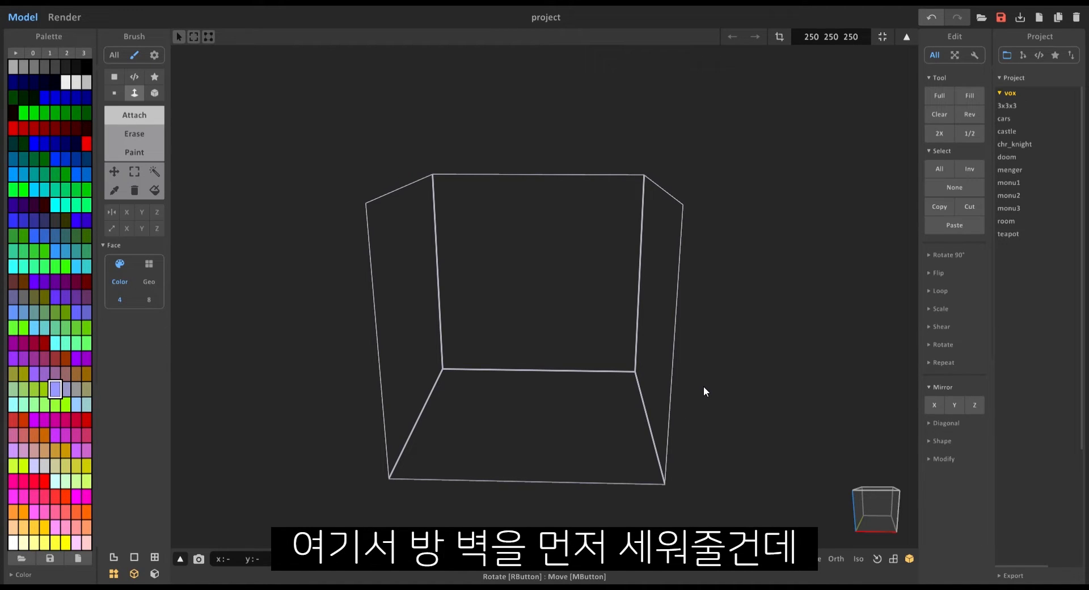
pyautogui.click(58, 482)
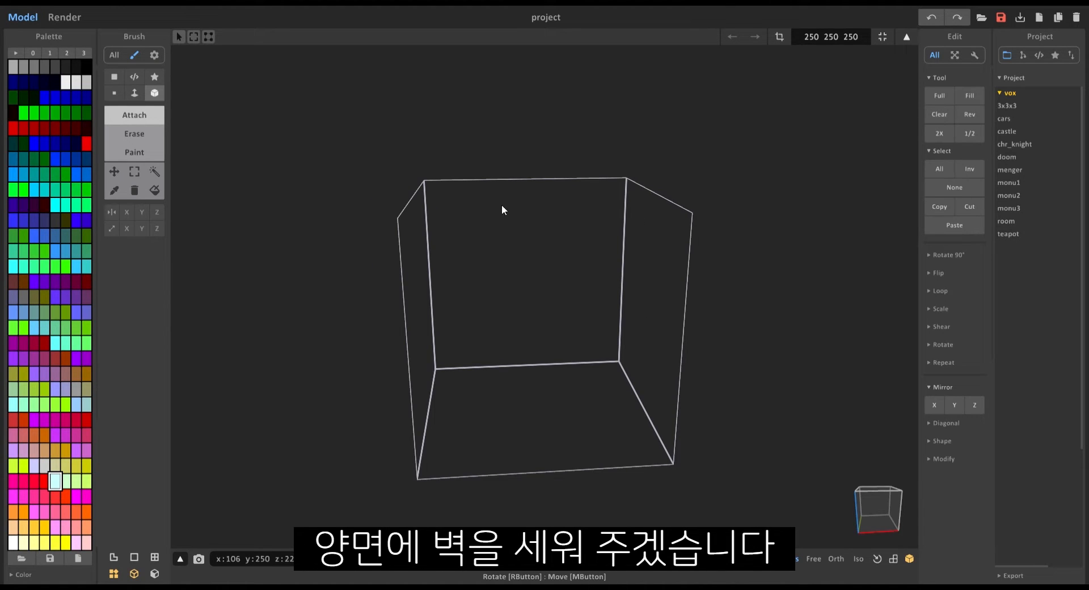
pyautogui.moveTo(502, 204); pyautogui.dragTo(596, 357, button='right')
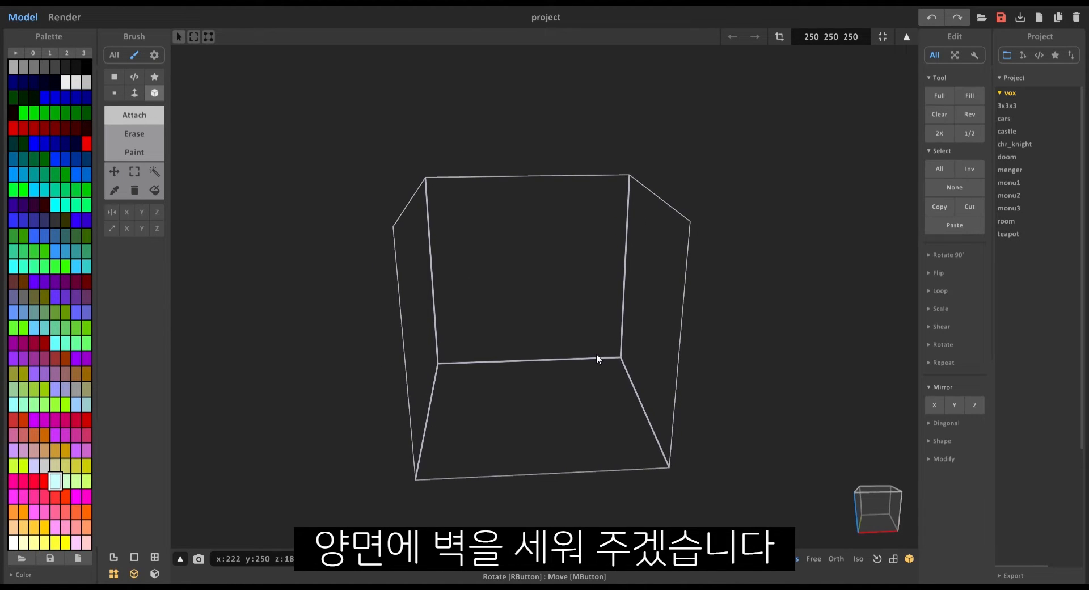
pyautogui.click(55, 481)
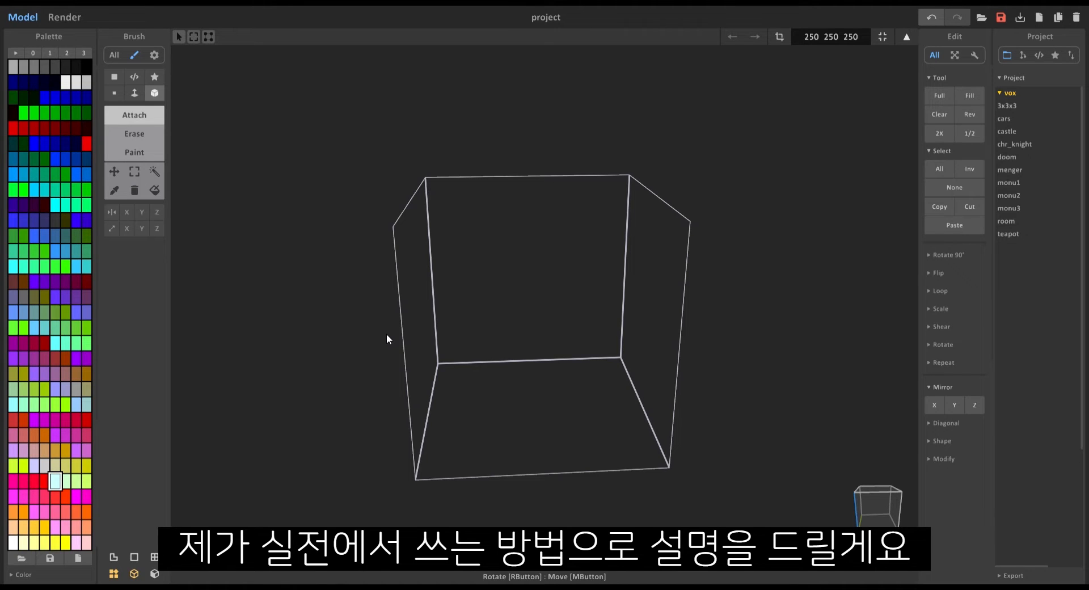
pyautogui.click(55, 481)
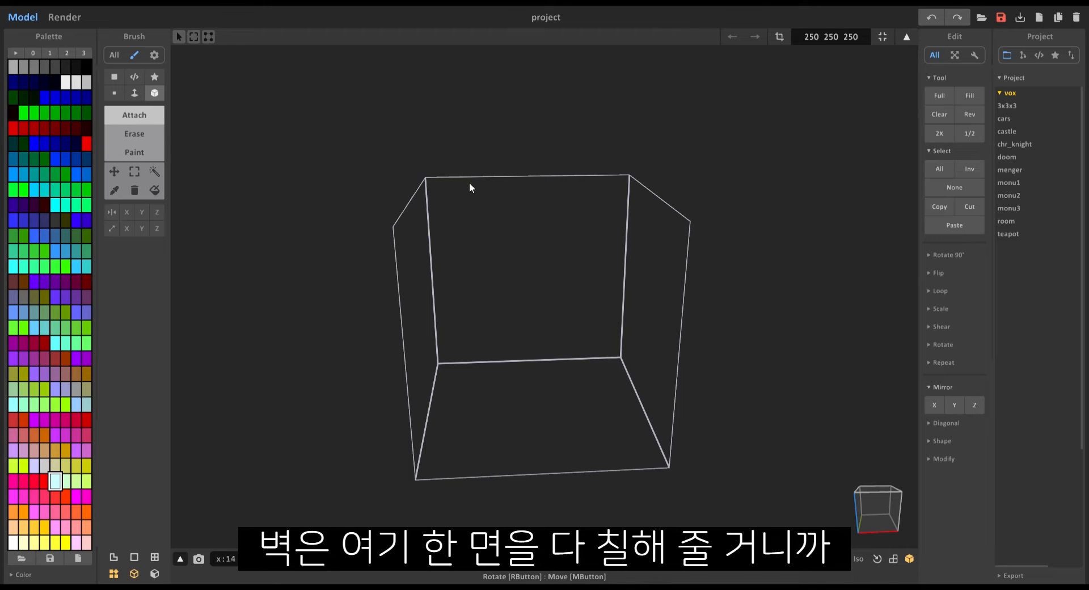
# Fill the back wall and both side walls of the model space with pale cyan using the Face brush in Attach mode
pyautogui.click(134, 94)
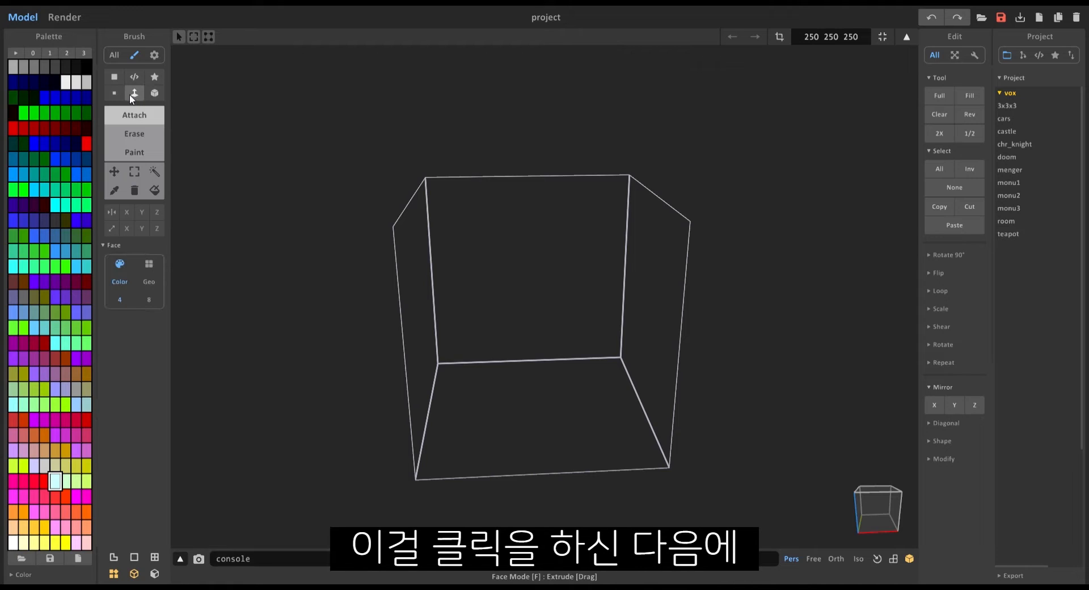
pyautogui.click(527, 277)
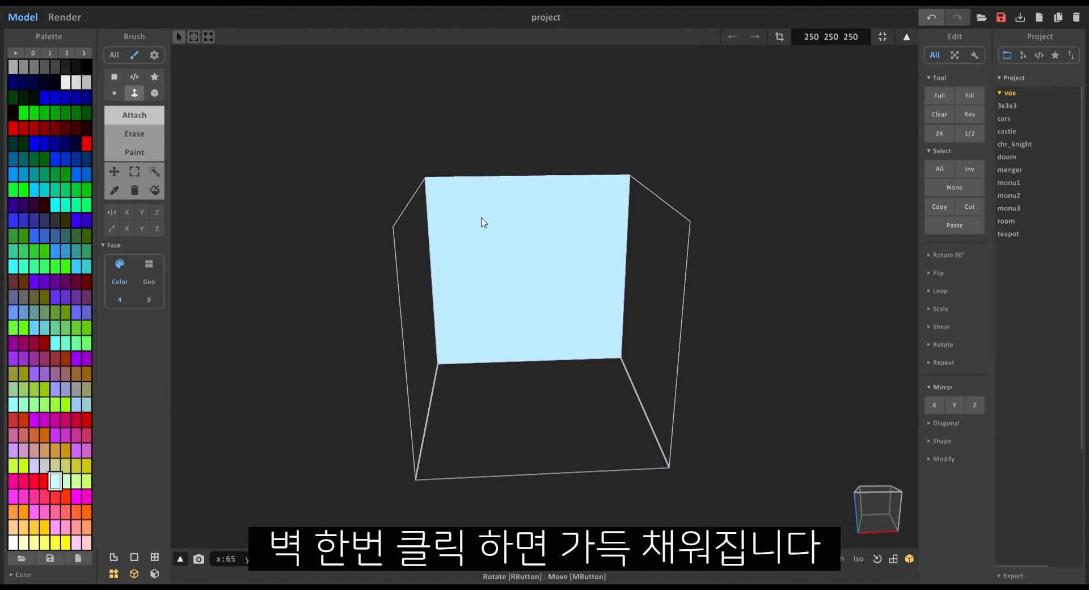
pyautogui.moveTo(491, 240); pyautogui.dragTo(422, 270, button='right')
pyautogui.click(422, 271)
pyautogui.moveTo(442, 310); pyautogui.dragTo(452, 264, button='right')
pyautogui.click(649, 306)
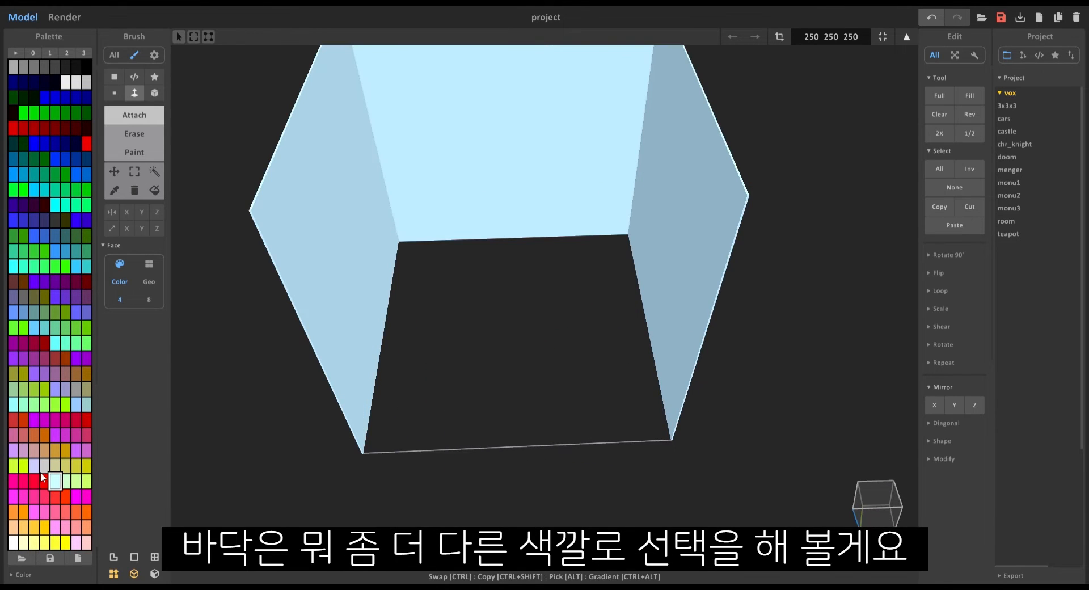
# Choose a light purple and fill the whole floor of the room with the Face brush
pyautogui.click(23, 451)
pyautogui.click(441, 324)
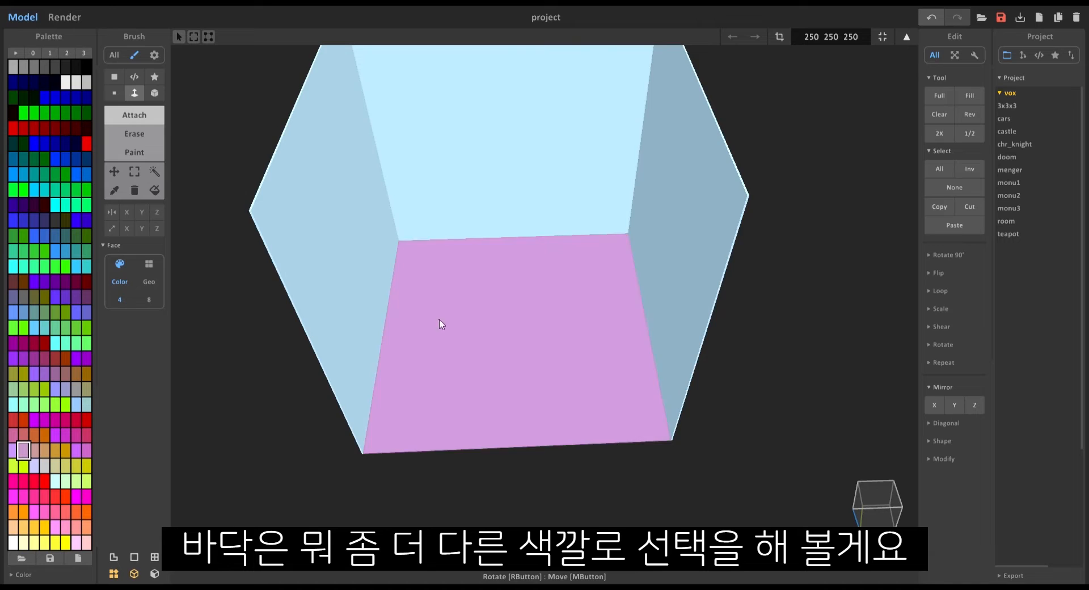
pyautogui.scroll(-5, 497, 335)
pyautogui.moveTo(498, 336); pyautogui.dragTo(530, 317, button='right')
pyautogui.moveTo(474, 339); pyautogui.dragTo(471, 337, button='right')
pyautogui.scroll(3, 479, 336)
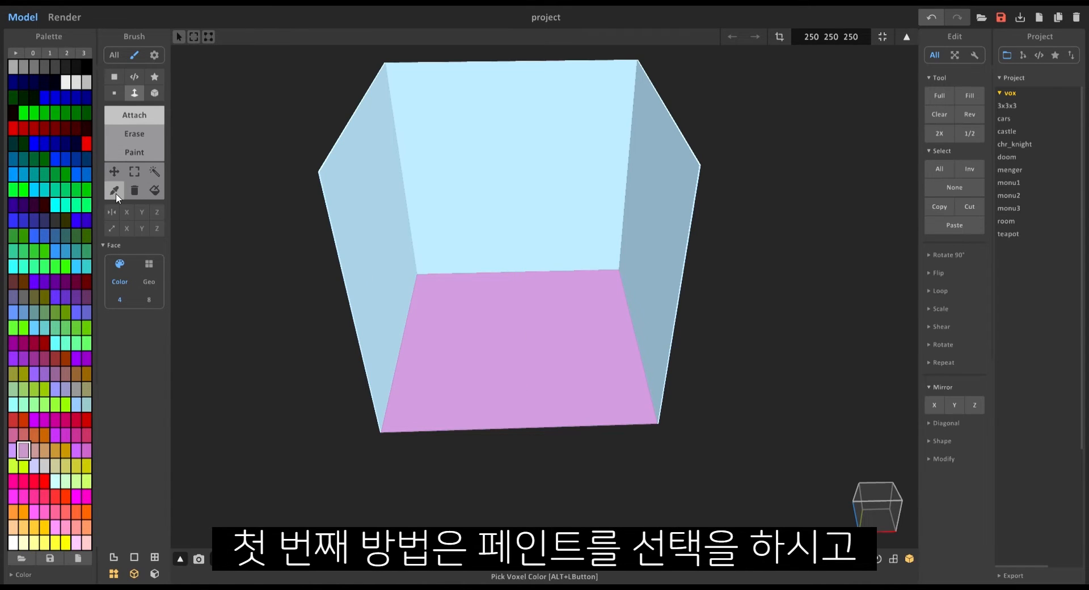
# Recolour the floor grey-teal with the Face brush in Paint mode and undo the change
pyautogui.click(149, 157)
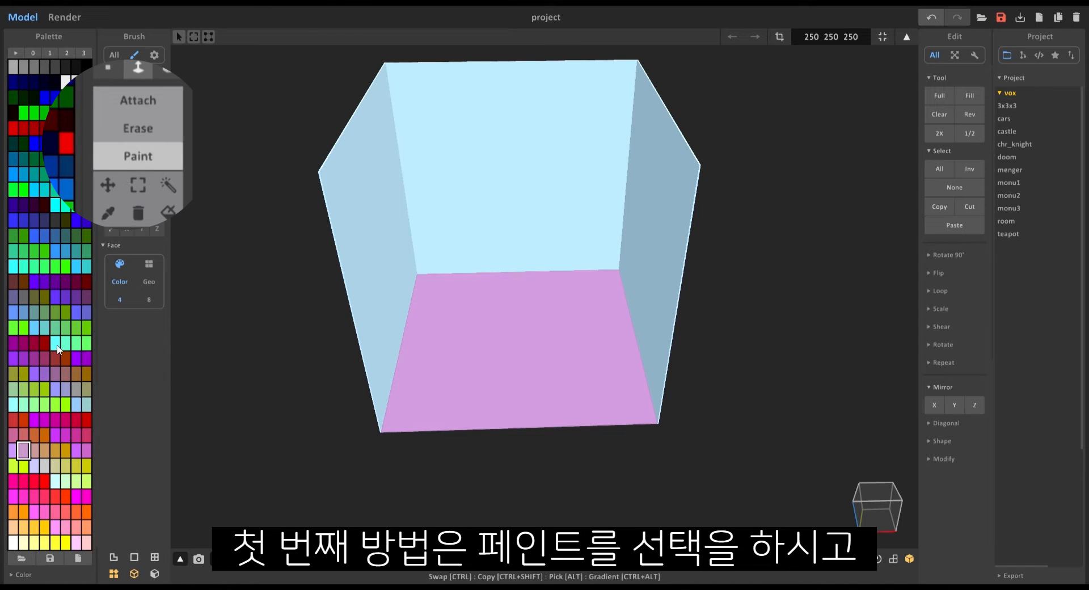
pyautogui.click(34, 312)
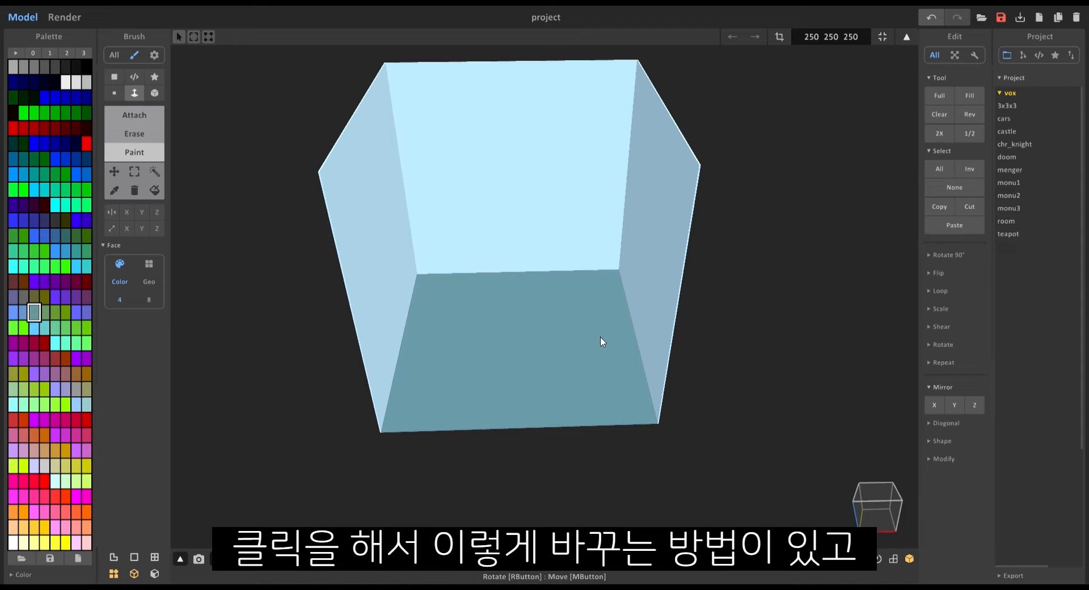
pyautogui.hotkey('ctrl', 'z')
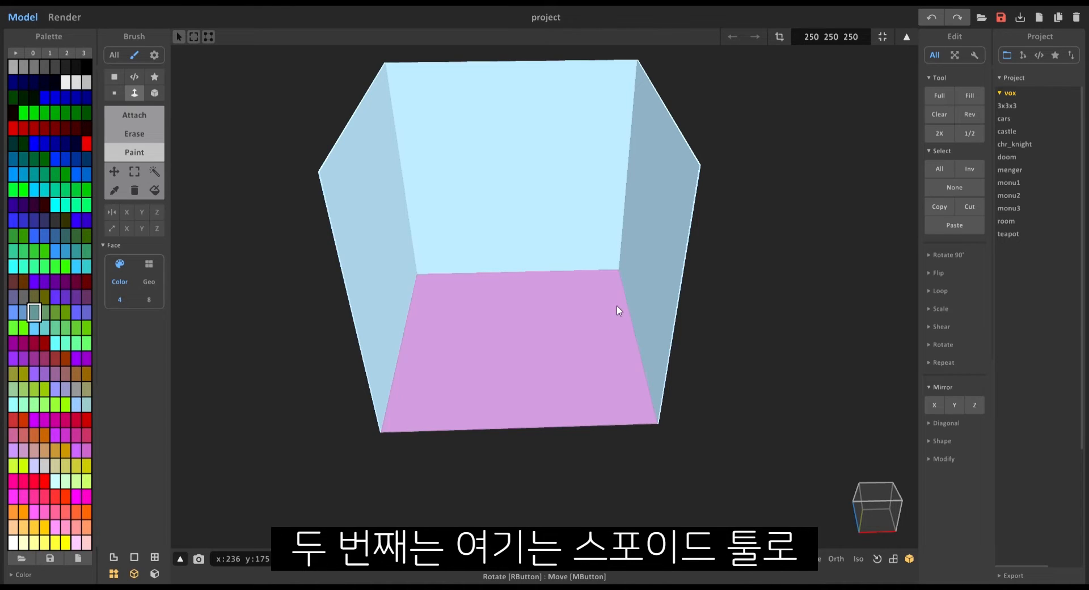
# Pick the floor's purple with the eyedropper and change that palette colour to grey-green, RGB 165 183 160
pyautogui.click(115, 192)
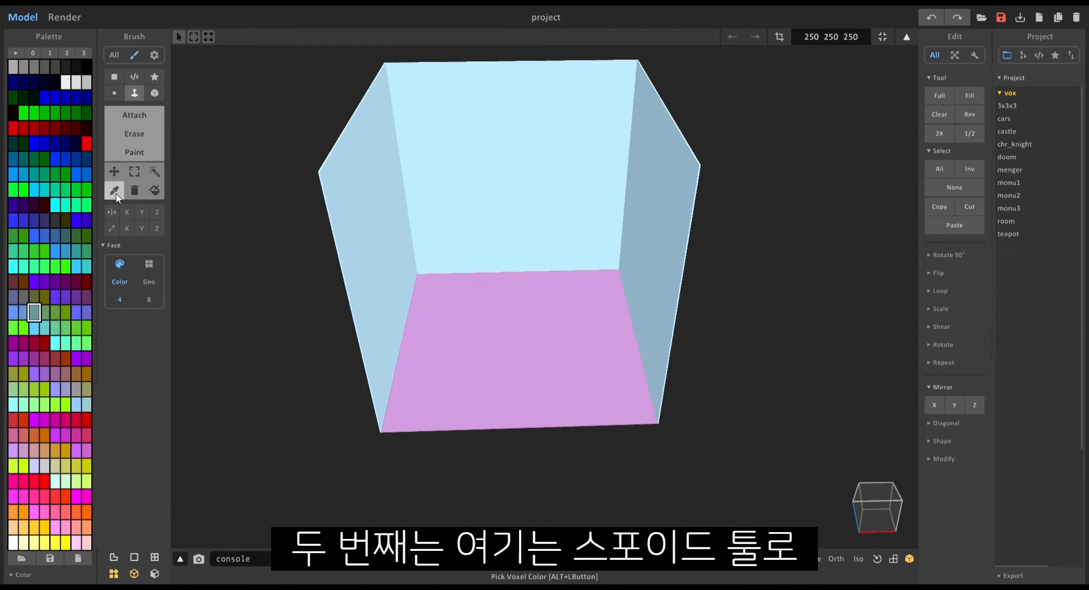
pyautogui.click(32, 578)
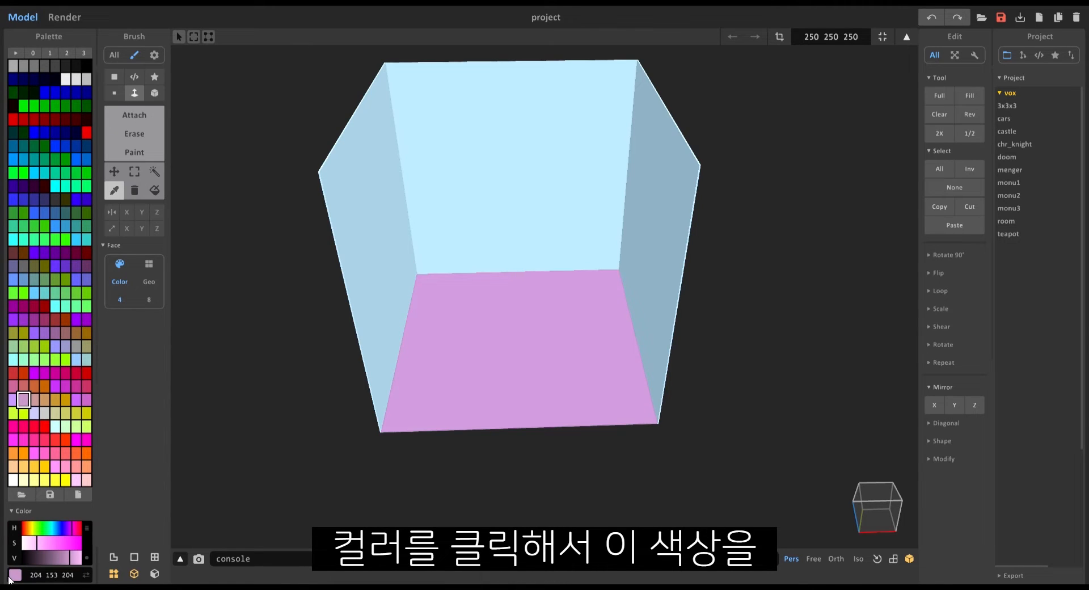
pyautogui.moveTo(36, 545)
pyautogui.mouseDown()
pyautogui.moveTo(21, 547)
pyautogui.moveTo(63, 543)
pyautogui.moveTo(30, 547)
pyautogui.moveTo(38, 559)
pyautogui.moveTo(64, 558)
pyautogui.moveTo(43, 537)
pyautogui.mouseUp()
pyautogui.click(43, 533)
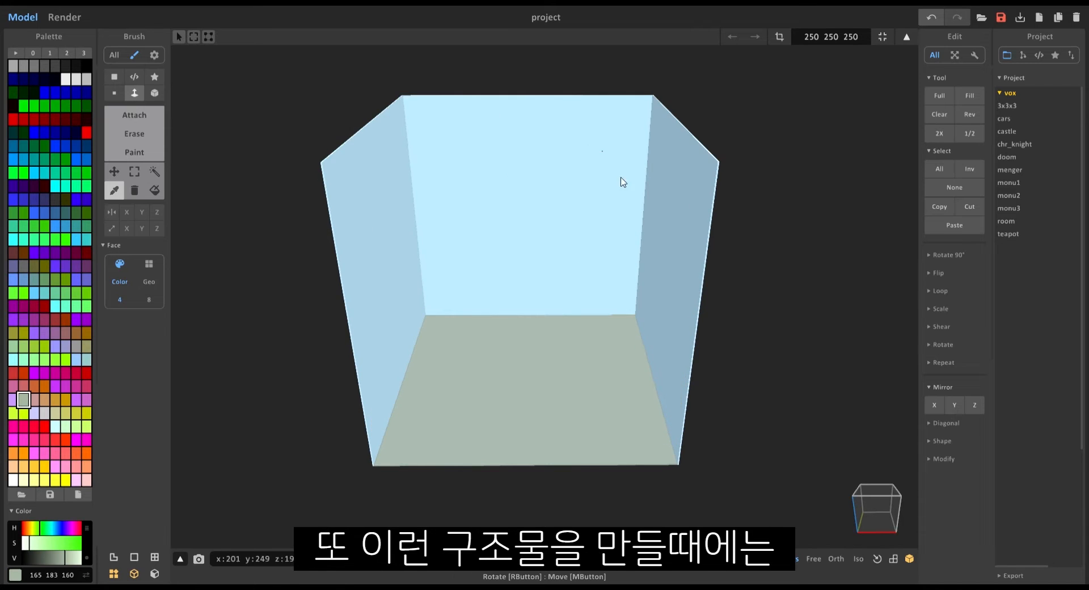
pyautogui.scroll(-3, 622, 180)
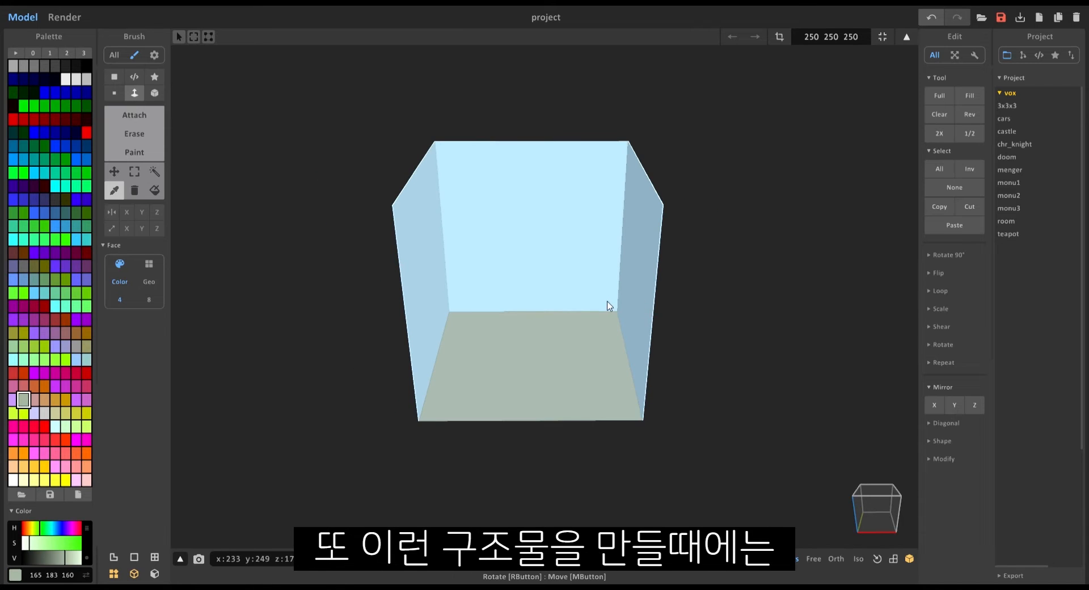
pyautogui.moveTo(607, 280); pyautogui.dragTo(603, 266, button='middle')
pyautogui.scroll(1, 603, 265)
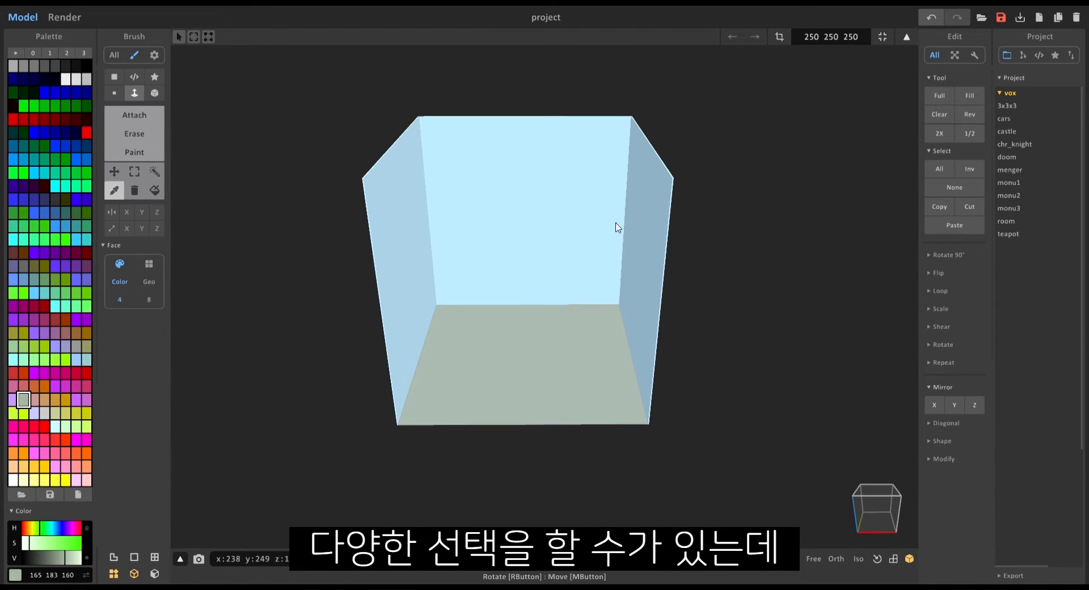
pyautogui.moveTo(607, 207); pyautogui.dragTo(681, 108, button='right')
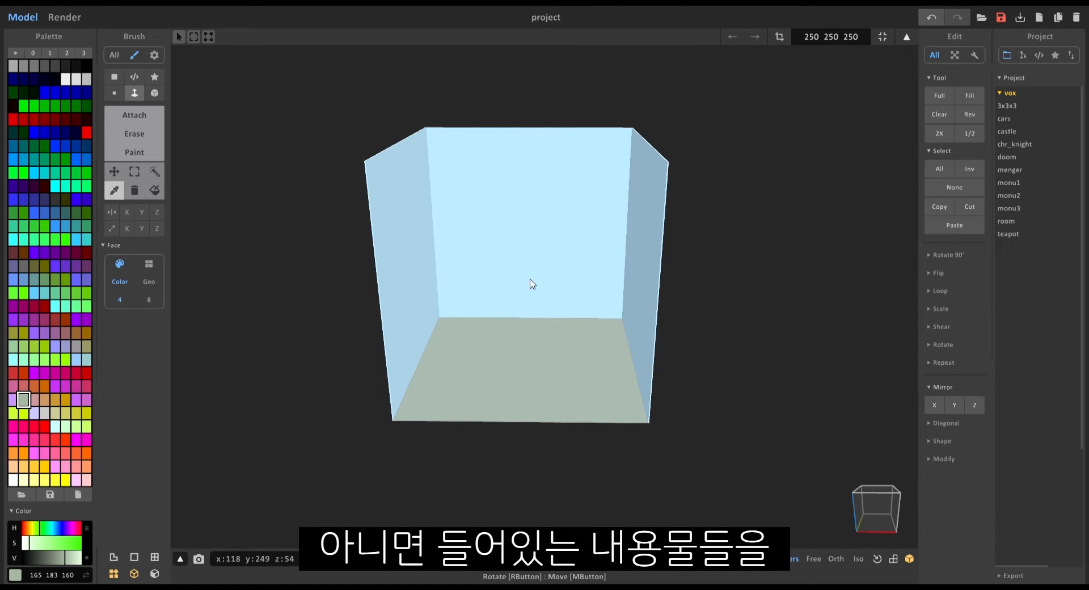
pyautogui.moveTo(596, 330); pyautogui.dragTo(375, 181, button='right')
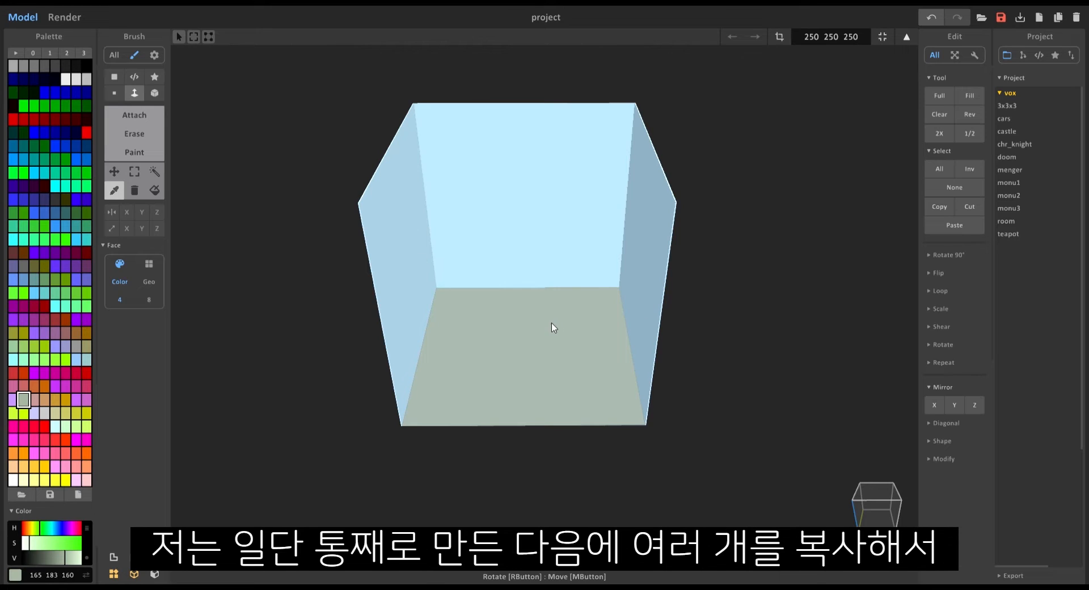
pyautogui.moveTo(554, 326); pyautogui.dragTo(337, 134, button='right')
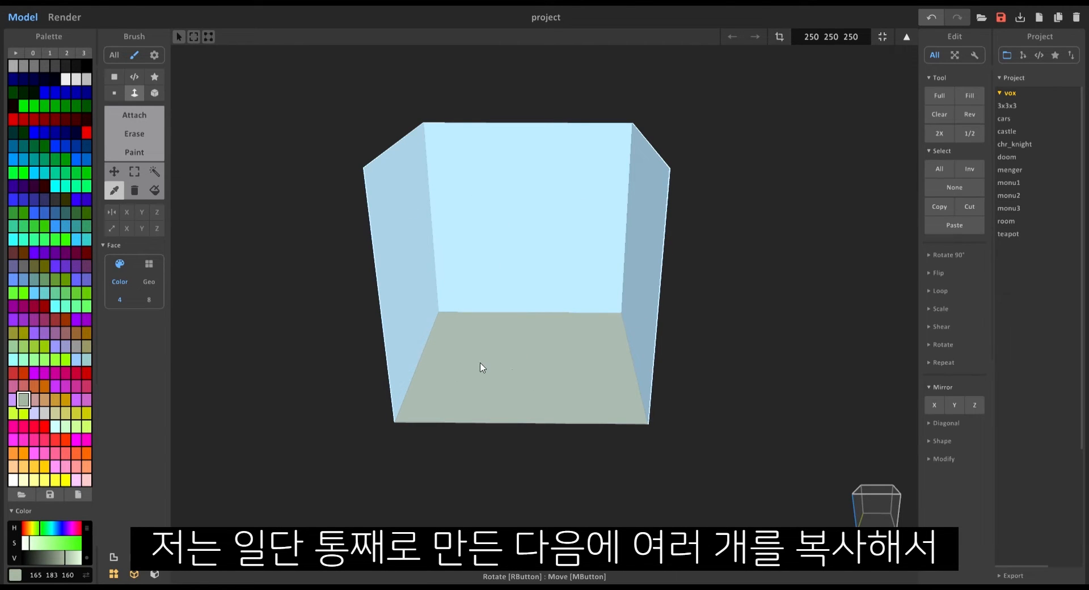
pyautogui.click(433, 250)
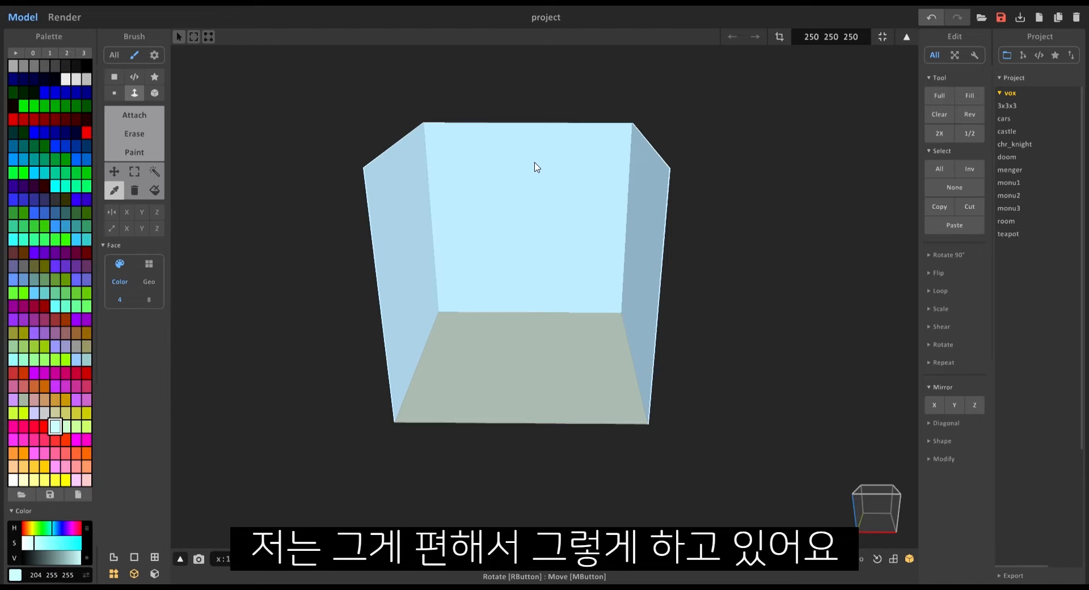
pyautogui.moveTo(528, 177); pyautogui.dragTo(536, 184, button='middle')
pyautogui.moveTo(536, 184); pyautogui.dragTo(539, 198, button='right')
pyautogui.moveTo(609, 397); pyautogui.dragTo(648, 394, button='middle')
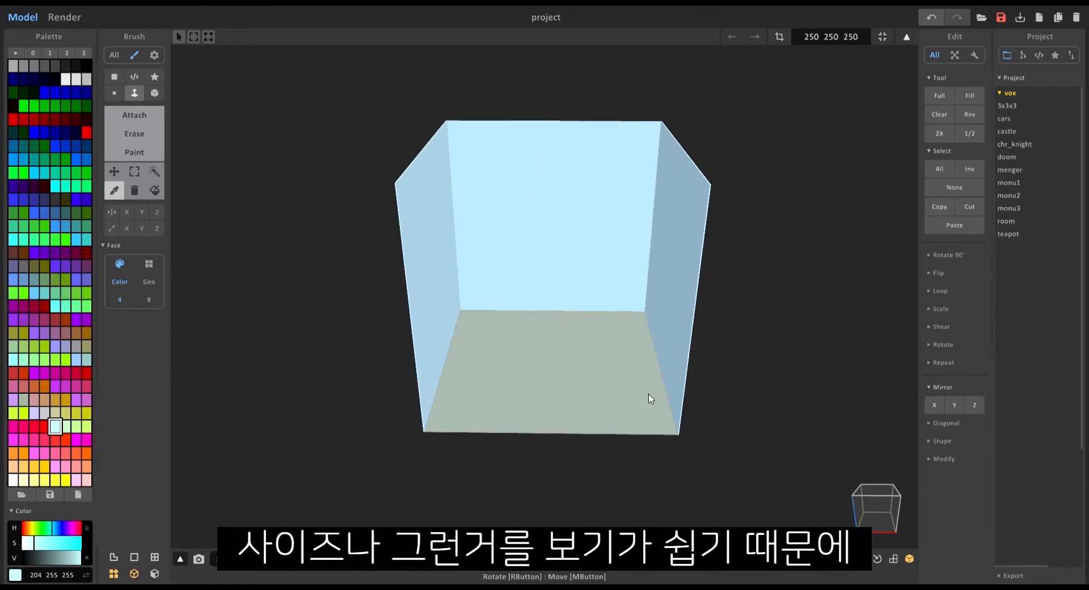
pyautogui.moveTo(650, 393); pyautogui.dragTo(673, 406, button='right')
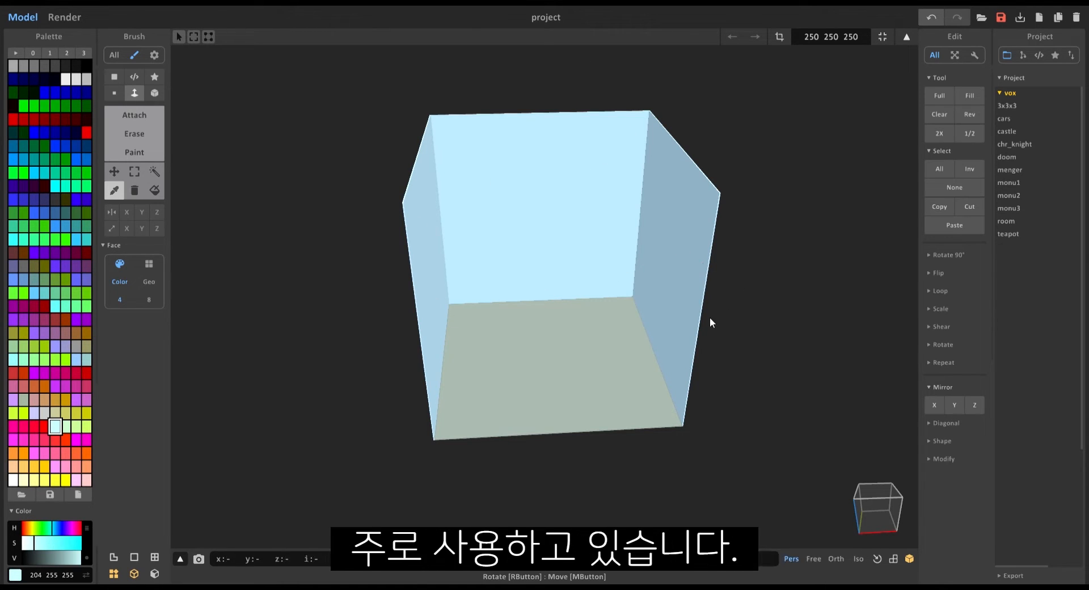
pyautogui.moveTo(695, 360); pyautogui.dragTo(690, 353, button='right')
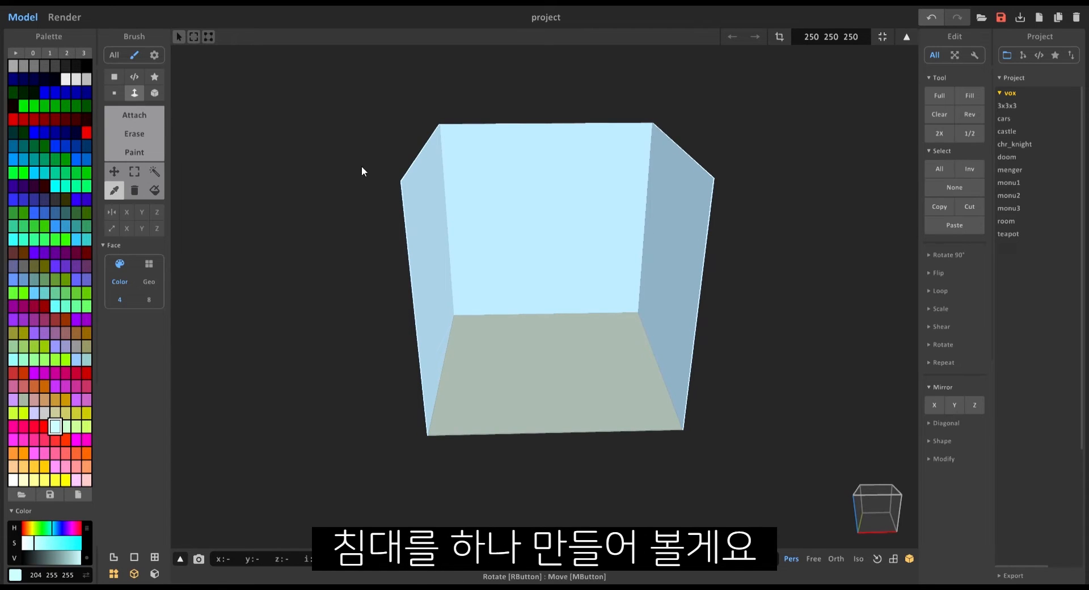
# Build a bed block in pale lavender (204 204 255) in the room's back right corner with the Box brush, raising it with the Face brush
pyautogui.click(34, 413)
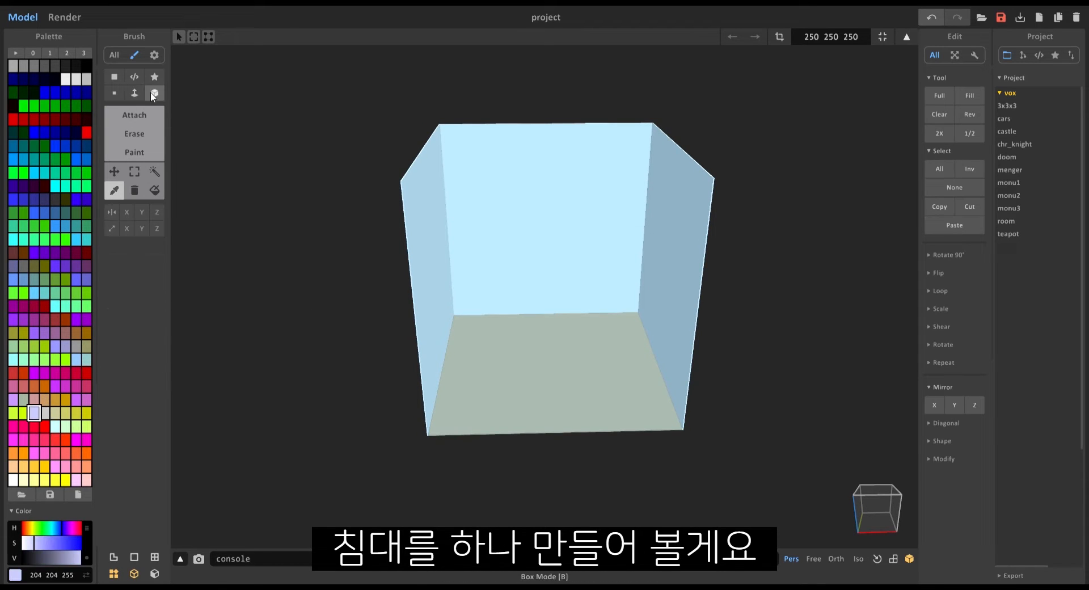
pyautogui.click(154, 93)
pyautogui.click(140, 117)
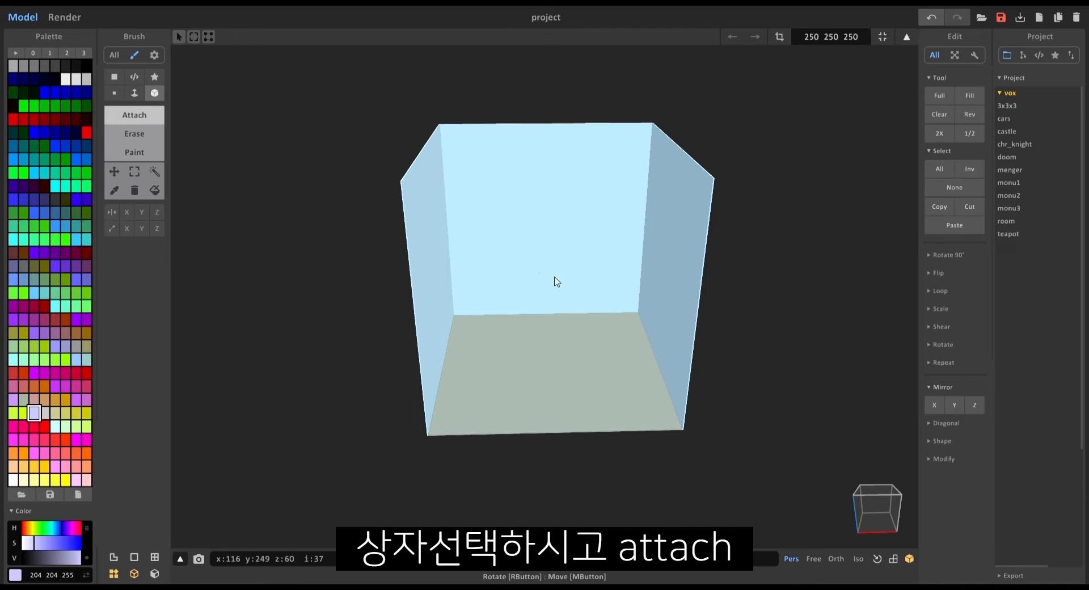
pyautogui.scroll(4, 567, 298)
pyautogui.scroll(3, 607, 316)
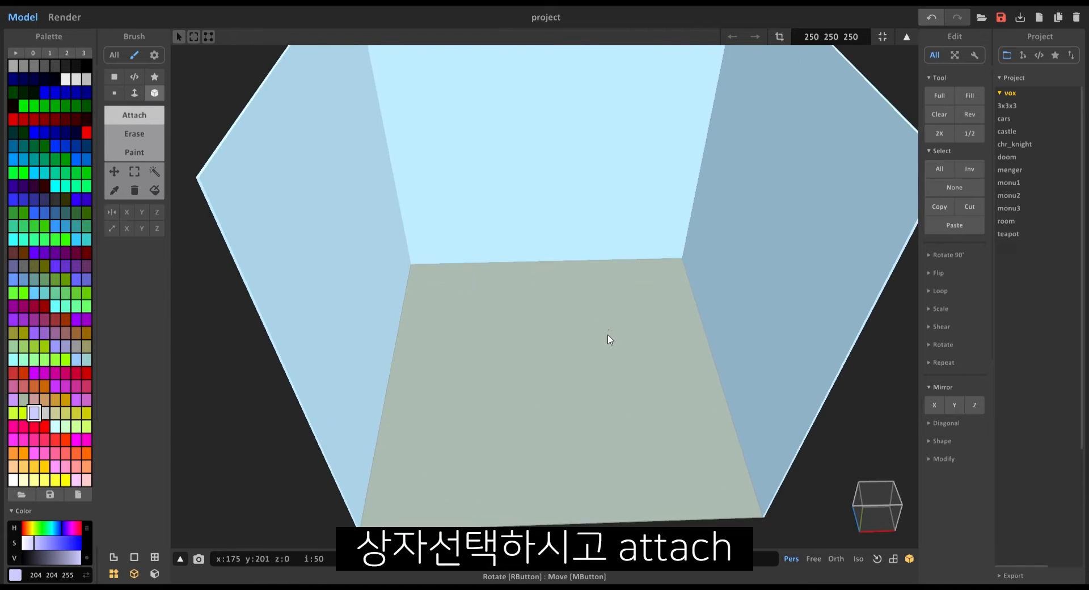
pyautogui.moveTo(605, 251)
pyautogui.mouseDown()
pyautogui.moveTo(649, 344)
pyautogui.moveTo(746, 377)
pyautogui.moveTo(750, 359)
pyautogui.moveTo(746, 400)
pyautogui.mouseUp()
pyautogui.moveTo(746, 401)
pyautogui.mouseDown(button='right')
pyautogui.moveTo(625, 300)
pyautogui.moveTo(638, 304)
pyautogui.mouseUp(button='right')
pyautogui.scroll(1, 625, 300)
pyautogui.click(135, 93)
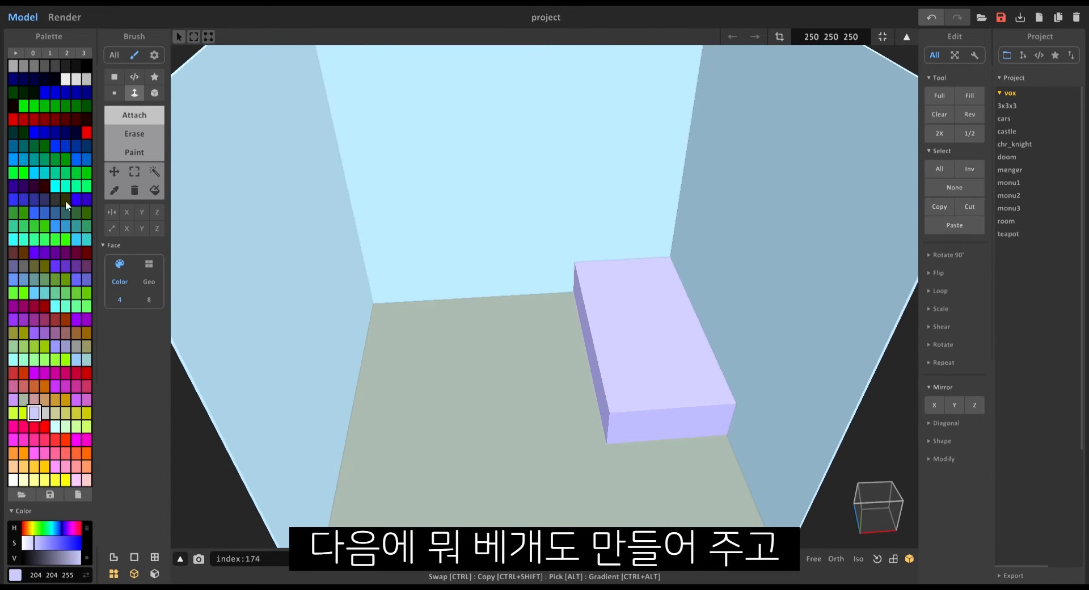
# Add a light grey (204 204 204) pillow box at the head of the bed and thicken it with the Face brush
pyautogui.click(46, 412)
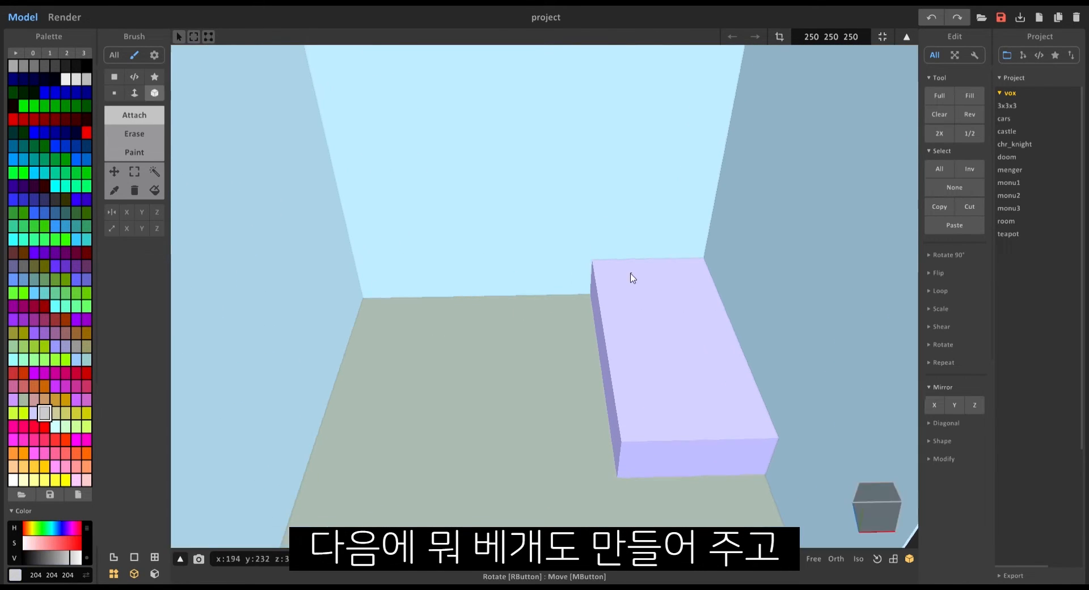
pyautogui.moveTo(627, 275); pyautogui.dragTo(696, 298)
pyautogui.moveTo(695, 293); pyautogui.dragTo(677, 319, button='right')
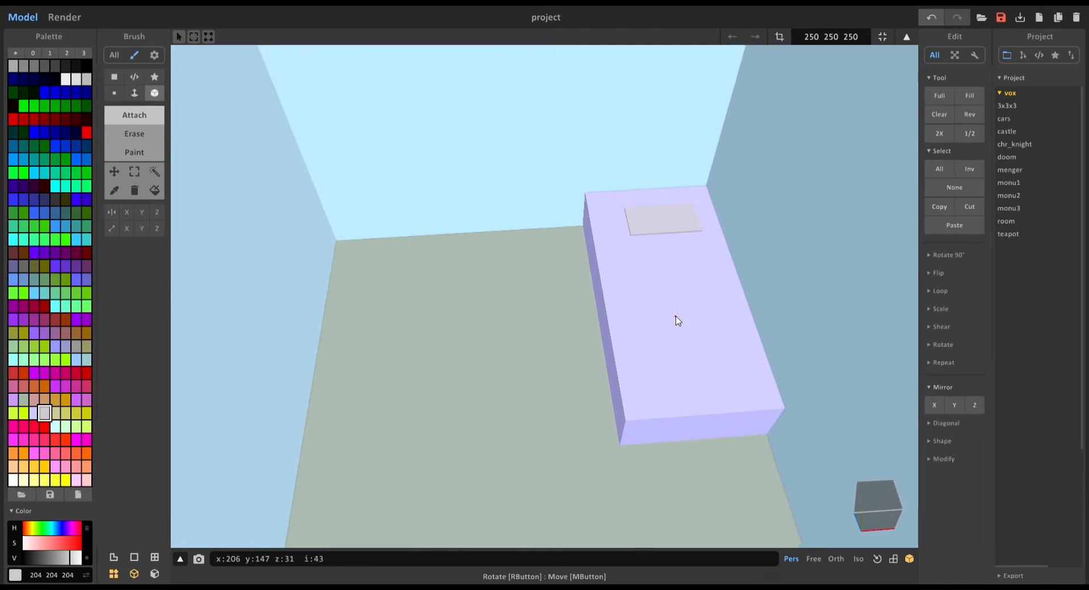
pyautogui.scroll(1, 677, 320)
pyautogui.click(134, 94)
pyautogui.moveTo(670, 221); pyautogui.dragTo(671, 212)
pyautogui.moveTo(680, 222); pyautogui.dragTo(672, 244, button='right')
pyautogui.scroll(-2, 652, 340)
# Trim the upper edges along the bed's open side and foot, and the pillow's outer edge, with the Box brush in Erase mode
pyautogui.press('r')
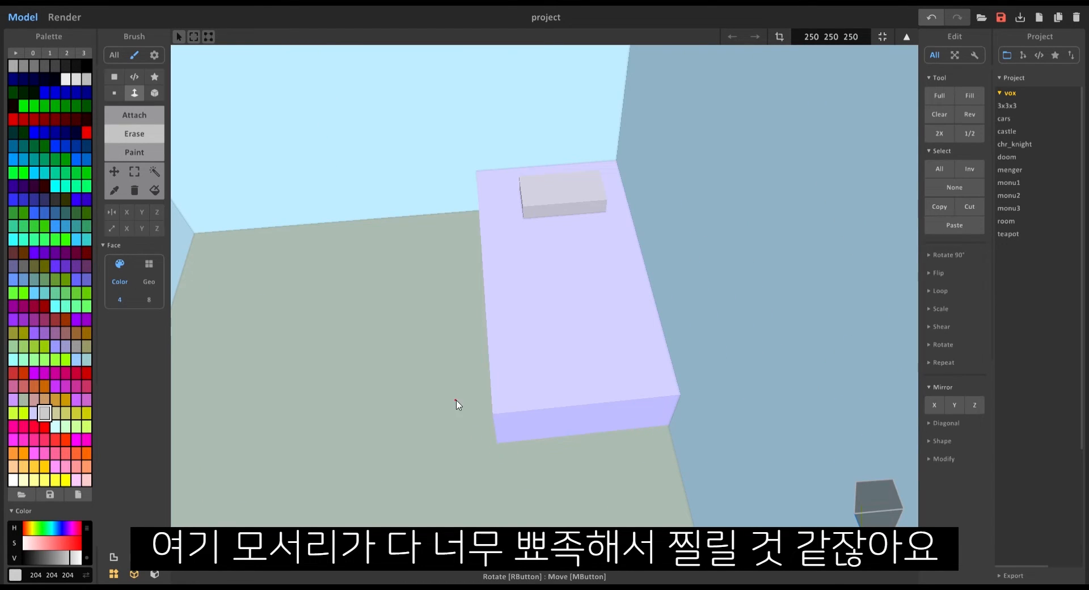
pyautogui.moveTo(458, 405); pyautogui.dragTo(526, 397, button='right')
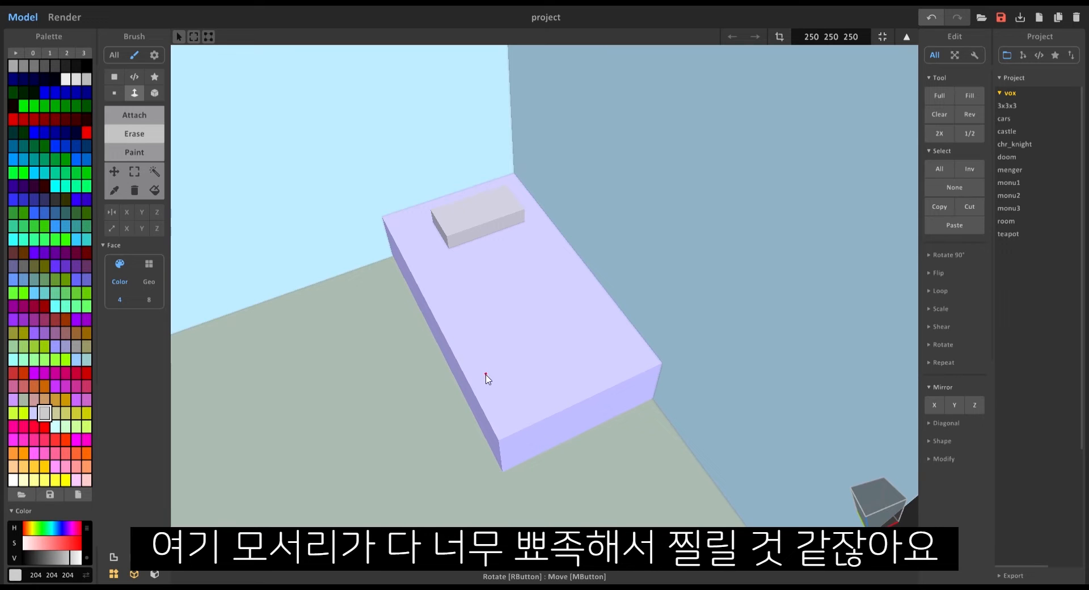
pyautogui.click(154, 93)
pyautogui.scroll(3, 318, 204)
pyautogui.moveTo(309, 204); pyautogui.dragTo(471, 243, button='right')
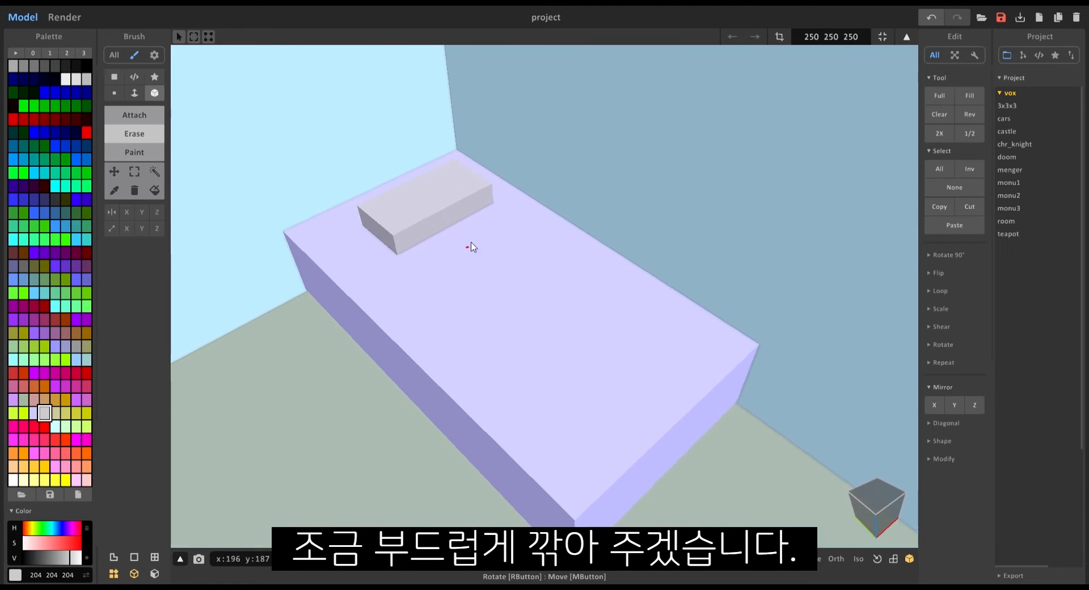
pyautogui.moveTo(472, 243); pyautogui.dragTo(520, 214, button='middle')
pyautogui.moveTo(307, 216); pyautogui.dragTo(635, 519)
pyautogui.moveTo(640, 514)
pyautogui.mouseDown(button='right')
pyautogui.moveTo(488, 387)
pyautogui.moveTo(430, 408)
pyautogui.mouseUp(button='right')
pyautogui.moveTo(441, 485); pyautogui.dragTo(718, 385)
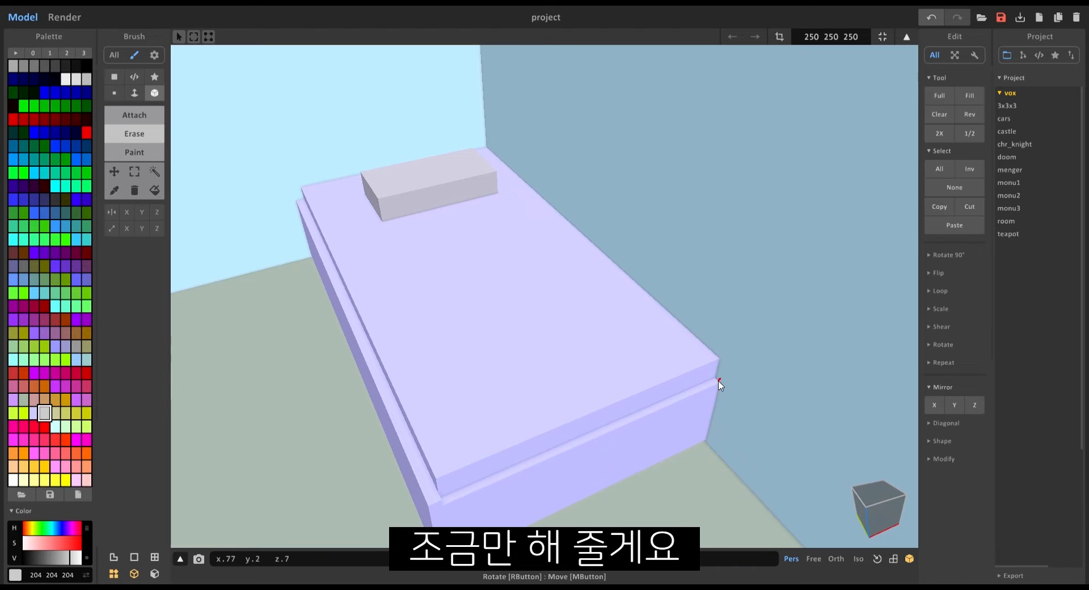
pyautogui.scroll(5, 661, 309)
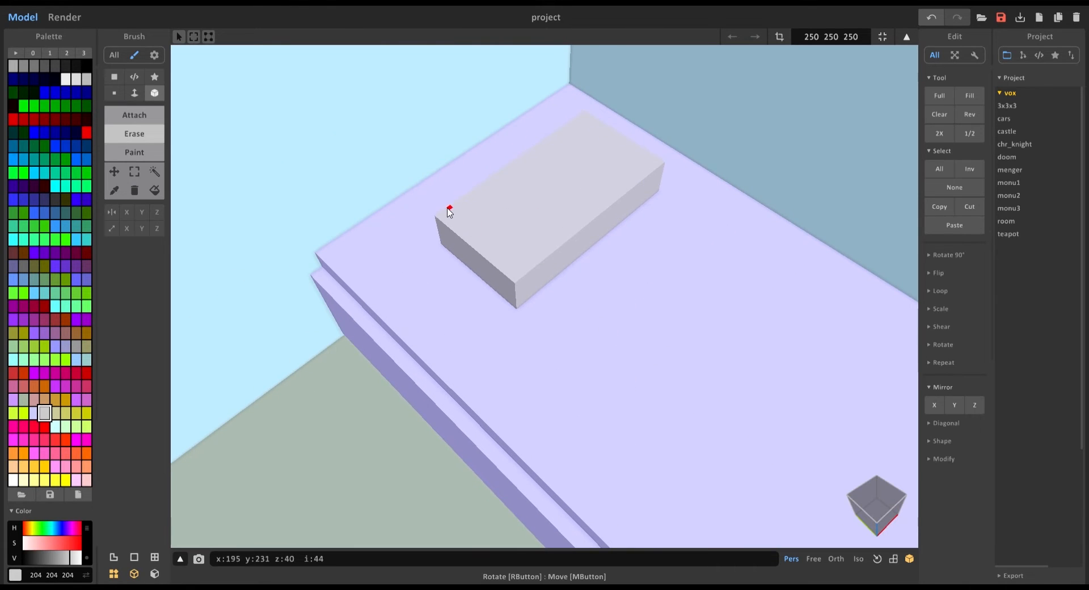
pyautogui.moveTo(450, 211); pyautogui.dragTo(517, 289)
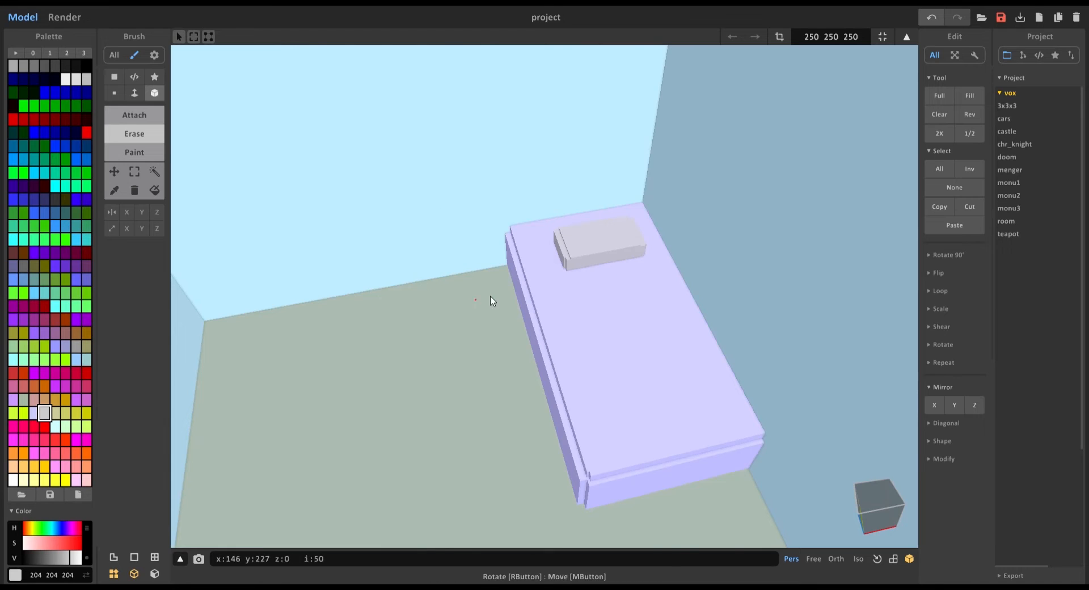
# Lay a yellow (204 204 102) blanket over the bed below the pillow with the Box brush in Attach mode
pyautogui.click(66, 413)
pyautogui.moveTo(318, 352); pyautogui.dragTo(489, 221, button='right')
pyautogui.moveTo(488, 213); pyautogui.dragTo(664, 301)
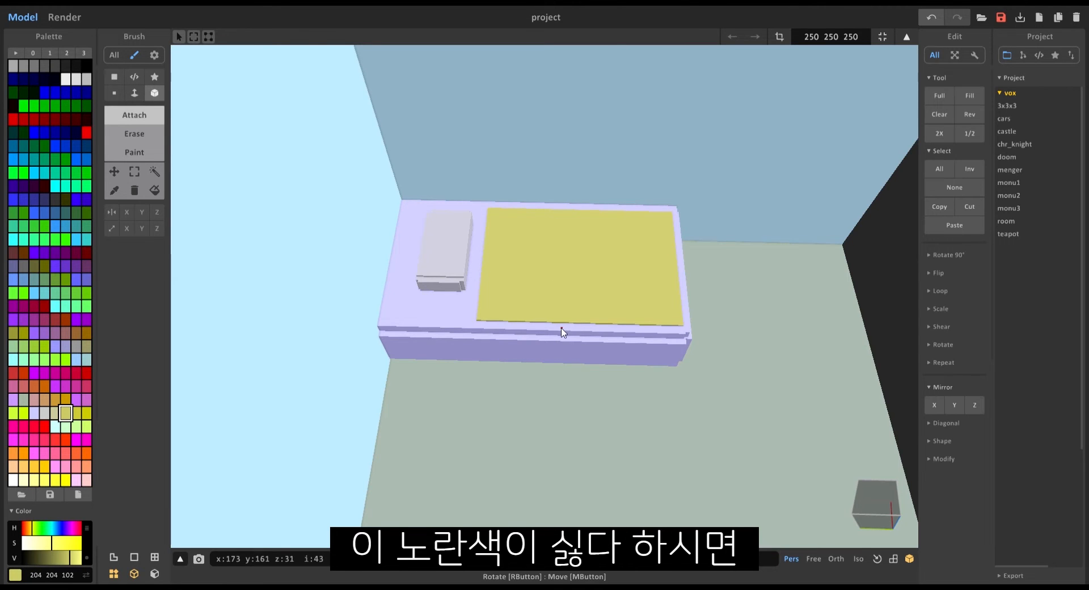
# Change the blanket's palette colour to blue, RGB 59 117 204
pyautogui.moveTo(561, 330); pyautogui.dragTo(463, 358, button='right')
pyautogui.scroll(5, 556, 343)
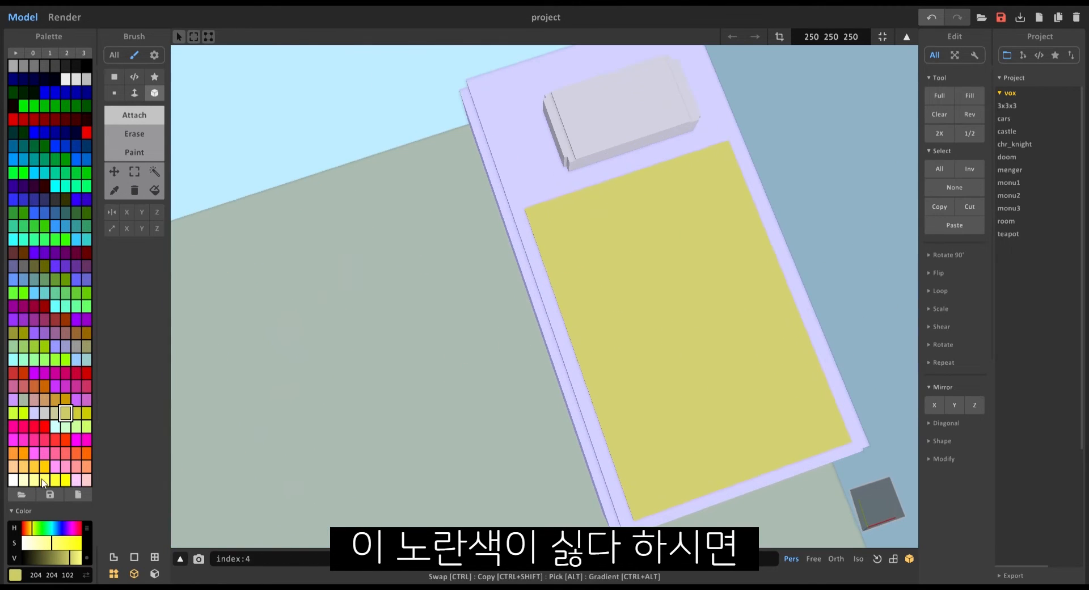
pyautogui.moveTo(54, 528); pyautogui.dragTo(59, 533)
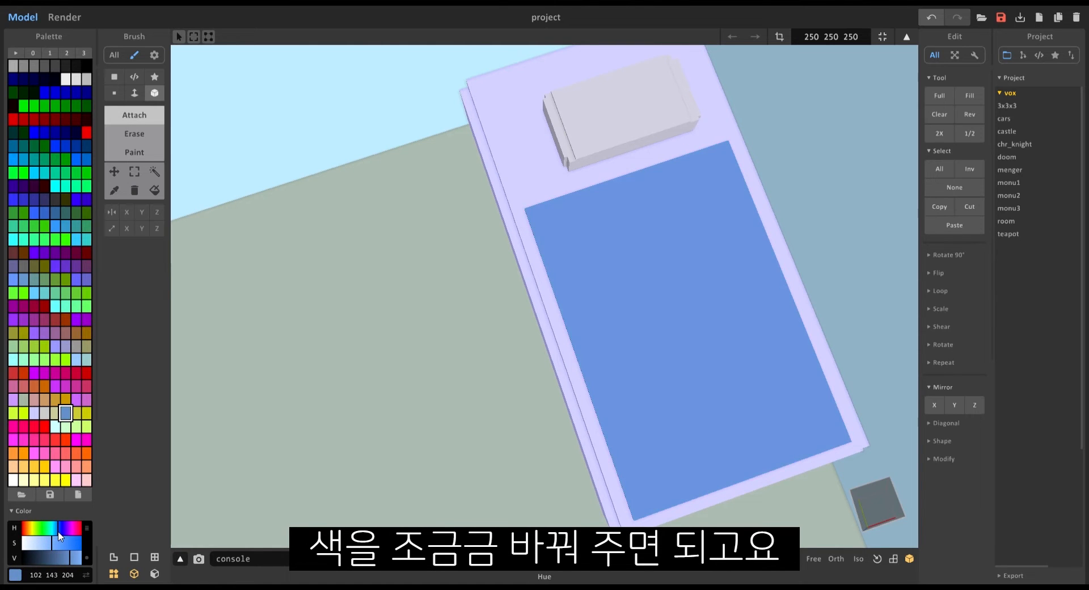
# Pick the bed's lavender with the eyedropper and change that palette colour to cream white, RGB 255 252 226
pyautogui.moveTo(500, 333); pyautogui.dragTo(558, 305, button='right')
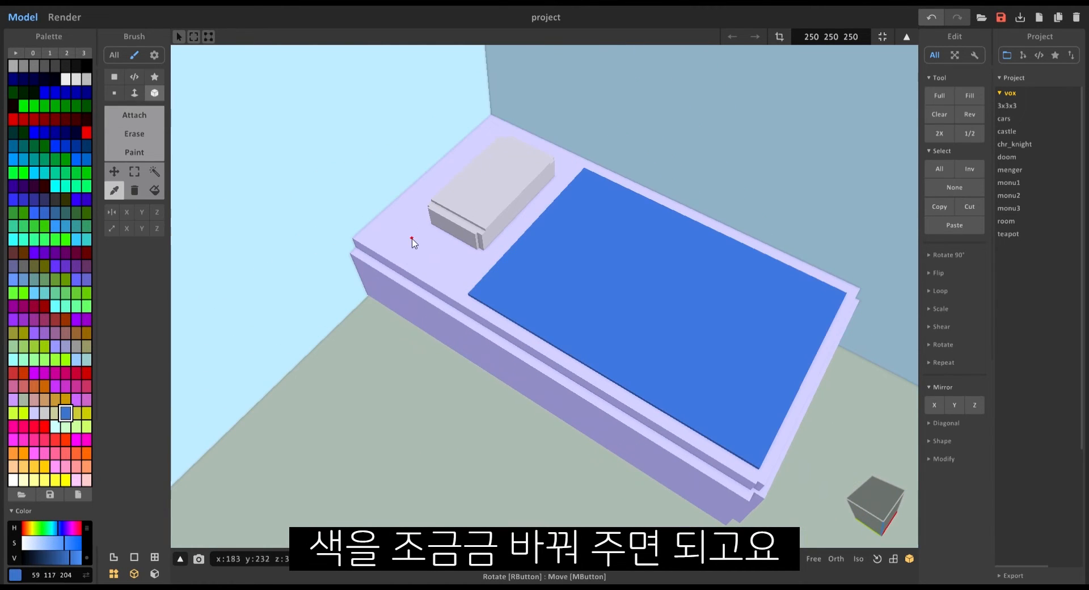
pyautogui.click(411, 238)
pyautogui.click(48, 542)
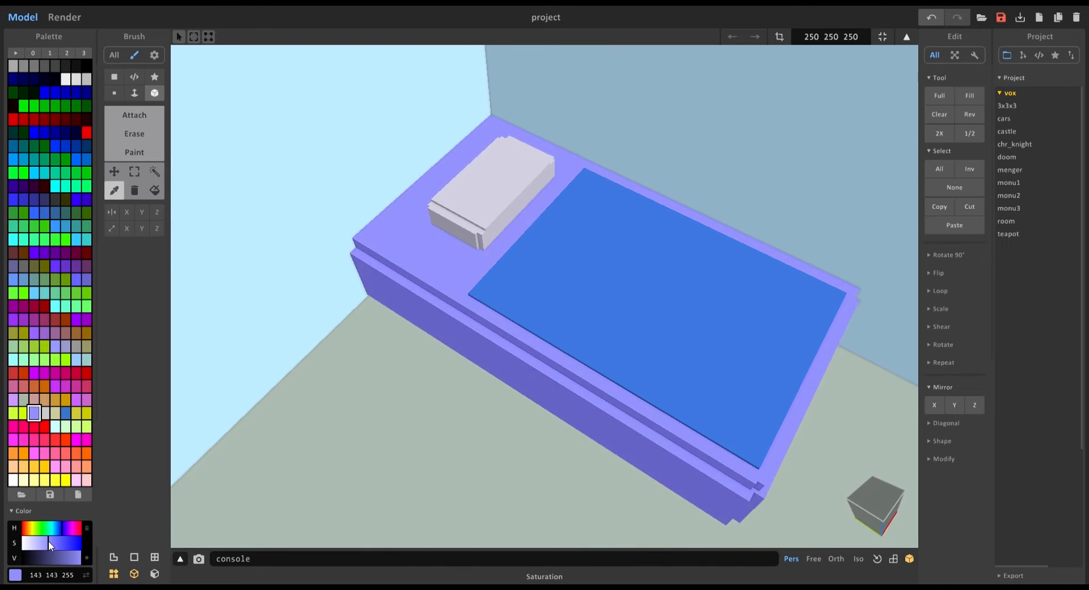
pyautogui.moveTo(60, 530); pyautogui.dragTo(31, 531)
pyautogui.click(29, 543)
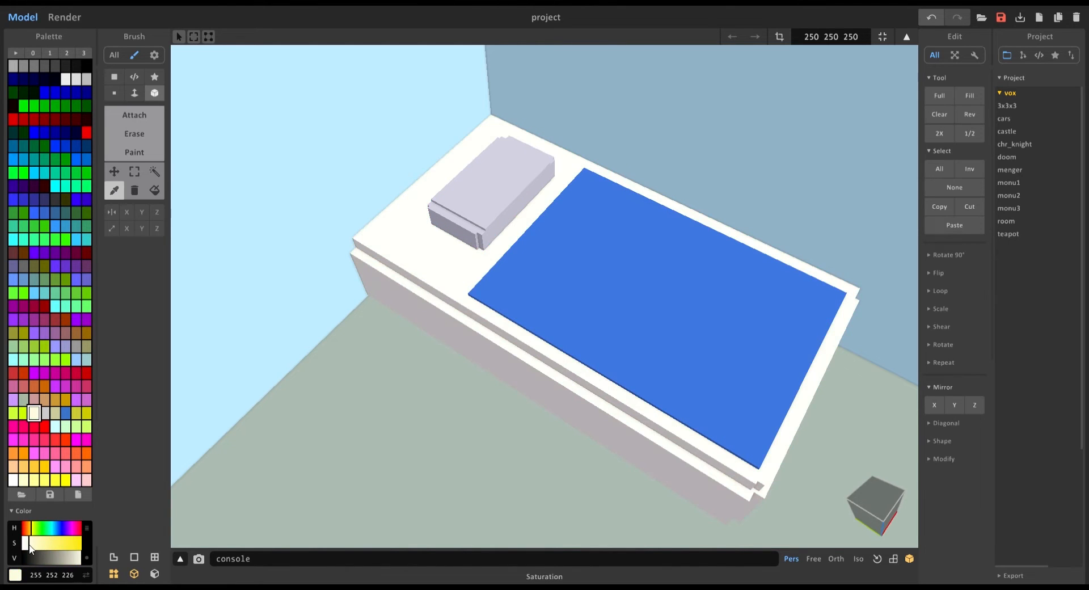
# Draw a reddish-brown (153 102 102) door on the side wall opposite the bed with the Box brush and thicken it with the Face brush
pyautogui.scroll(-5, 525, 358)
pyautogui.moveTo(525, 357); pyautogui.dragTo(530, 409, button='right')
pyautogui.scroll(5, 605, 382)
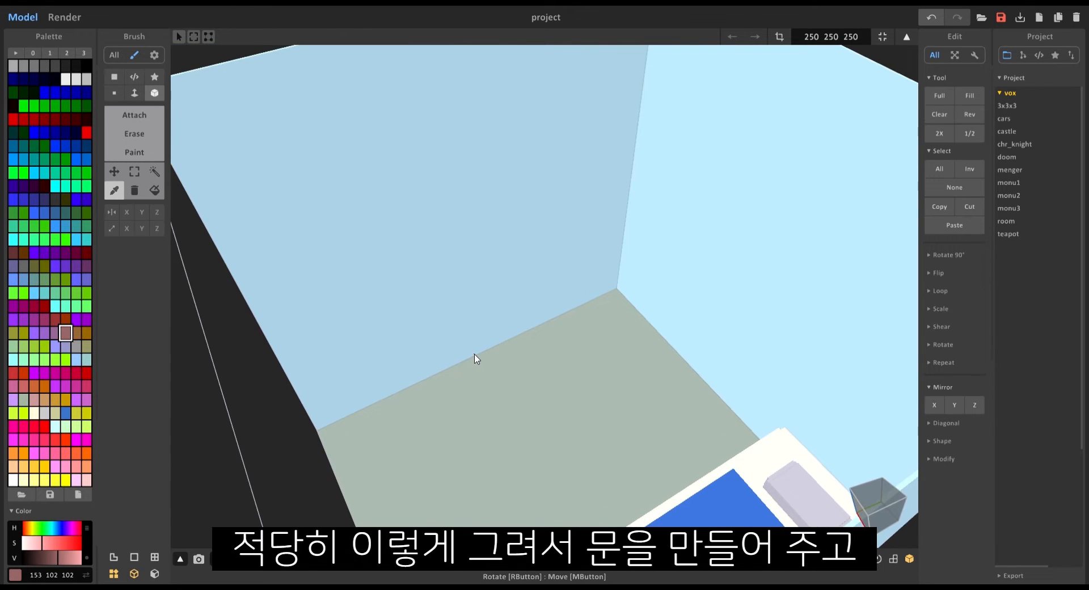
pyautogui.moveTo(475, 358); pyautogui.dragTo(352, 267)
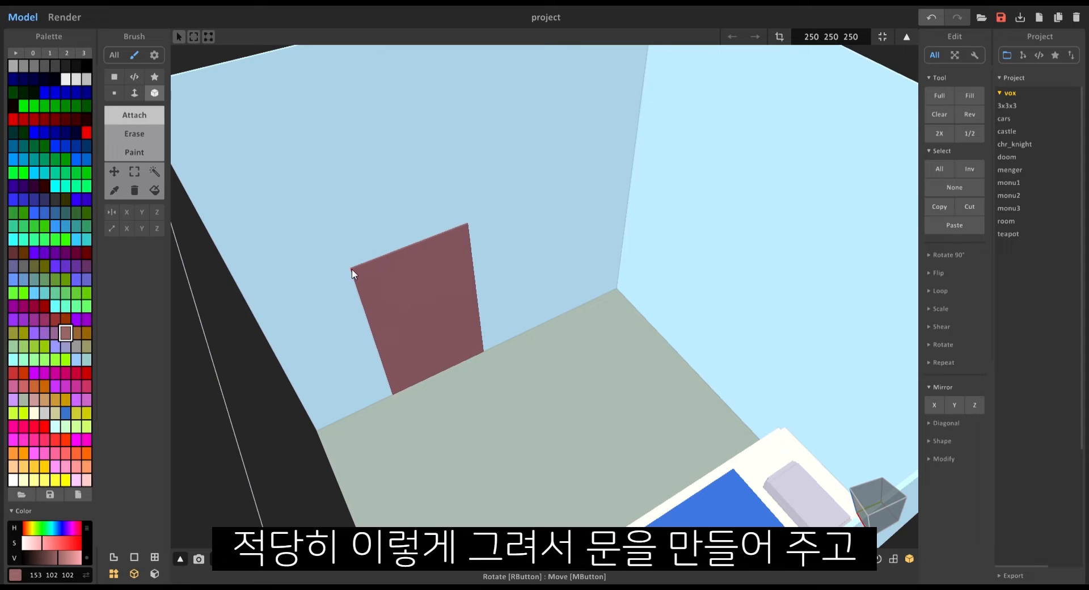
pyautogui.click(135, 93)
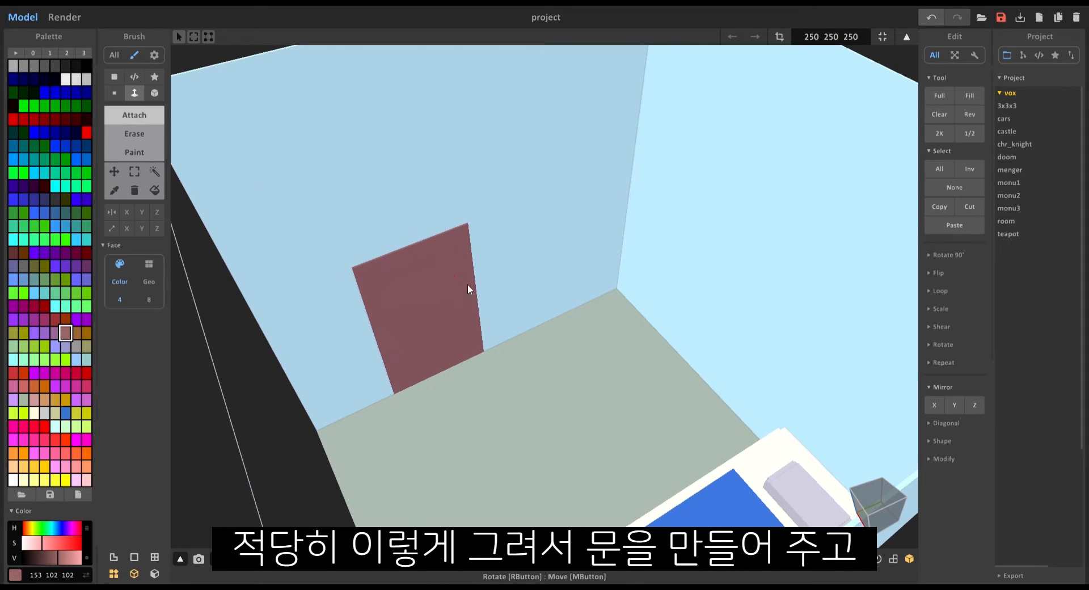
pyautogui.click(457, 288)
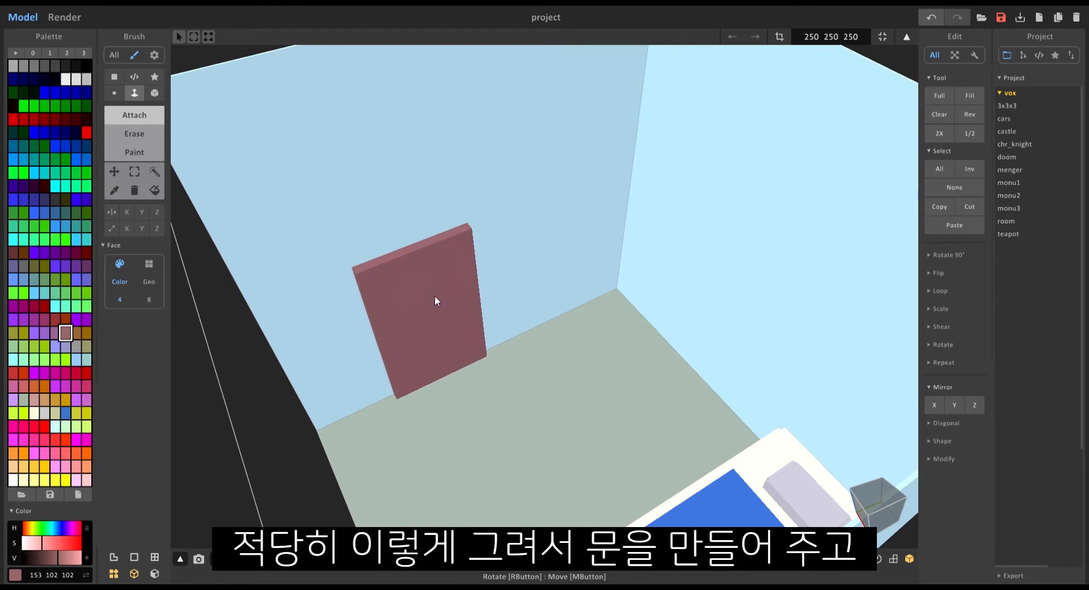
pyautogui.moveTo(435, 296); pyautogui.dragTo(503, 272, button='right')
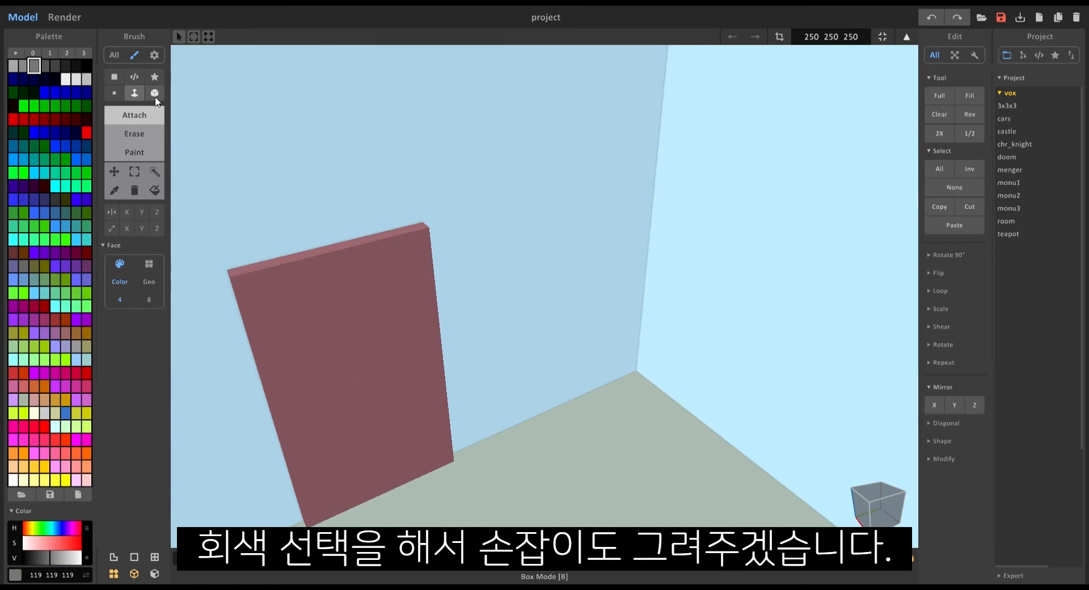
# Add a small grey (119 119 119) handle near the door's opening edge with the Box brush and raise it with the Face brush
pyautogui.click(155, 95)
pyautogui.click(422, 378)
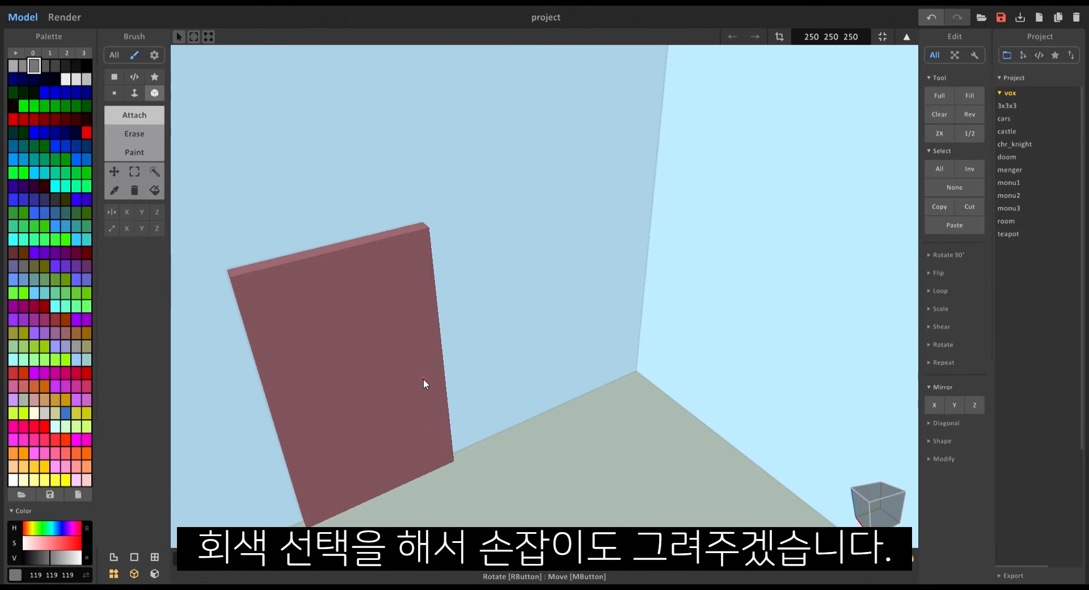
pyautogui.press('f')
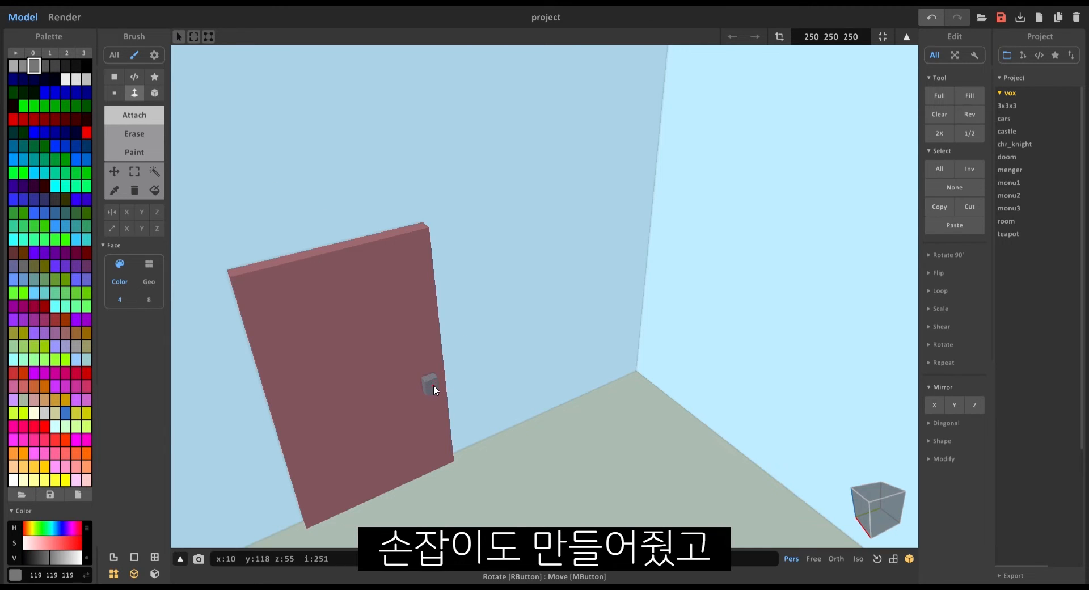
# Pick the door's reddish-brown with the eyedropper and change that palette colour to light grey, RGB 229 229 229
pyautogui.moveTo(427, 381); pyautogui.dragTo(533, 420, button='right')
pyautogui.scroll(3, 527, 408)
pyautogui.keyDown('alt'); pyautogui.click(431, 363); pyautogui.keyUp('alt')
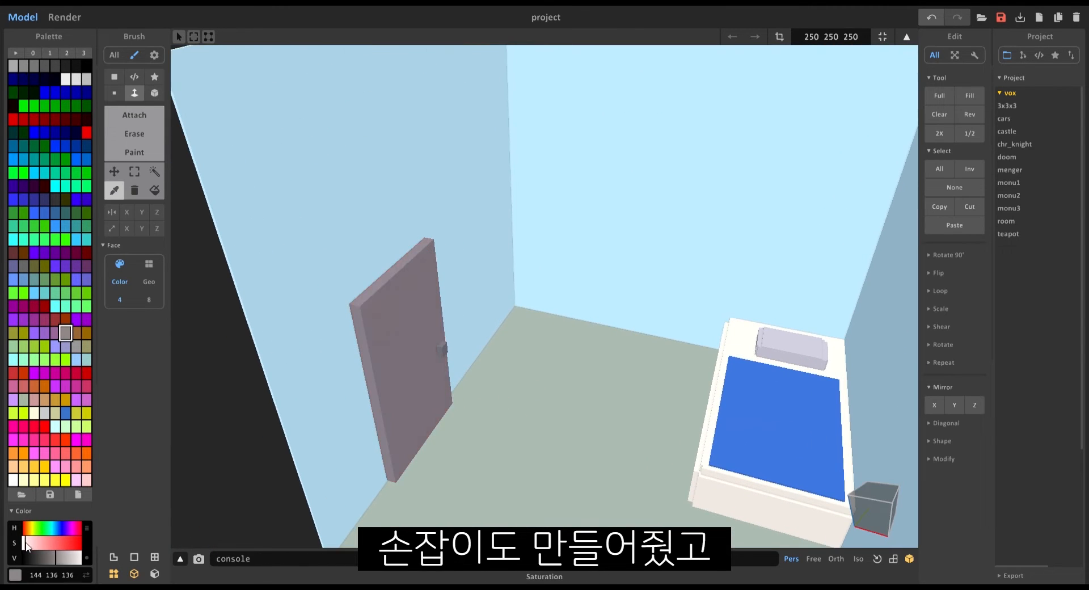
pyautogui.moveTo(42, 543); pyautogui.dragTo(21, 545)
pyautogui.moveTo(76, 559); pyautogui.dragTo(78, 561)
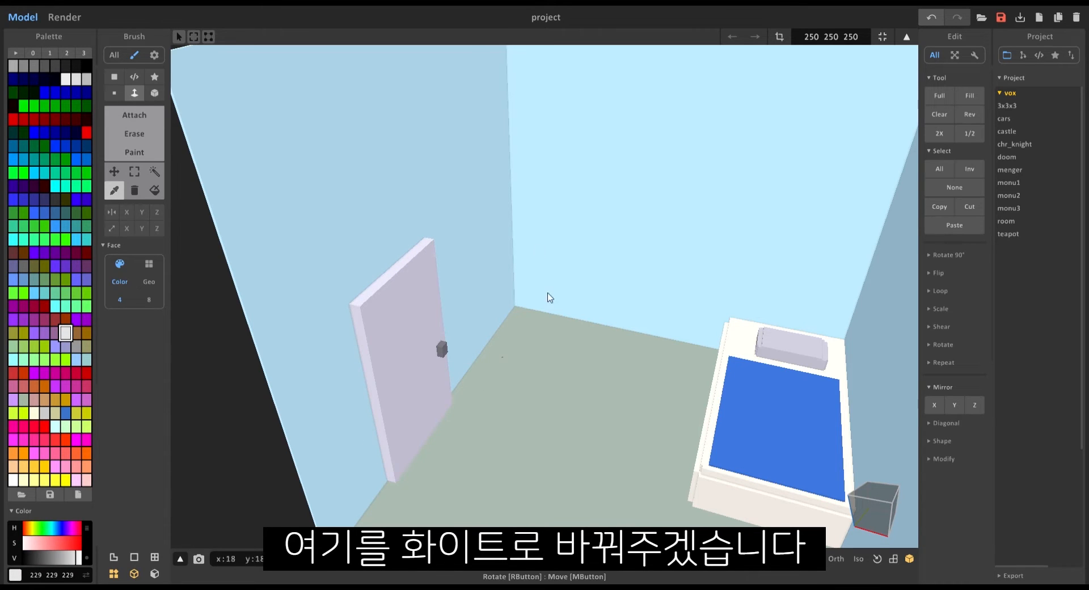
# Sample the bed's cream white (255 252 224) and fill the door with it using the Bucket tool
pyautogui.moveTo(549, 297); pyautogui.dragTo(740, 333, button='right')
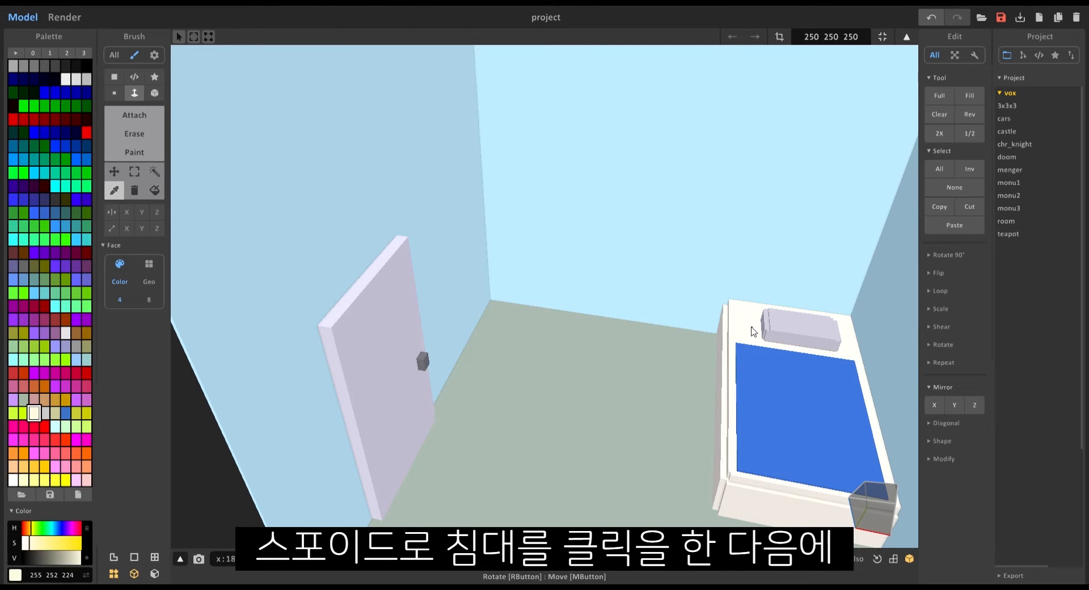
pyautogui.click(153, 191)
pyautogui.moveTo(188, 376)
pyautogui.mouseDown(button='right')
pyautogui.moveTo(304, 340)
pyautogui.moveTo(279, 345)
pyautogui.moveTo(393, 288)
pyautogui.moveTo(376, 311)
pyautogui.moveTo(426, 381)
pyautogui.moveTo(397, 418)
pyautogui.moveTo(374, 359)
pyautogui.moveTo(586, 383)
pyautogui.moveTo(399, 391)
pyautogui.mouseUp(button='right')
pyautogui.click(392, 292)
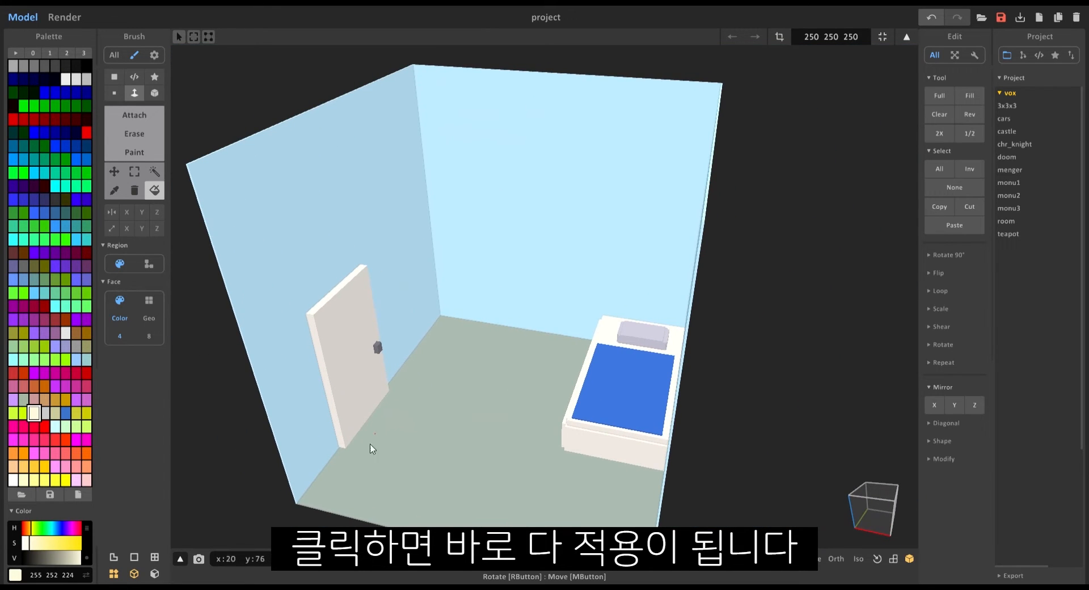
# Save the project as roomtest
pyautogui.moveTo(469, 345); pyautogui.dragTo(540, 371, button='right')
pyautogui.hotkey('ctrl', 's')
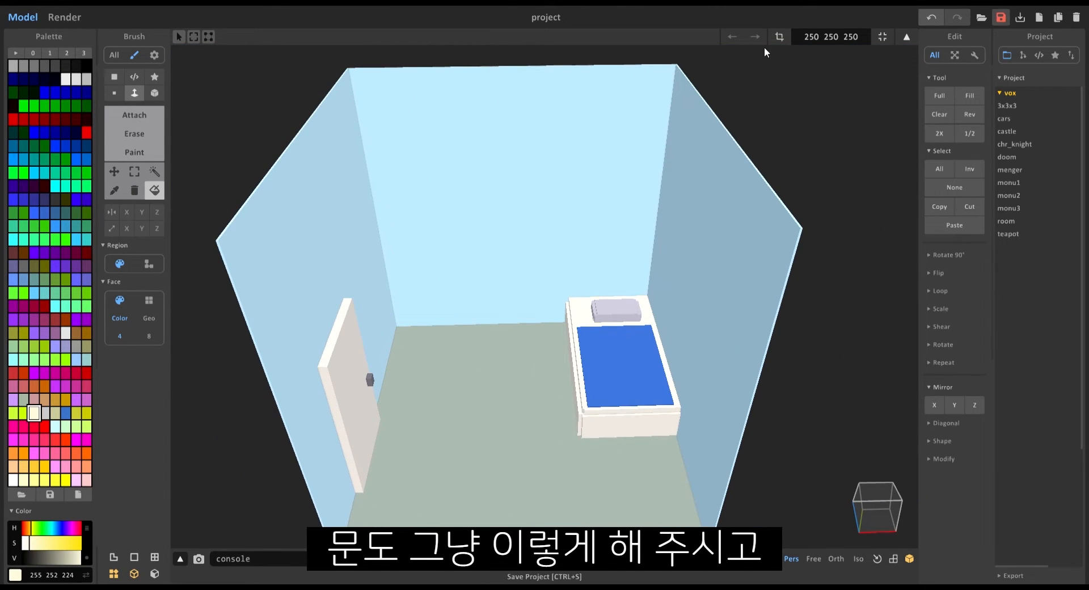
pyautogui.click(998, 25)
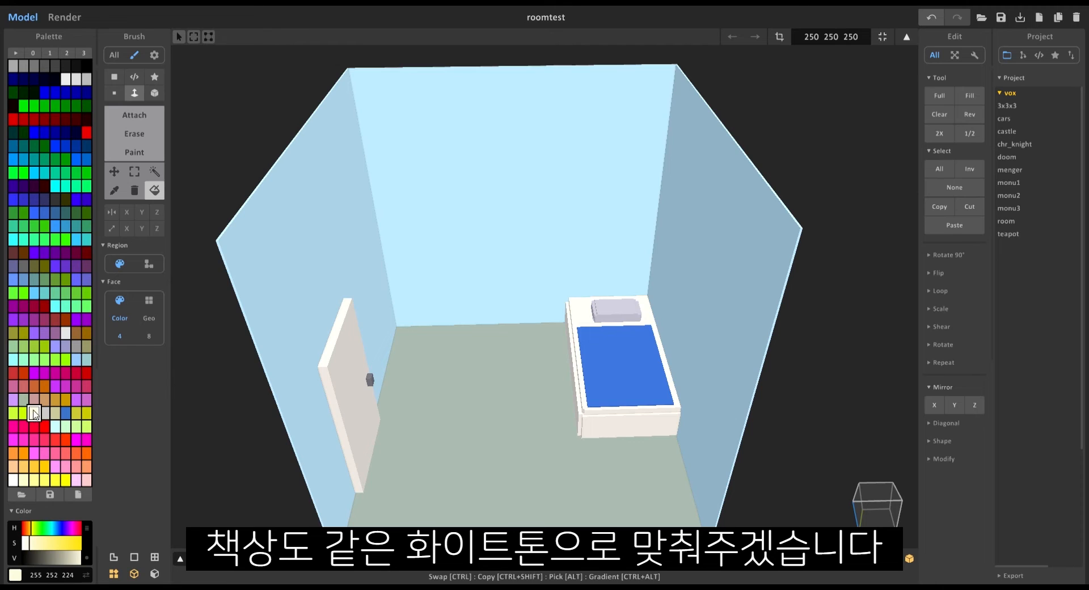
# Build a cream-white (255 252 224) desk block beside the bed with the Box brush in Attach mode, and erase a shallow recess in its front
pyautogui.moveTo(385, 391); pyautogui.dragTo(347, 338, button='right')
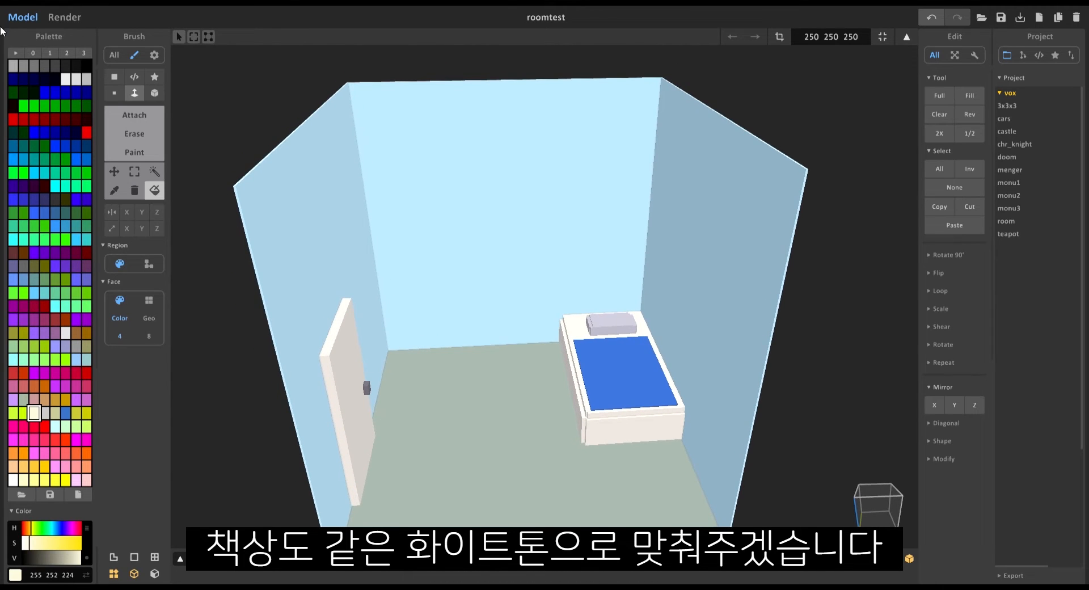
pyautogui.click(154, 92)
pyautogui.click(133, 117)
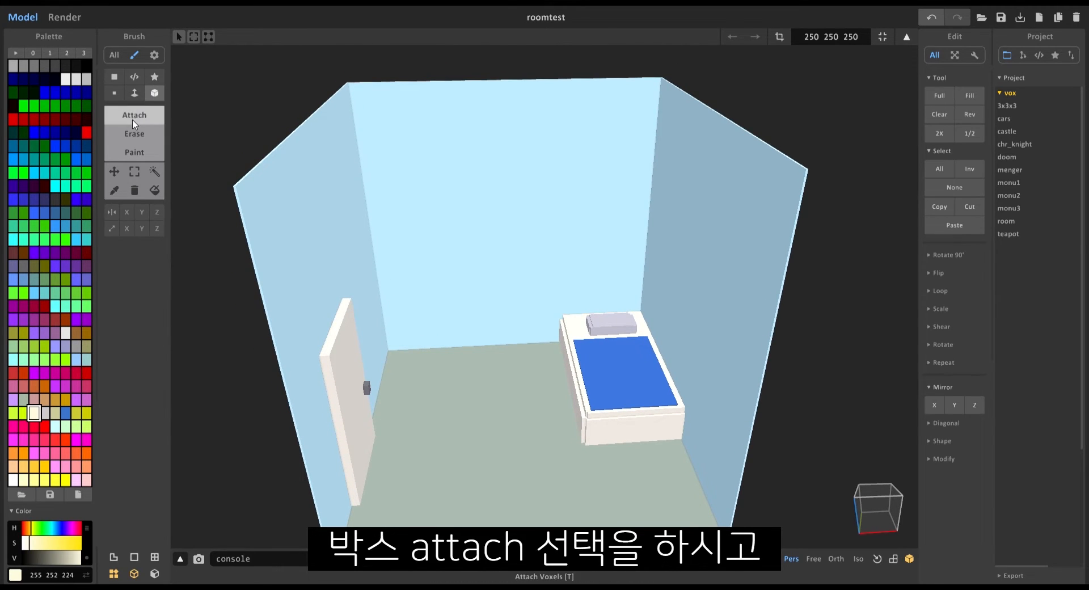
pyautogui.scroll(5, 403, 297)
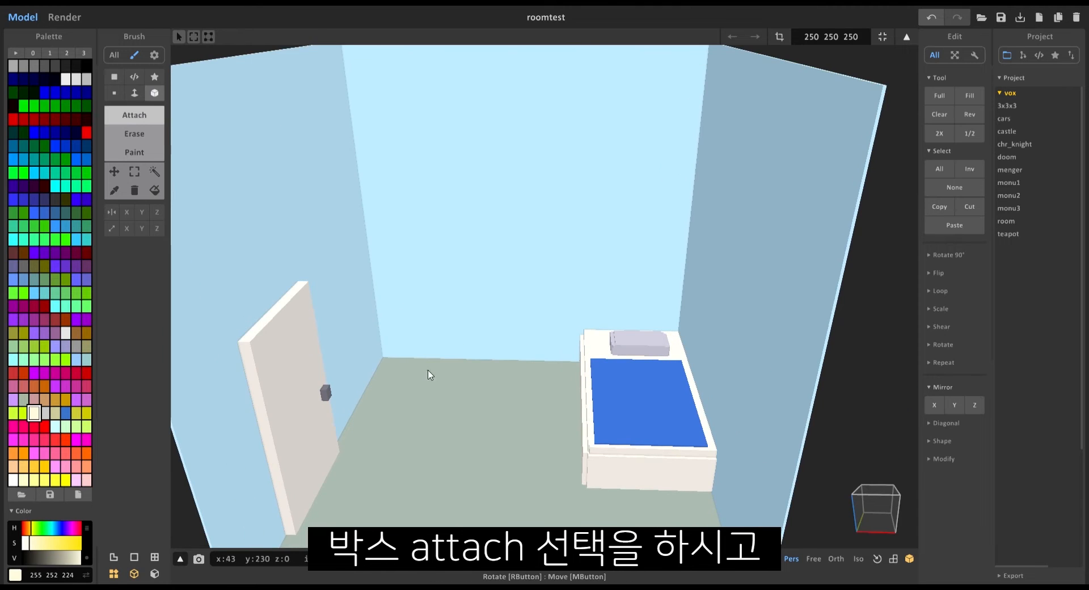
pyautogui.moveTo(370, 321)
pyautogui.mouseDown()
pyautogui.moveTo(427, 384)
pyautogui.moveTo(518, 381)
pyautogui.mouseUp()
pyautogui.moveTo(517, 382); pyautogui.dragTo(518, 384)
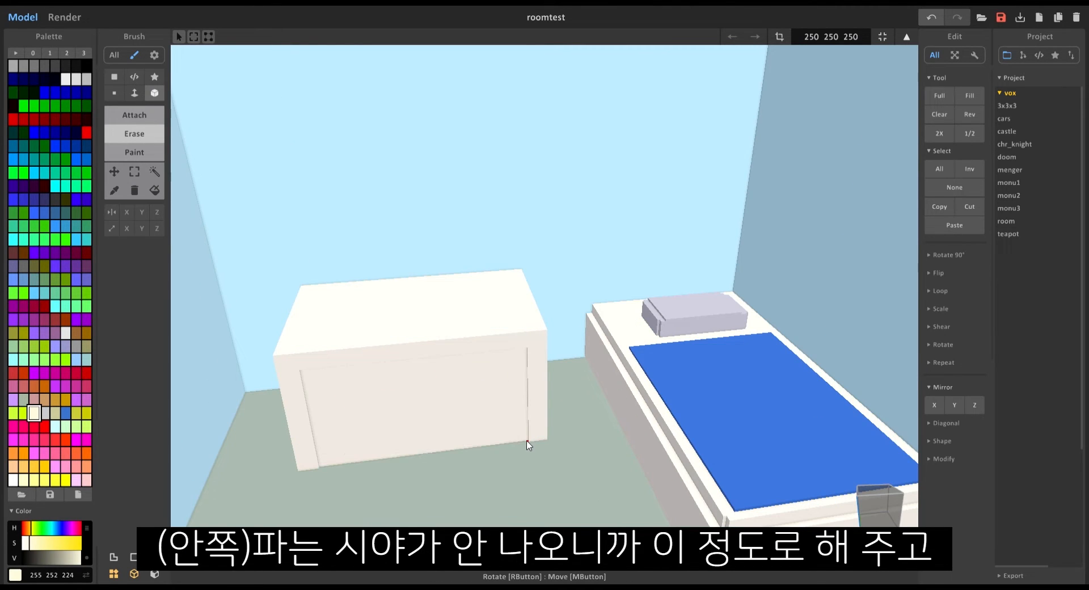
# Push the desk's recessed front face inward with the Face brush in Erase mode to hollow out the legroom
pyautogui.scroll(-2, 379, 425)
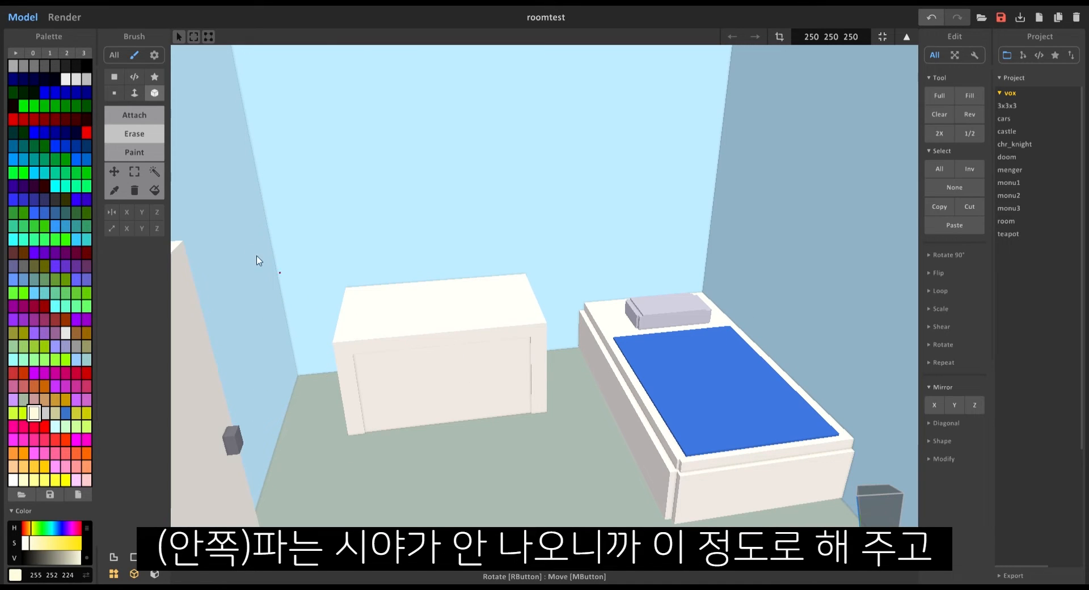
pyautogui.click(129, 92)
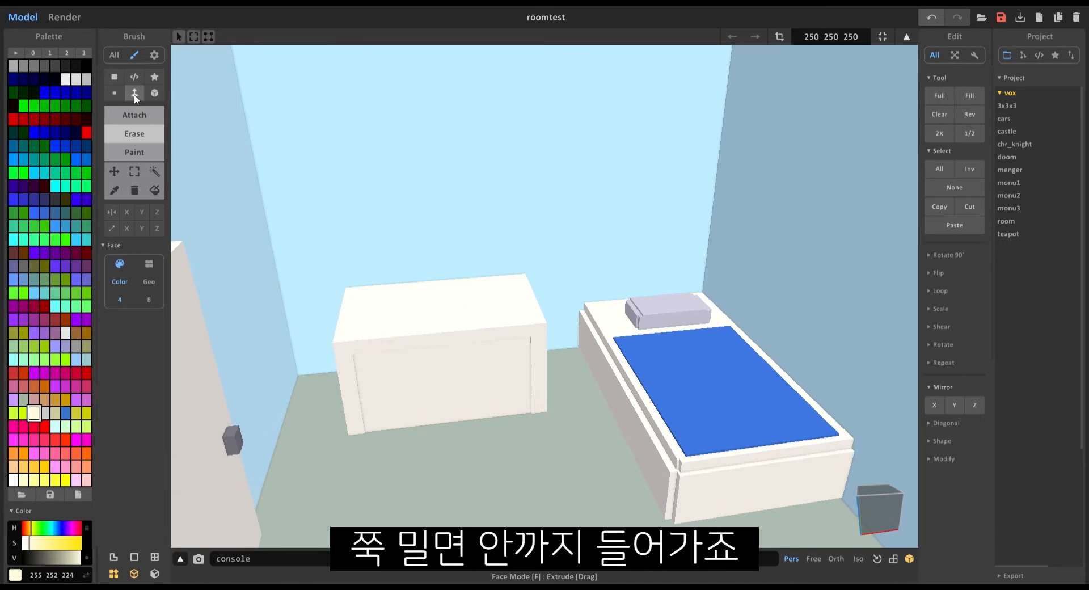
pyautogui.moveTo(445, 381); pyautogui.dragTo(418, 354)
pyautogui.scroll(-3, 545, 356)
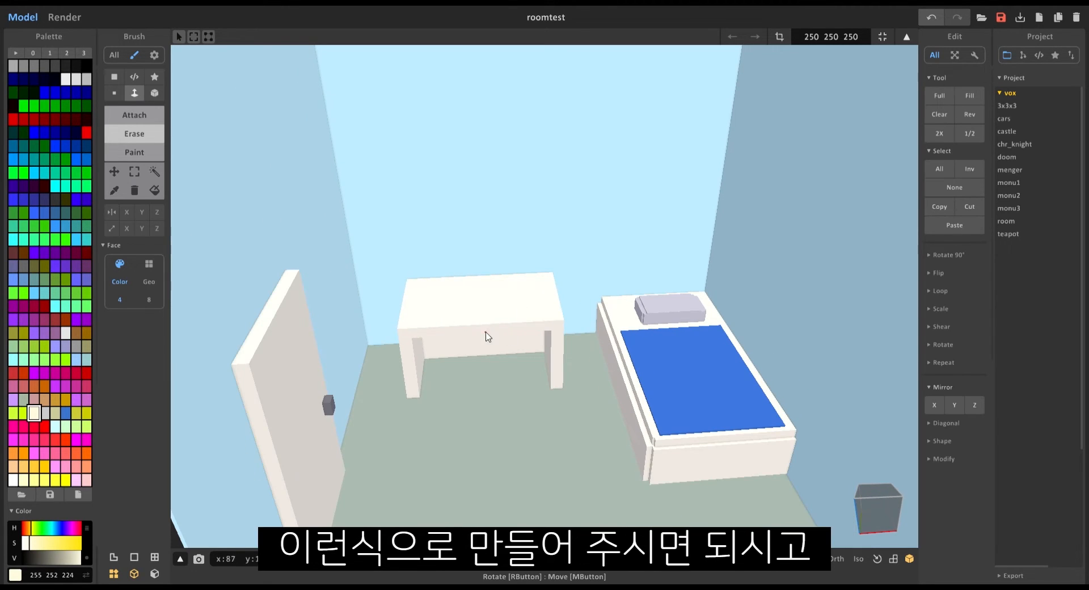
# Add a cream-white drawer cabinet between the desk and the bed with the Box brush in Attach mode and extrude it up to desk height
pyautogui.moveTo(485, 332); pyautogui.dragTo(516, 333, button='middle')
pyautogui.scroll(1, 516, 333)
pyautogui.click(159, 112)
pyautogui.moveTo(408, 352); pyautogui.dragTo(455, 354, button='middle')
pyautogui.scroll(1, 454, 354)
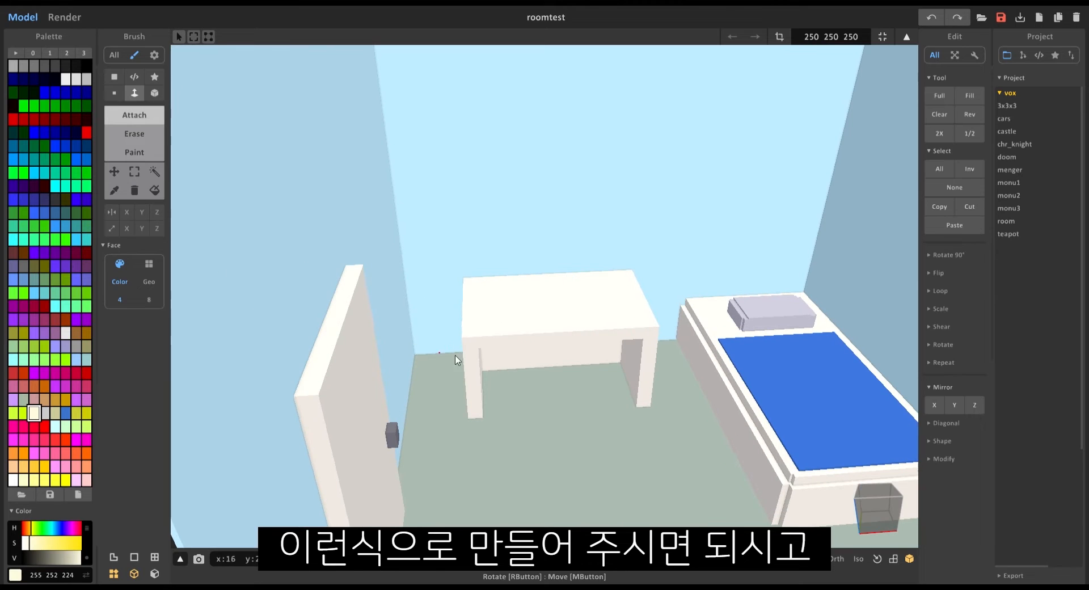
pyautogui.click(155, 92)
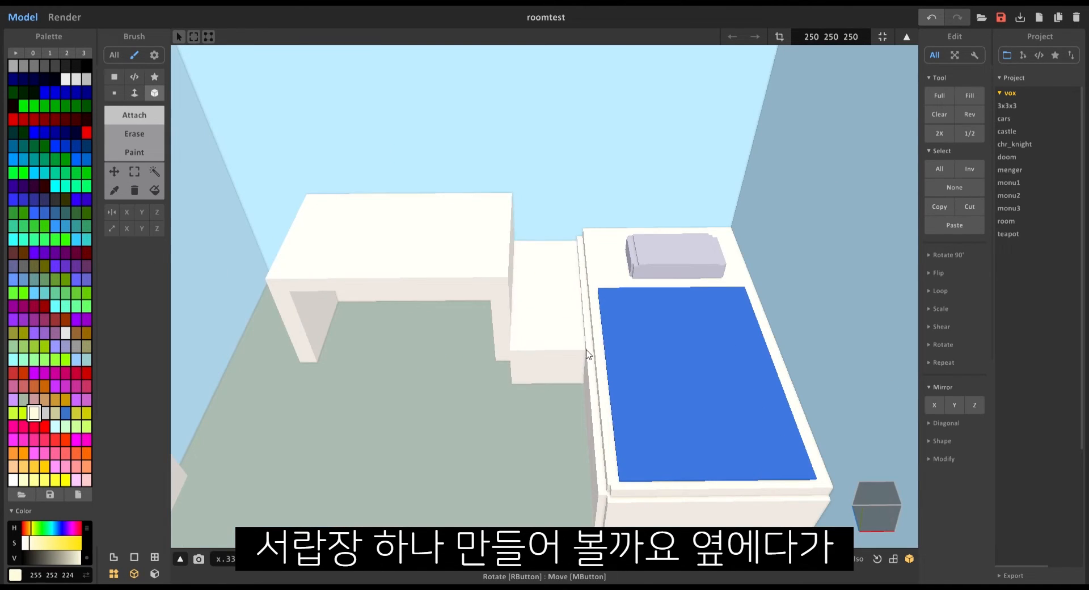
pyautogui.moveTo(587, 350); pyautogui.dragTo(583, 332)
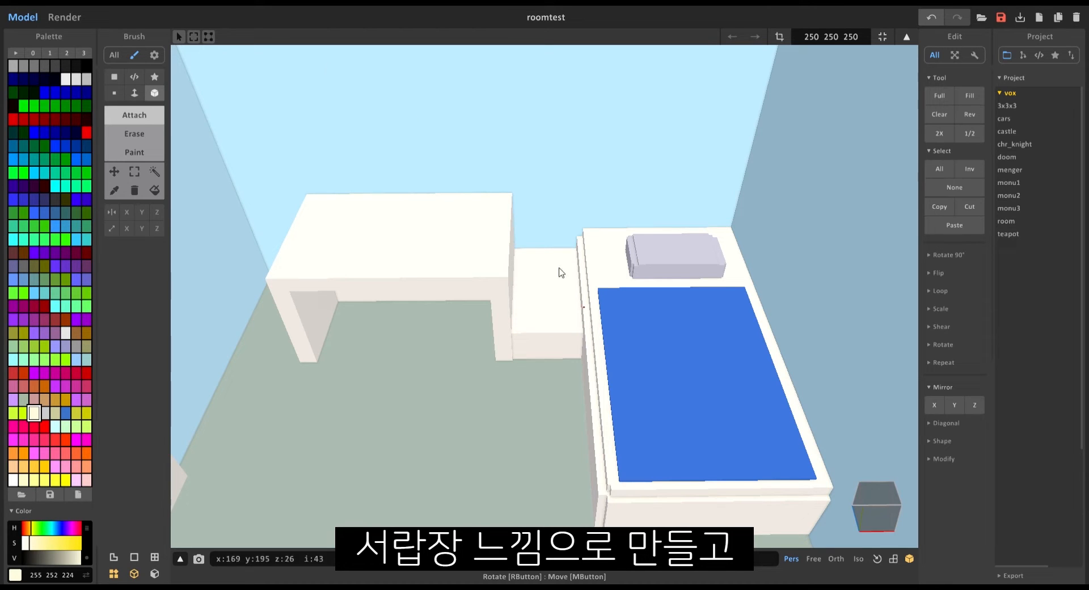
pyautogui.click(134, 92)
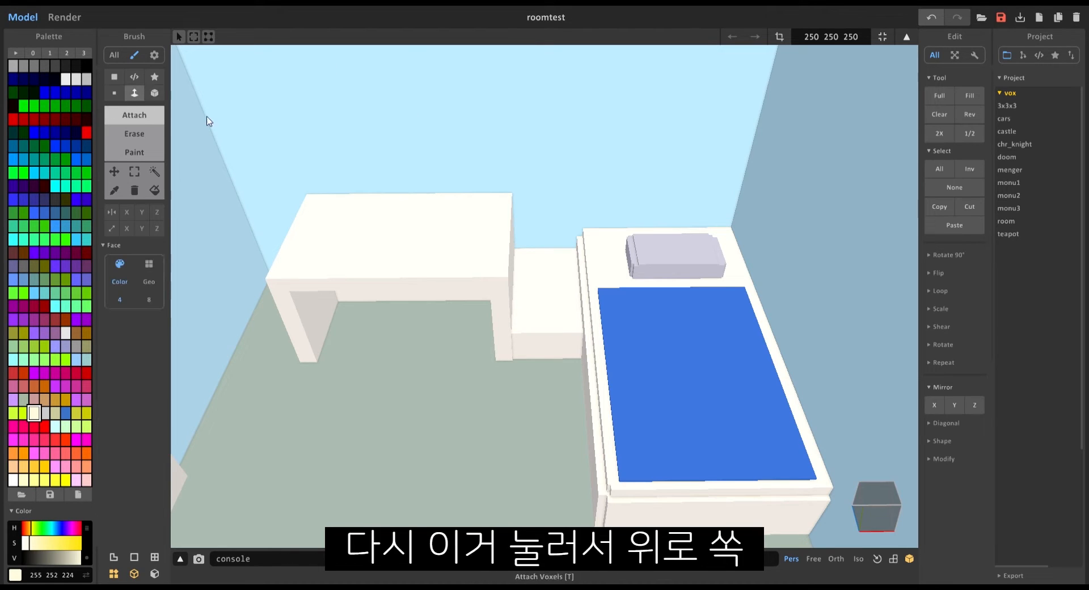
pyautogui.moveTo(559, 294)
pyautogui.mouseDown()
pyautogui.moveTo(520, 255)
pyautogui.moveTo(515, 232)
pyautogui.mouseUp()
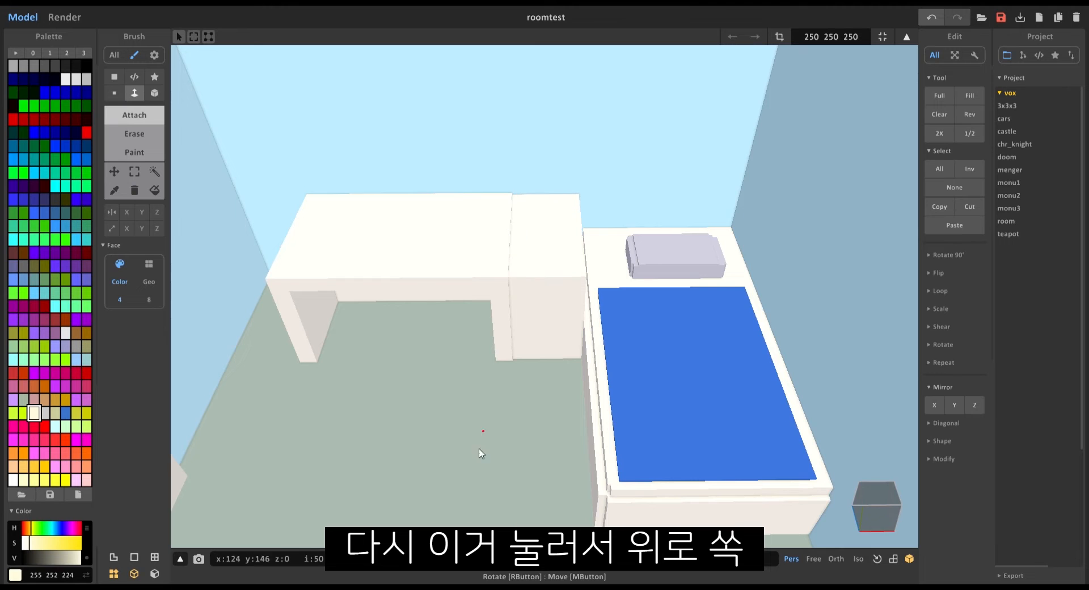
# Erase grooves in the cabinet front to outline four drawers and give each one a small blue (59 117 204) knob
pyautogui.moveTo(480, 452); pyautogui.dragTo(514, 338, button='right')
pyautogui.scroll(1, 553, 357)
pyautogui.scroll(3, 527, 346)
pyautogui.moveTo(558, 351); pyautogui.dragTo(569, 311, button='middle')
pyautogui.moveTo(568, 311); pyautogui.dragTo(570, 294, button='middle')
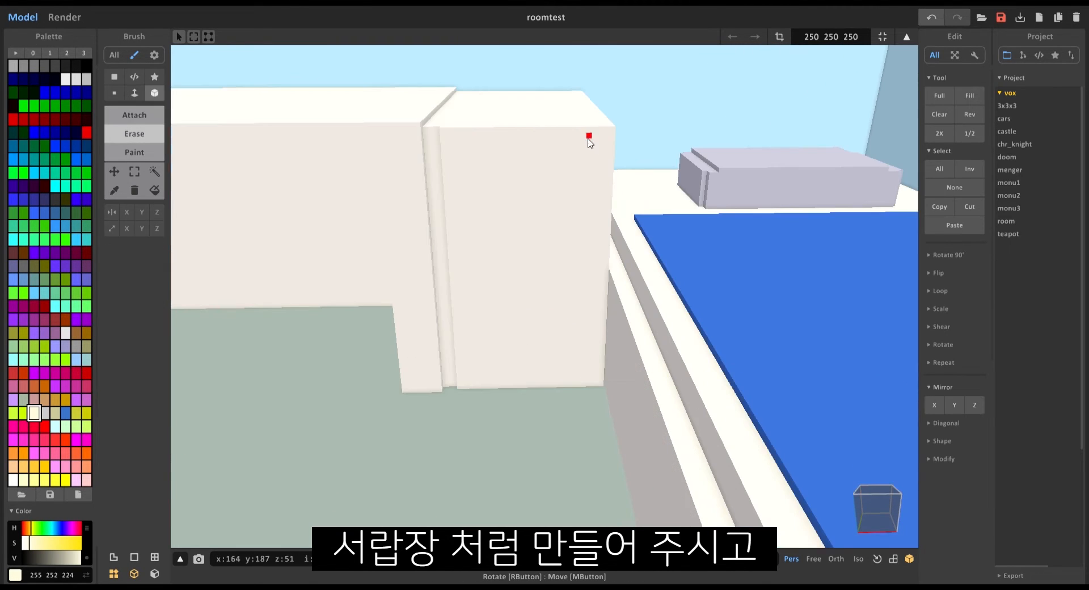
pyautogui.moveTo(600, 131); pyautogui.dragTo(603, 385)
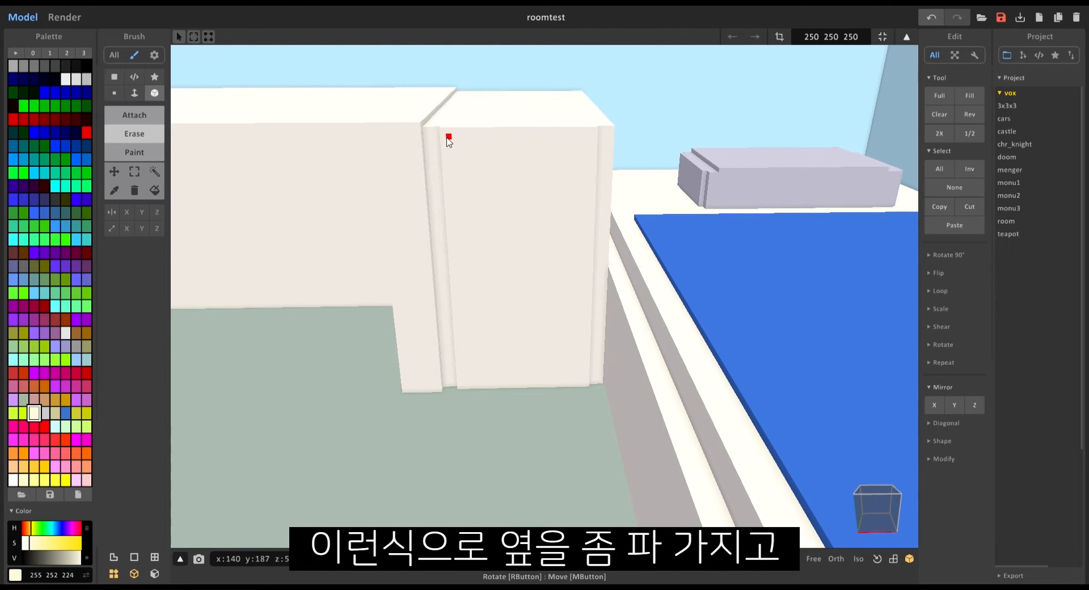
pyautogui.moveTo(448, 142); pyautogui.dragTo(584, 153)
pyautogui.moveTo(454, 220); pyautogui.dragTo(593, 215)
pyautogui.moveTo(451, 281); pyautogui.dragTo(592, 283)
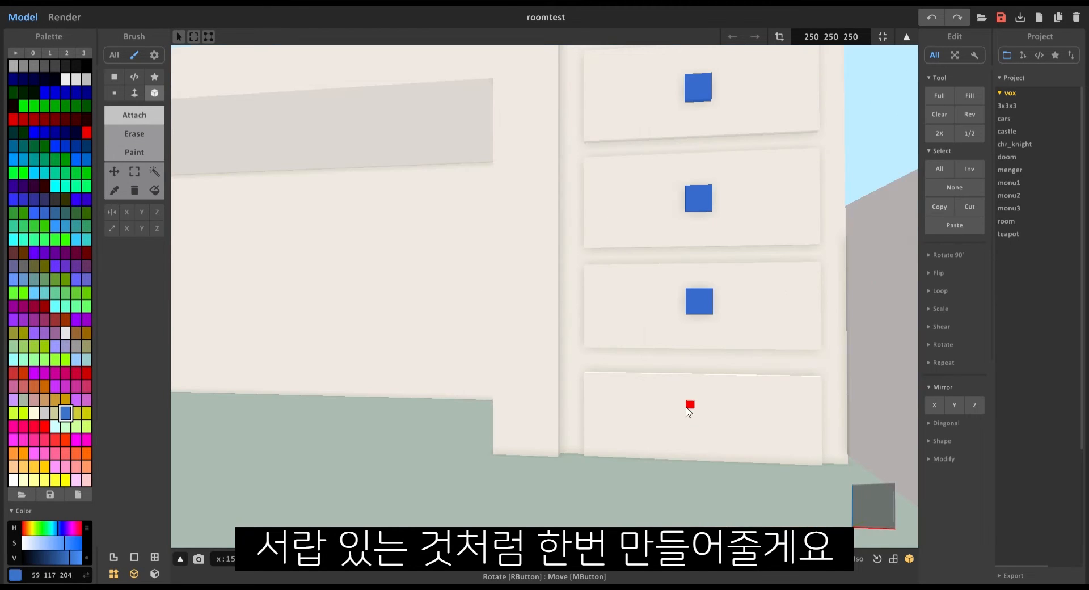
pyautogui.click(692, 411)
# Draw a light grey (187 187 187) stool base on the floor in front of the desk and extrude it up about 29 layers
pyautogui.moveTo(707, 423); pyautogui.dragTo(847, 347, button='right')
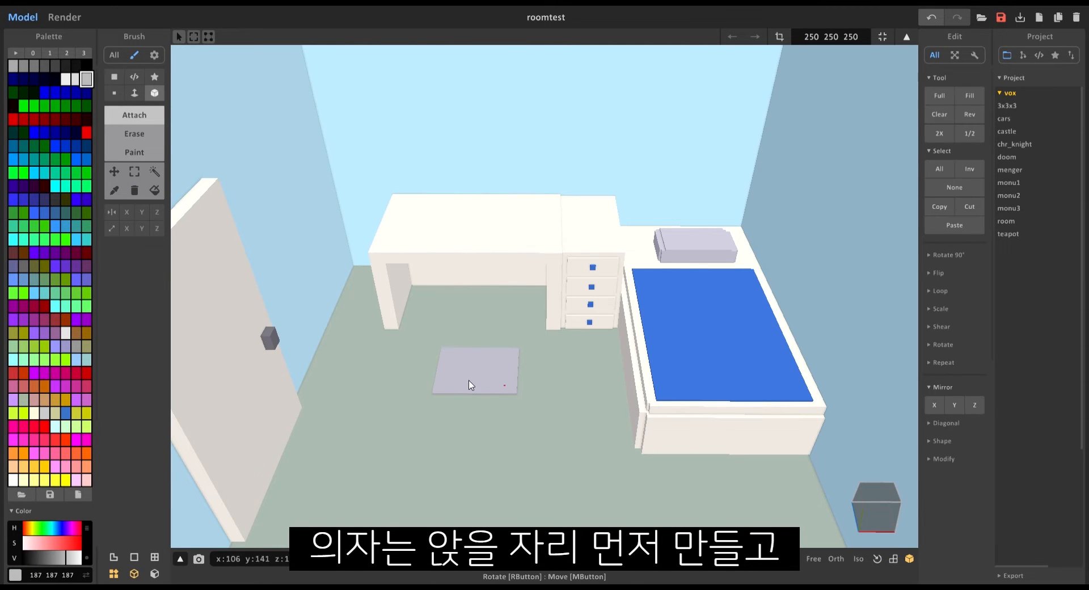
pyautogui.click(135, 93)
pyautogui.moveTo(499, 374); pyautogui.dragTo(509, 331)
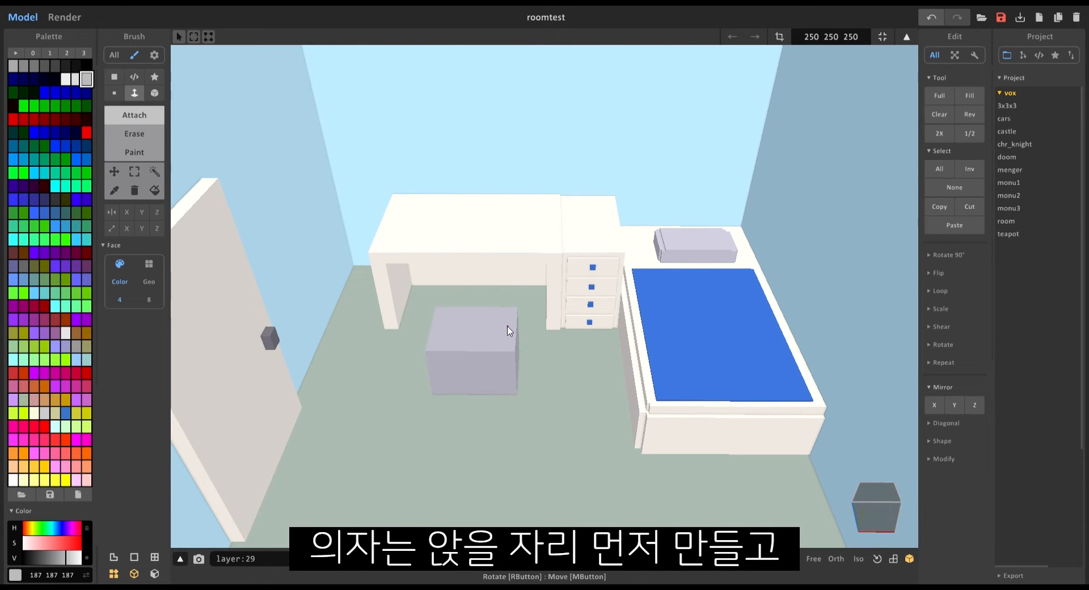
# Erase a recess in the stool's front with the Box brush and push it through with the Face brush in Erase mode
pyautogui.moveTo(491, 360); pyautogui.dragTo(496, 326, button='right')
pyautogui.scroll(4, 495, 326)
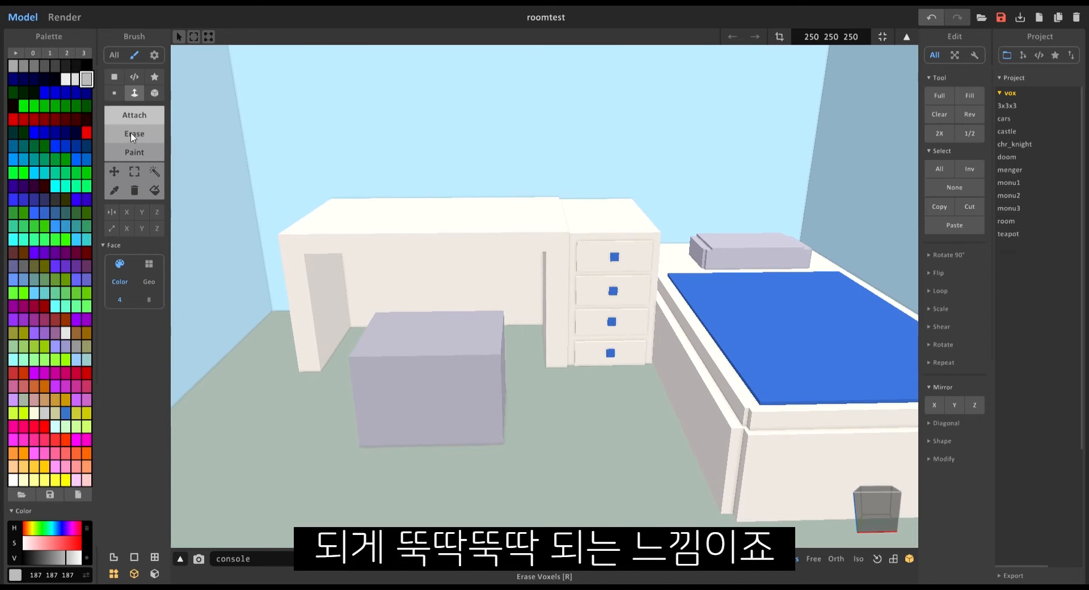
pyautogui.click(155, 96)
pyautogui.click(154, 135)
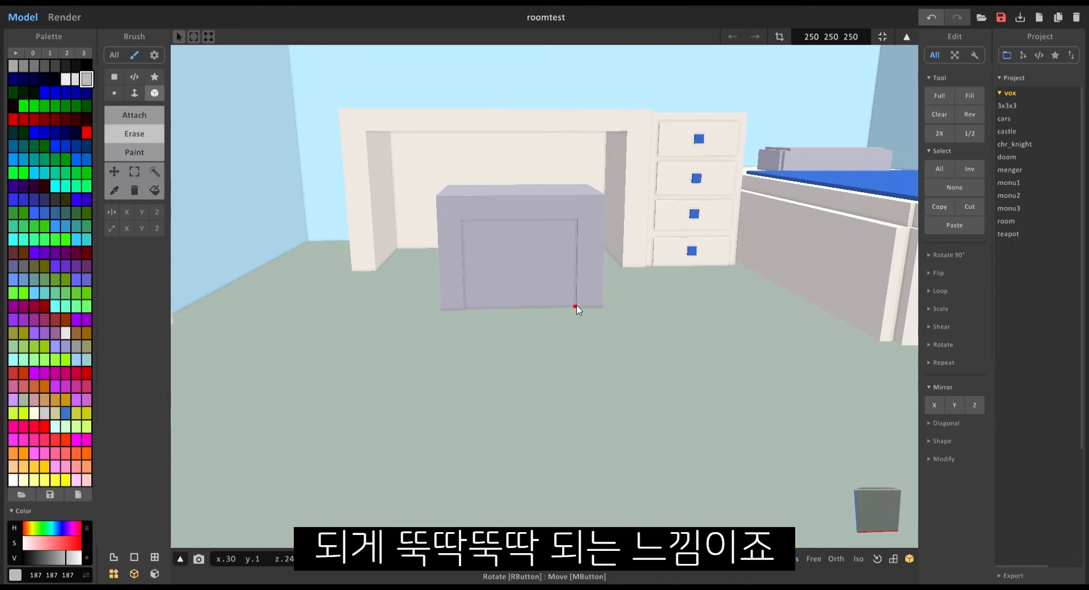
pyautogui.moveTo(575, 306); pyautogui.dragTo(577, 306)
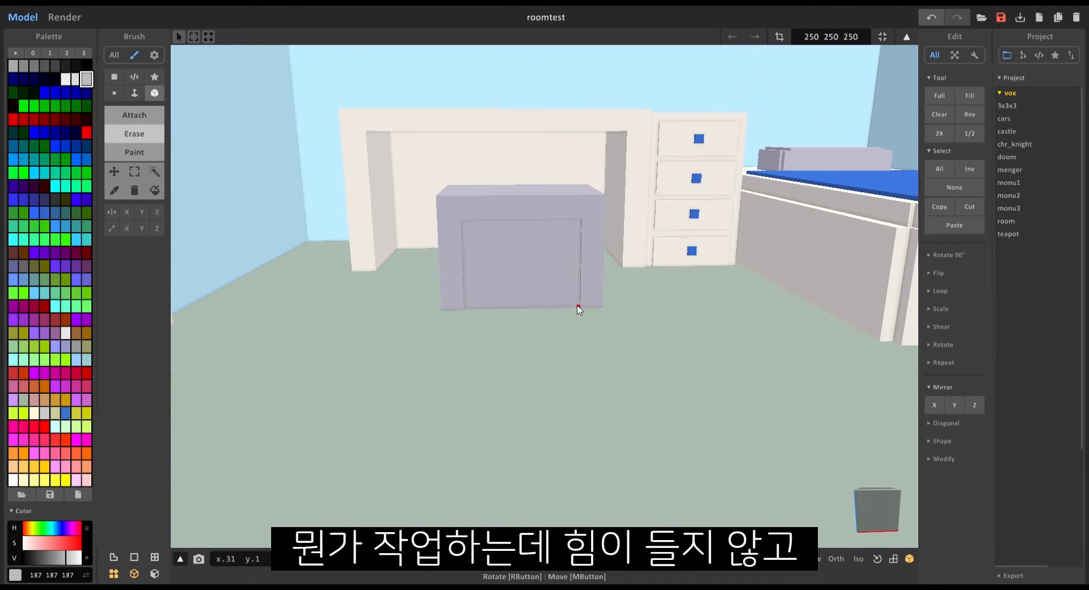
pyautogui.click(134, 93)
pyautogui.moveTo(301, 227); pyautogui.dragTo(369, 240, button='right')
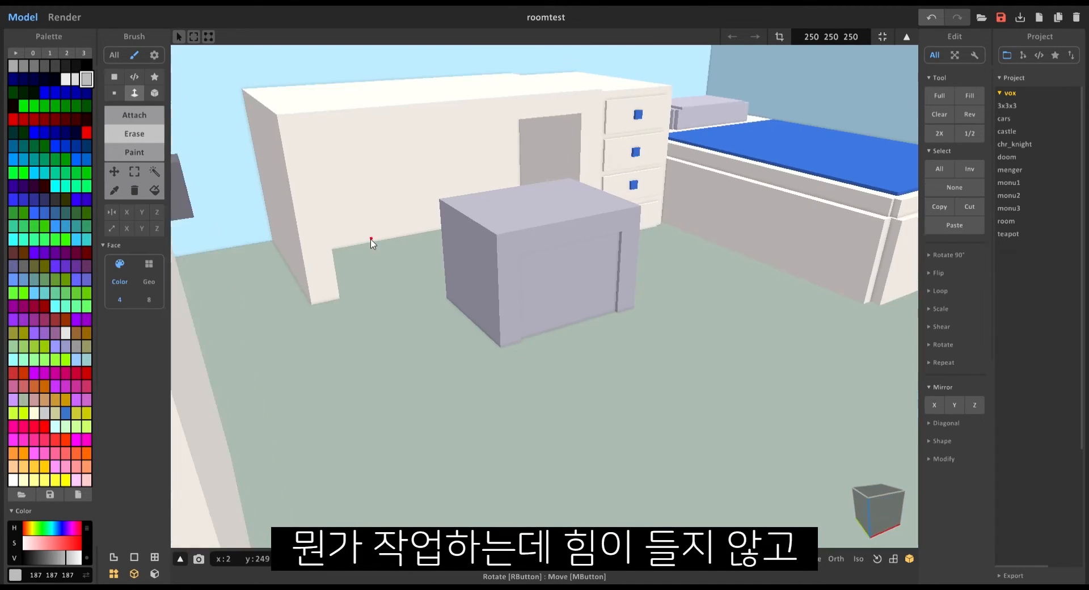
pyautogui.scroll(3, 370, 241)
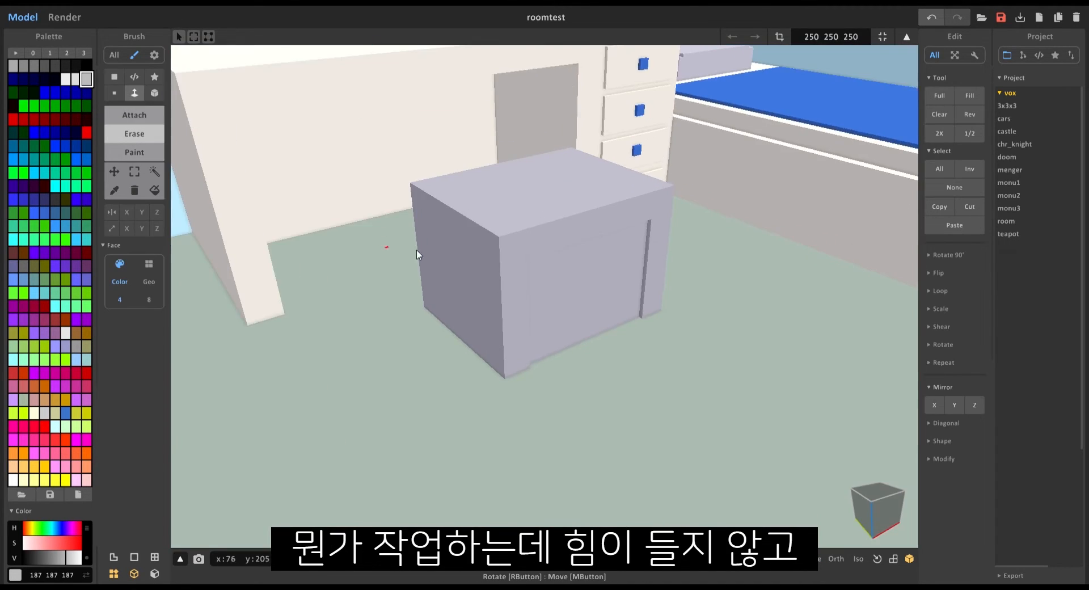
pyautogui.click(579, 307)
# Cut the same kind of opening through the stool's sides in Erase mode so that it stands on four legs
pyautogui.moveTo(481, 245)
pyautogui.mouseDown(button='right')
pyautogui.moveTo(476, 231)
pyautogui.moveTo(423, 236)
pyautogui.moveTo(429, 244)
pyautogui.mouseUp(button='right')
pyautogui.click(153, 93)
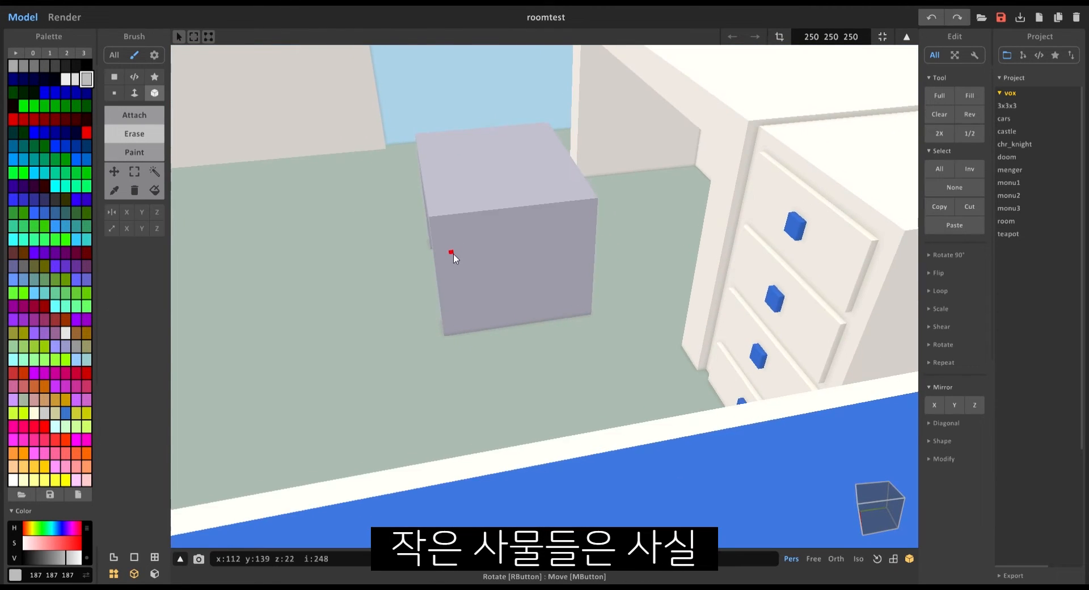
pyautogui.moveTo(444, 232); pyautogui.dragTo(474, 214, button='right')
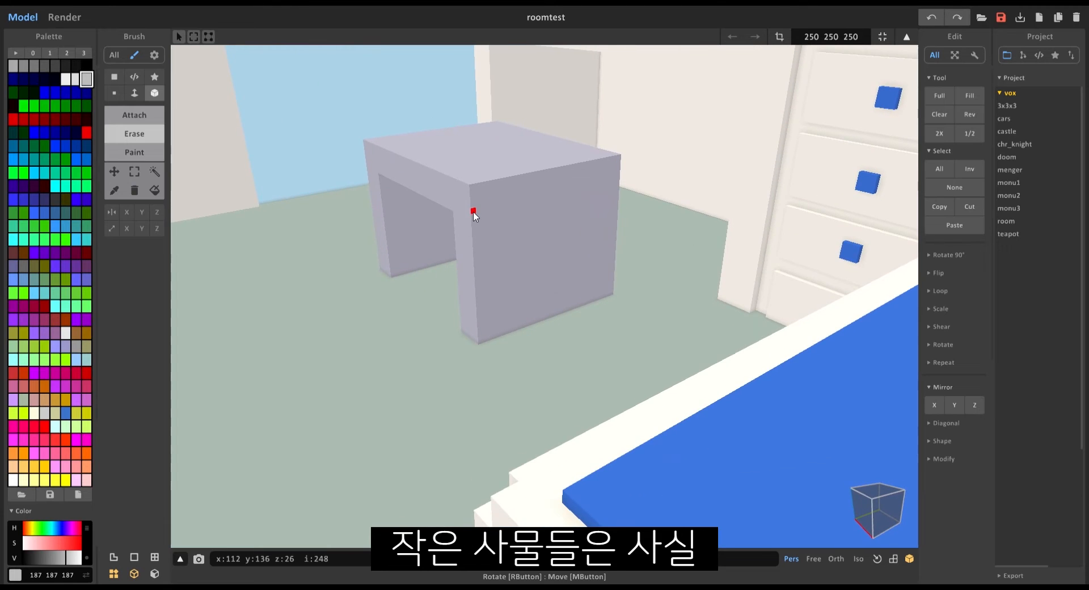
pyautogui.moveTo(494, 214)
pyautogui.mouseDown()
pyautogui.moveTo(564, 260)
pyautogui.moveTo(595, 300)
pyautogui.mouseUp()
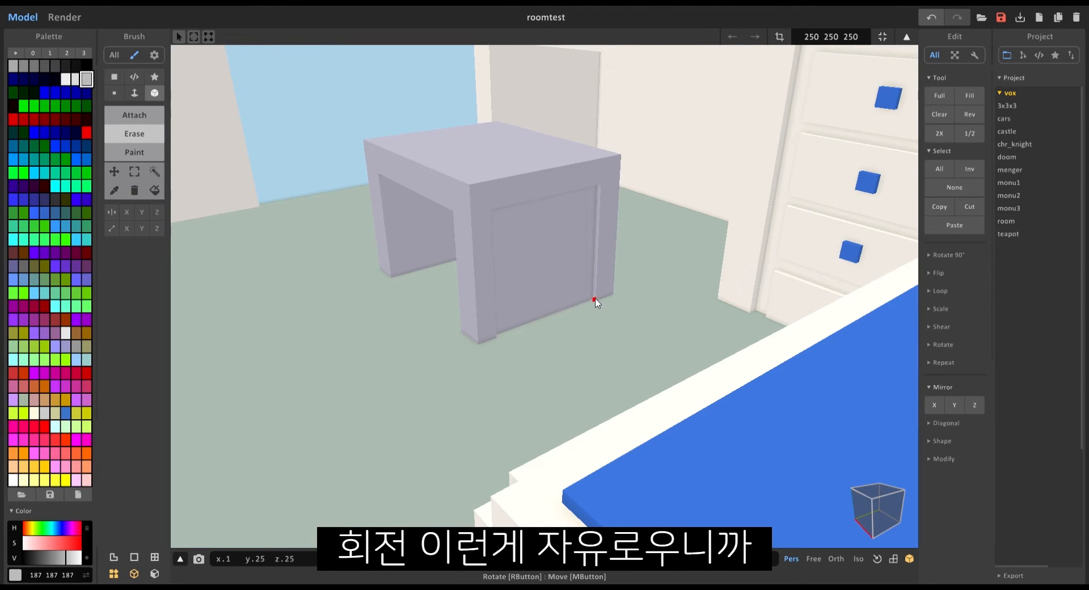
pyautogui.moveTo(594, 301); pyautogui.dragTo(526, 307, button='right')
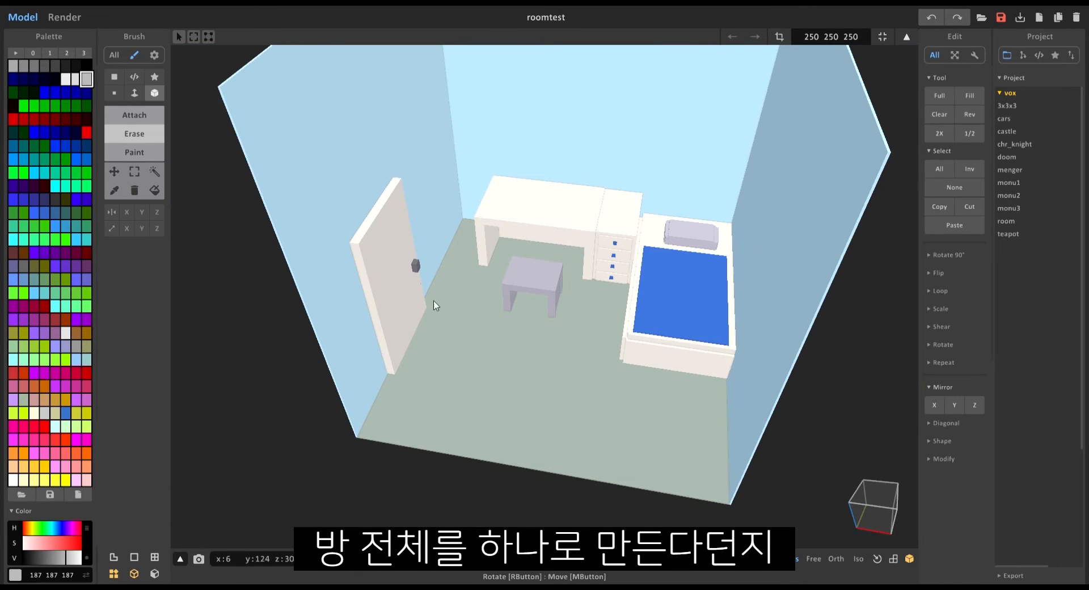
pyautogui.scroll(3, 564, 294)
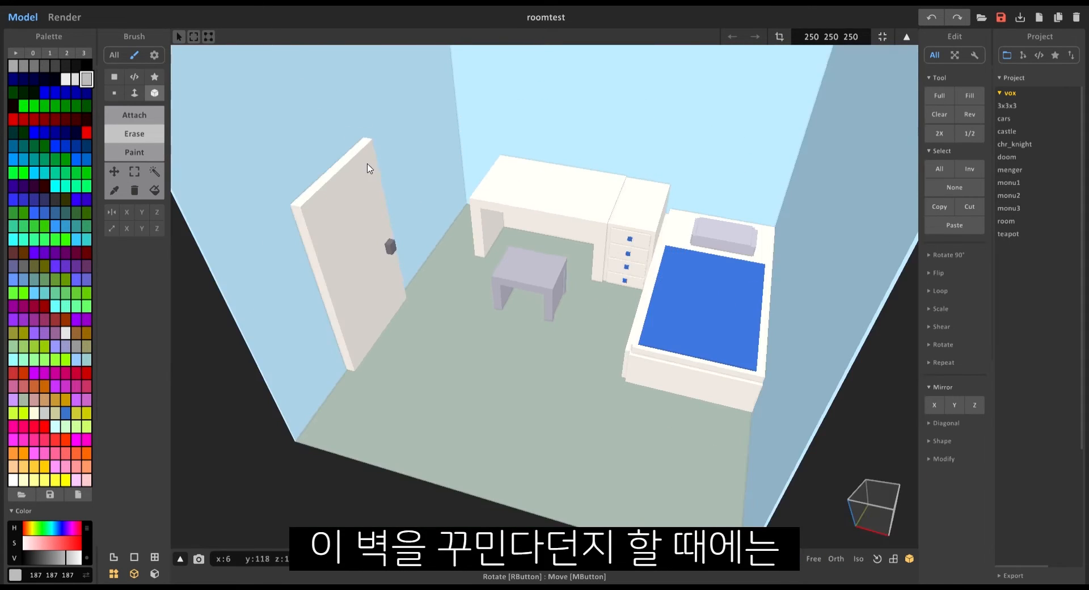
# Clear the remaining recessed face under the stool's side with the Face brush in Erase mode
pyautogui.scroll(3, 562, 239)
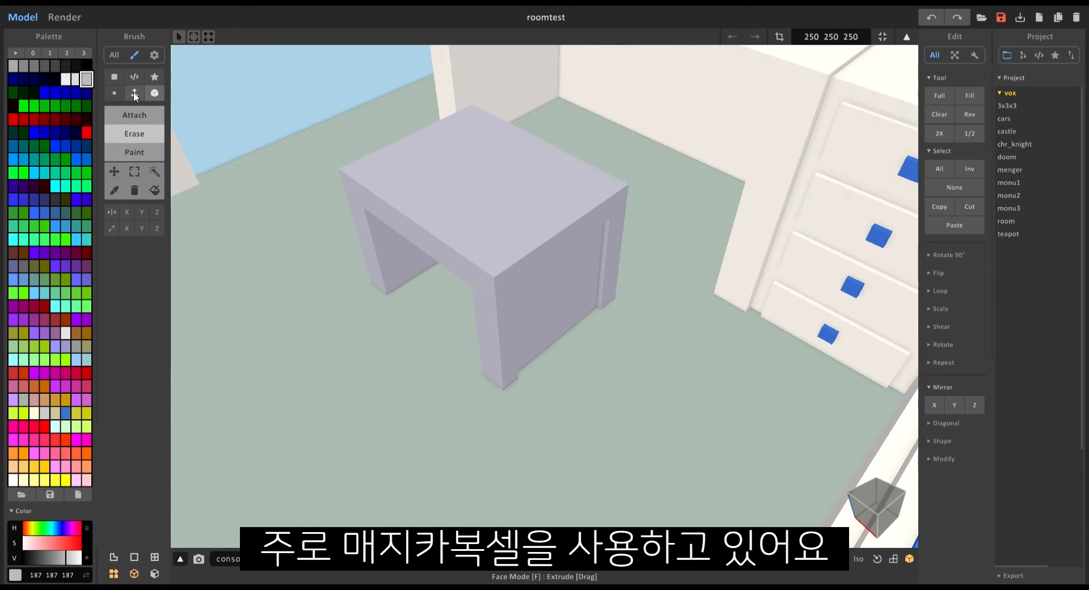
pyautogui.click(134, 93)
pyautogui.click(567, 308)
pyautogui.moveTo(535, 301); pyautogui.dragTo(486, 280, button='right')
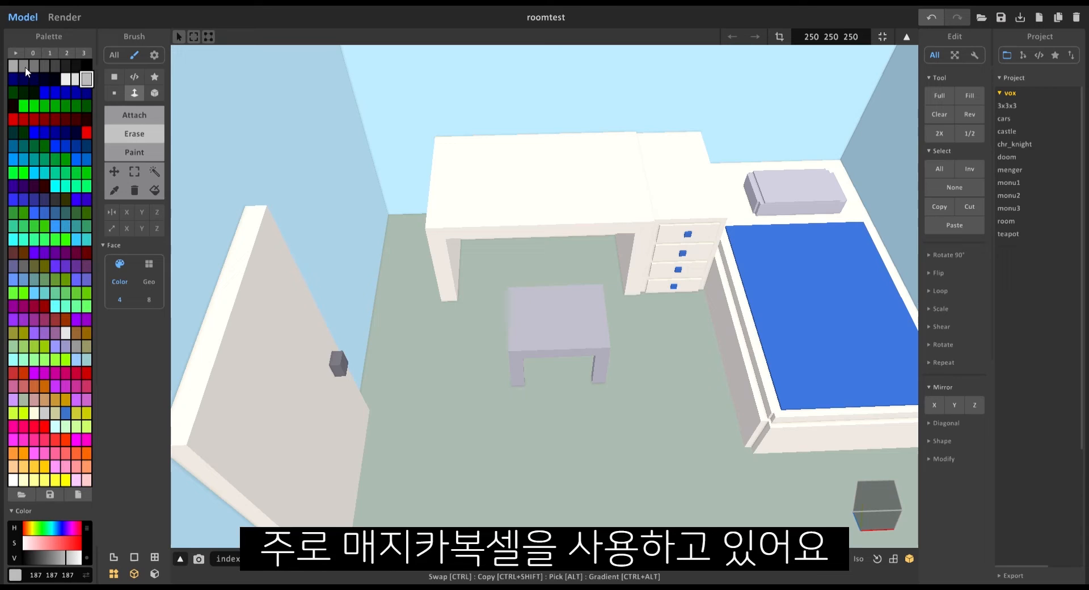
# Raise a backrest in grey 170 170 170 from a narrow strip along the seat edge farthest from the desk
pyautogui.click(24, 67)
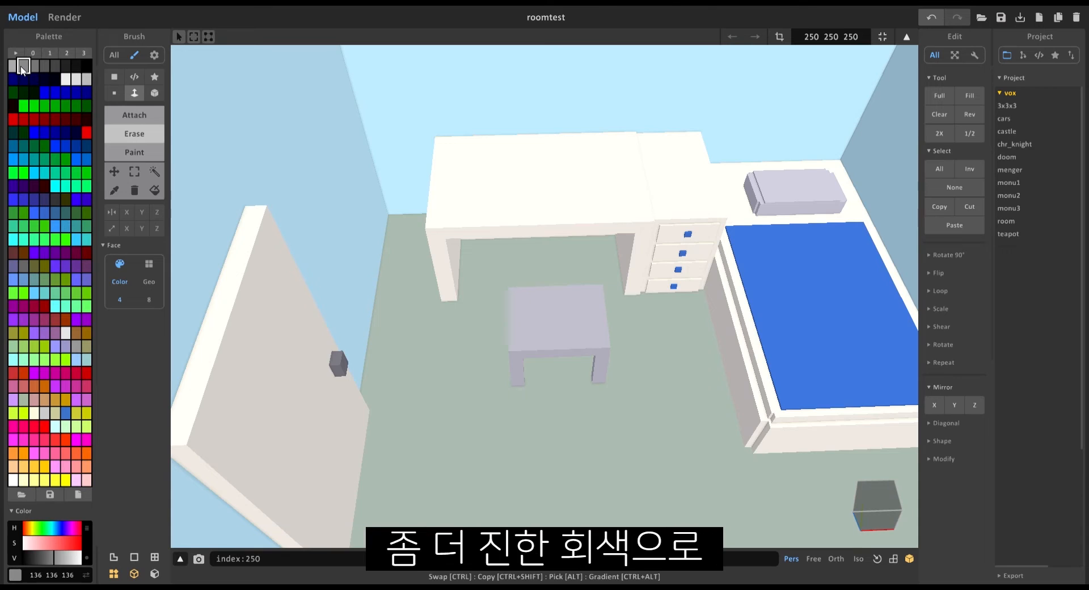
pyautogui.click(16, 67)
pyautogui.scroll(3, 577, 367)
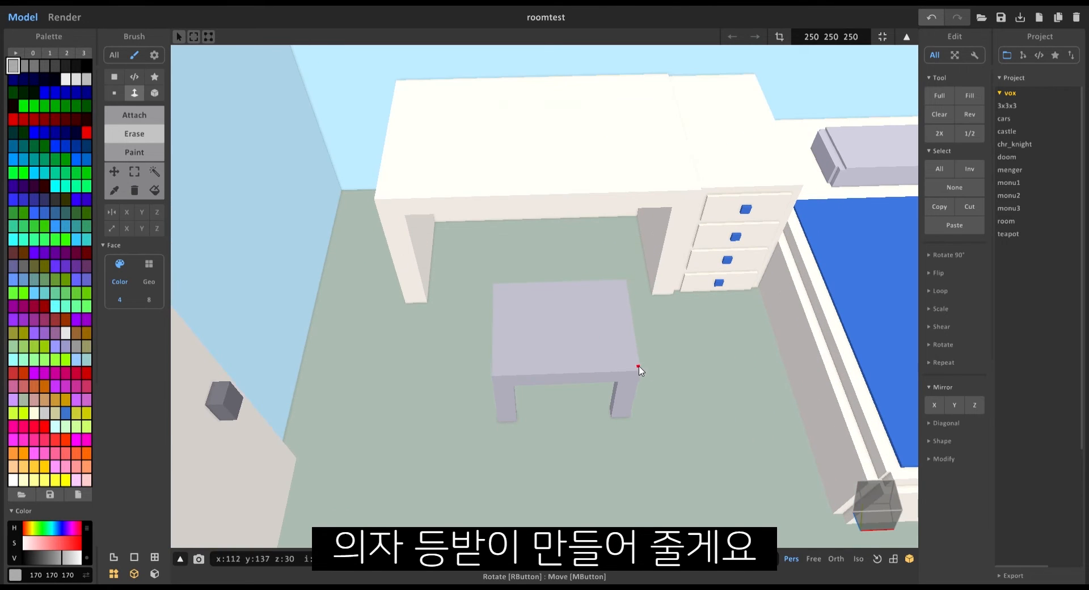
pyautogui.click(140, 115)
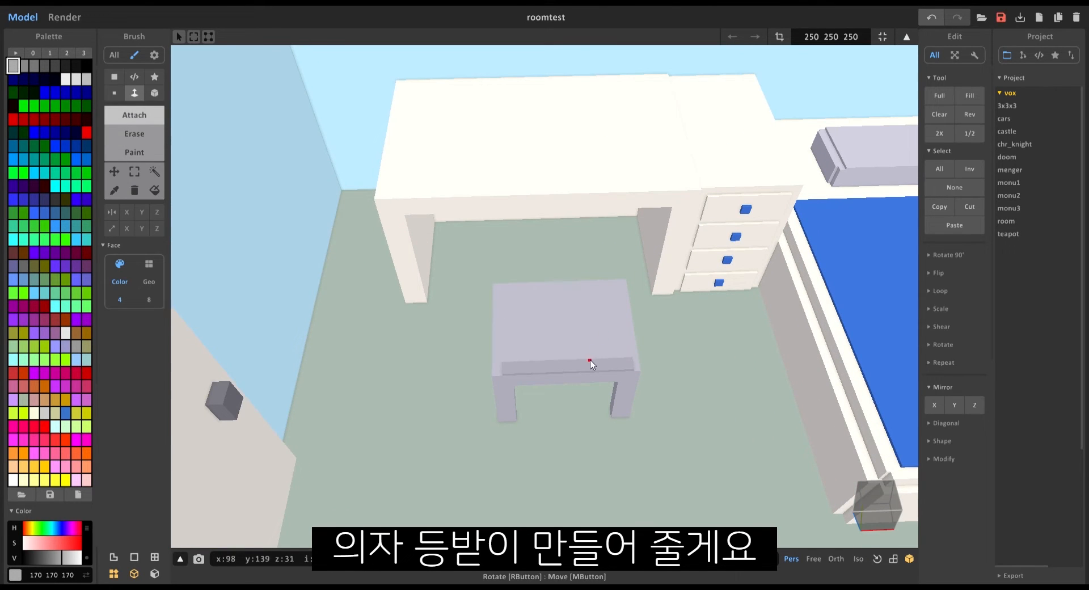
pyautogui.moveTo(590, 363); pyautogui.dragTo(588, 304)
pyautogui.moveTo(588, 303)
pyautogui.mouseDown(button='right')
pyautogui.moveTo(432, 316)
pyautogui.moveTo(537, 308)
pyautogui.moveTo(617, 271)
pyautogui.moveTo(622, 306)
pyautogui.moveTo(634, 312)
pyautogui.mouseUp(button='right')
pyautogui.click(138, 135)
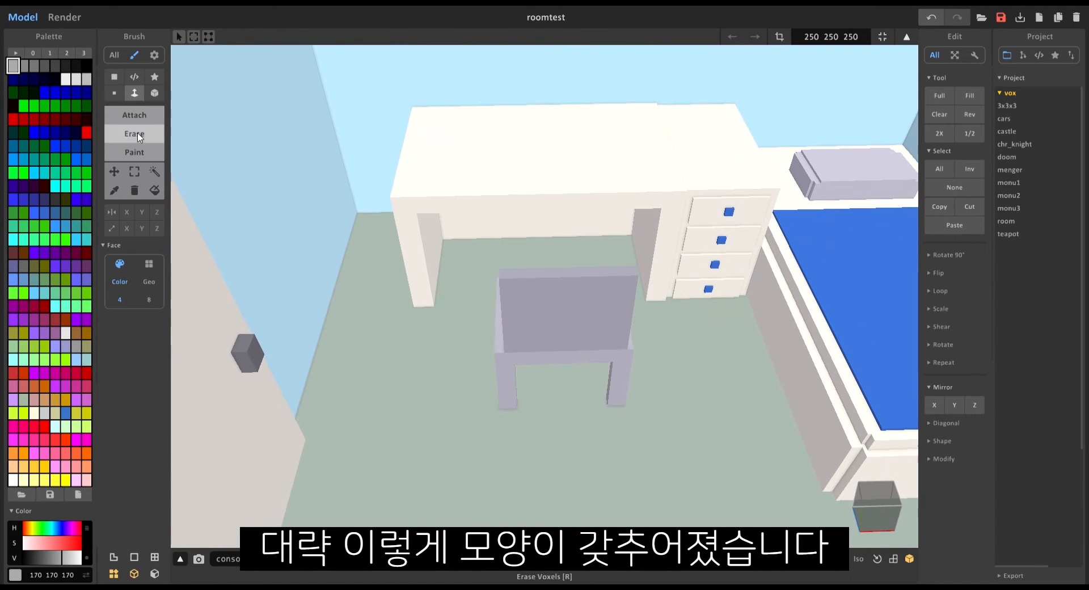
pyautogui.click(155, 94)
pyautogui.scroll(2, 530, 283)
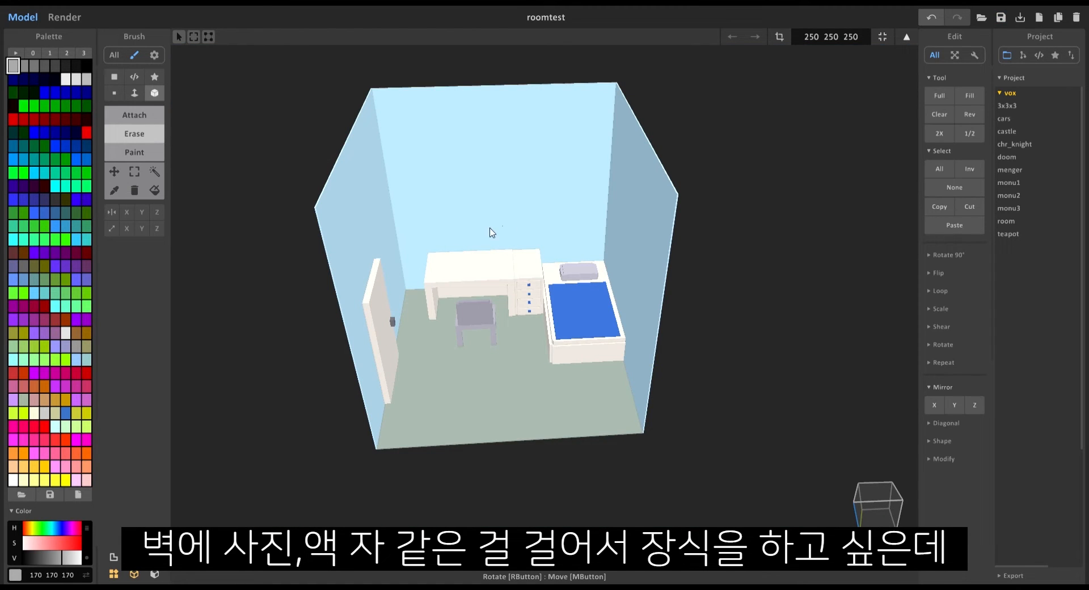
# Import the cat-and-moon image from the sample folder as a separate voxel object and raise it above the furniture
pyautogui.moveTo(491, 235); pyautogui.dragTo(562, 358, button='right')
pyautogui.moveTo(587, 290); pyautogui.dragTo(609, 328, button='right')
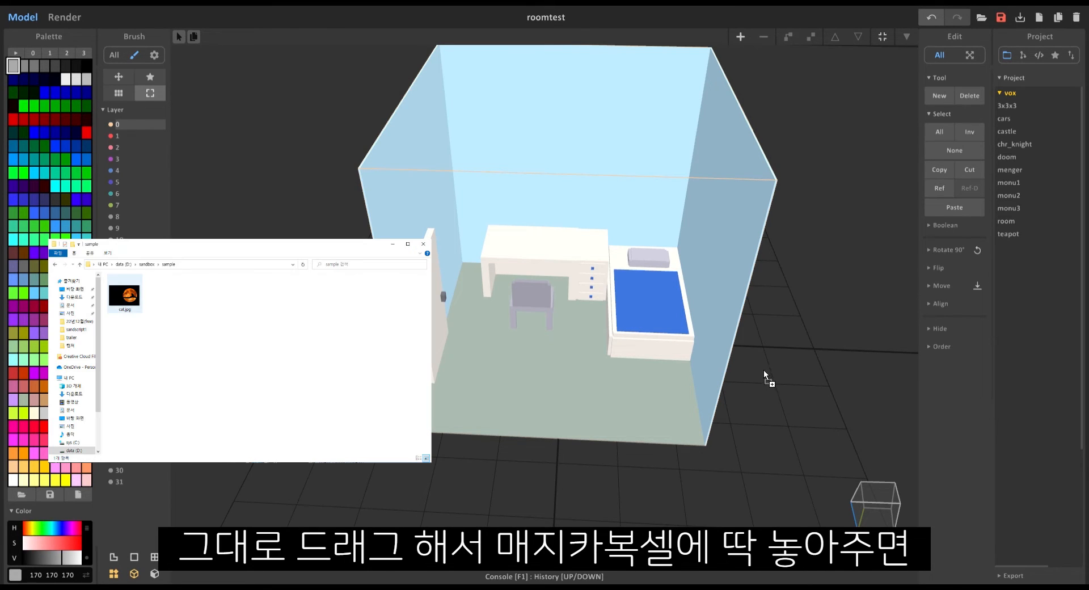
pyautogui.moveTo(775, 373); pyautogui.dragTo(775, 373)
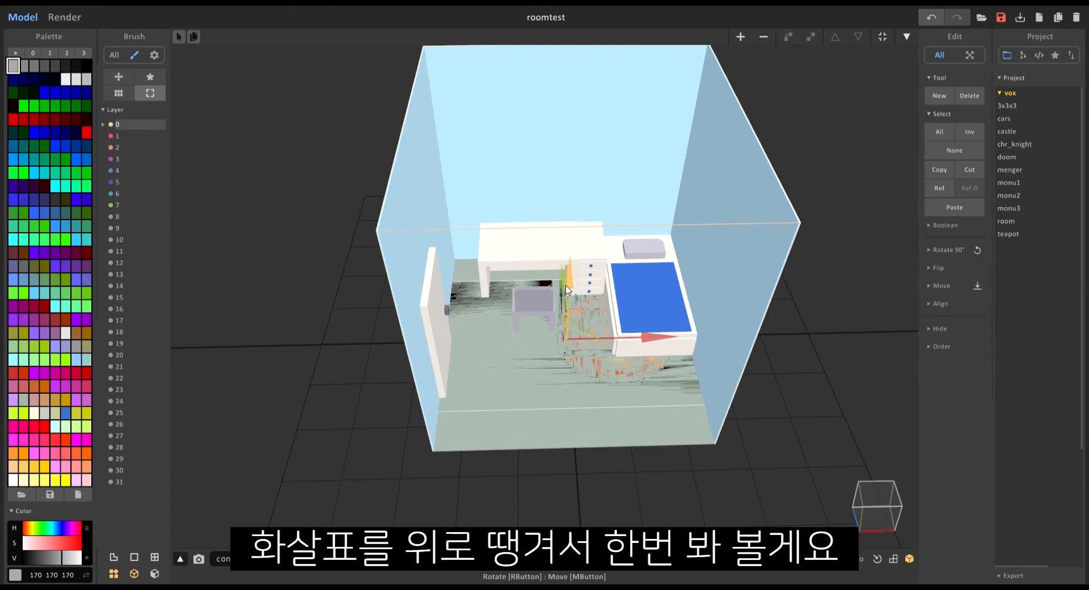
pyautogui.moveTo(575, 173); pyautogui.dragTo(523, 271, button='right')
pyautogui.scroll(-4, 543, 392)
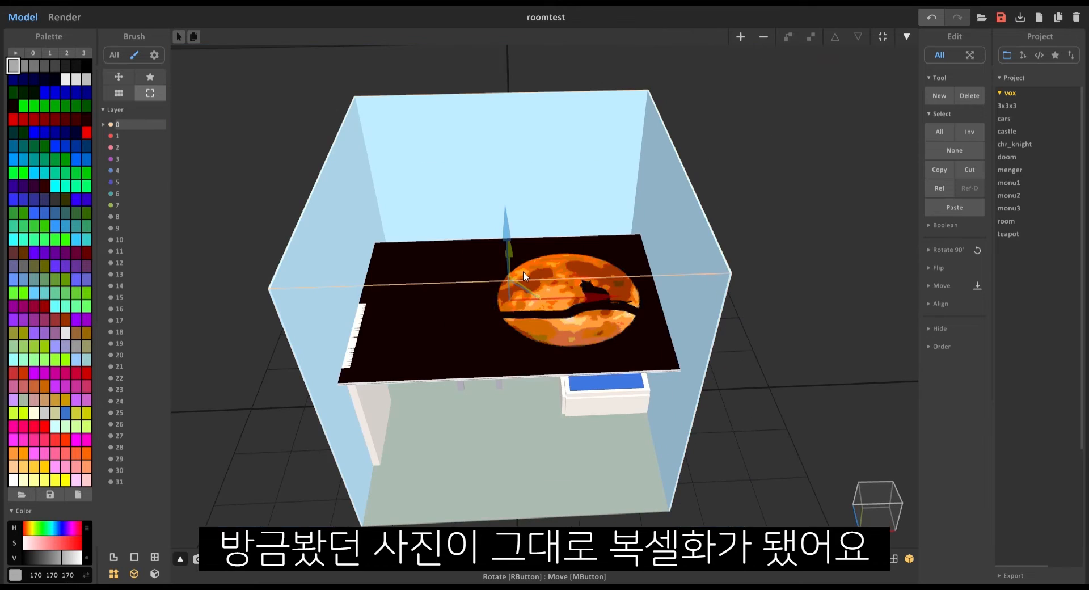
pyautogui.moveTo(523, 271); pyautogui.dragTo(525, 297)
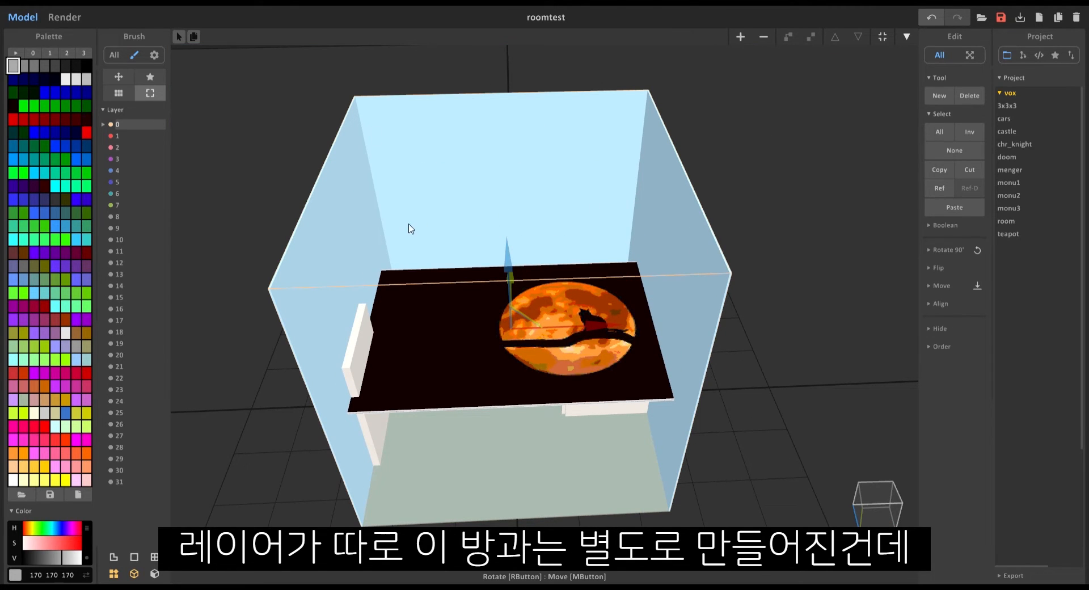
pyautogui.moveTo(508, 264); pyautogui.dragTo(507, 196)
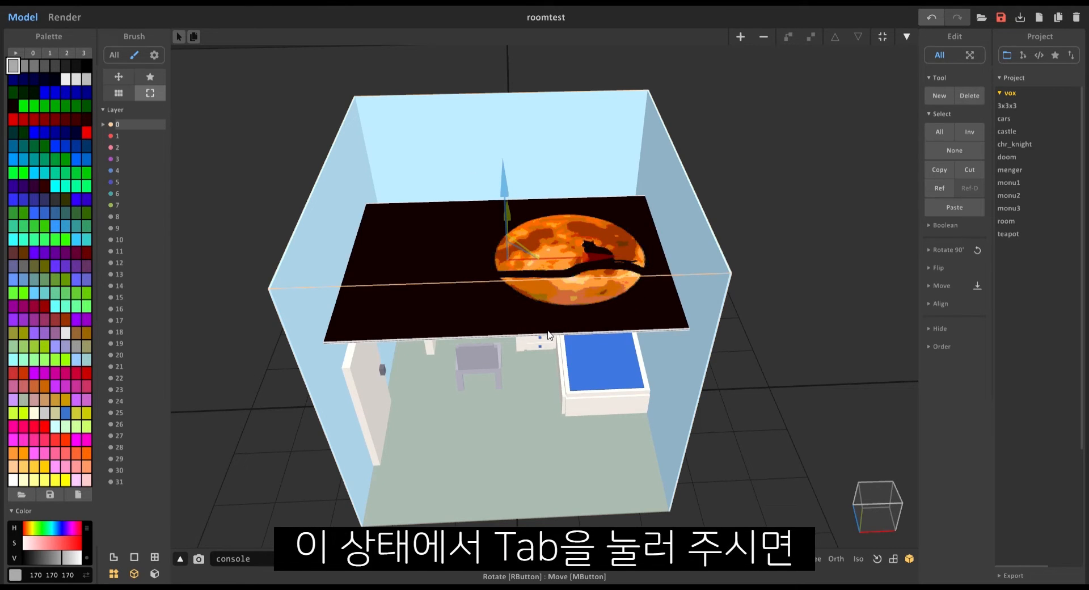
# Move the cat picture sideways out of the room and shift the room farther away from it along the X axis
pyautogui.press('Tab')
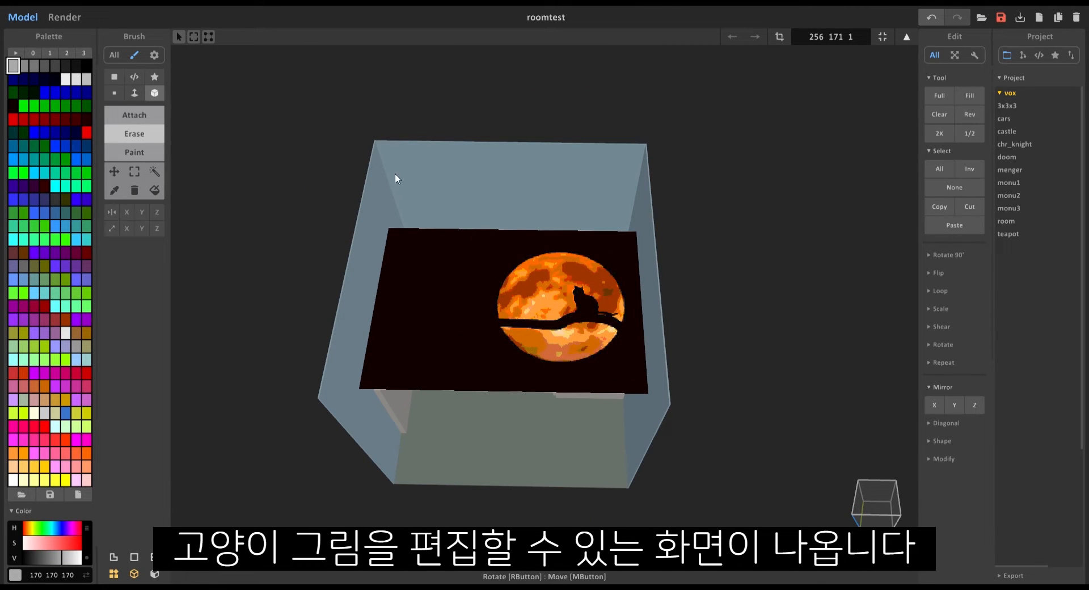
pyautogui.moveTo(474, 252); pyautogui.dragTo(594, 244, button='middle')
pyautogui.scroll(2, 595, 244)
pyautogui.press('Tab')
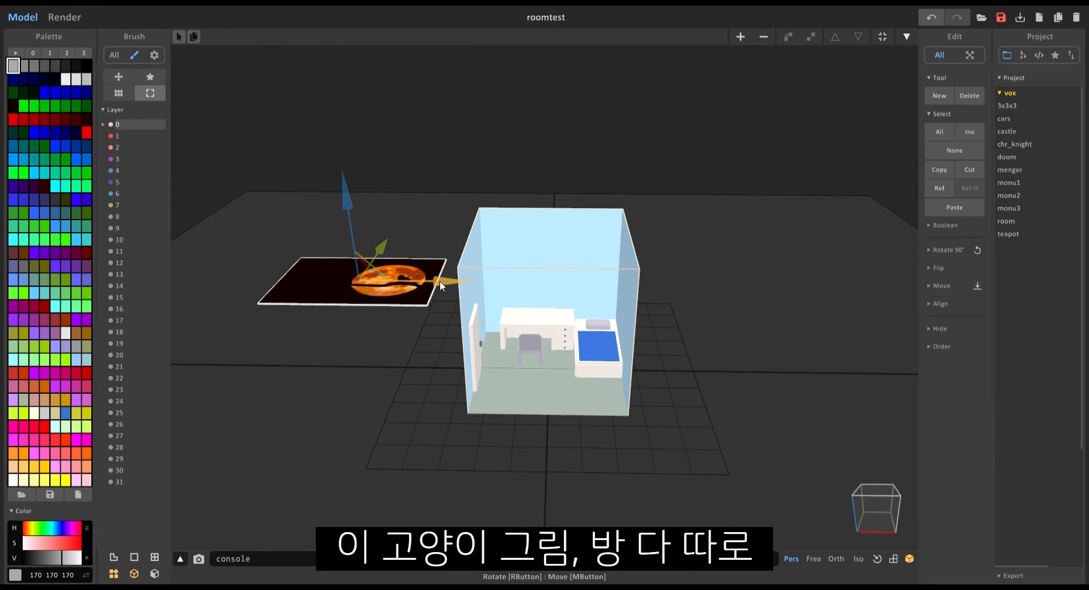
pyautogui.click(589, 224)
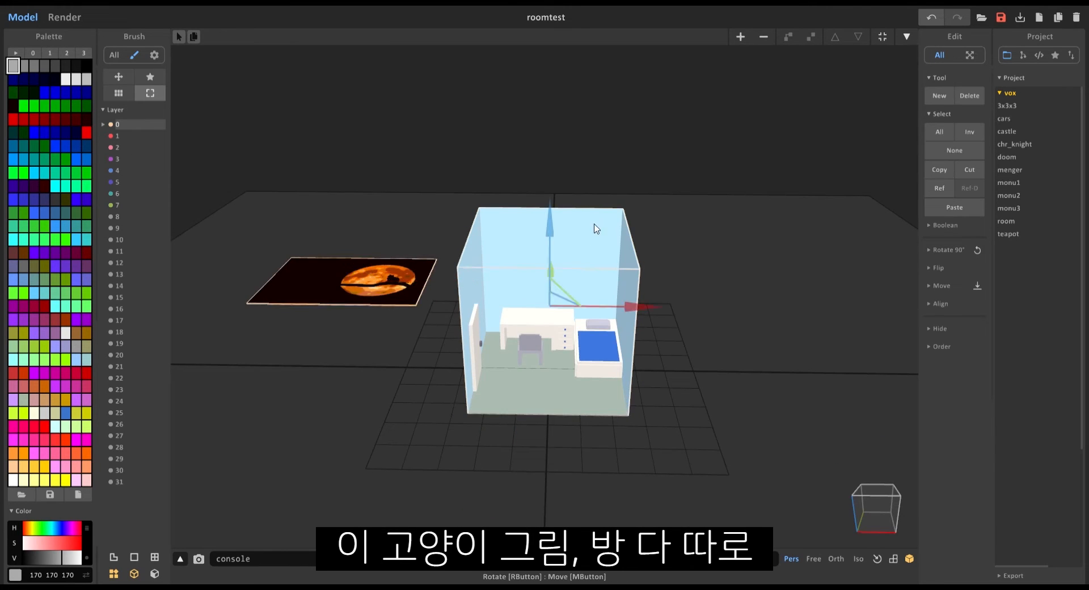
pyautogui.moveTo(644, 306); pyautogui.dragTo(676, 307)
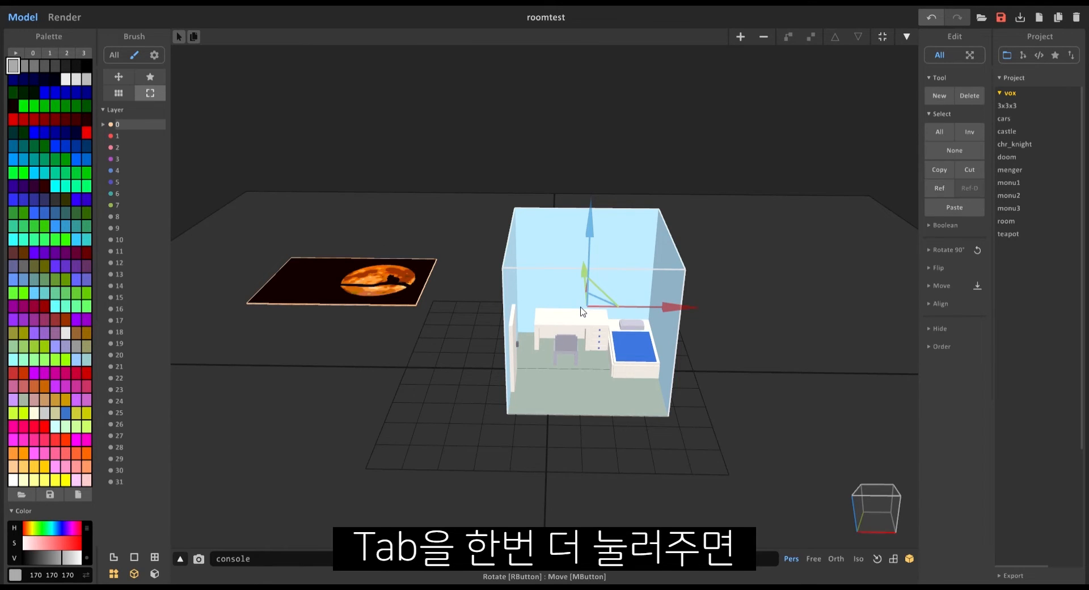
# Open the cat picture for editing and reduce it to half size, 128 × 86 × 1 voxels
pyautogui.press('Tab')
pyautogui.press('Tab')
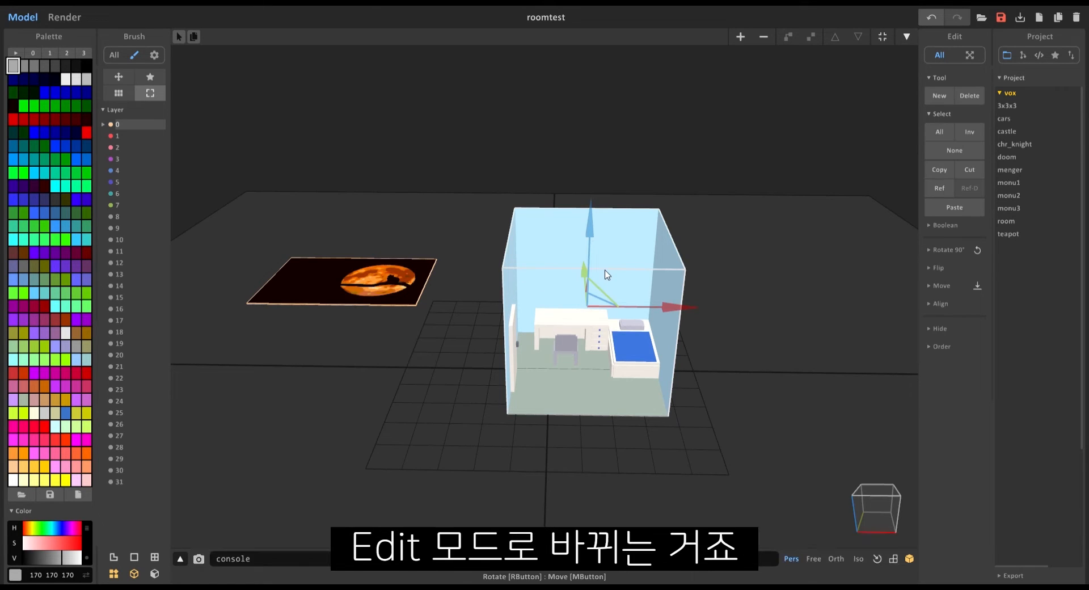
pyautogui.press('Tab')
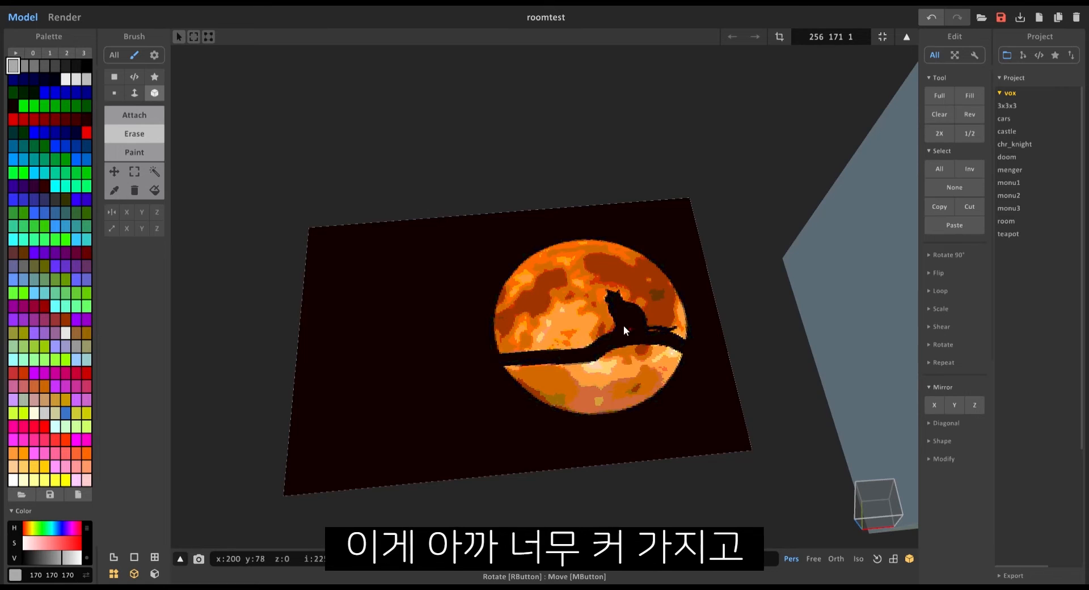
pyautogui.moveTo(624, 324)
pyautogui.mouseDown(button='right')
pyautogui.moveTo(696, 352)
pyautogui.moveTo(689, 287)
pyautogui.moveTo(773, 252)
pyautogui.moveTo(680, 320)
pyautogui.mouseUp(button='right')
pyautogui.scroll(5, 522, 290)
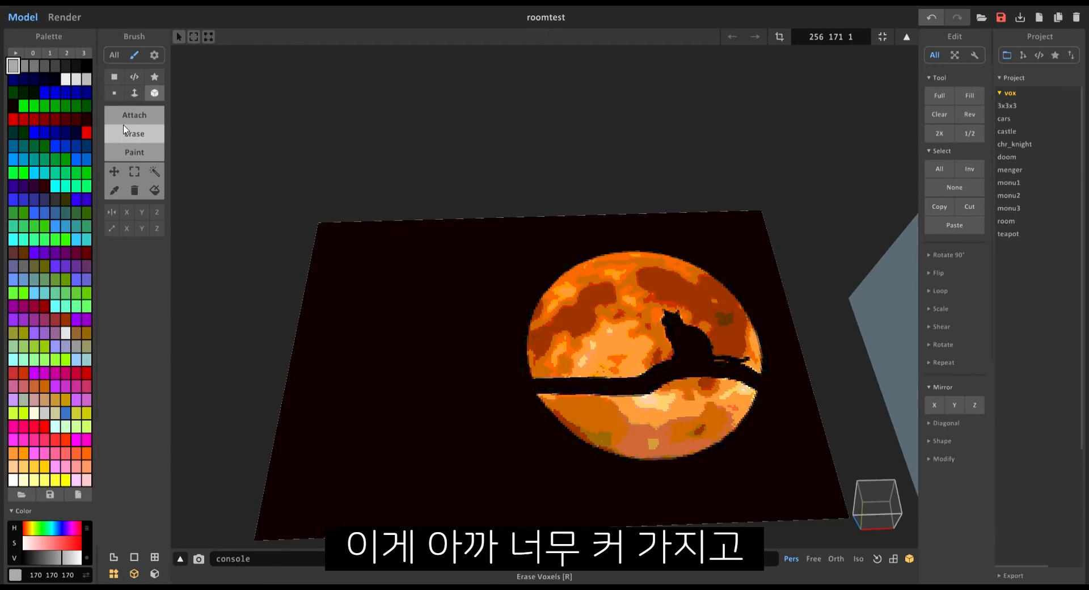
pyautogui.scroll(-2, 521, 291)
pyautogui.moveTo(499, 312); pyautogui.dragTo(505, 360, button='right')
pyautogui.scroll(-4, 535, 311)
pyautogui.scroll(2, 536, 311)
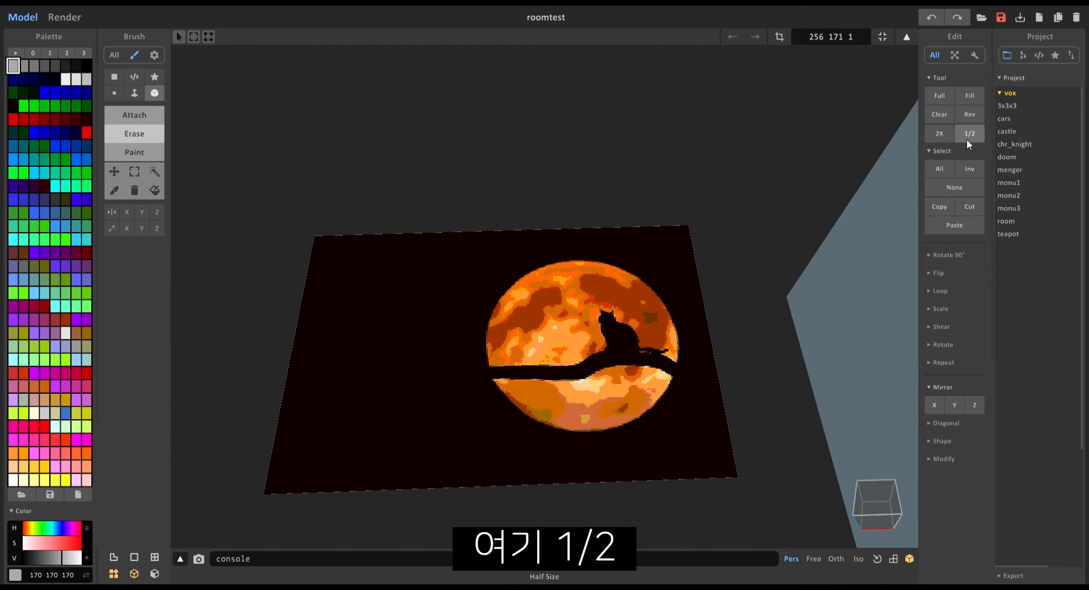
pyautogui.click(968, 143)
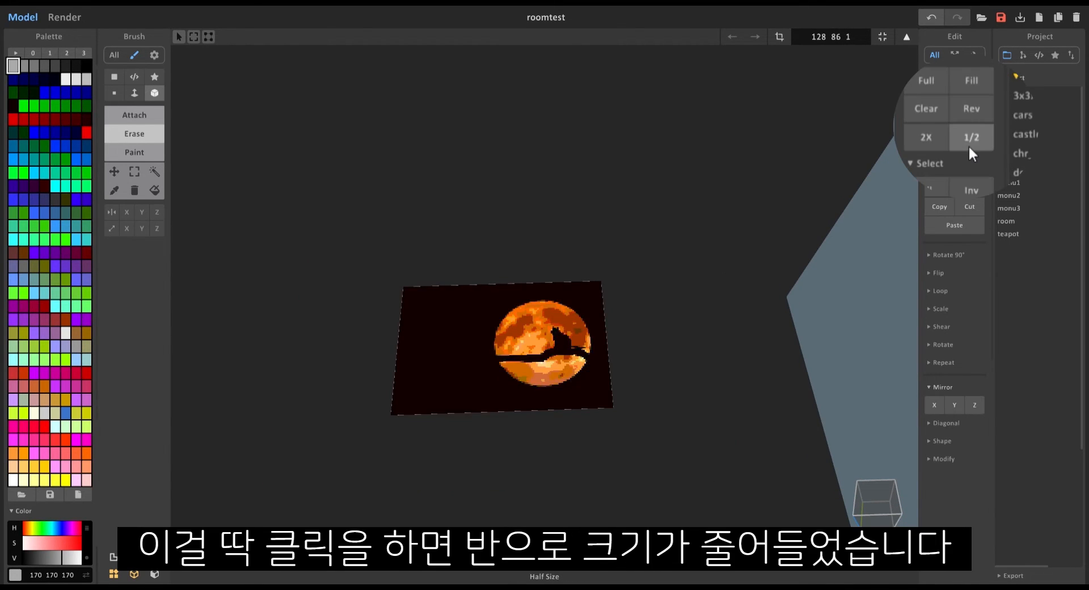
pyautogui.scroll(3, 603, 306)
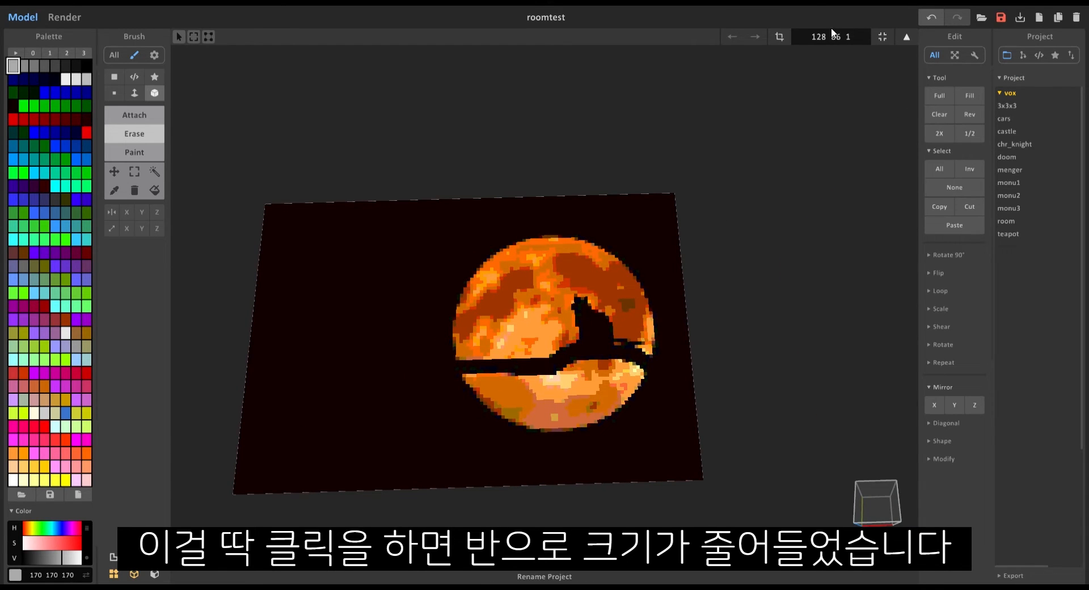
pyautogui.moveTo(817, 36); pyautogui.dragTo(851, 37)
pyautogui.click(751, 331)
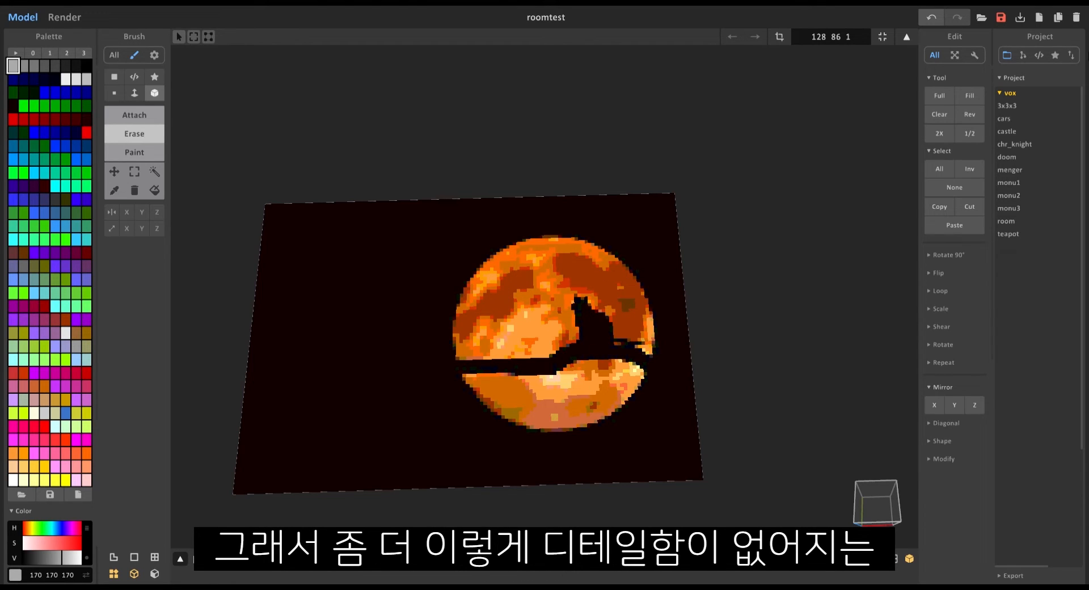
# Try halving the picture once more and doubling it again, and undo both resizes
pyautogui.click(969, 134)
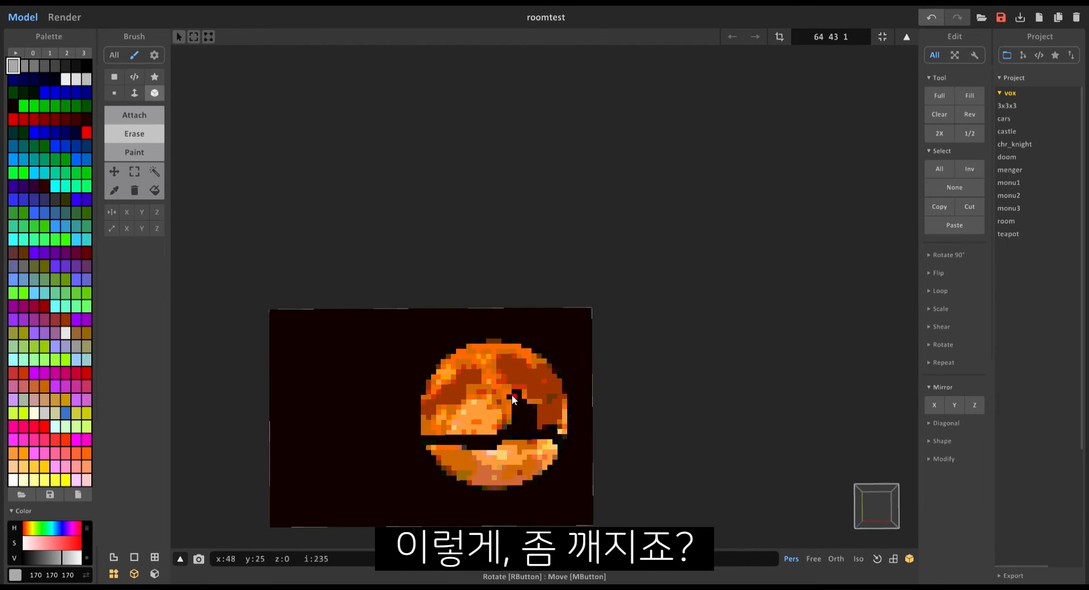
pyautogui.click(939, 134)
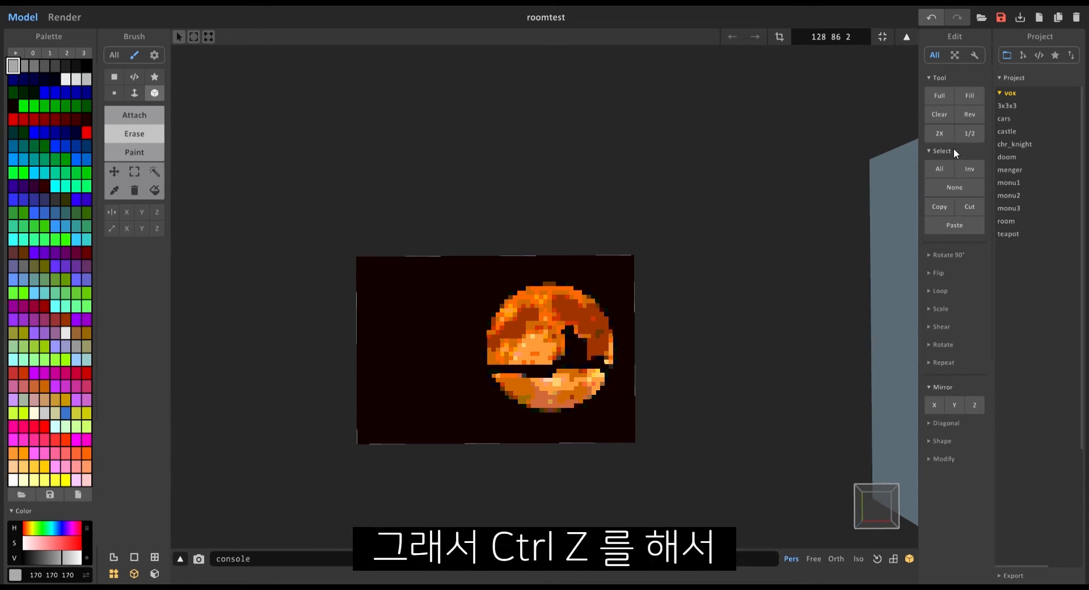
pyautogui.hotkey('ctrl', 'z')
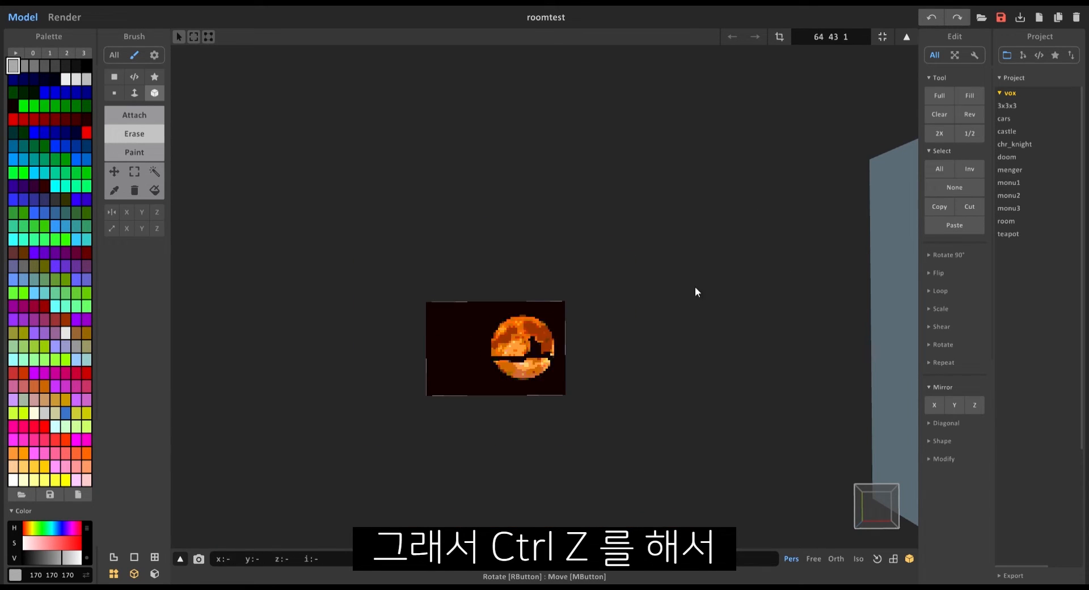
pyautogui.hotkey('ctrl', 'z')
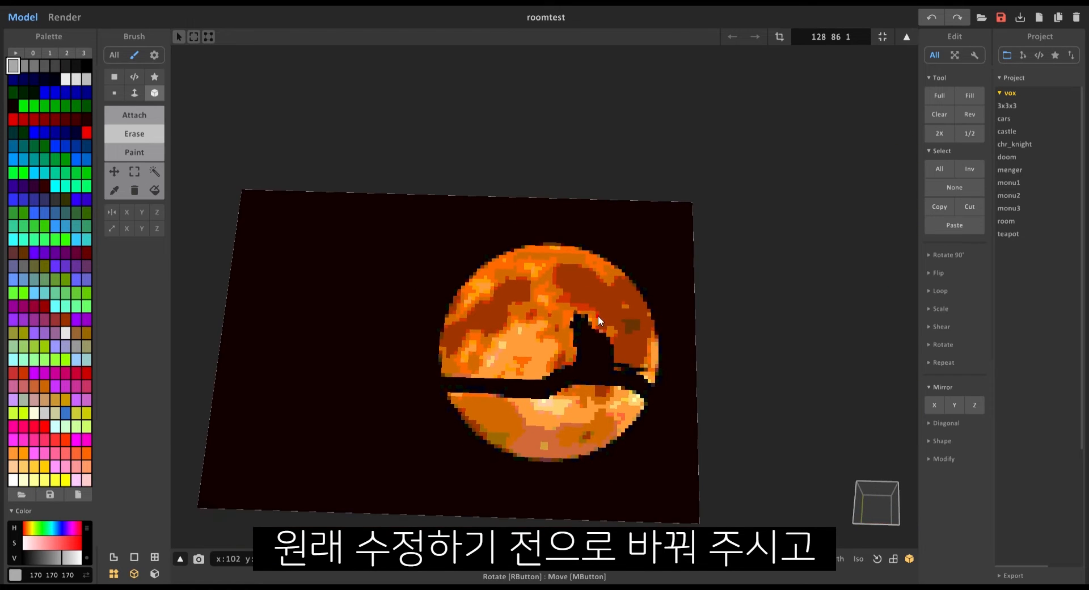
# Increase the picture model's height to 5 voxels, keeping its 128 × 86 footprint, to make room for a frame
pyautogui.scroll(-3, 549, 391)
pyautogui.moveTo(561, 383); pyautogui.dragTo(542, 382, button='right')
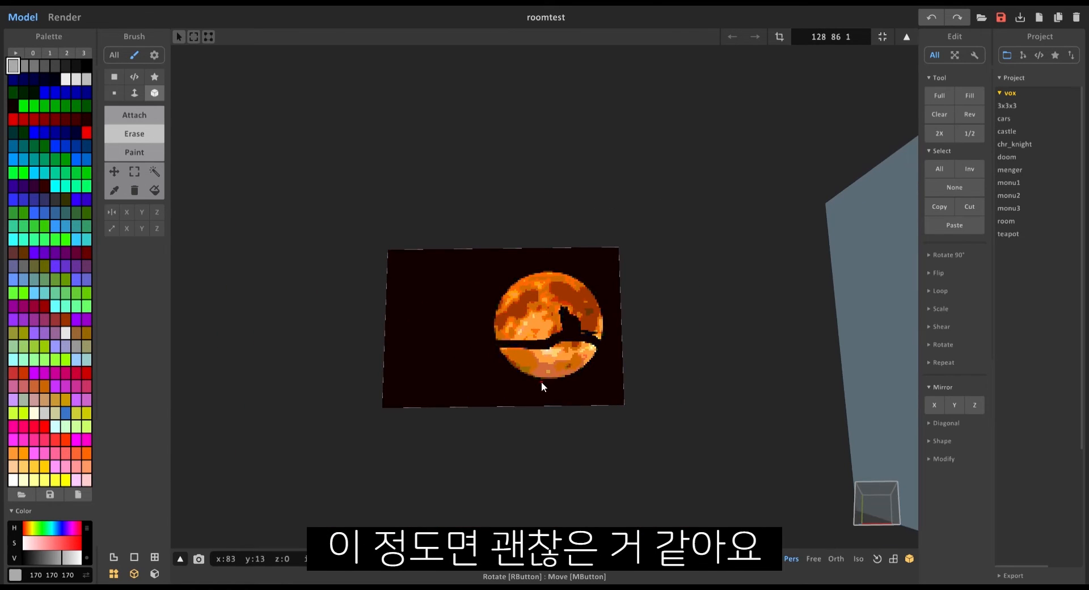
pyautogui.scroll(2, 567, 317)
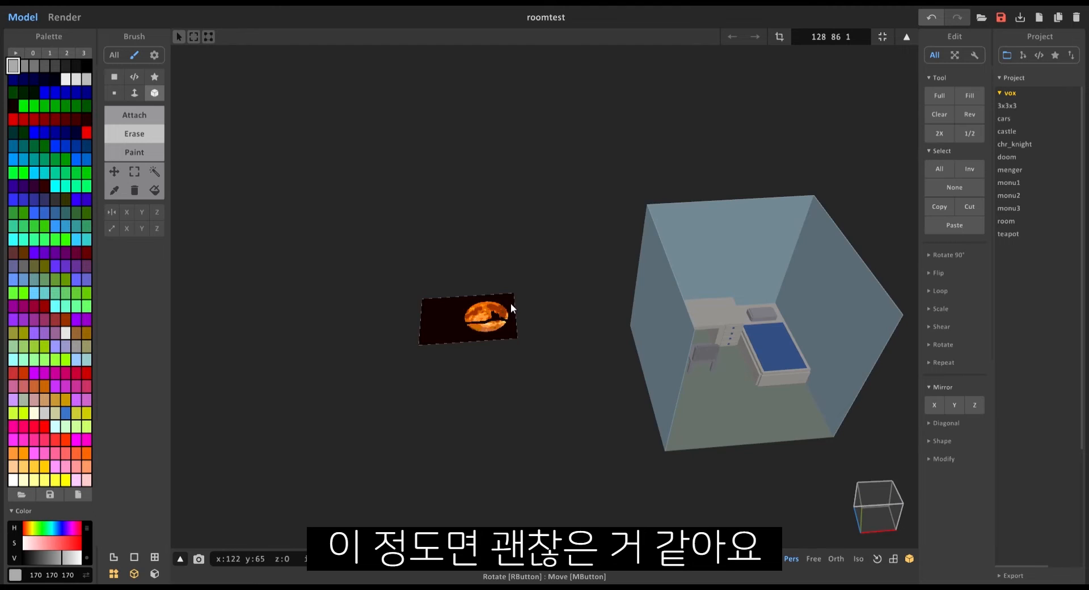
pyautogui.scroll(3, 510, 303)
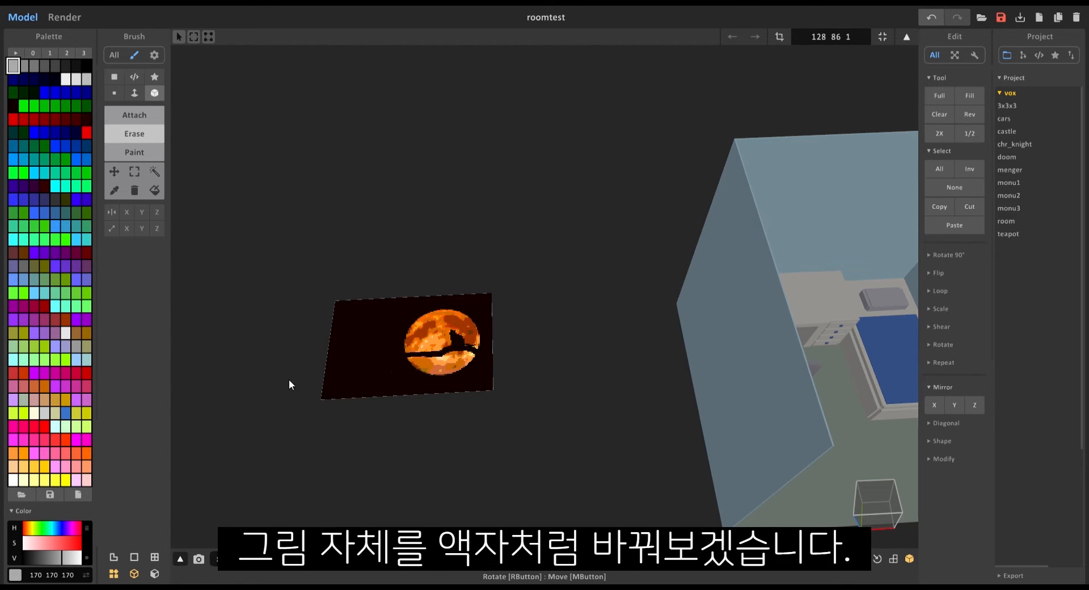
pyautogui.moveTo(289, 380); pyautogui.dragTo(498, 419, button='middle')
pyautogui.moveTo(859, 365); pyautogui.dragTo(562, 312, button='right')
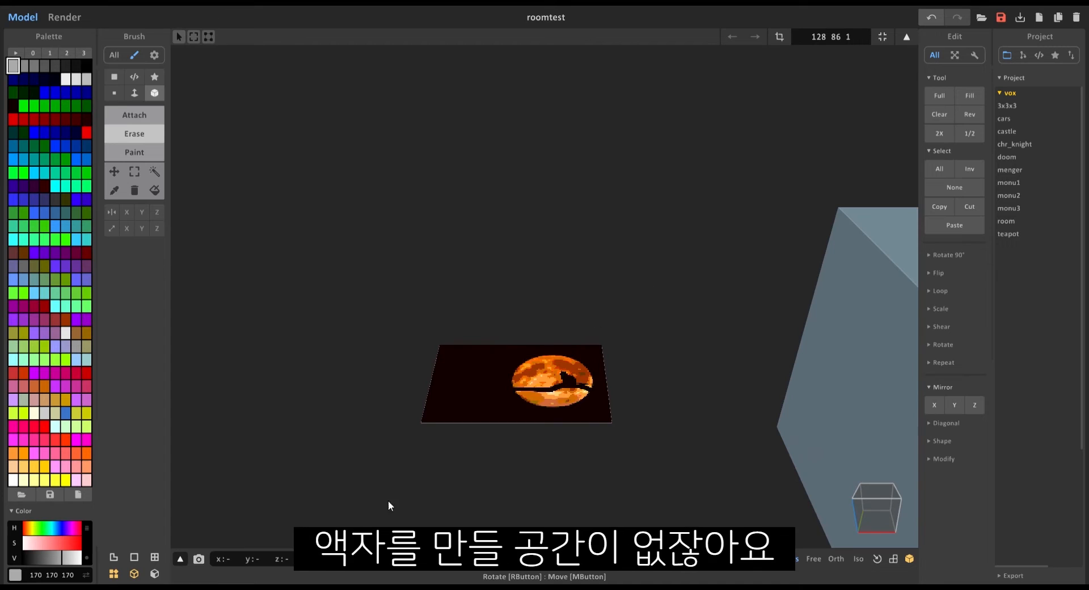
pyautogui.click(847, 37)
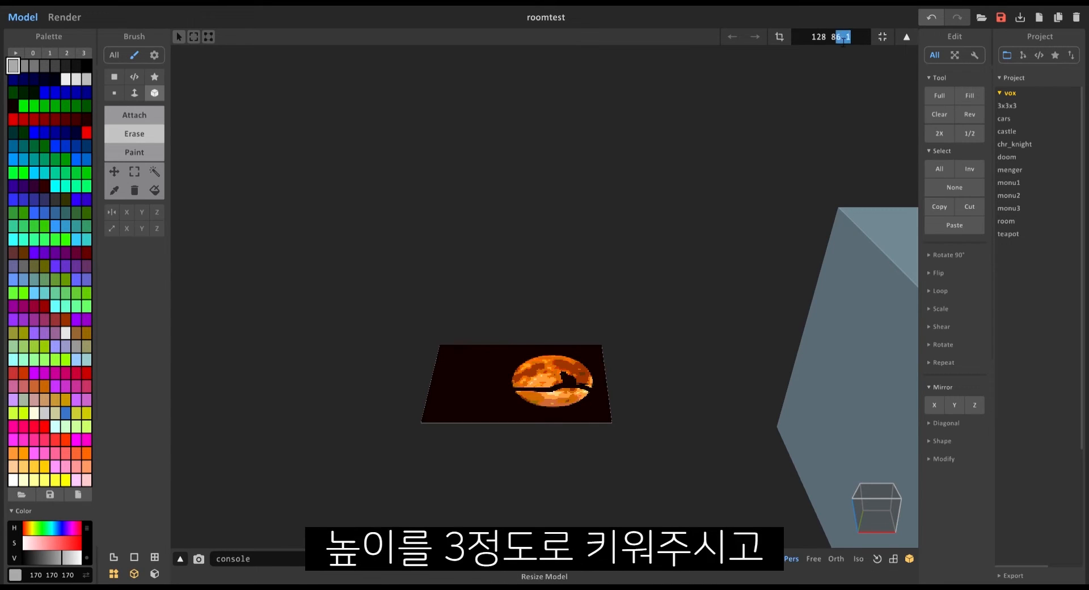
pyautogui.write('3')
pyautogui.press('Return')
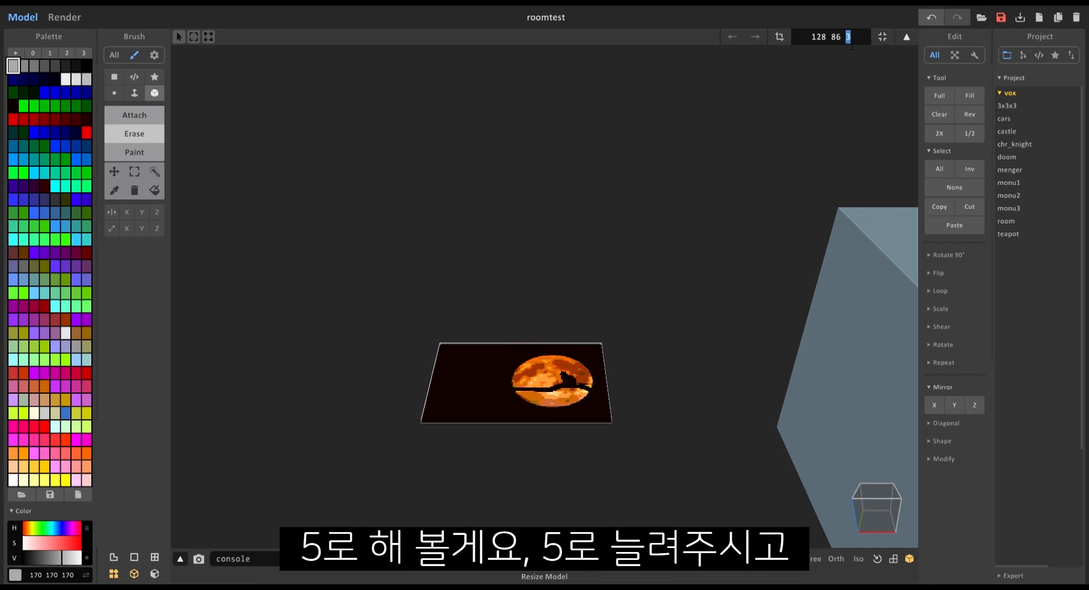
pyautogui.write('5')
pyautogui.press('Return')
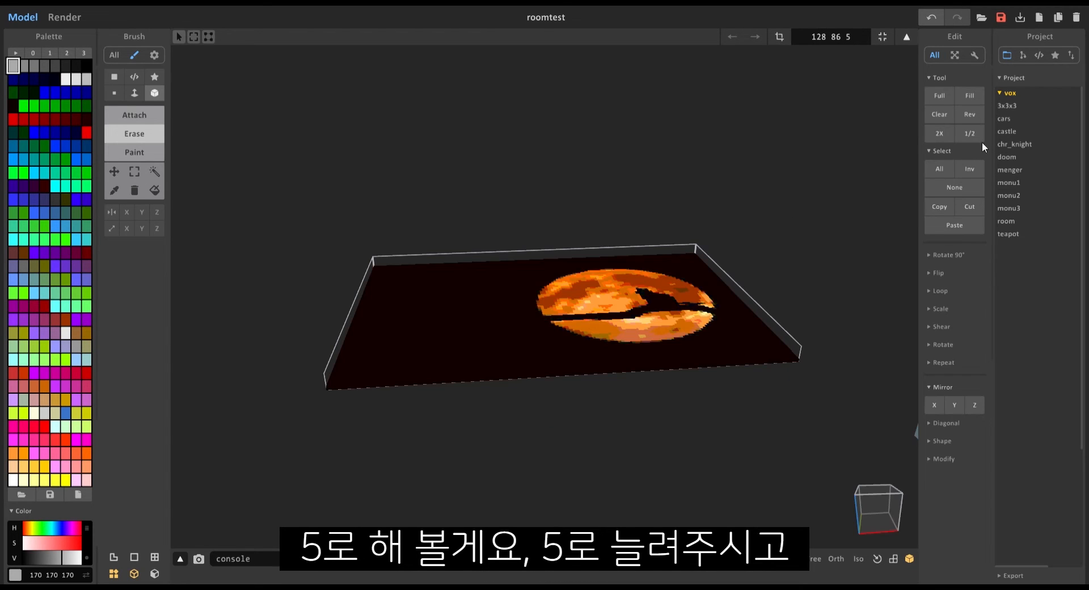
# Select all voxels of the picture, raise the whole layer by one voxel along the Z axis, and clear the selection
pyautogui.click(940, 168)
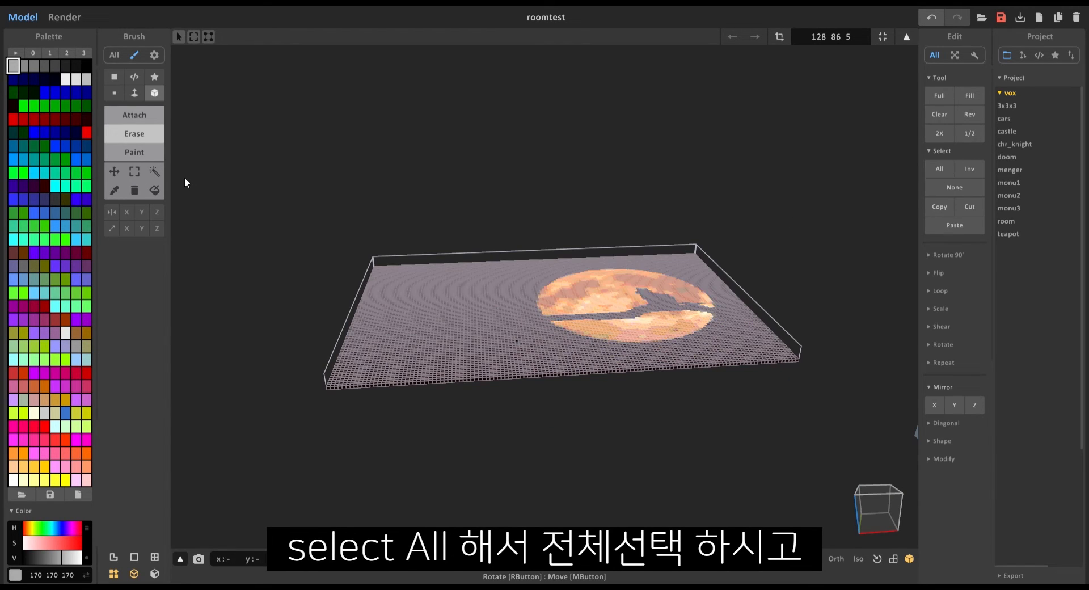
pyautogui.click(115, 173)
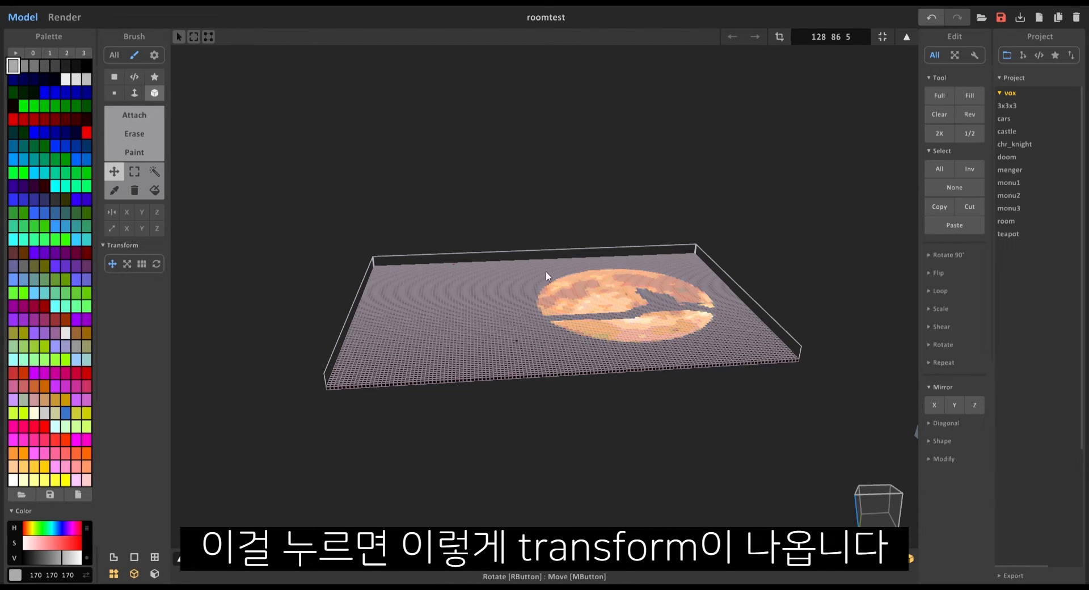
pyautogui.click(128, 265)
pyautogui.click(127, 264)
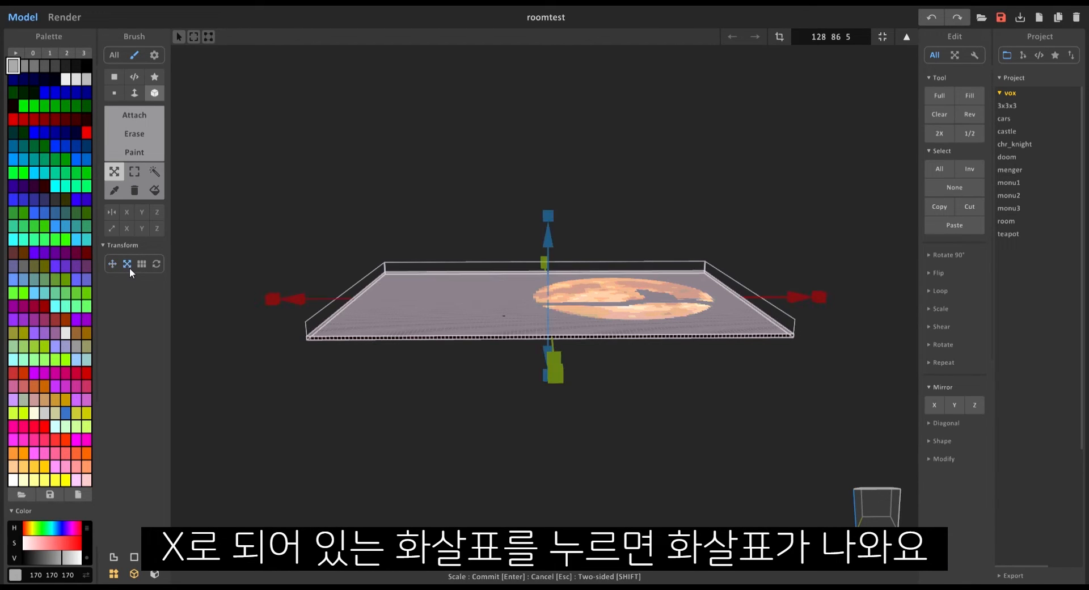
pyautogui.moveTo(549, 239); pyautogui.dragTo(553, 271, button='right')
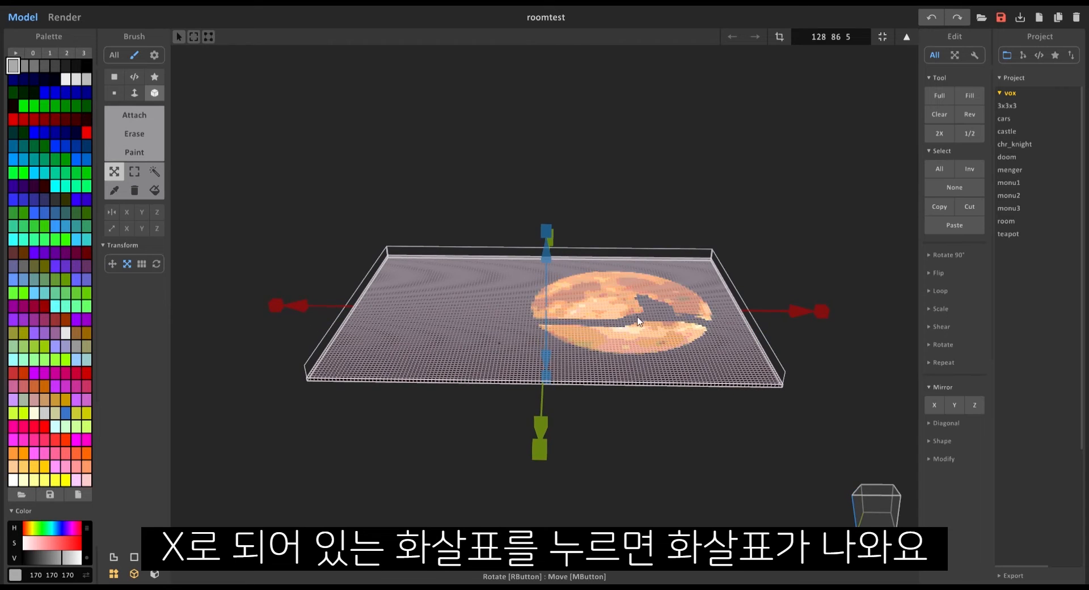
pyautogui.moveTo(639, 321); pyautogui.dragTo(566, 250, button='right')
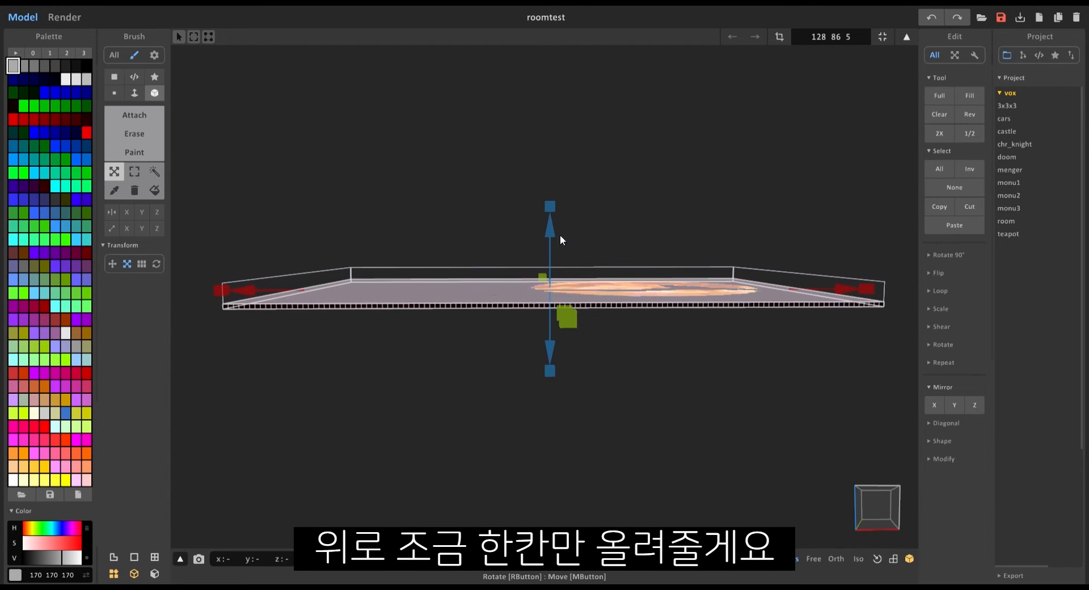
pyautogui.moveTo(551, 228); pyautogui.dragTo(551, 224)
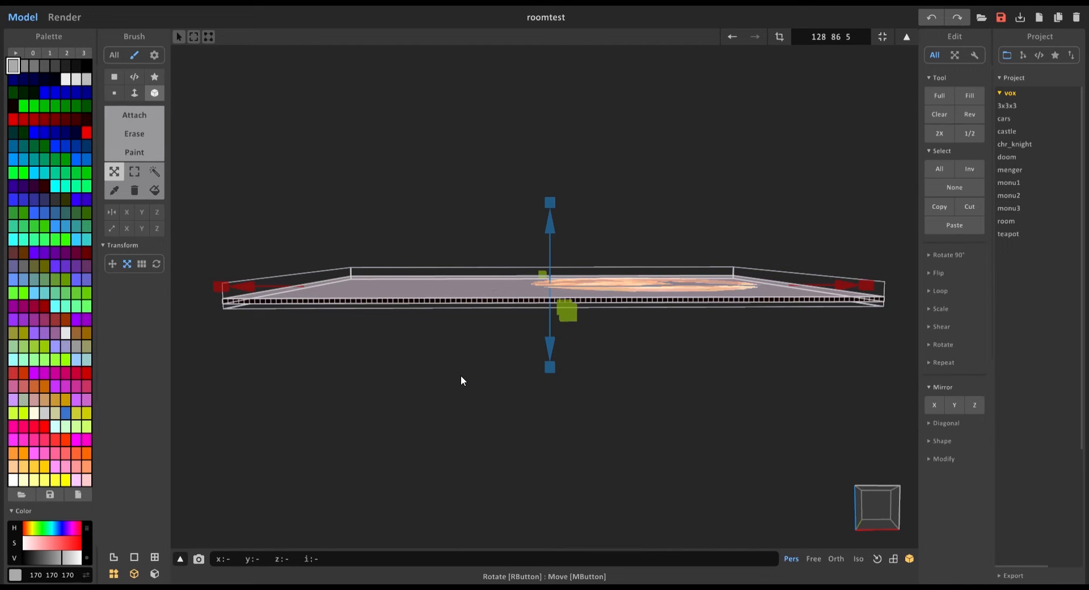
pyautogui.click(111, 264)
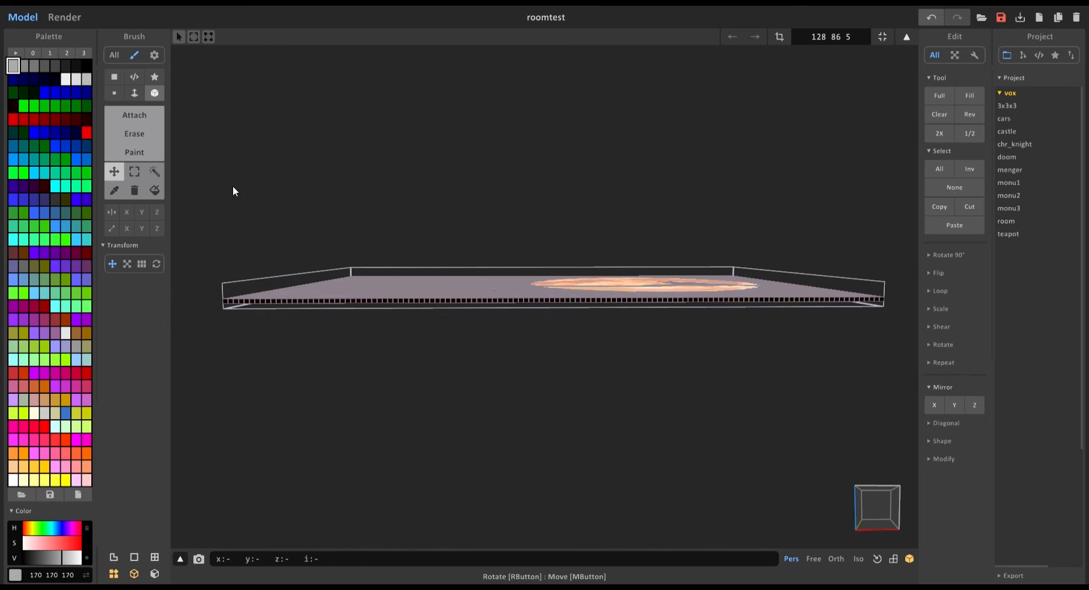
pyautogui.moveTo(233, 185); pyautogui.dragTo(410, 197, button='right')
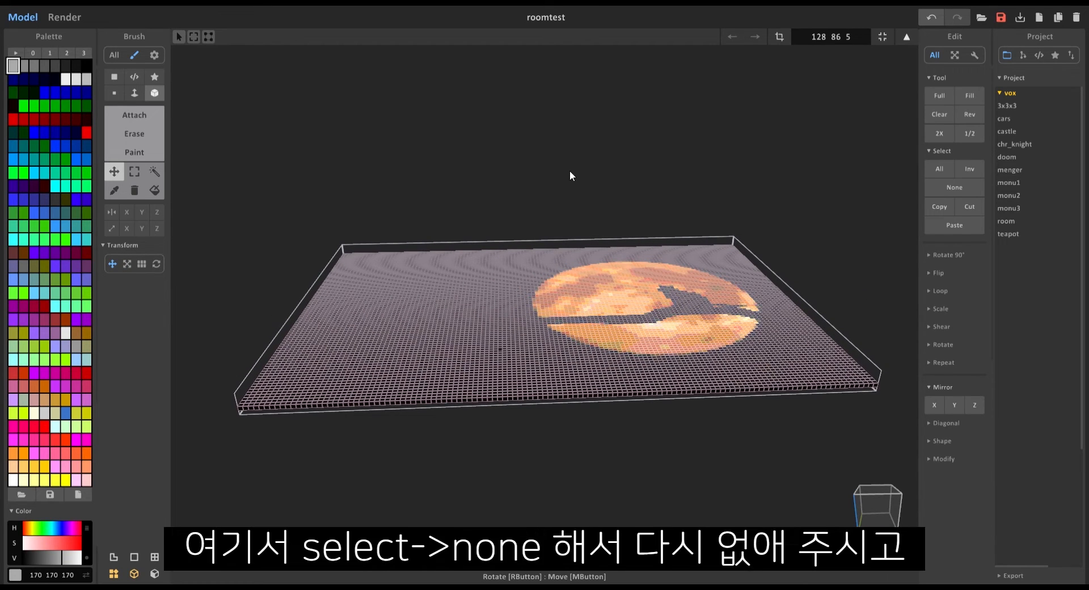
pyautogui.click(971, 186)
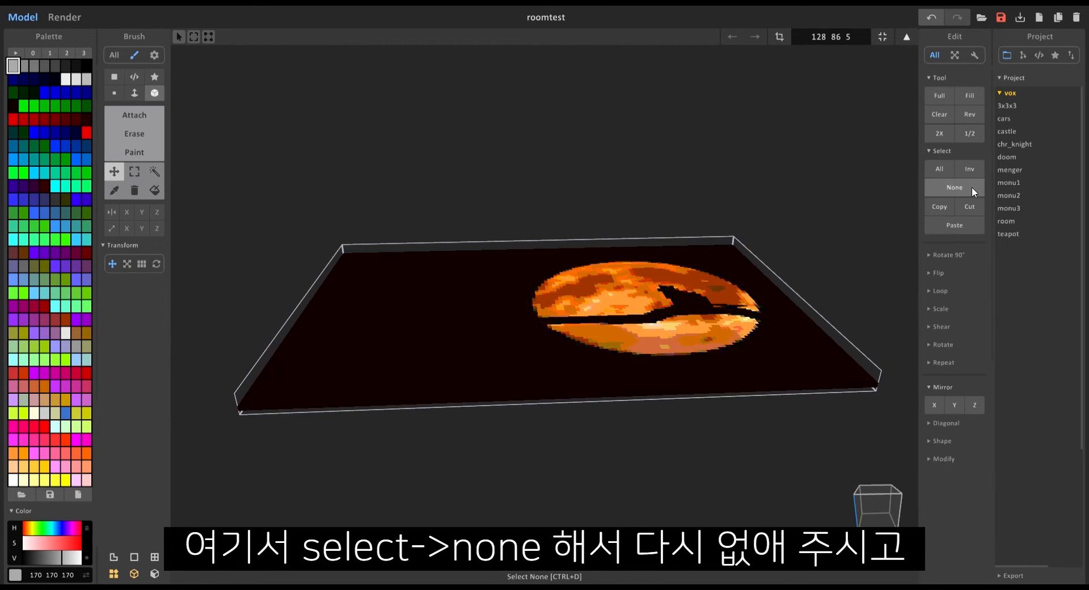
# Attach a one-voxel backing in grey (170 170 170) across the entire underside of the picture with the box brush
pyautogui.moveTo(693, 286); pyautogui.dragTo(318, 281, button='right')
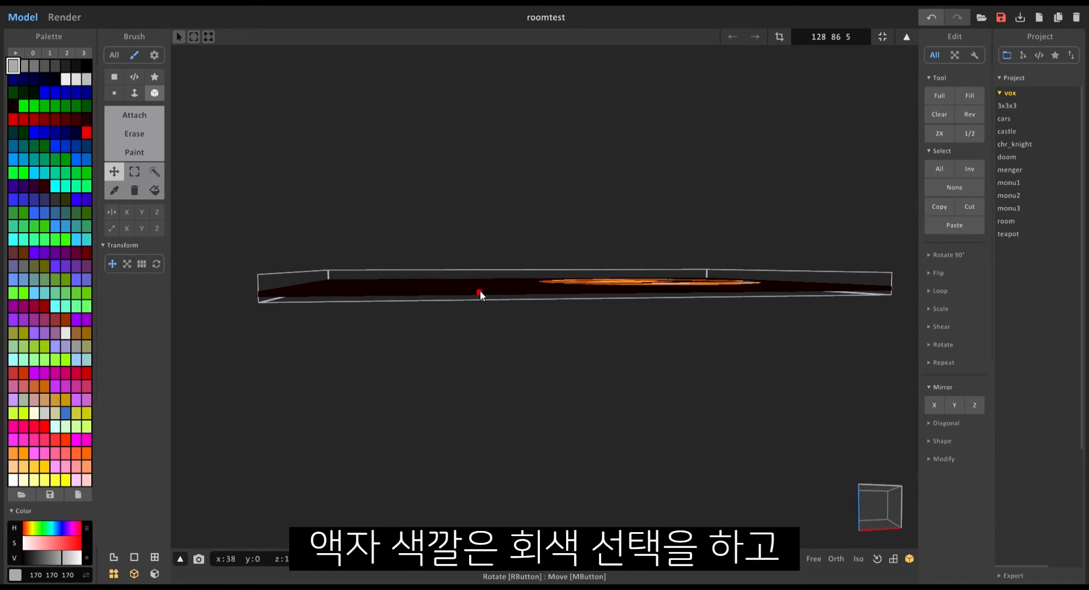
pyautogui.click(139, 115)
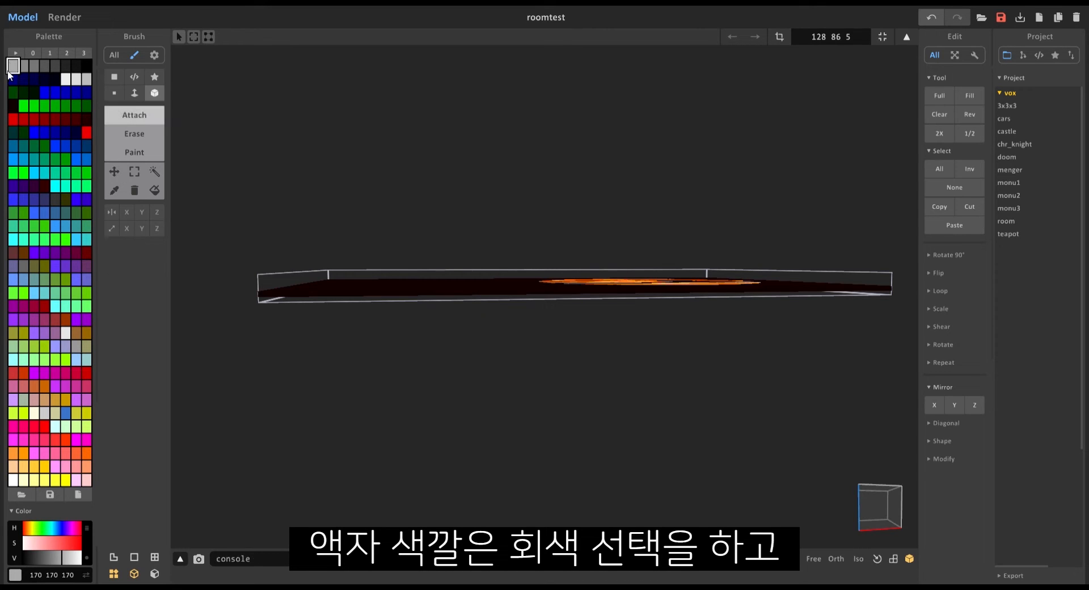
pyautogui.click(138, 97)
pyautogui.moveTo(562, 318)
pyautogui.mouseDown(button='right')
pyautogui.moveTo(564, 339)
pyautogui.moveTo(549, 241)
pyautogui.mouseUp(button='right')
pyautogui.press('b')
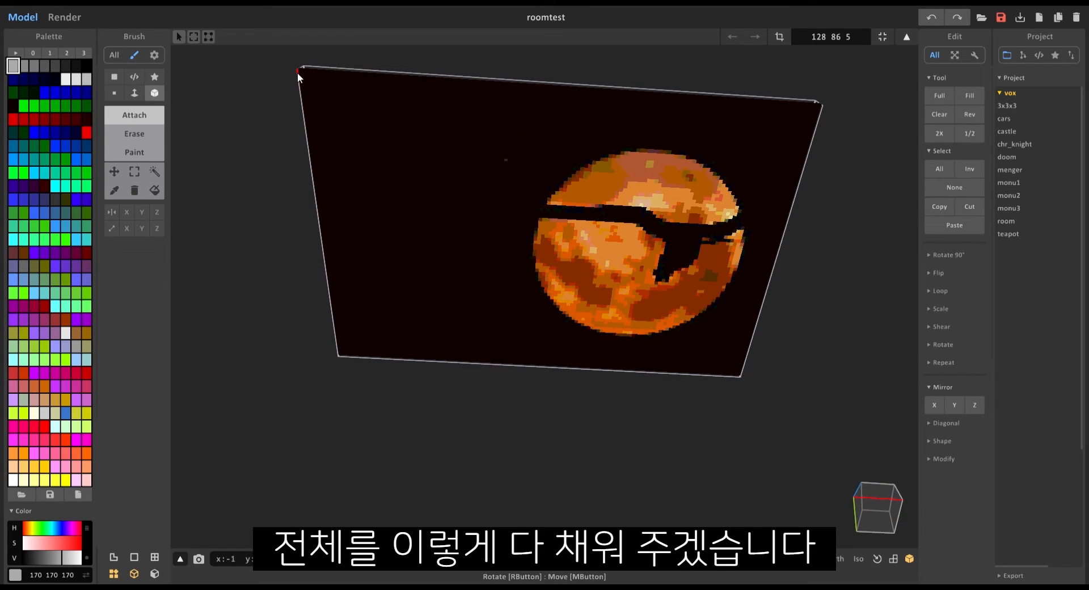
pyautogui.moveTo(301, 73)
pyautogui.mouseDown()
pyautogui.moveTo(323, 97)
pyautogui.moveTo(719, 324)
pyautogui.moveTo(760, 412)
pyautogui.moveTo(803, 399)
pyautogui.moveTo(805, 425)
pyautogui.moveTo(825, 433)
pyautogui.mouseUp()
pyautogui.moveTo(825, 433); pyautogui.dragTo(510, 204, button='right')
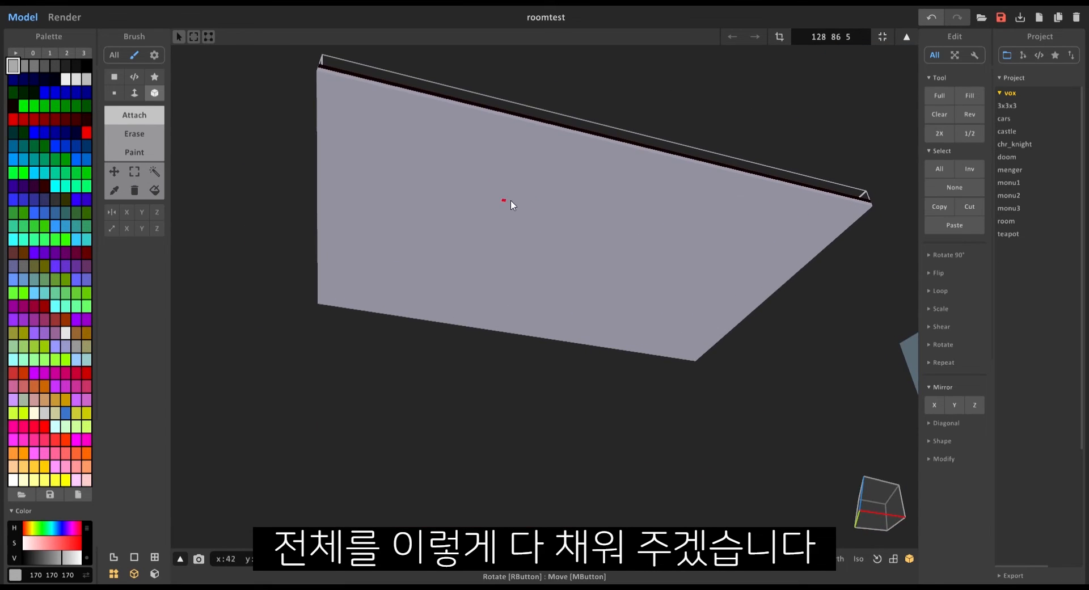
pyautogui.moveTo(384, 137); pyautogui.dragTo(475, 268, button='right')
# With X and Y mirroring on, paint a grey border about three voxels wide around all four edges of the picture
pyautogui.click(134, 152)
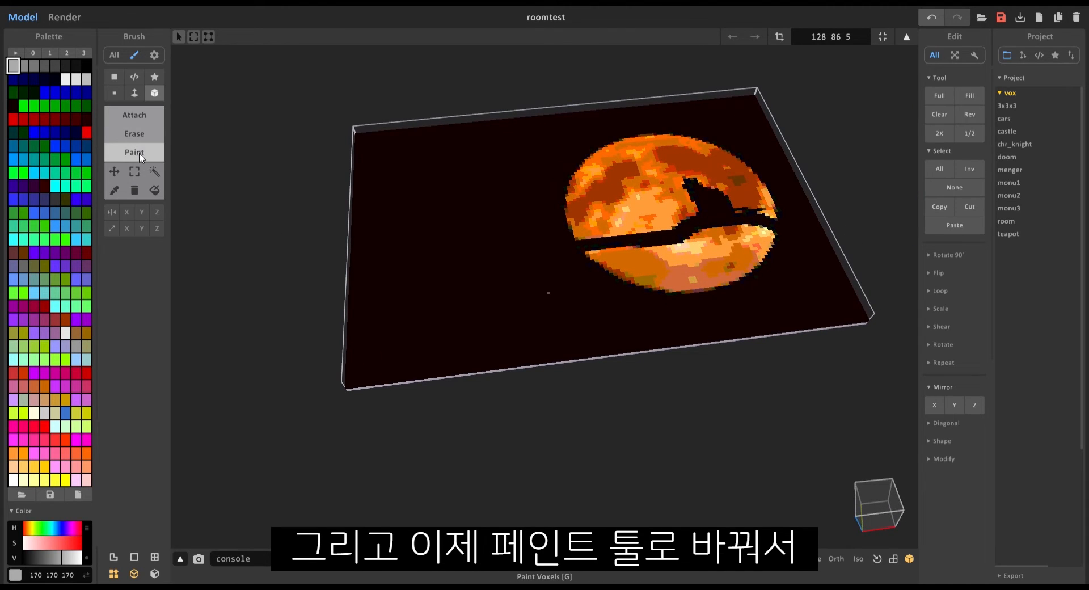
pyautogui.moveTo(408, 207)
pyautogui.mouseDown(button='right')
pyautogui.moveTo(406, 391)
pyautogui.moveTo(525, 355)
pyautogui.mouseUp(button='right')
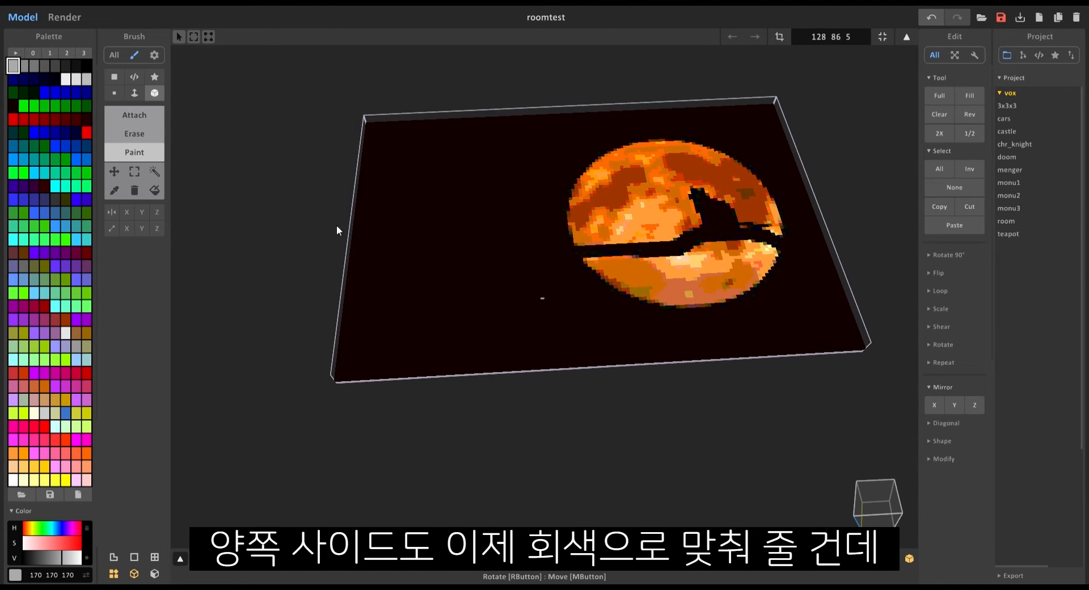
pyautogui.moveTo(813, 118); pyautogui.dragTo(680, 329, button='right')
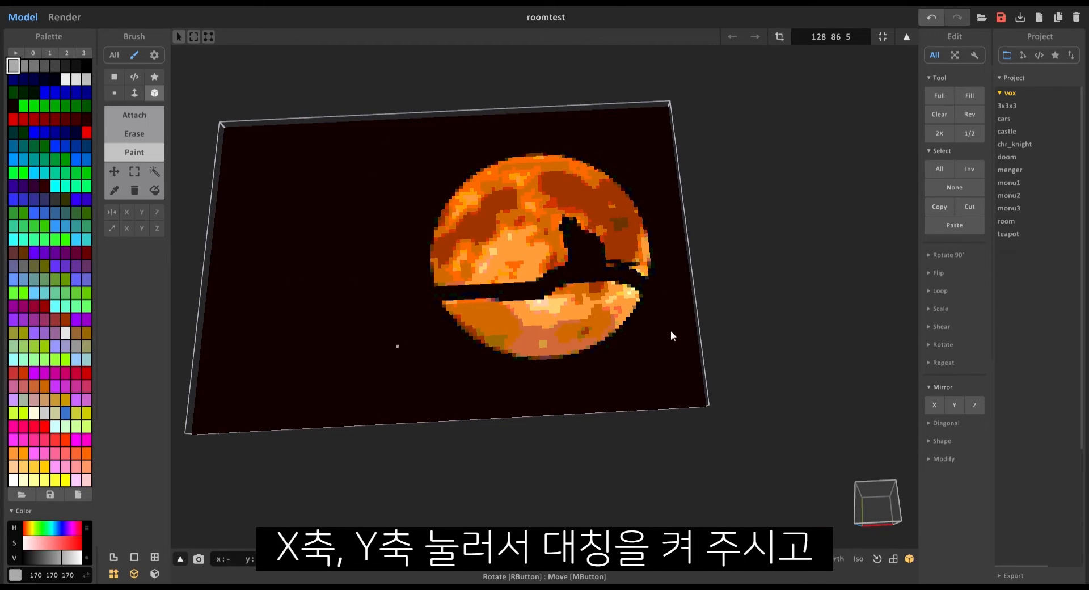
pyautogui.click(126, 212)
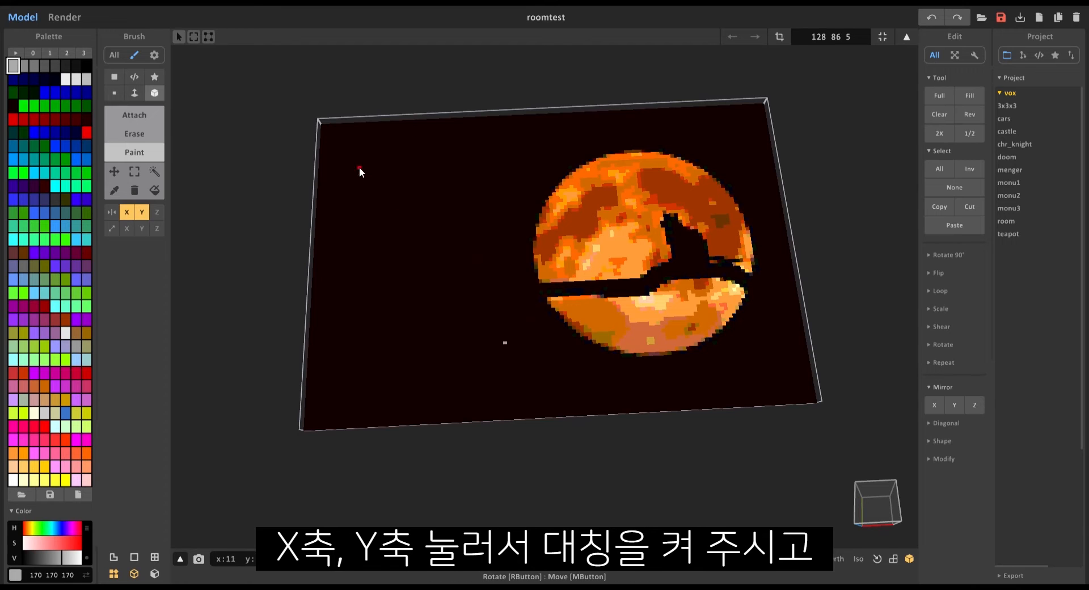
pyautogui.moveTo(359, 167); pyautogui.dragTo(370, 114, button='right')
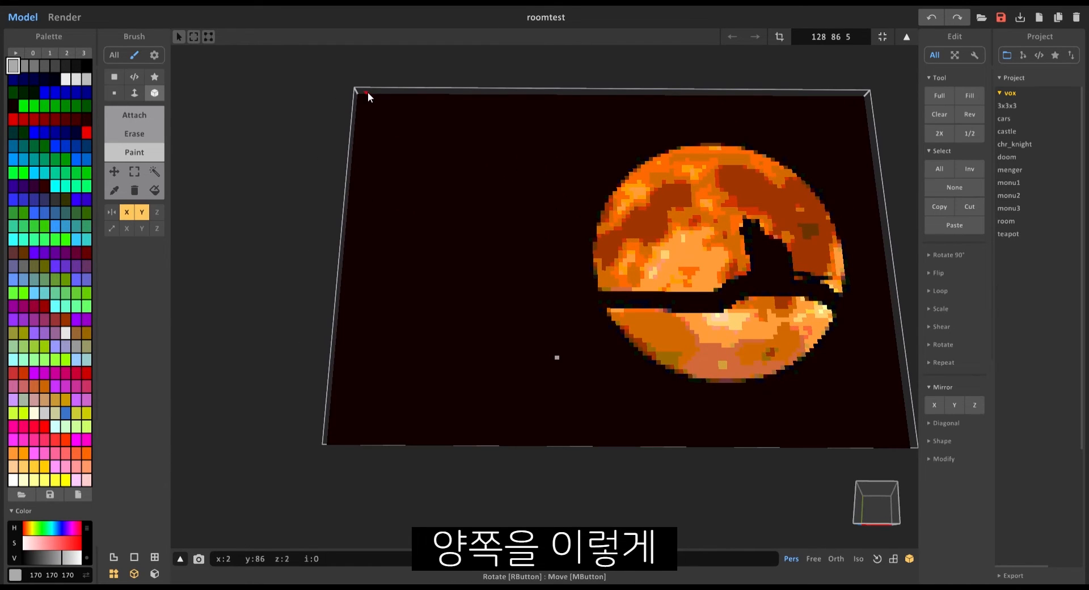
pyautogui.moveTo(367, 96)
pyautogui.mouseDown()
pyautogui.moveTo(363, 230)
pyautogui.moveTo(347, 249)
pyautogui.moveTo(346, 239)
pyautogui.moveTo(347, 265)
pyautogui.mouseUp()
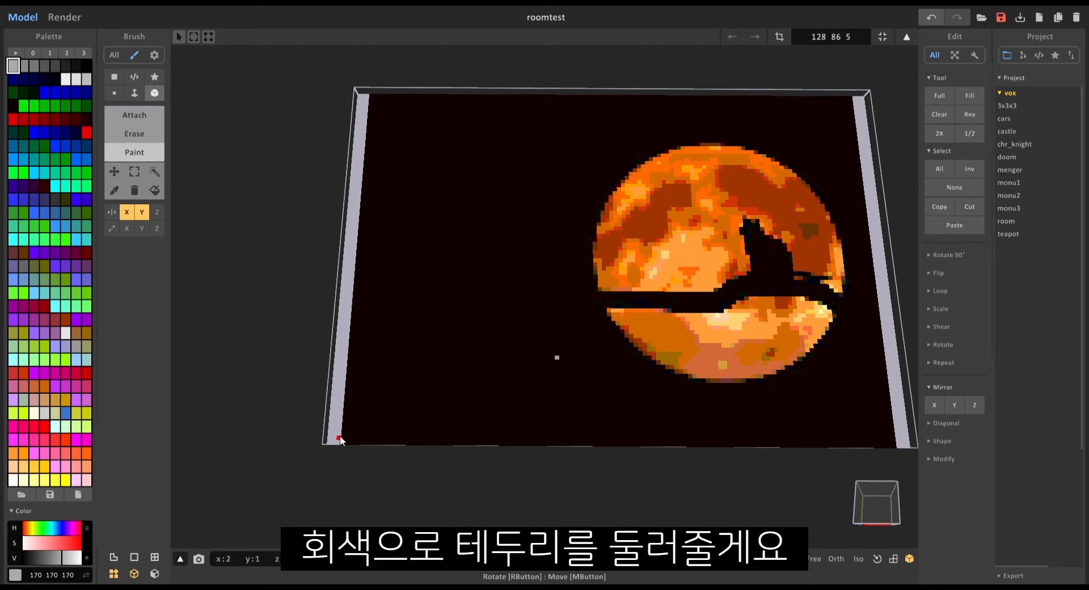
pyautogui.moveTo(342, 431); pyautogui.dragTo(619, 442)
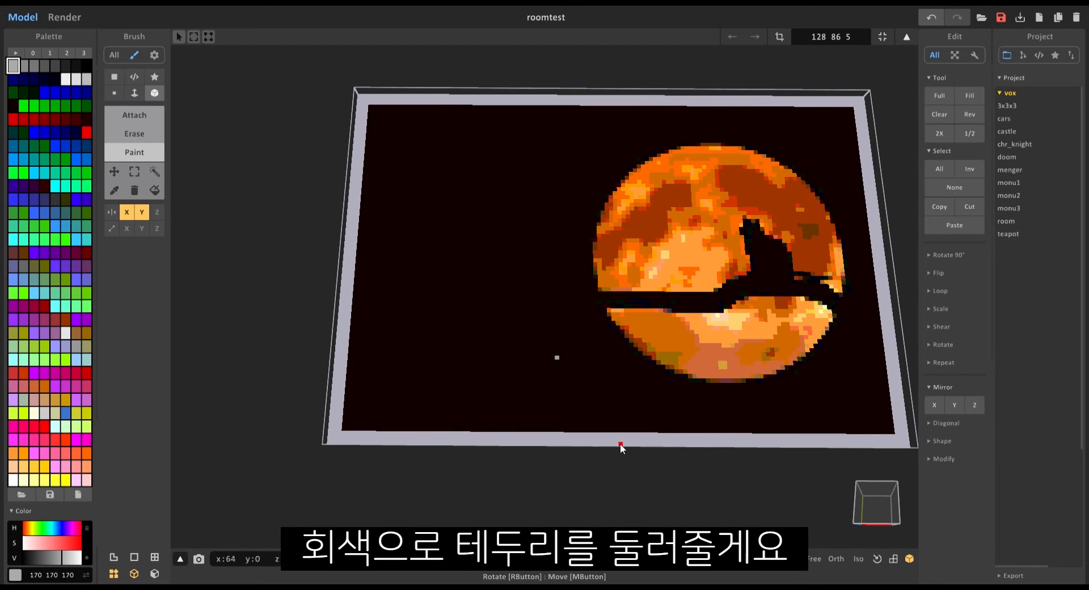
pyautogui.moveTo(621, 444)
pyautogui.mouseDown(button='right')
pyautogui.moveTo(625, 325)
pyautogui.moveTo(615, 350)
pyautogui.moveTo(640, 374)
pyautogui.mouseUp(button='right')
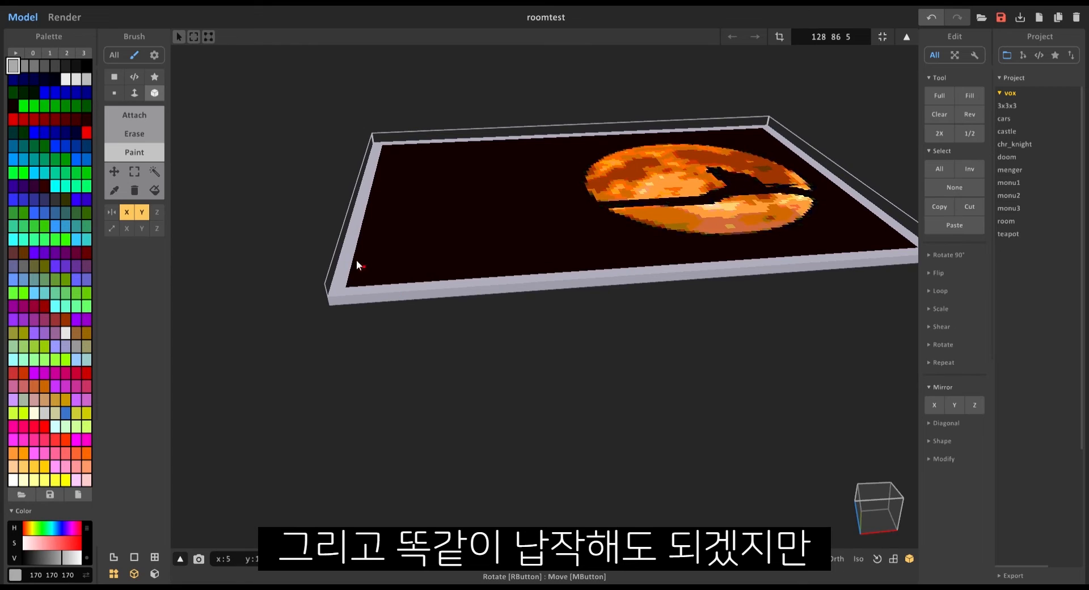
# Extrude the grey border upward with the Face brush in Attach mode so it stands above the picture as a frame
pyautogui.moveTo(357, 265); pyautogui.dragTo(357, 245, button='right')
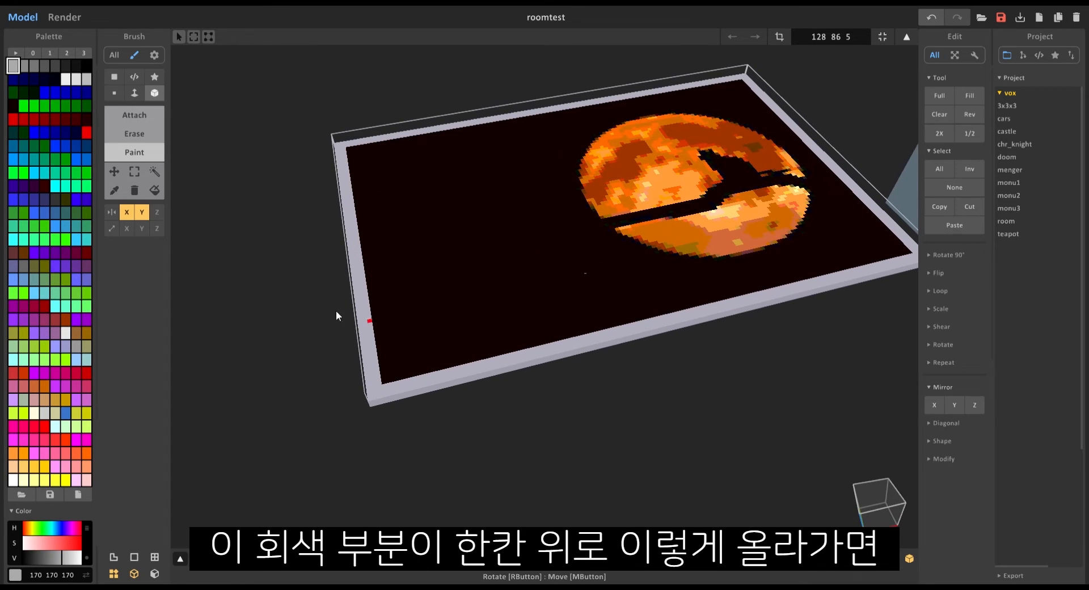
pyautogui.click(134, 93)
pyautogui.click(128, 119)
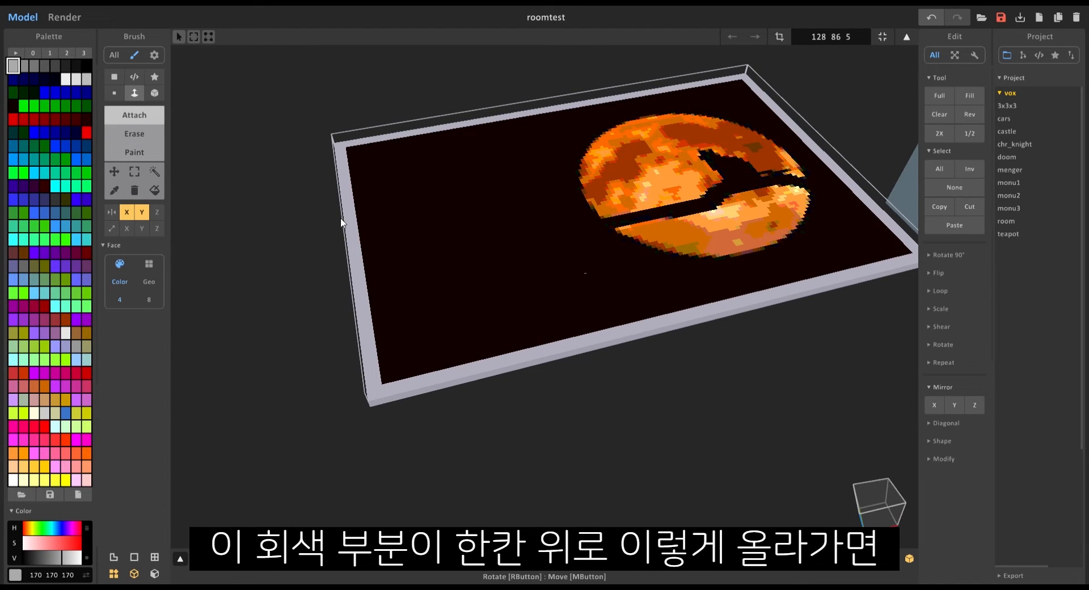
pyautogui.moveTo(349, 223); pyautogui.dragTo(339, 195)
pyautogui.moveTo(643, 250); pyautogui.dragTo(696, 305, button='right')
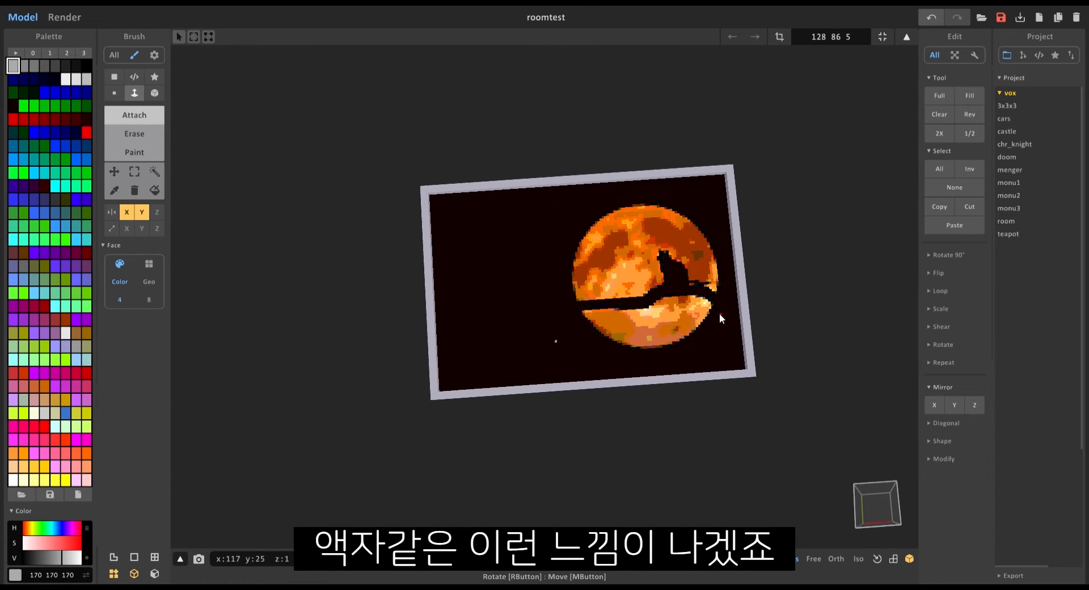
# Sample the picture's dark background colour (17 0 0) and paint over the stray grey voxel with X and Y mirroring off
pyautogui.scroll(4, 719, 313)
pyautogui.click(114, 190)
pyautogui.click(486, 243)
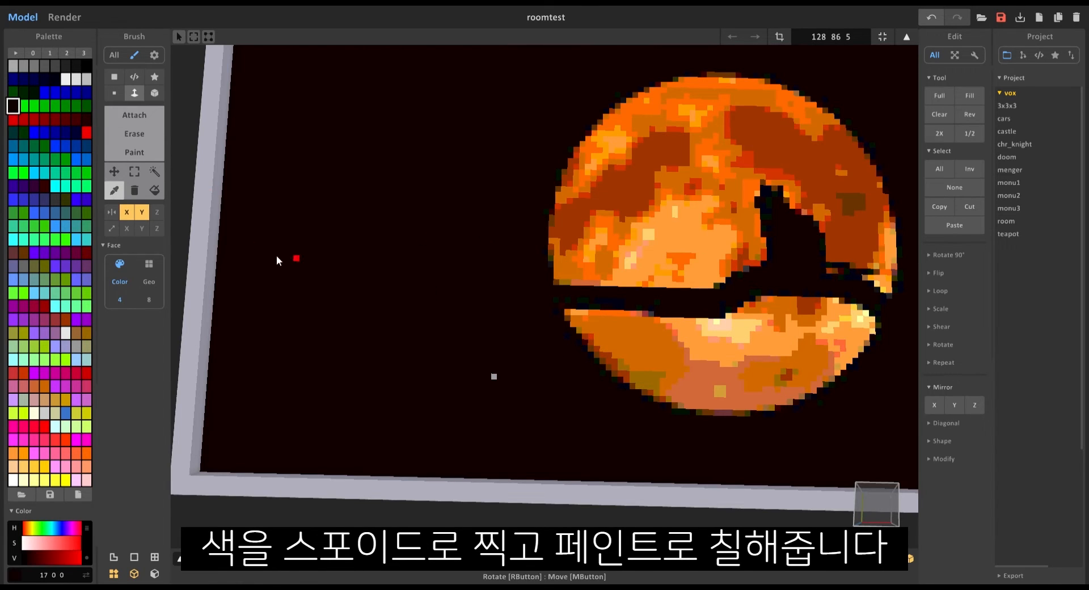
pyautogui.click(134, 152)
pyautogui.click(154, 92)
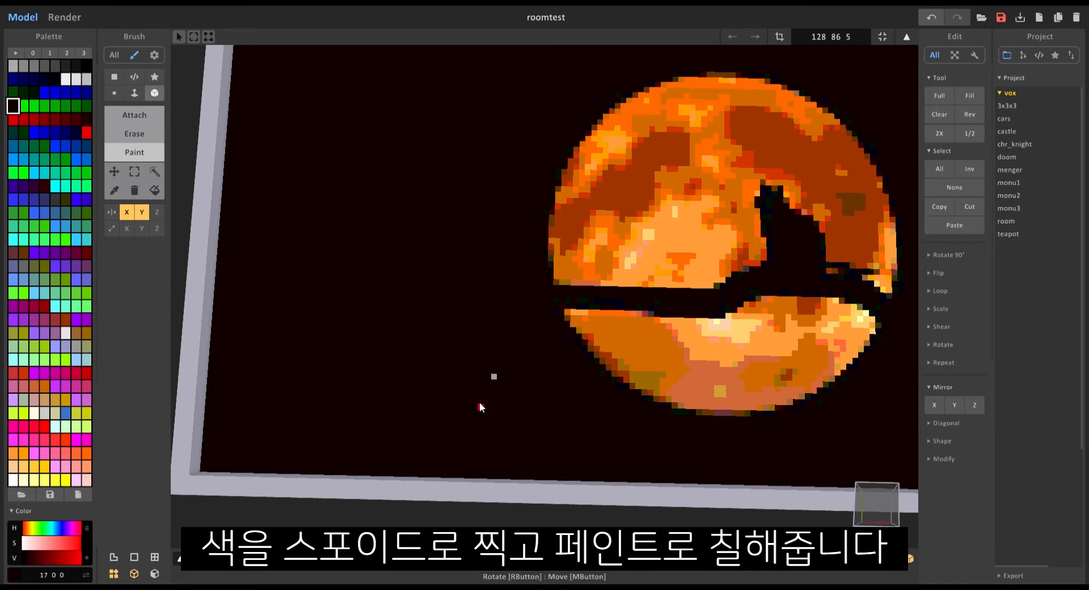
pyautogui.click(497, 382)
pyautogui.hotkey('ctrl', 'z')
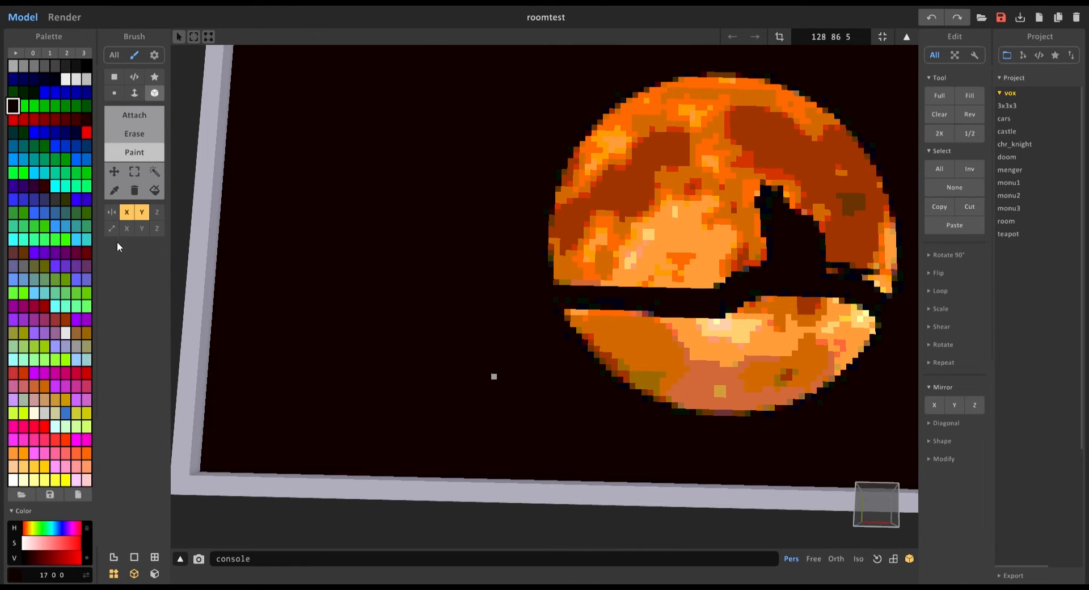
pyautogui.click(126, 211)
pyautogui.click(142, 212)
pyautogui.click(494, 374)
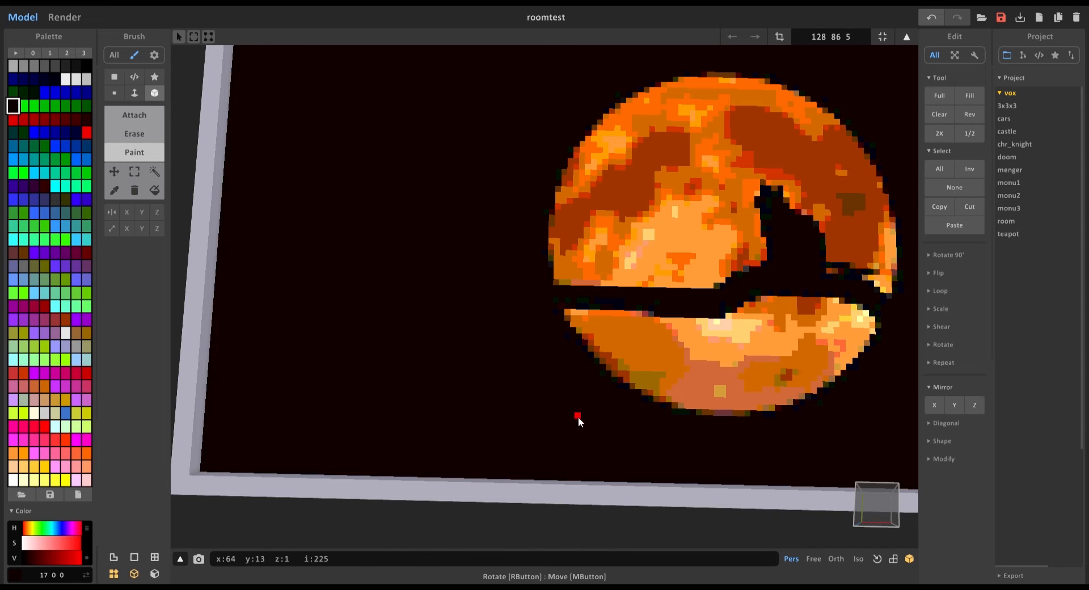
# Leave model editing and move the framed picture into the room, placing it above the desk near the back wall
pyautogui.scroll(-5, 577, 416)
pyautogui.moveTo(569, 418); pyautogui.dragTo(568, 327, button='right')
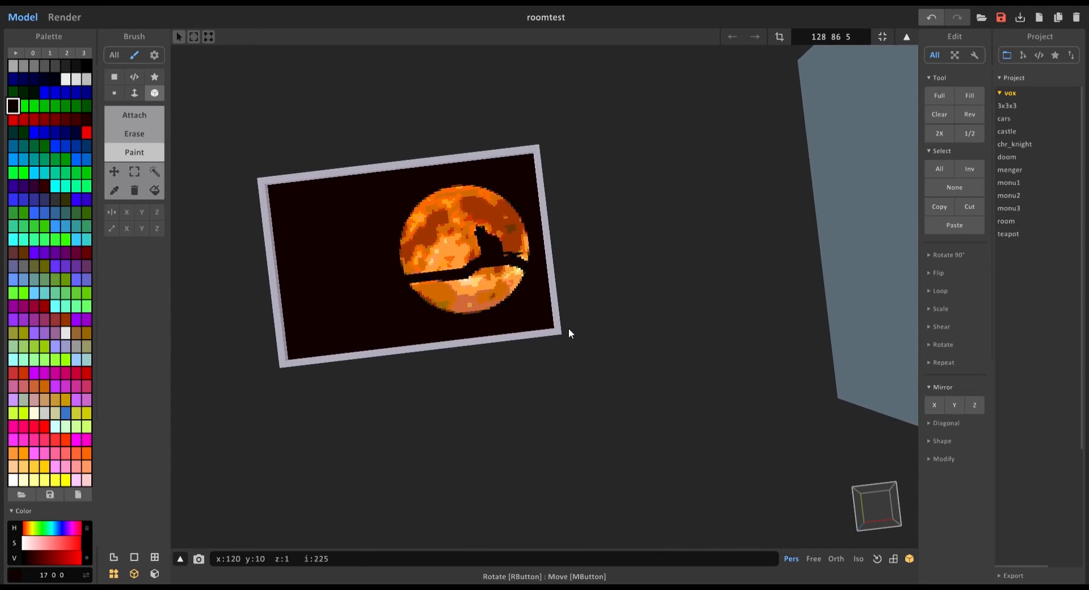
pyautogui.scroll(-5, 412, 312)
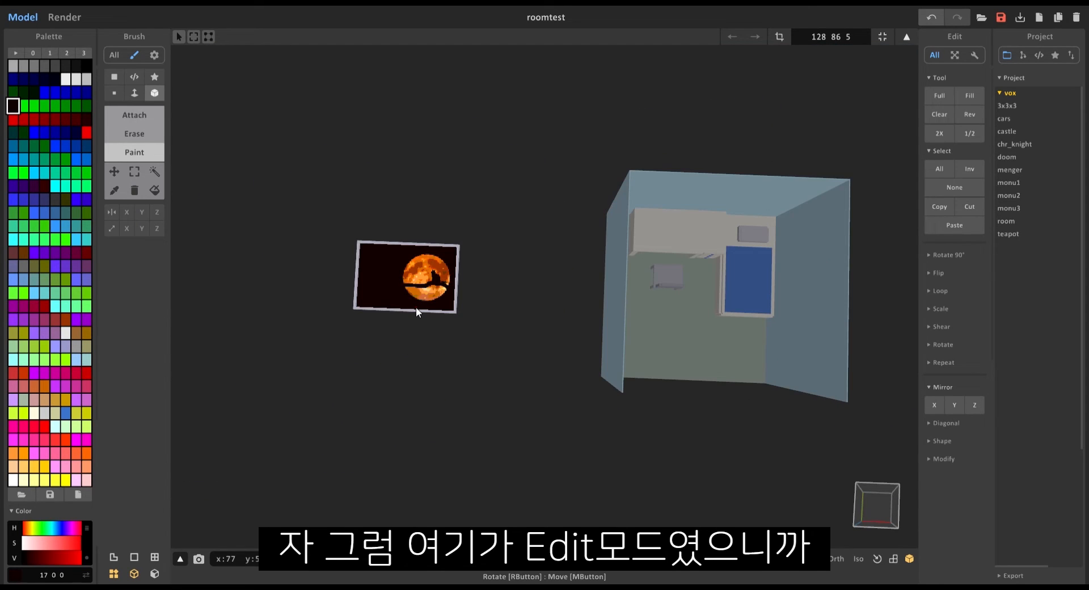
pyautogui.press('Tab')
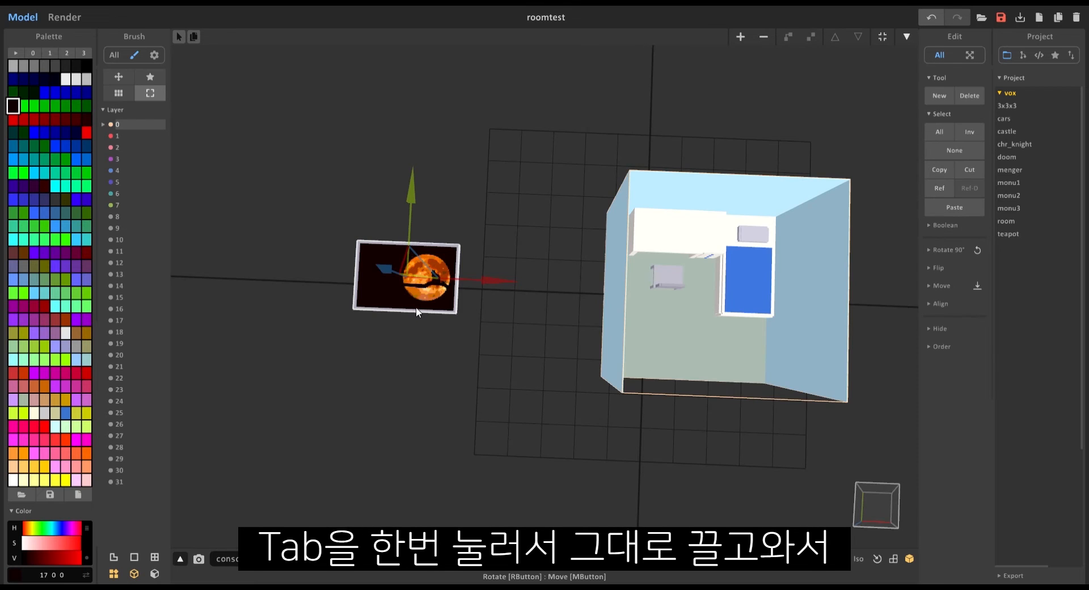
pyautogui.moveTo(373, 241); pyautogui.dragTo(390, 286, button='right')
pyautogui.moveTo(390, 286); pyautogui.dragTo(777, 277)
pyautogui.moveTo(742, 304); pyautogui.dragTo(712, 250, button='right')
pyautogui.scroll(5, 712, 250)
pyautogui.moveTo(755, 277); pyautogui.dragTo(545, 306, button='middle')
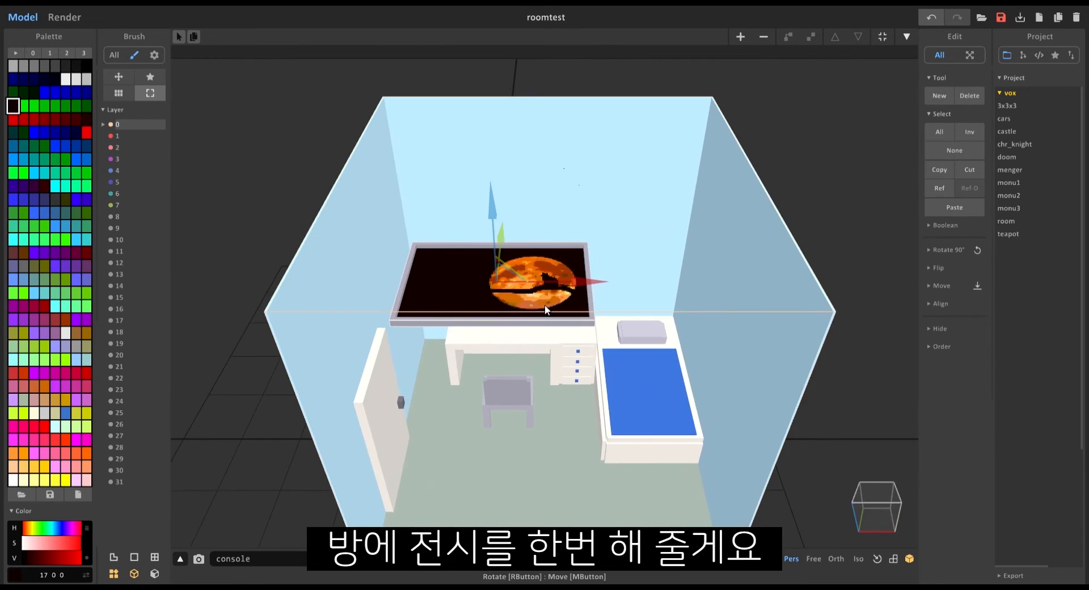
pyautogui.moveTo(590, 280); pyautogui.dragTo(650, 279)
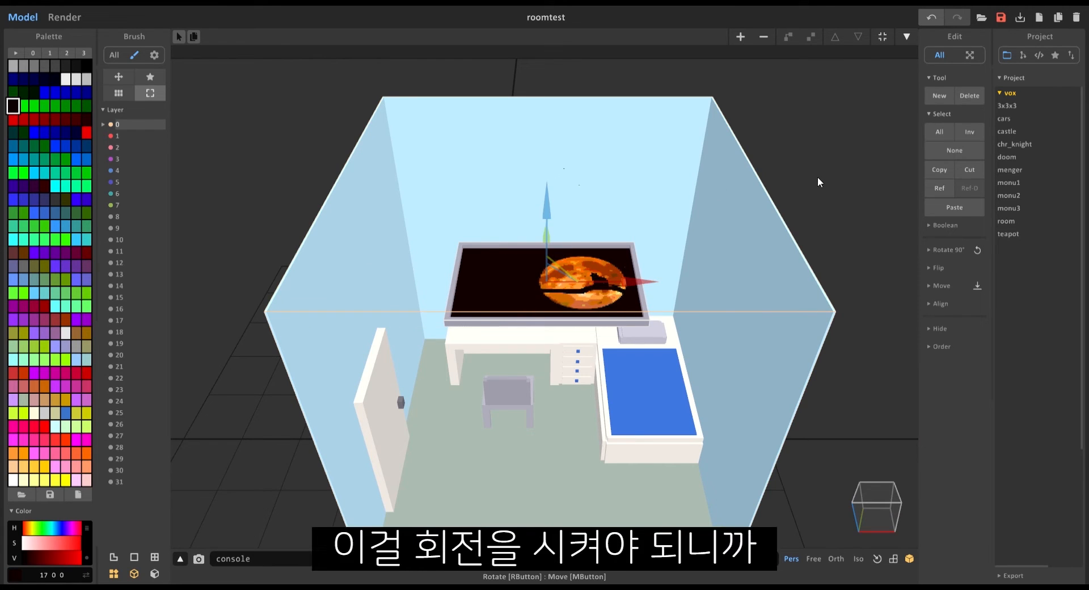
# Rotate the framed picture 90° about the X axis and hang it upright on the back wall above the desk and bed
pyautogui.click(960, 250)
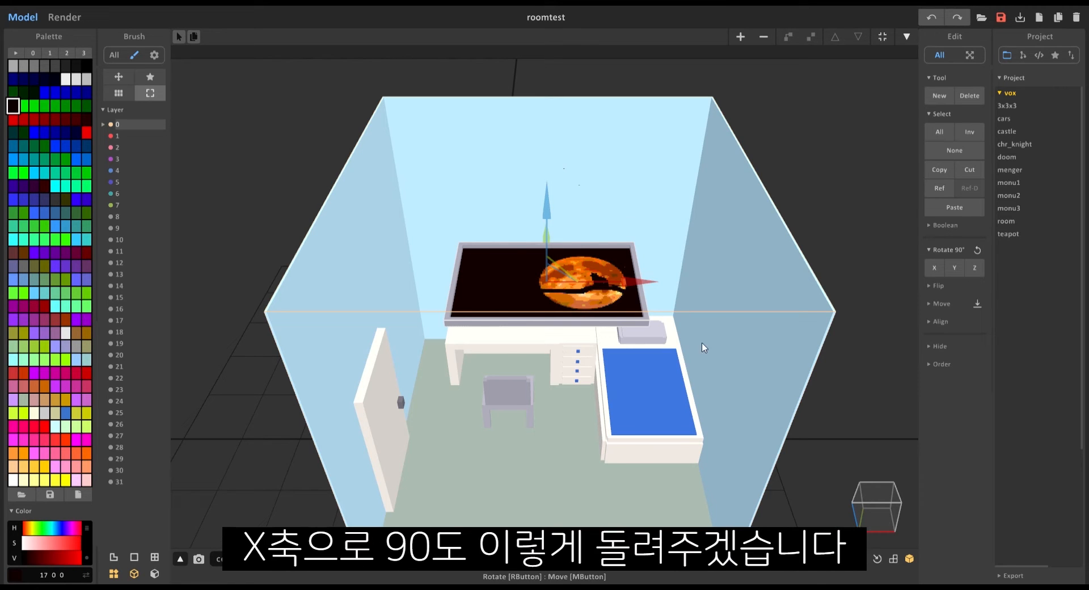
pyautogui.click(934, 267)
pyautogui.moveTo(489, 332); pyautogui.dragTo(726, 365, button='right')
pyautogui.moveTo(678, 324); pyautogui.dragTo(545, 267)
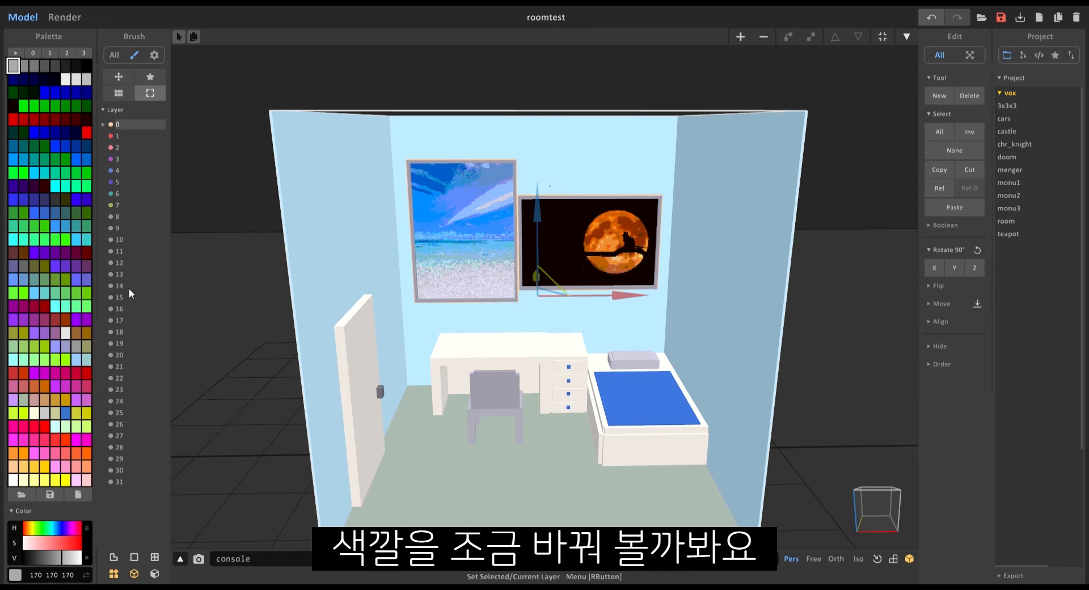
# Enter model editing, sample the wall and floor colours, and change them to 231 231 231 for the walls and 183 183 183 for the floor
pyautogui.press('Tab')
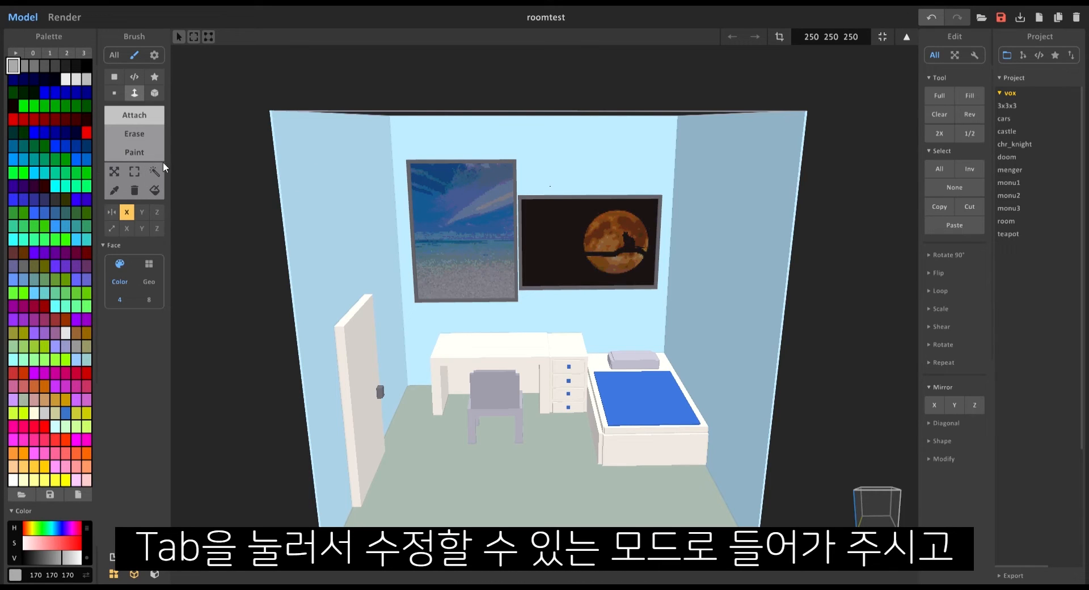
pyautogui.click(115, 192)
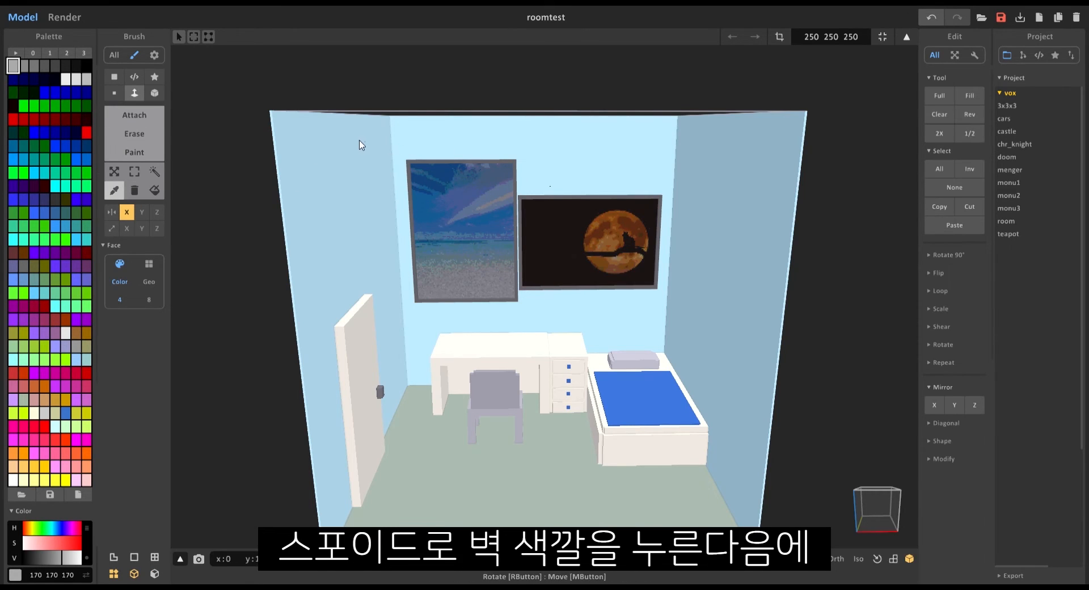
pyautogui.click(360, 140)
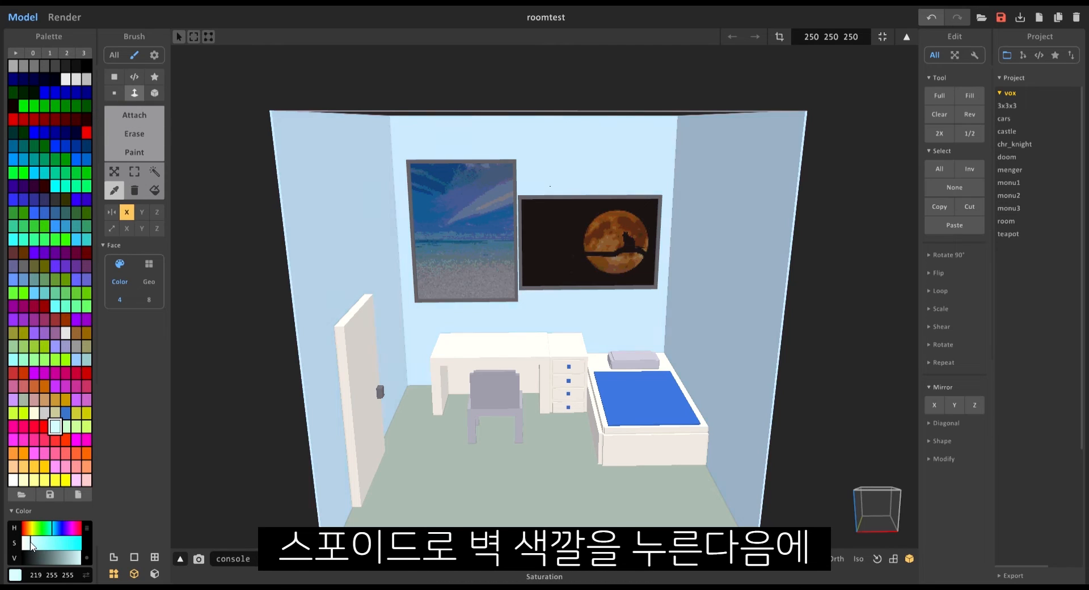
pyautogui.click(23, 542)
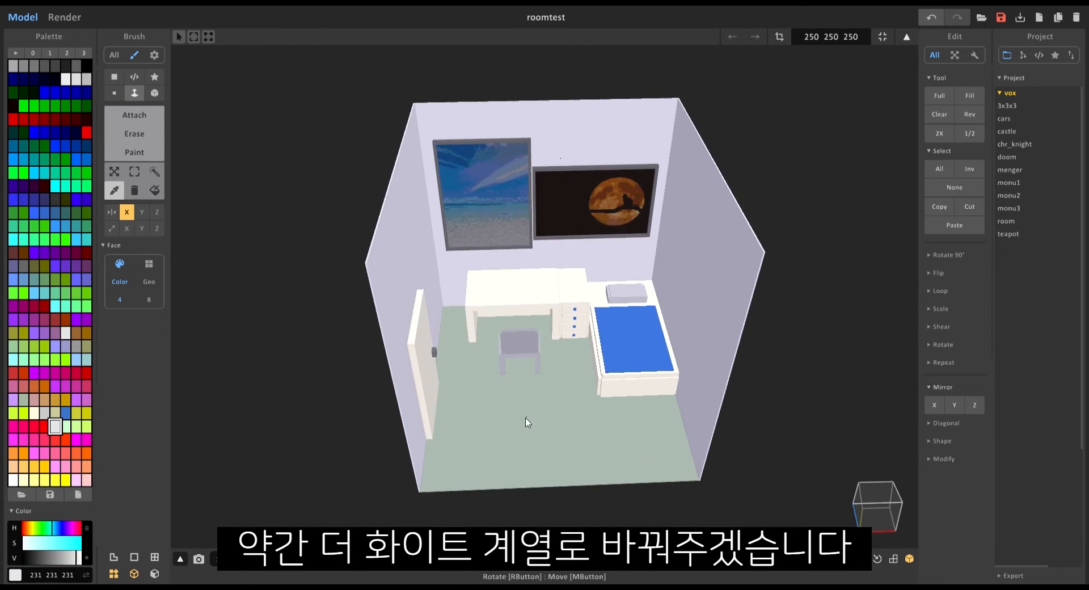
pyautogui.click(525, 417)
pyautogui.moveTo(30, 544); pyautogui.dragTo(2, 552)
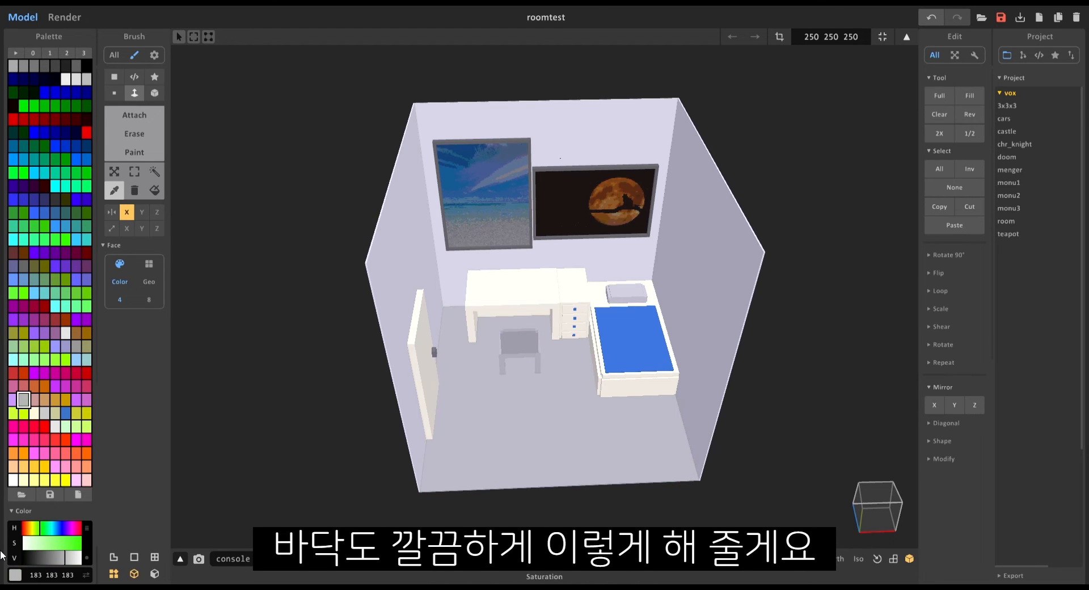
# Leave model editing and return to the whole scene with the room object
pyautogui.moveTo(623, 390); pyautogui.dragTo(554, 424, button='right')
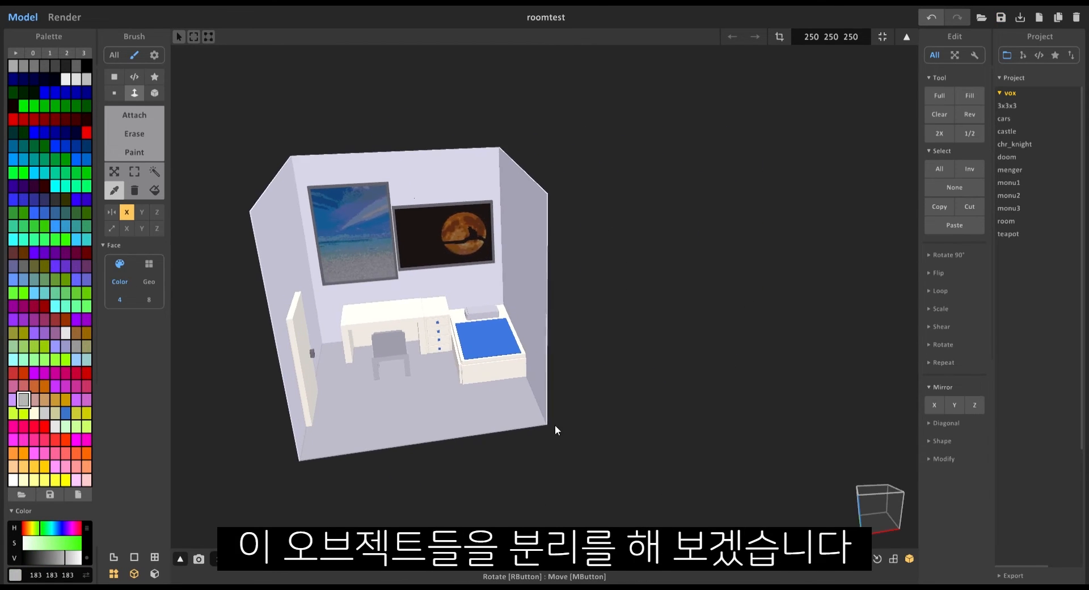
pyautogui.moveTo(437, 361); pyautogui.dragTo(397, 359, button='right')
pyautogui.moveTo(481, 291); pyautogui.dragTo(563, 308, button='middle')
pyautogui.scroll(2, 567, 232)
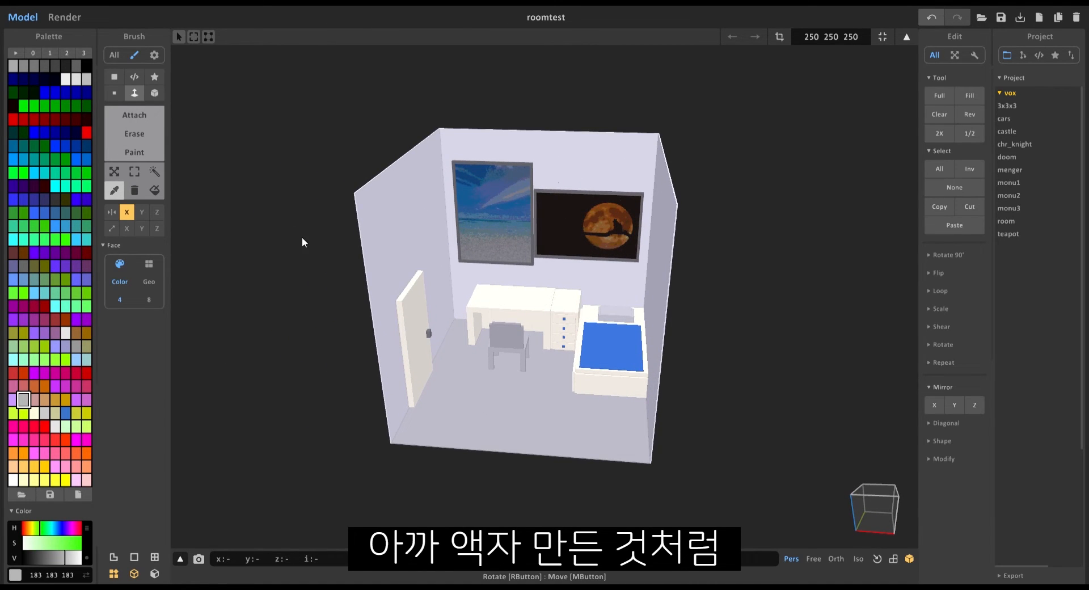
pyautogui.click(499, 195)
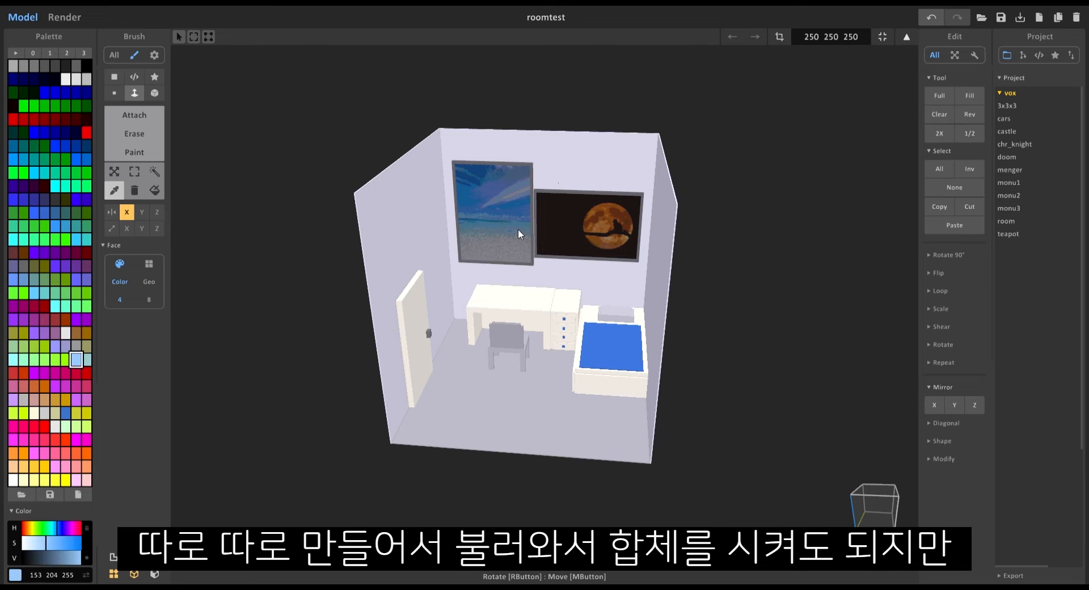
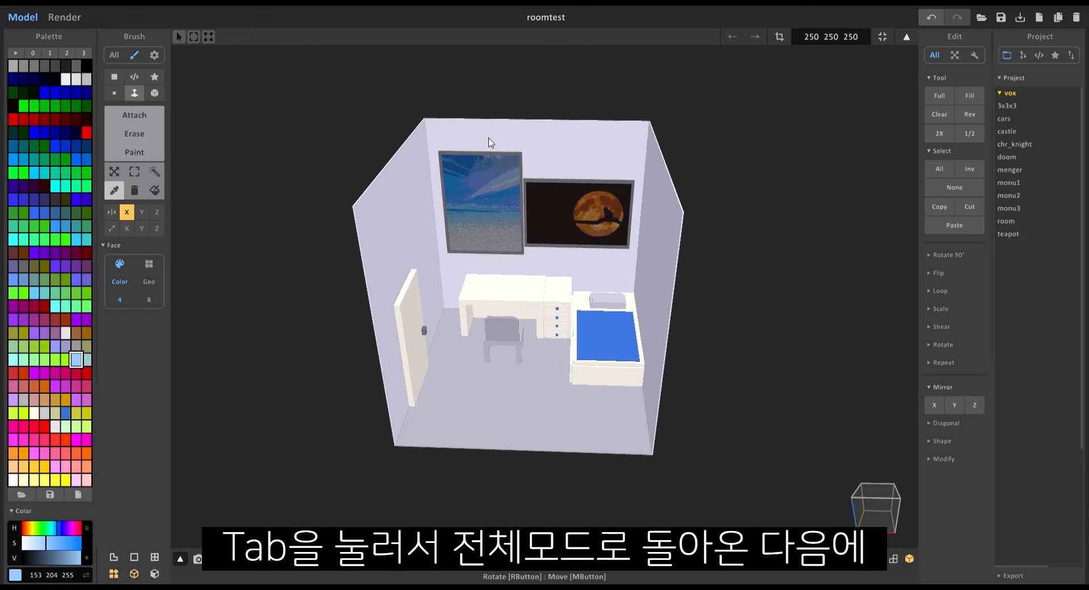
pyautogui.press('Tab')
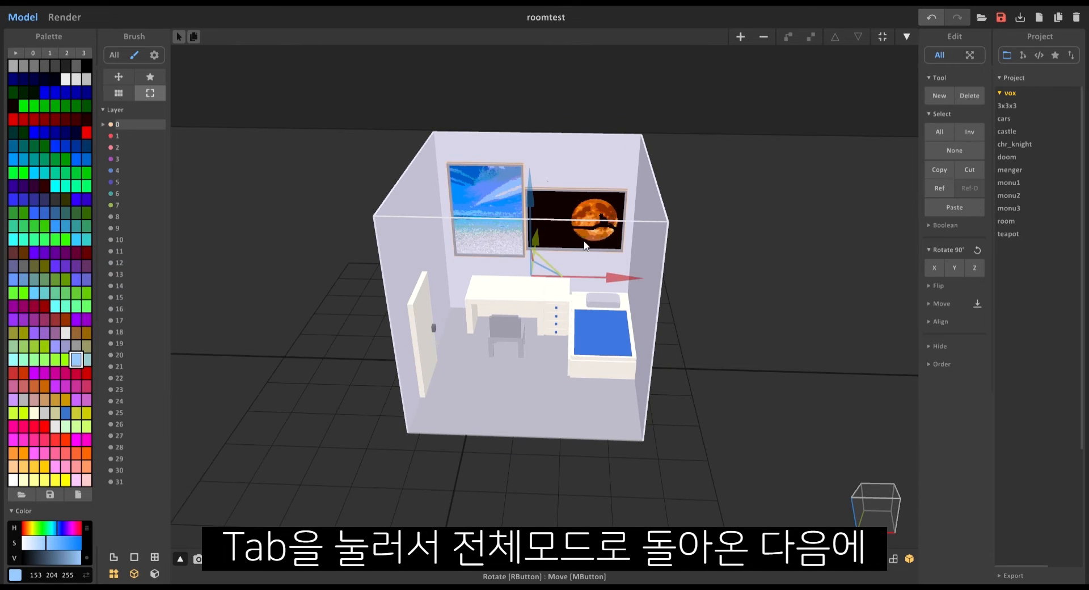
pyautogui.scroll(-3, 584, 245)
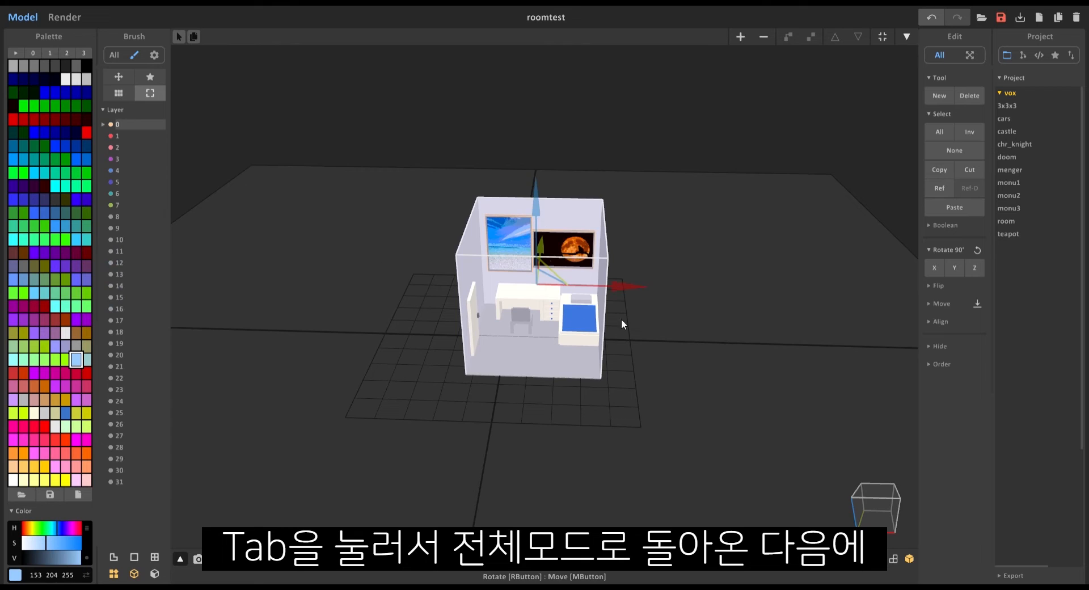
pyautogui.moveTo(621, 320); pyautogui.dragTo(626, 387, button='right')
# Try duplicating the room model beside the original with copy and paste, and undo the pasted copy
pyautogui.hotkey('ctrl', 'z')
pyautogui.moveTo(646, 301)
pyautogui.mouseDown(button='right')
pyautogui.moveTo(649, 272)
pyautogui.moveTo(636, 292)
pyautogui.moveTo(654, 308)
pyautogui.mouseUp(button='right')
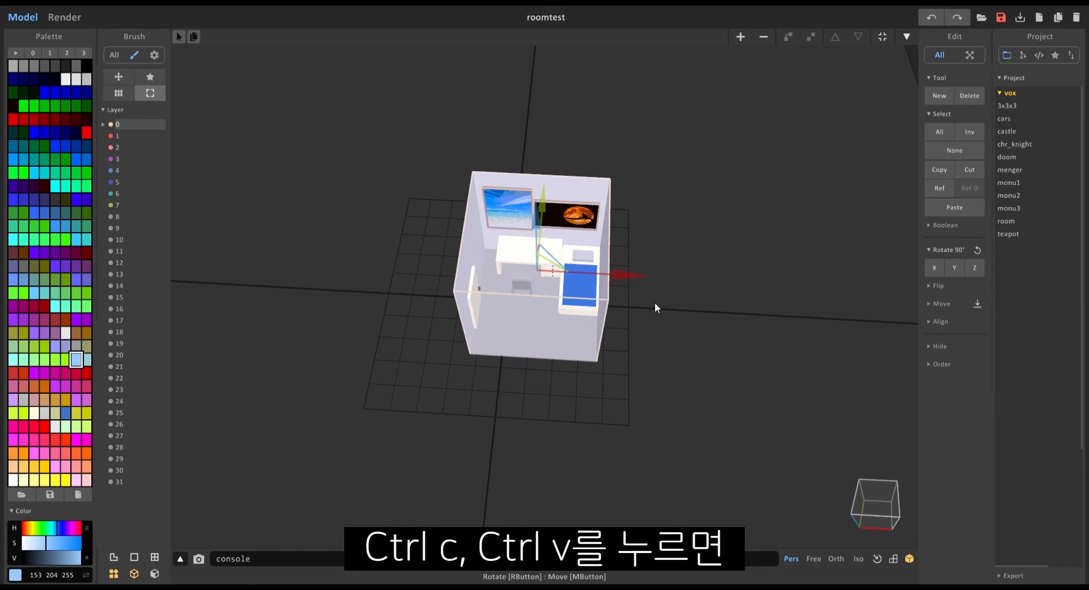
pyautogui.hotkey('ctrl', 'c')
pyautogui.hotkey('ctrl', 'v')
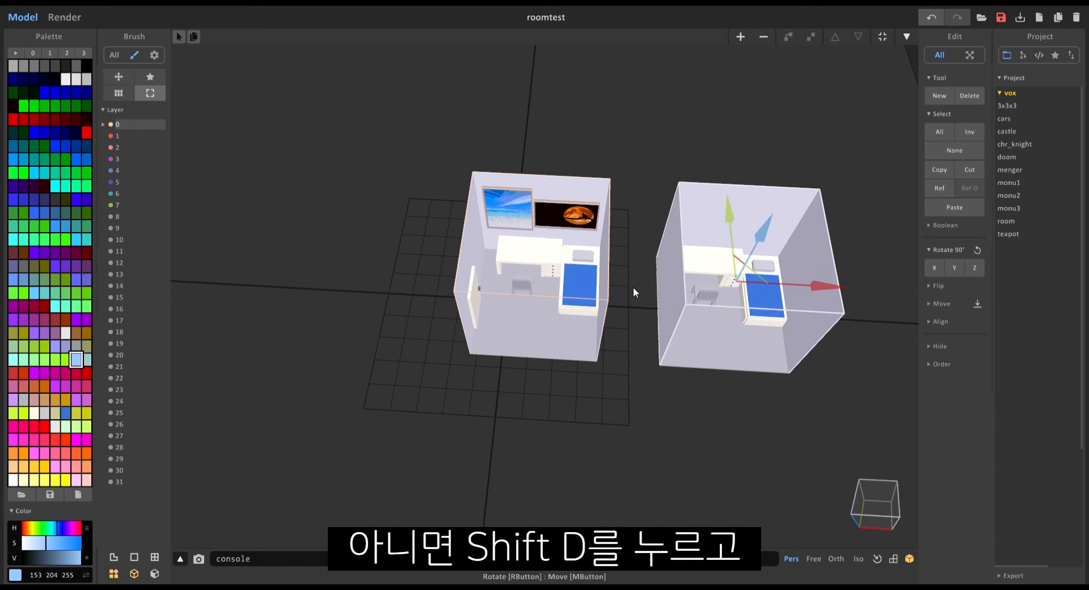
pyautogui.hotkey('ctrl', 'z')
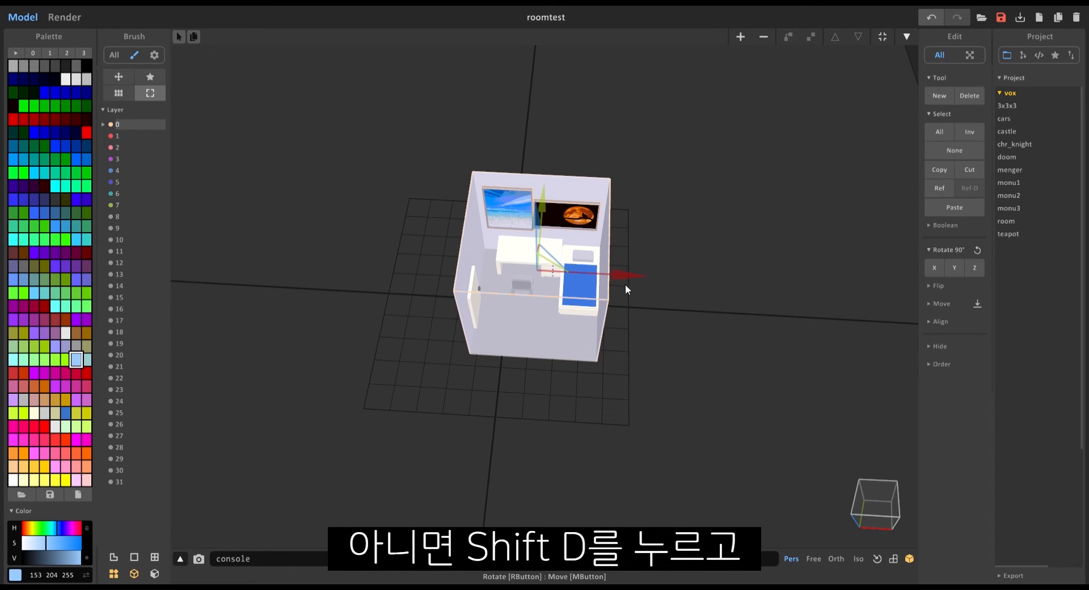
# Duplicate the room model along the X axis so the copy stands beside the original
pyautogui.hotkey('shift', 'd')
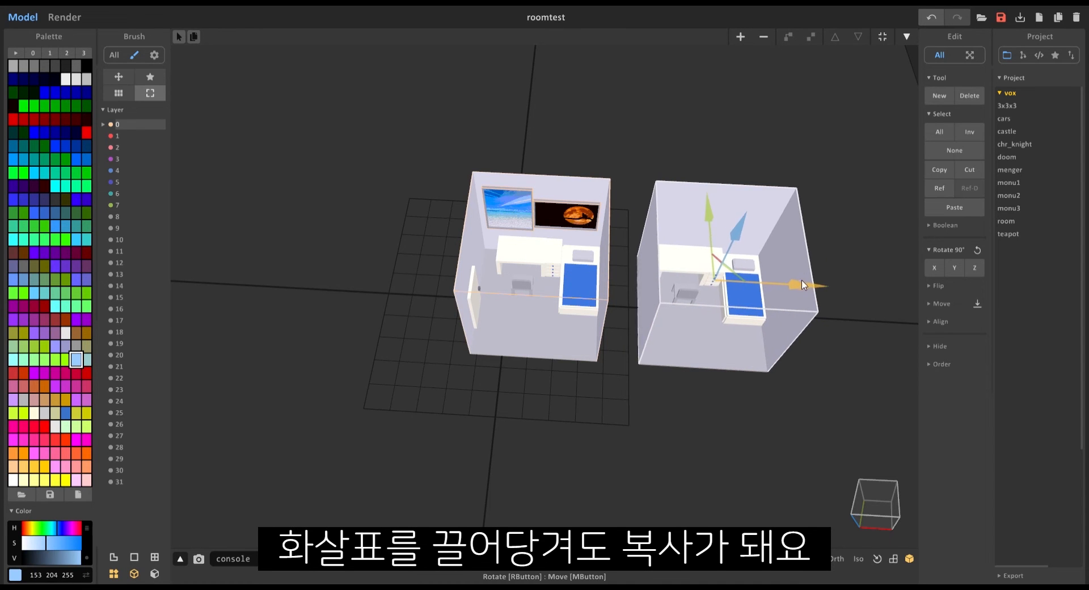
pyautogui.moveTo(688, 336); pyautogui.dragTo(727, 372, button='right')
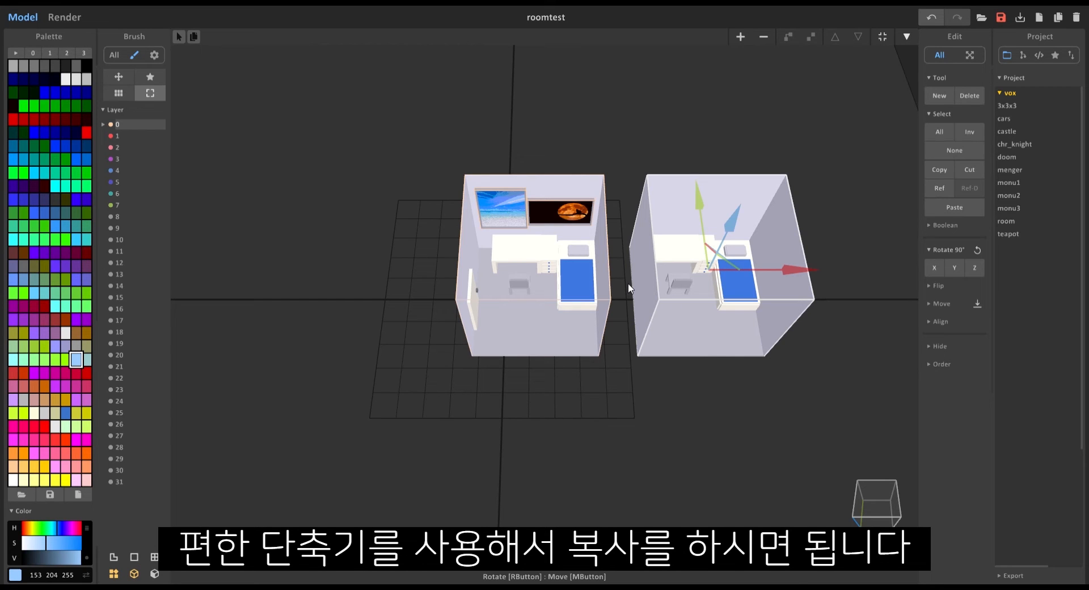
pyautogui.scroll(5, 550, 237)
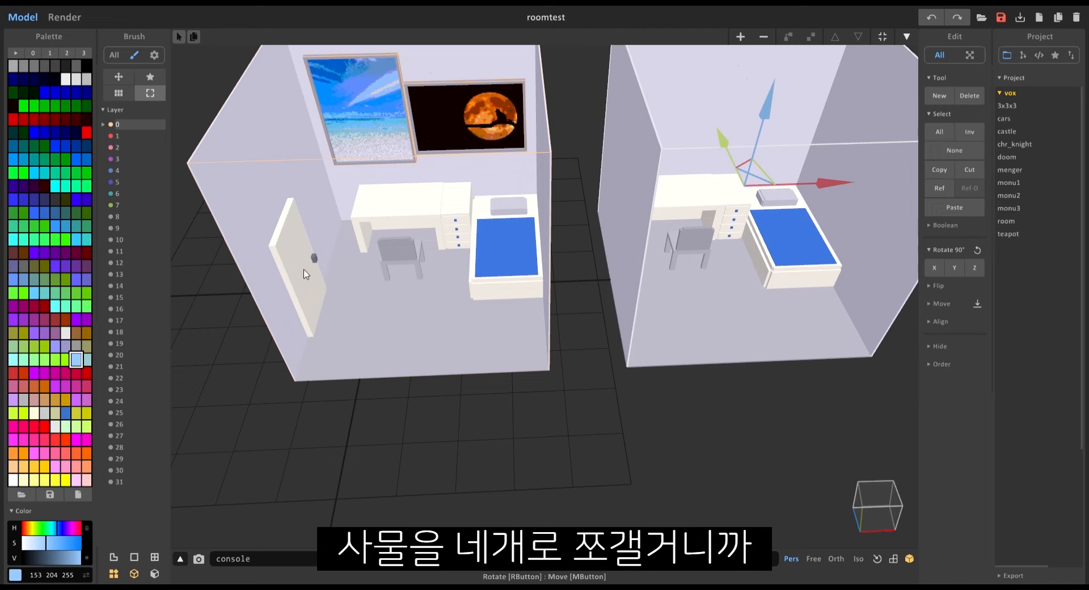
pyautogui.scroll(-3, 442, 244)
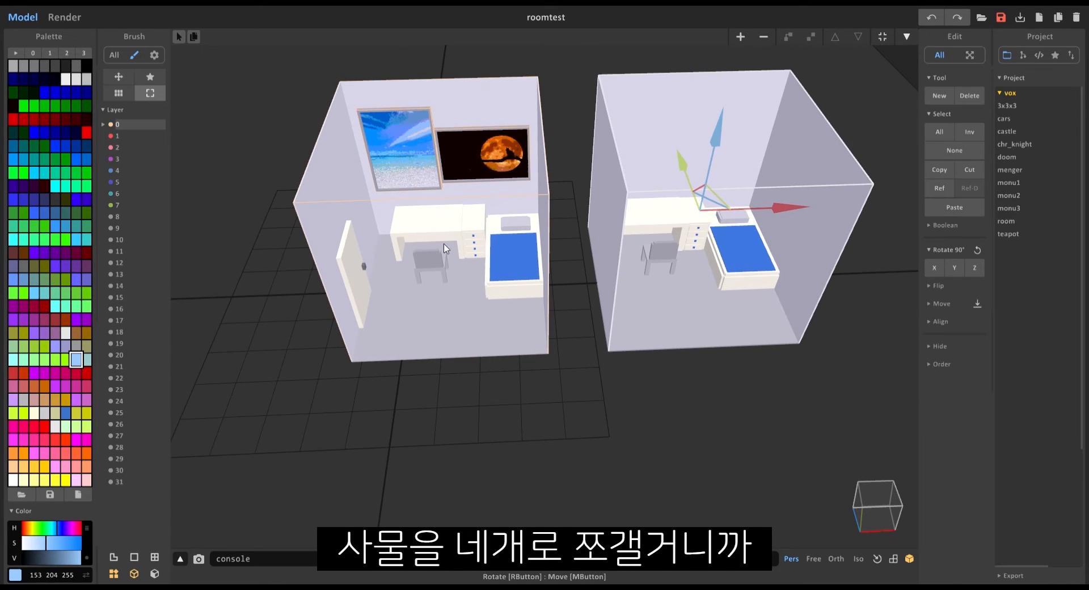
# Duplicate the copied room forward along the Y axis, and duplicate that one along X to complete a two-by-two grid of rooms
pyautogui.moveTo(687, 258); pyautogui.dragTo(687, 315, button='right')
pyautogui.scroll(-4, 699, 315)
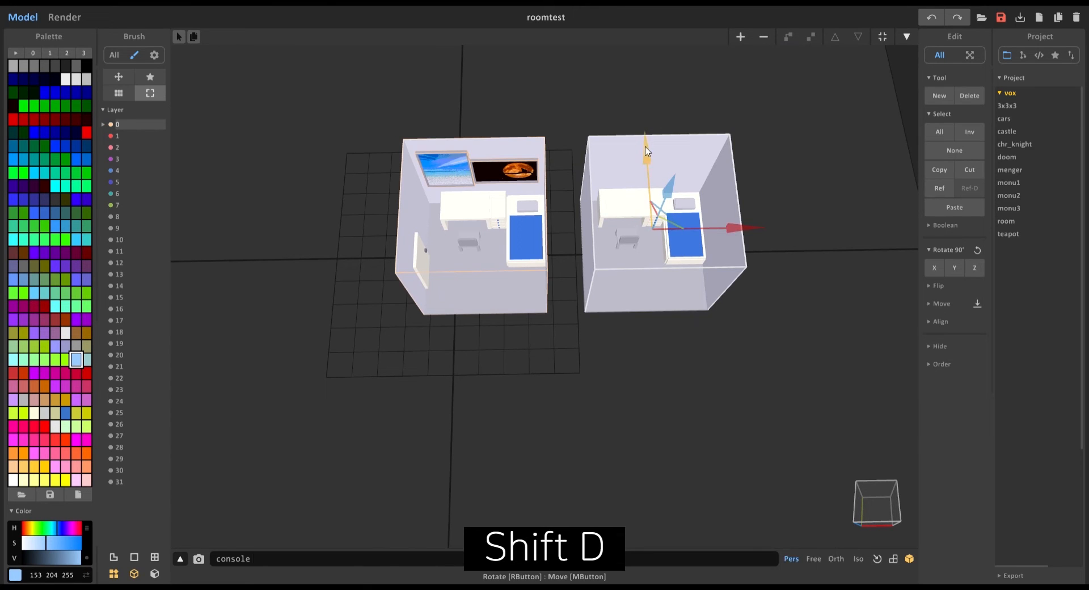
pyautogui.keyDown('shift'); pyautogui.moveTo(650, 152); pyautogui.dragTo(656, 329); pyautogui.keyUp('shift')
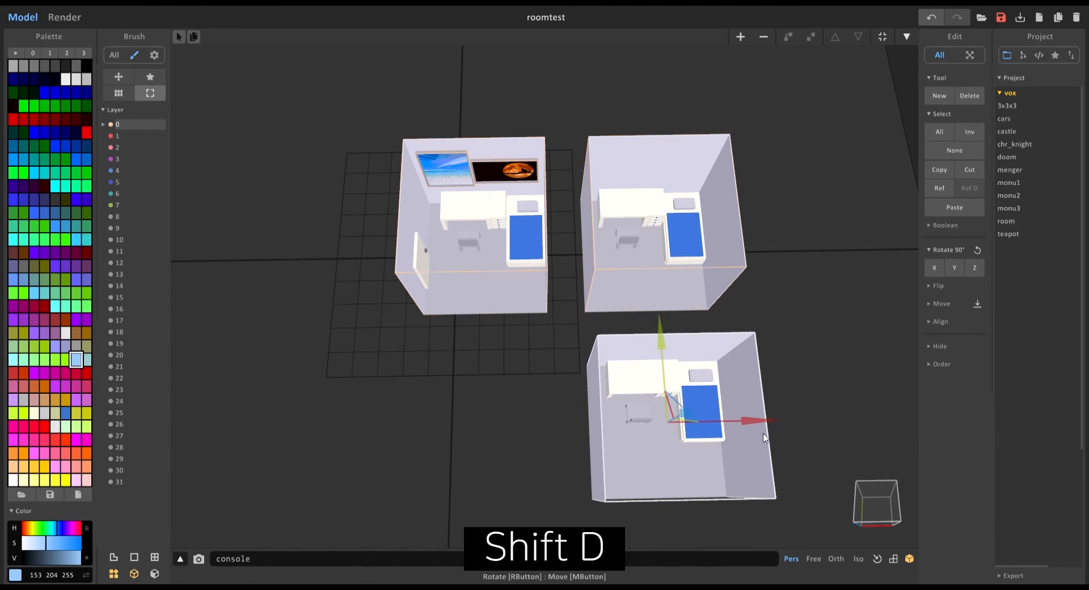
pyautogui.keyDown('shift'); pyautogui.moveTo(757, 421); pyautogui.dragTo(560, 413); pyautogui.keyUp('shift')
pyautogui.moveTo(561, 413)
pyautogui.mouseDown(button='right')
pyautogui.moveTo(659, 344)
pyautogui.moveTo(663, 297)
pyautogui.moveTo(628, 229)
pyautogui.mouseUp(button='right')
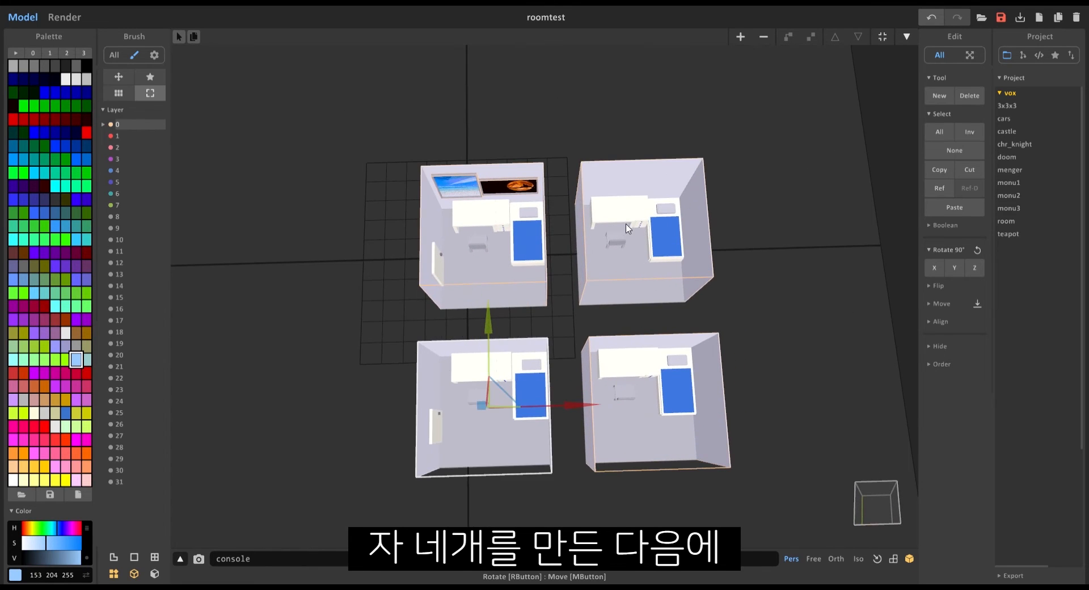
# Edit the second room, beside the original, and erase its walls and floor with the Face brush in Erase mode
pyautogui.click(628, 228)
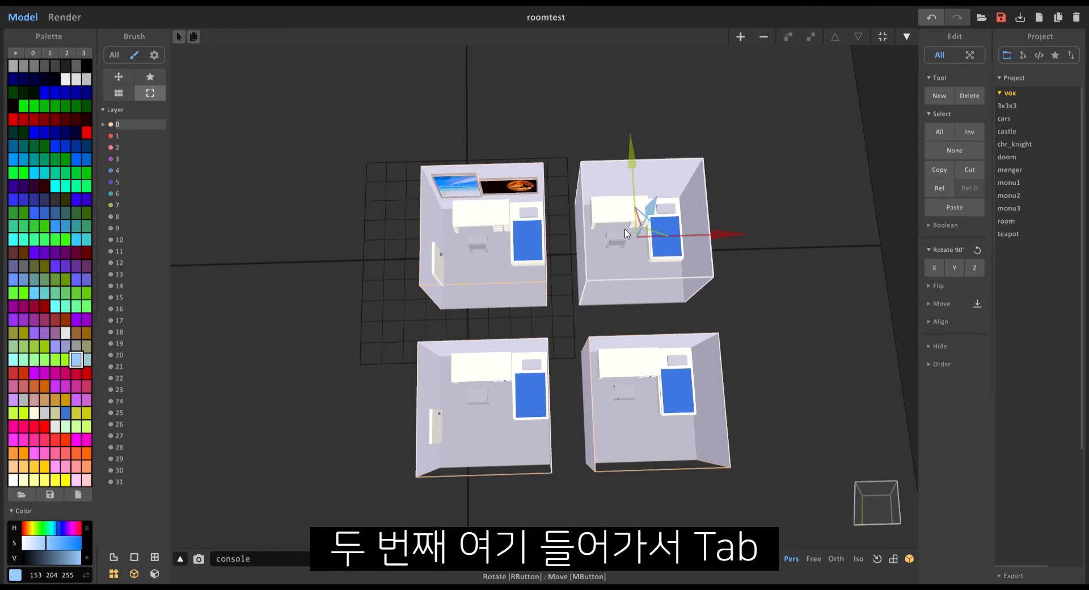
pyautogui.press('Tab')
pyautogui.scroll(3, 640, 236)
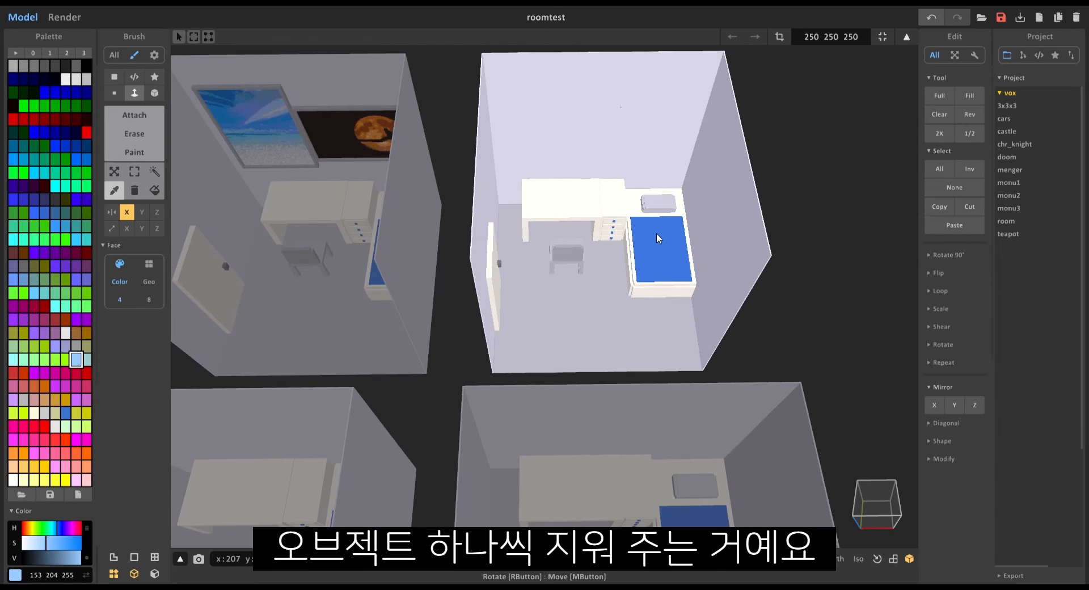
pyautogui.click(137, 136)
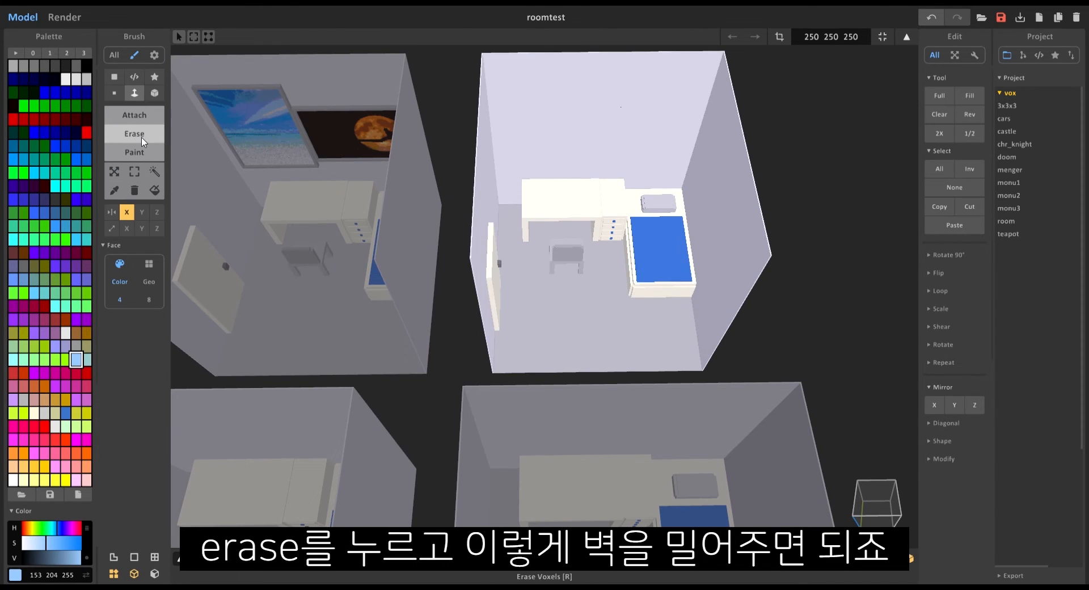
pyautogui.click(641, 165)
pyautogui.click(739, 188)
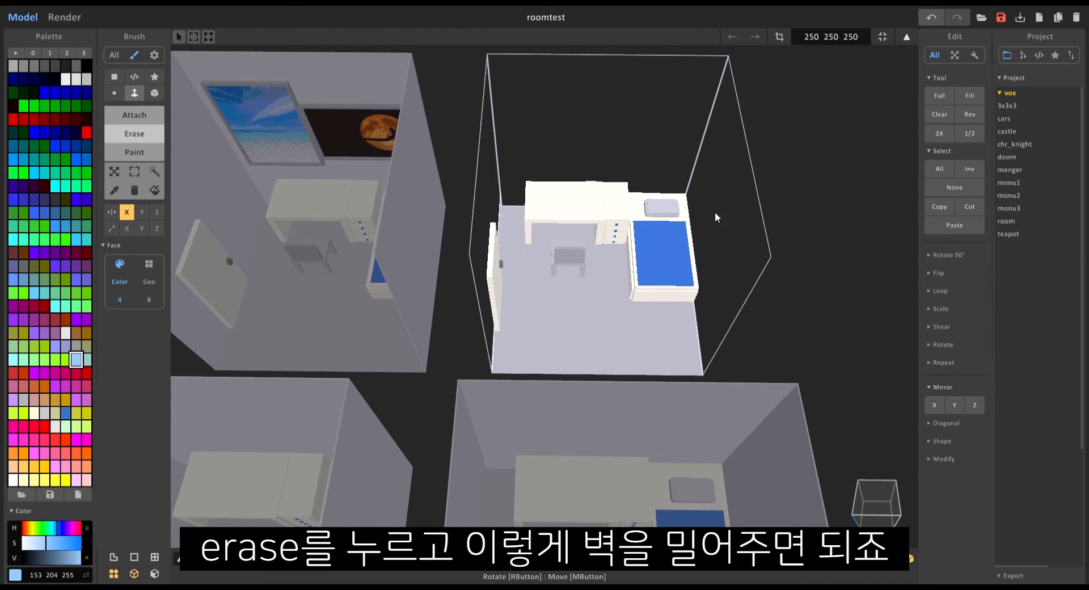
pyautogui.click(583, 339)
pyautogui.moveTo(583, 339)
pyautogui.mouseDown(button='right')
pyautogui.moveTo(523, 319)
pyautogui.moveTo(519, 287)
pyautogui.moveTo(748, 382)
pyautogui.moveTo(819, 392)
pyautogui.moveTo(856, 329)
pyautogui.moveTo(389, 397)
pyautogui.moveTo(614, 390)
pyautogui.moveTo(556, 436)
pyautogui.mouseUp(button='right')
pyautogui.scroll(3, 531, 279)
pyautogui.scroll(-3, 531, 284)
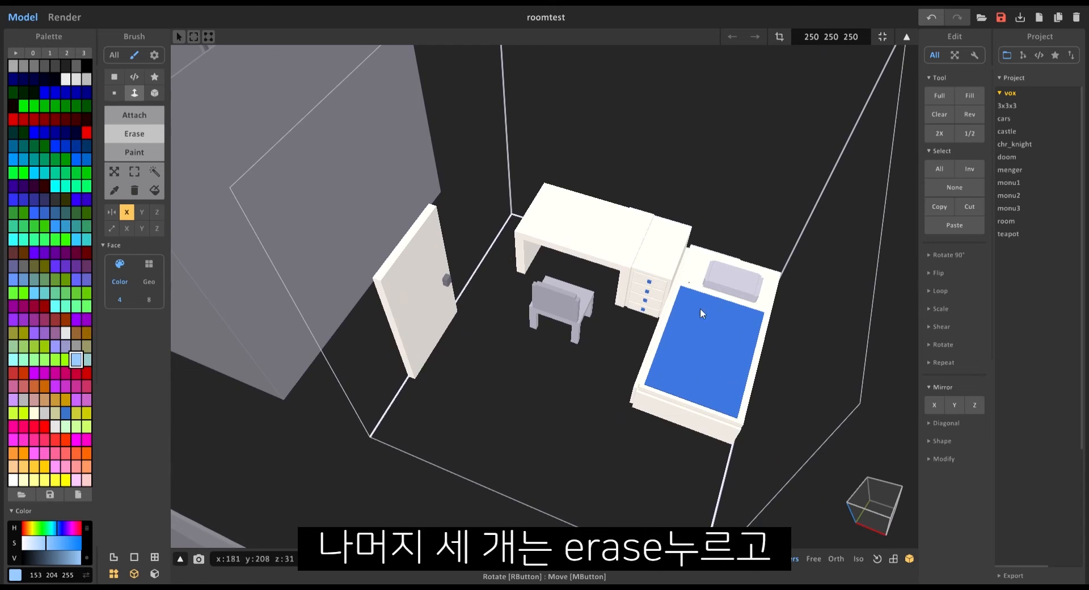
# Marquee-select the desk, chair and bed in the second room and delete them, keeping only the door
pyautogui.moveTo(699, 308); pyautogui.dragTo(542, 359, button='right')
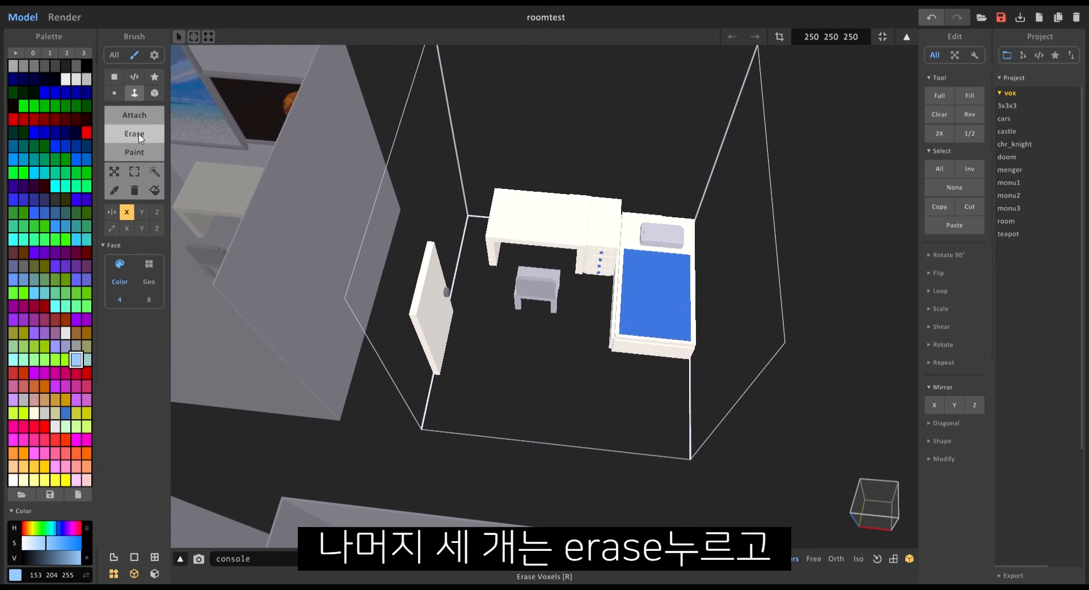
pyautogui.click(138, 180)
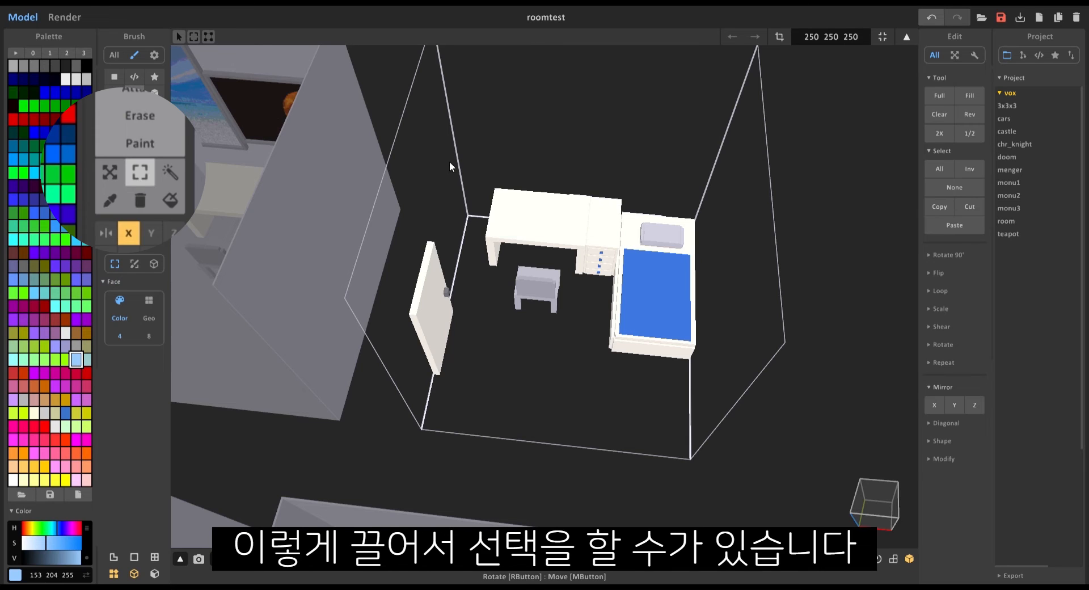
pyautogui.moveTo(462, 139); pyautogui.dragTo(771, 399)
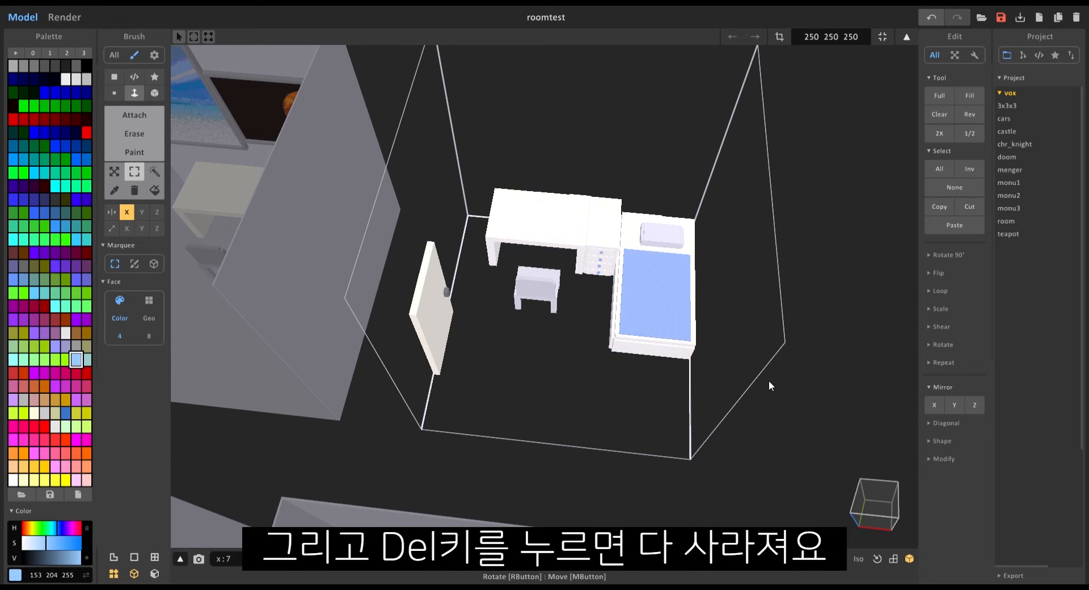
pyautogui.press('Delete')
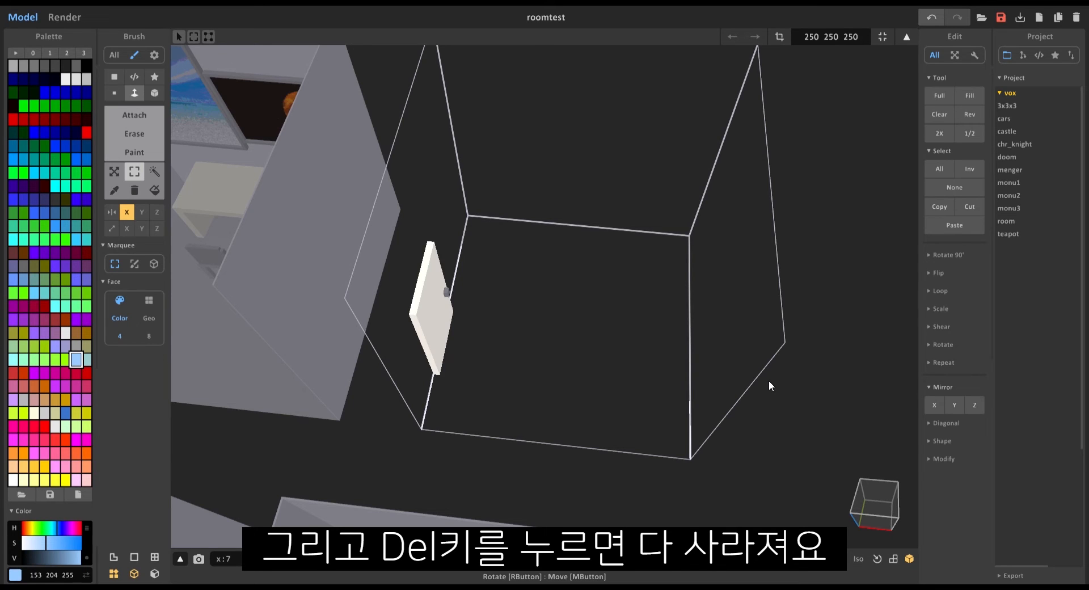
pyautogui.moveTo(768, 380); pyautogui.dragTo(684, 359, button='right')
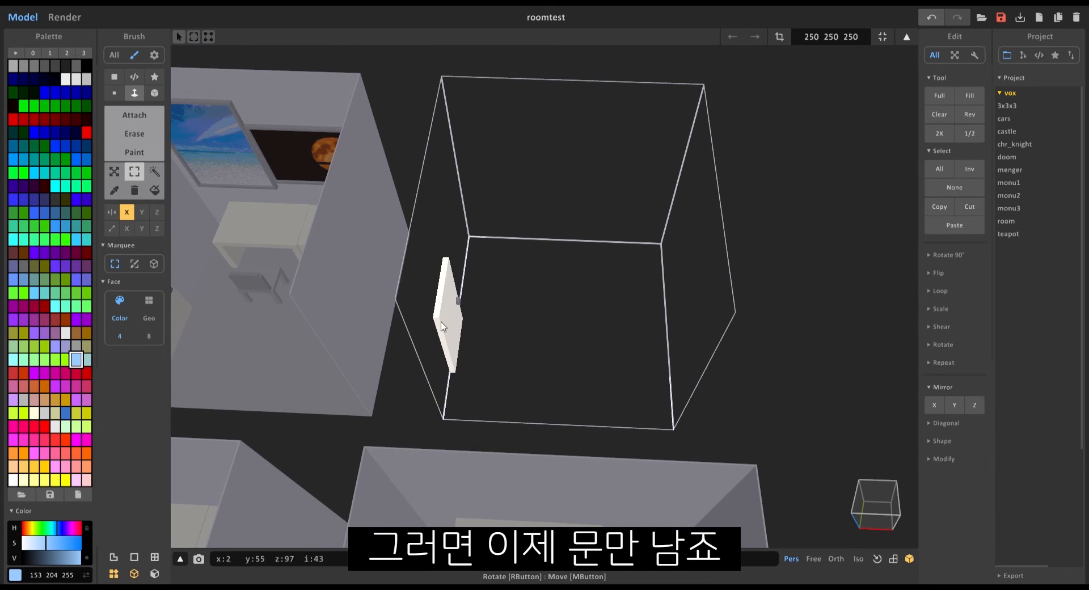
# Start resizing the door model's volume and shrink its bounds along X and Y to fit around the door
pyautogui.click(780, 37)
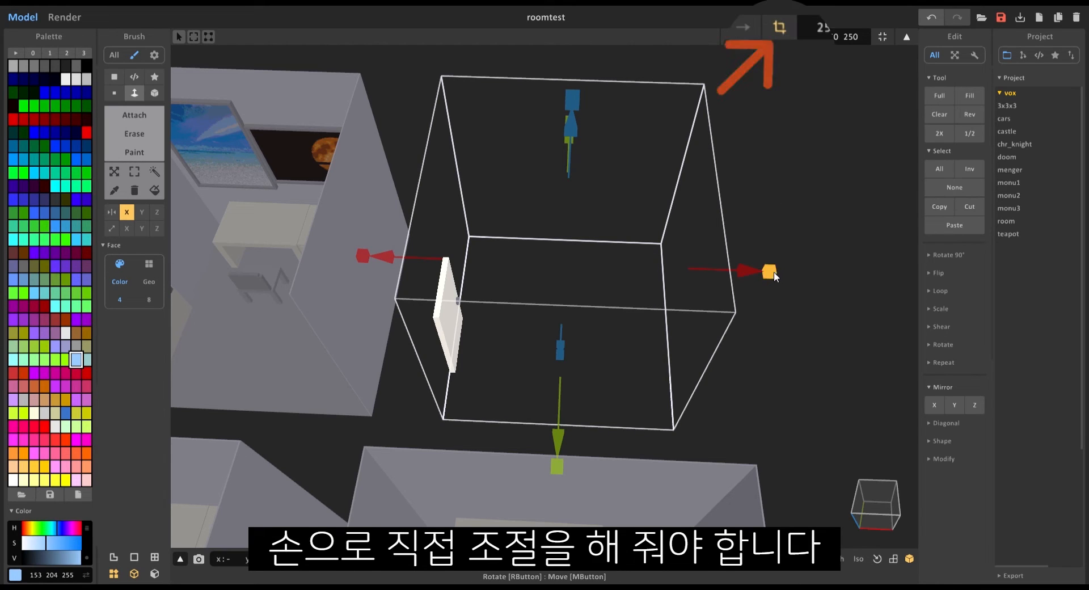
pyautogui.moveTo(770, 272); pyautogui.dragTo(536, 268)
pyautogui.moveTo(535, 266); pyautogui.dragTo(655, 249, button='middle')
pyautogui.hotkey('ctrl', 'z')
pyautogui.moveTo(655, 250); pyautogui.dragTo(721, 142, button='right')
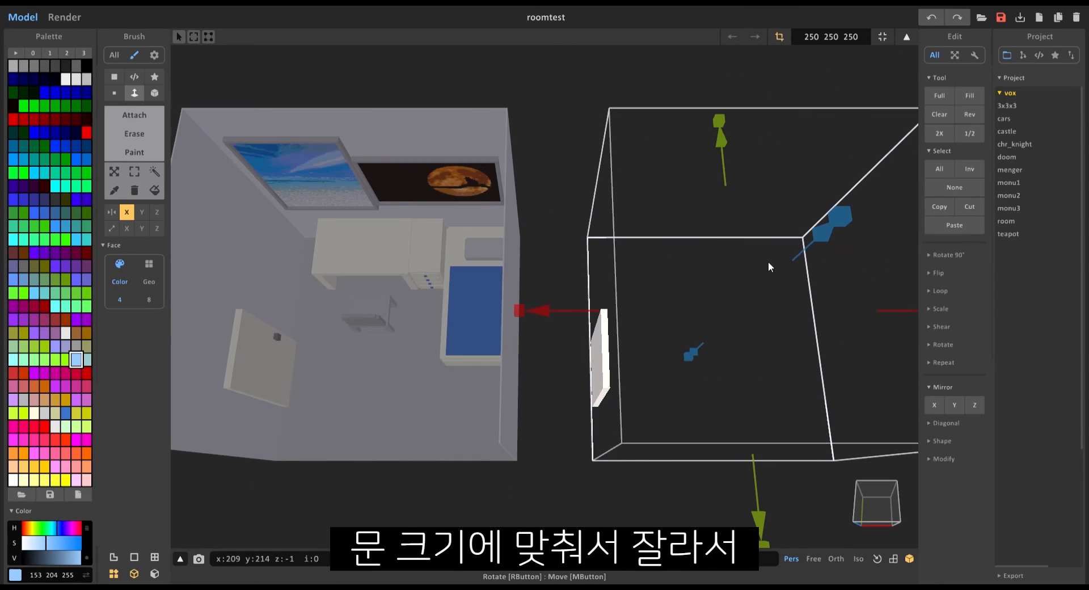
pyautogui.moveTo(767, 261); pyautogui.dragTo(627, 257, button='middle')
pyautogui.moveTo(773, 295); pyautogui.dragTo(526, 307)
pyautogui.moveTo(425, 530); pyautogui.dragTo(444, 477)
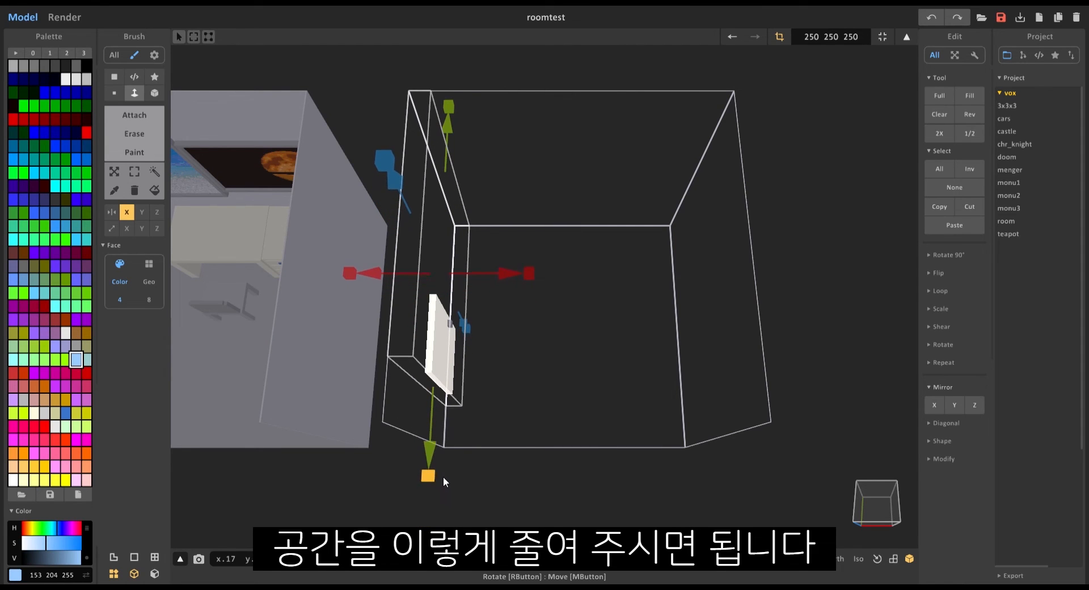
pyautogui.moveTo(450, 107); pyautogui.dragTo(448, 172)
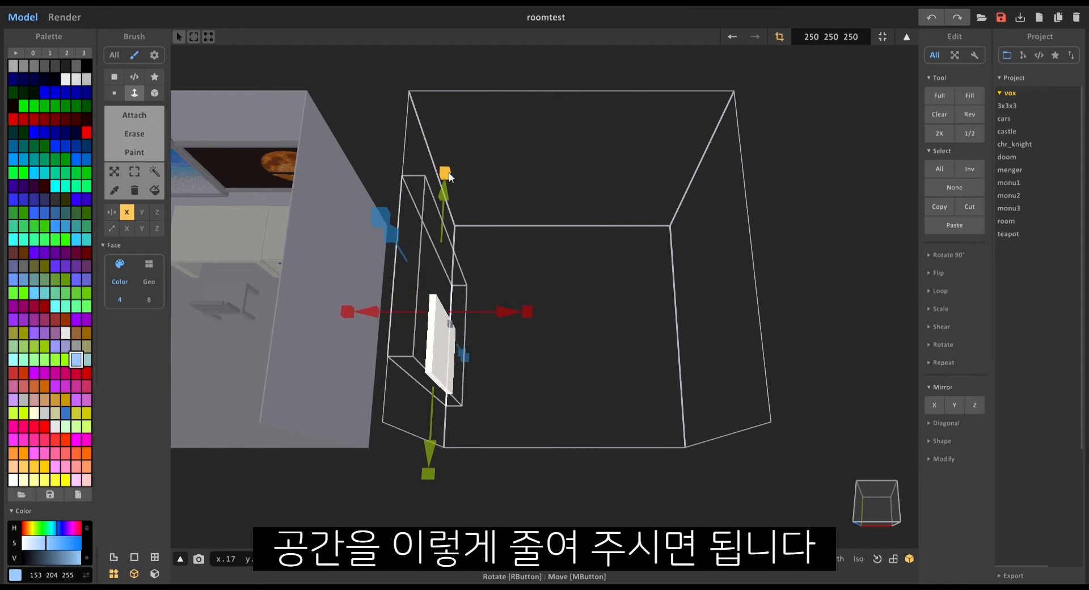
# Lower the upper bound of the resize volume to just above the door and commit the crop
pyautogui.moveTo(448, 172); pyautogui.dragTo(538, 249, button='right')
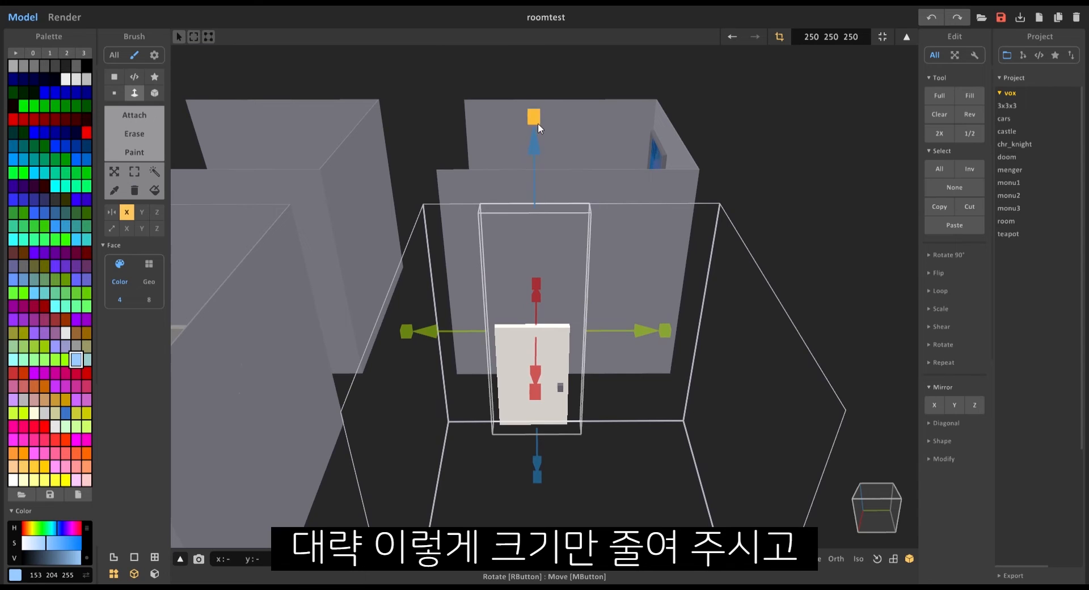
pyautogui.moveTo(537, 123); pyautogui.dragTo(543, 247)
pyautogui.moveTo(543, 246); pyautogui.dragTo(741, 316, button='right')
pyautogui.press('Return')
# Return to the whole scene and move the separated door along the X and Y axes
pyautogui.press('Tab')
pyautogui.moveTo(366, 277); pyautogui.dragTo(476, 290)
pyautogui.keyDown('ctrl'); pyautogui.moveTo(480, 226); pyautogui.dragTo(492, 141); pyautogui.keyUp('ctrl')
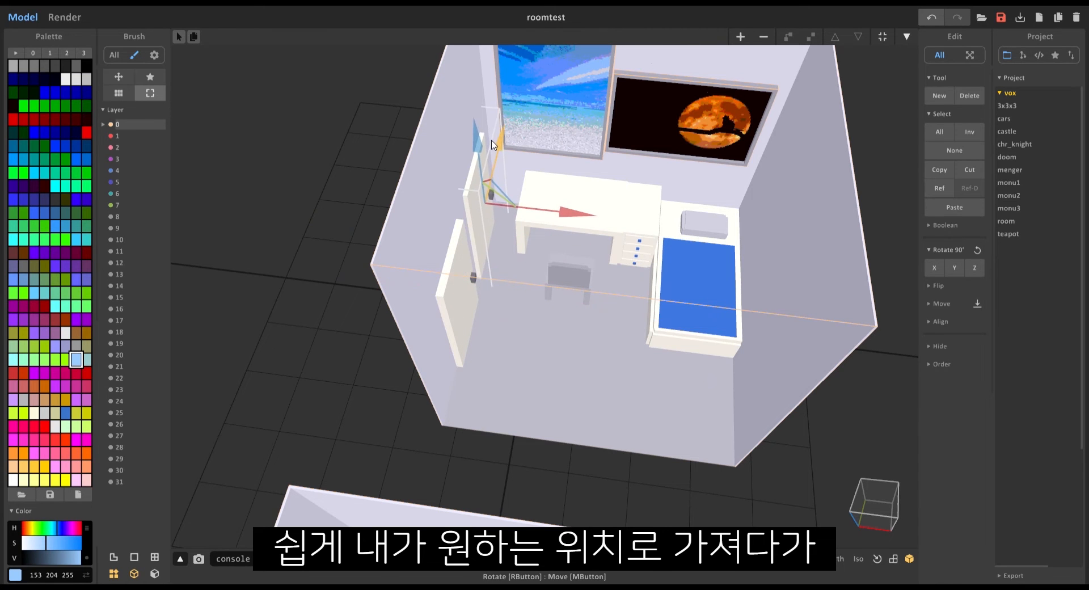
# Edit the room copy in front of the original and erase its walls and floor with the Face brush in Erase mode
pyautogui.scroll(1, 489, 205)
pyautogui.moveTo(536, 215); pyautogui.dragTo(638, 242, button='right')
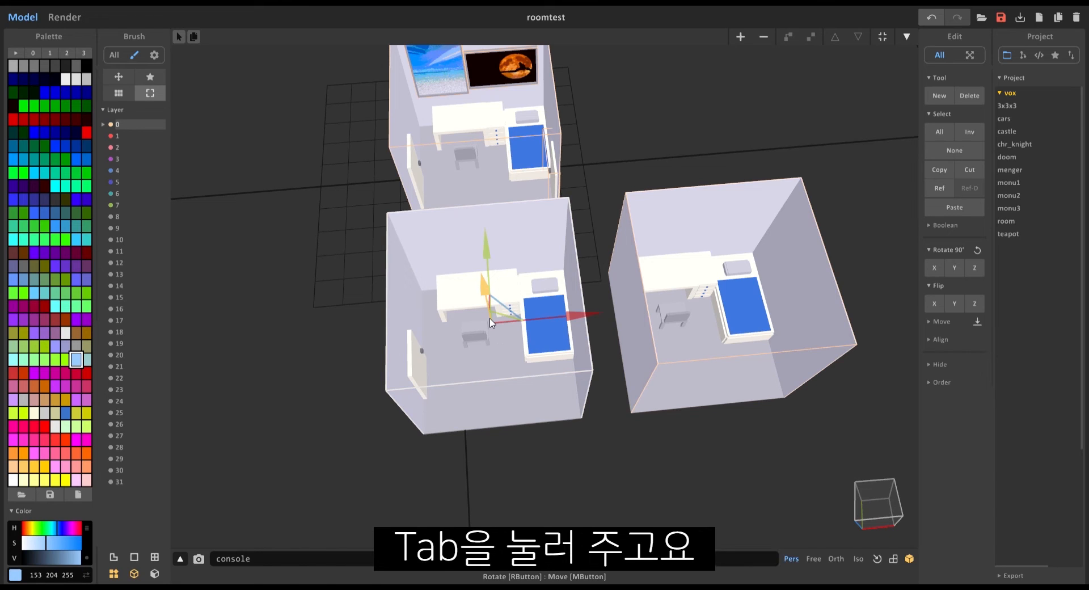
pyautogui.press('Tab')
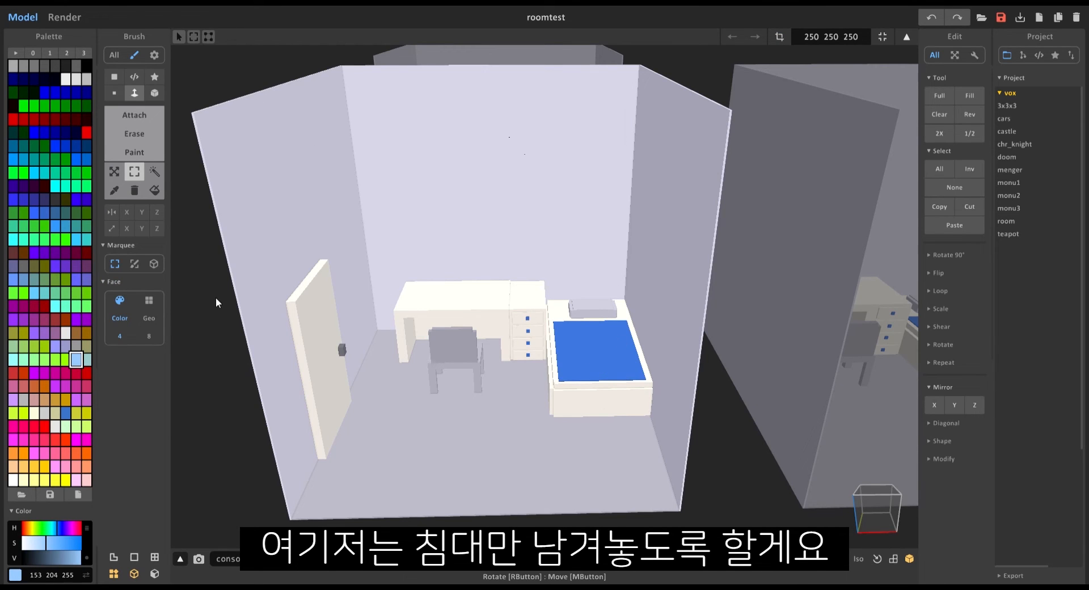
pyautogui.click(140, 136)
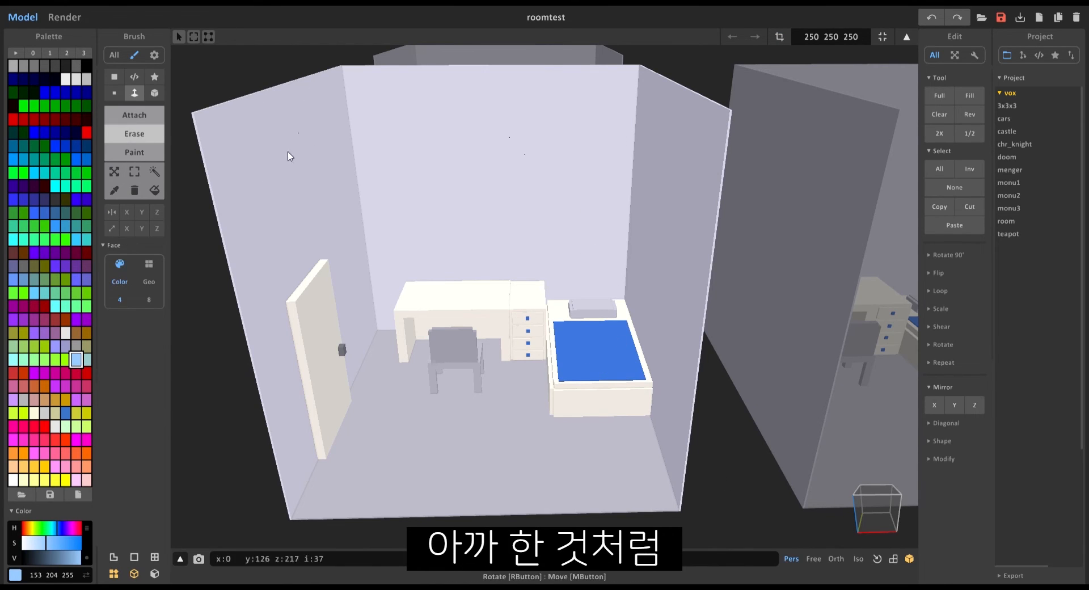
pyautogui.click(470, 201)
pyautogui.click(316, 199)
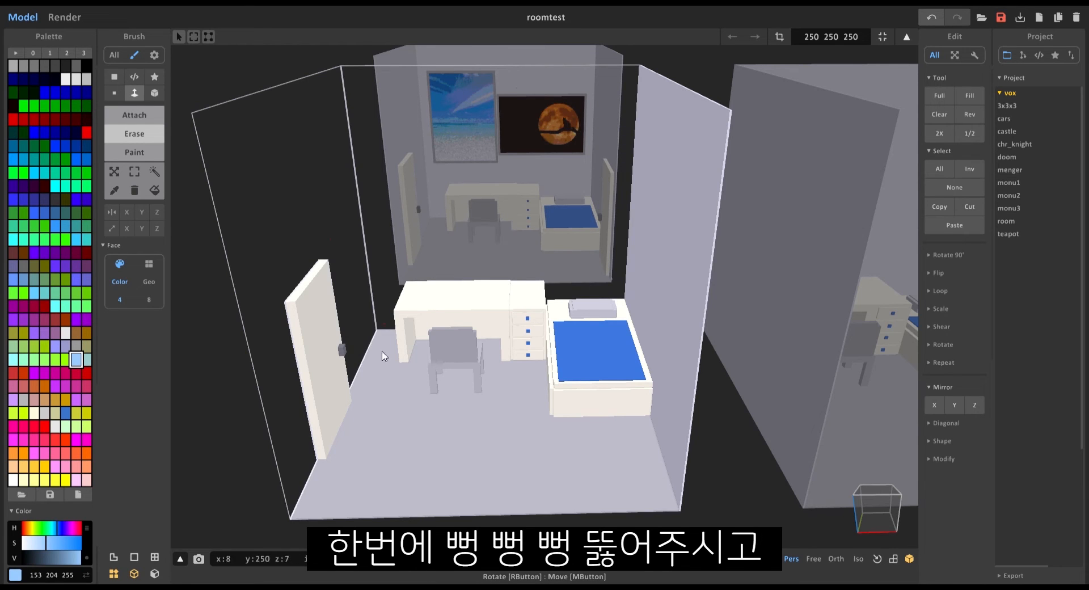
pyautogui.click(384, 447)
pyautogui.click(693, 228)
# Erase the door from this room copy with the Face brush
pyautogui.moveTo(464, 217); pyautogui.dragTo(470, 243, button='right')
pyautogui.scroll(3, 467, 253)
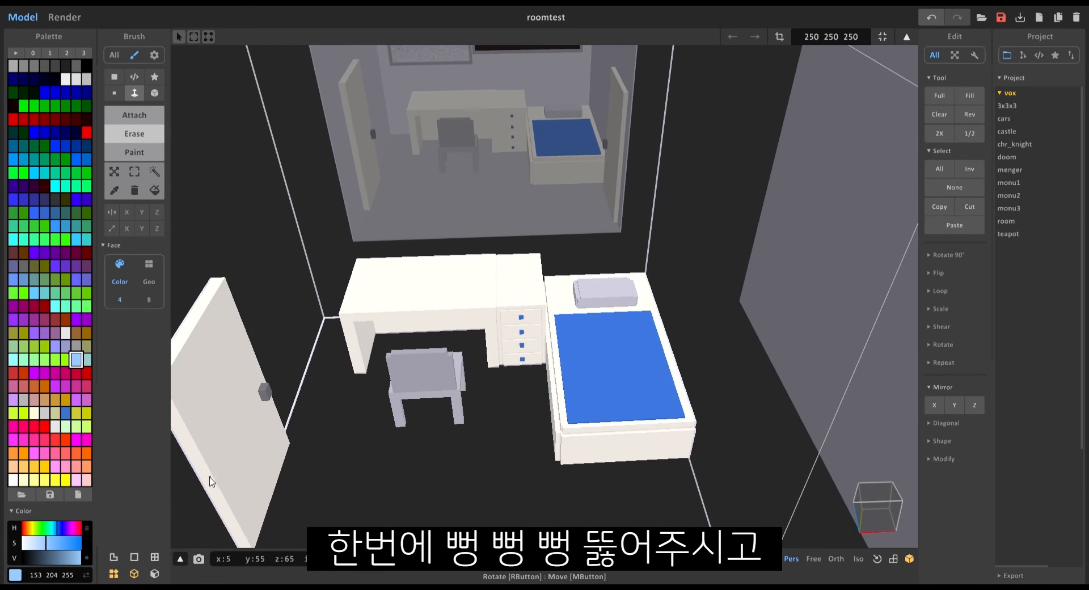
pyautogui.click(208, 476)
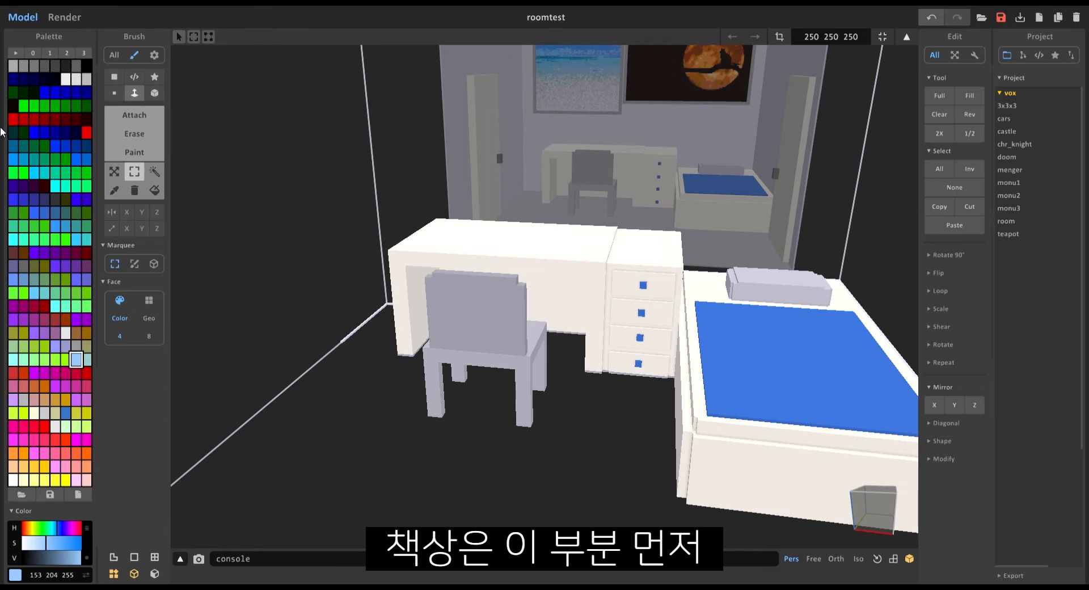
# Erase the desk's drawer cabinet next to the bed with the Box brush in Erase mode
pyautogui.click(155, 93)
pyautogui.click(143, 137)
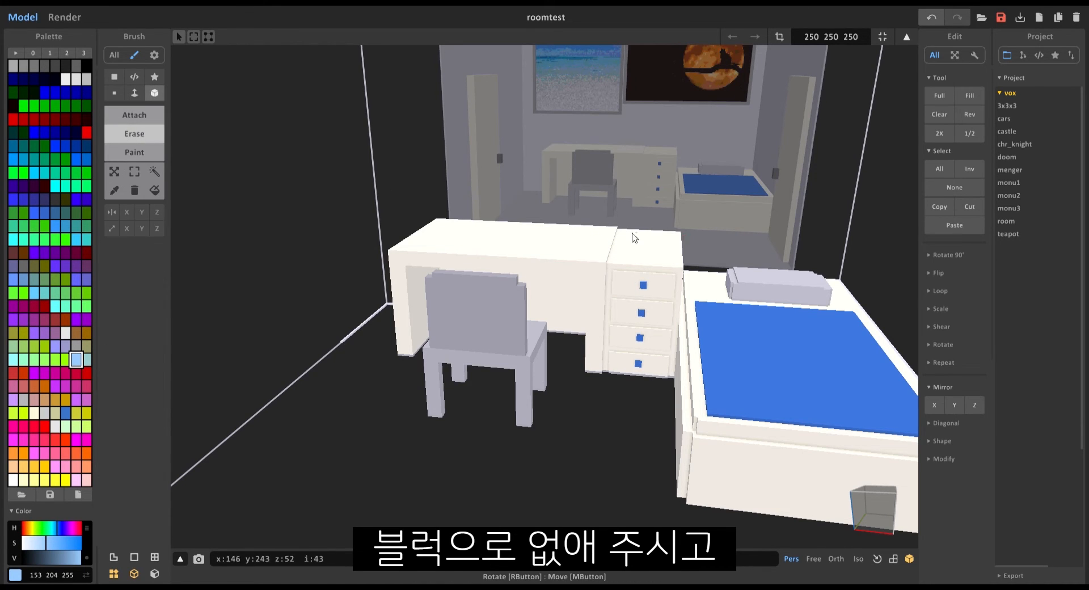
pyautogui.scroll(3, 635, 239)
pyautogui.moveTo(634, 306); pyautogui.dragTo(537, 304, button='middle')
pyautogui.moveTo(537, 328); pyautogui.dragTo(567, 306, button='right')
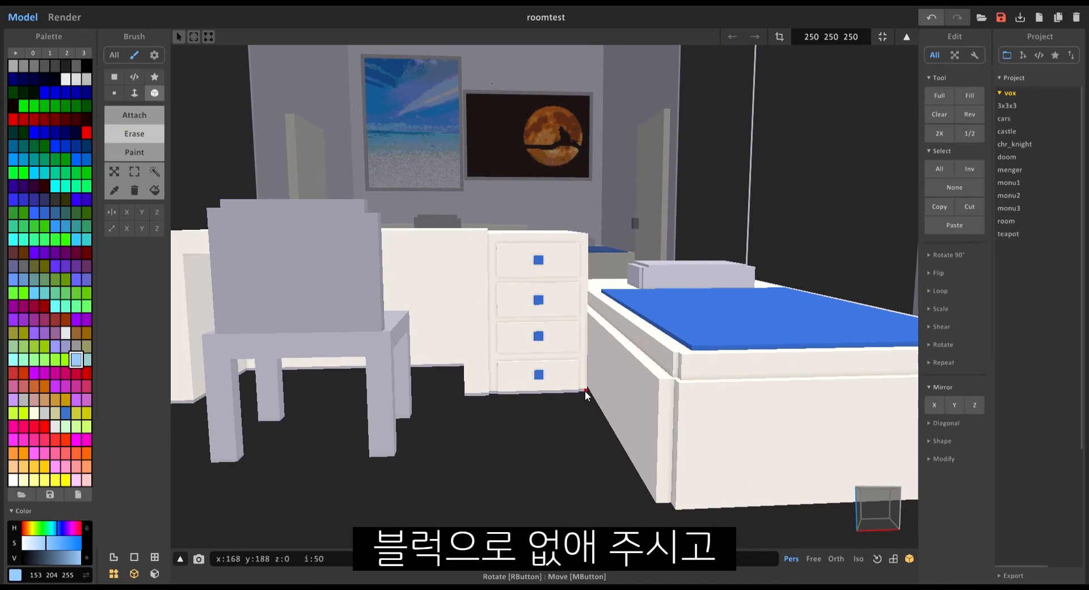
pyautogui.moveTo(585, 391)
pyautogui.mouseDown()
pyautogui.moveTo(530, 363)
pyautogui.moveTo(490, 233)
pyautogui.mouseUp()
# Erase the four leftover drawer fronts with the Face brush
pyautogui.moveTo(546, 241); pyautogui.dragTo(554, 293, button='right')
pyautogui.scroll(3, 554, 292)
pyautogui.click(134, 92)
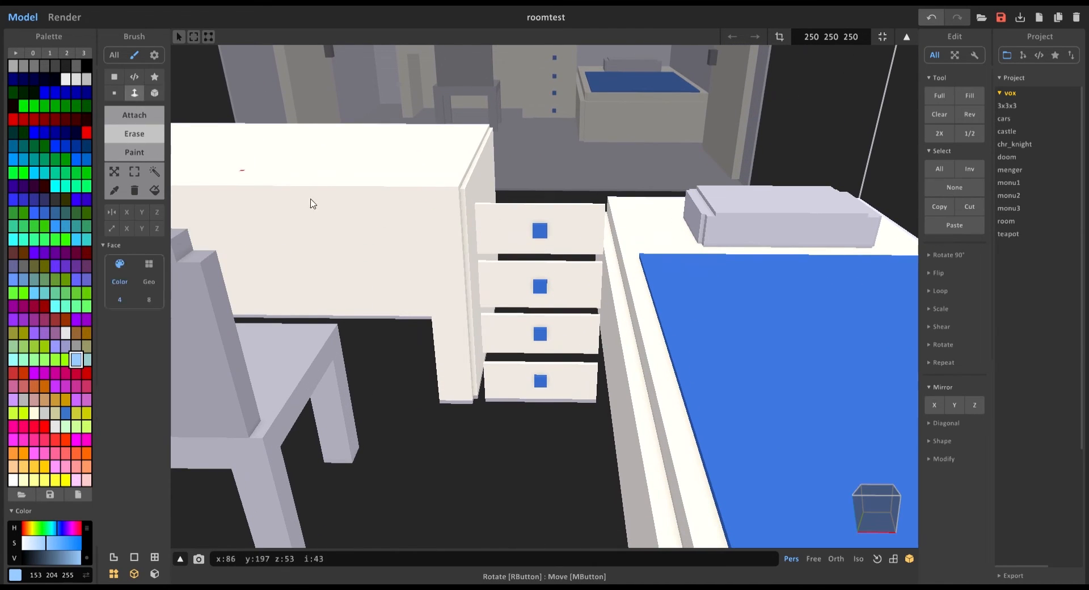
pyautogui.click(553, 234)
pyautogui.click(544, 291)
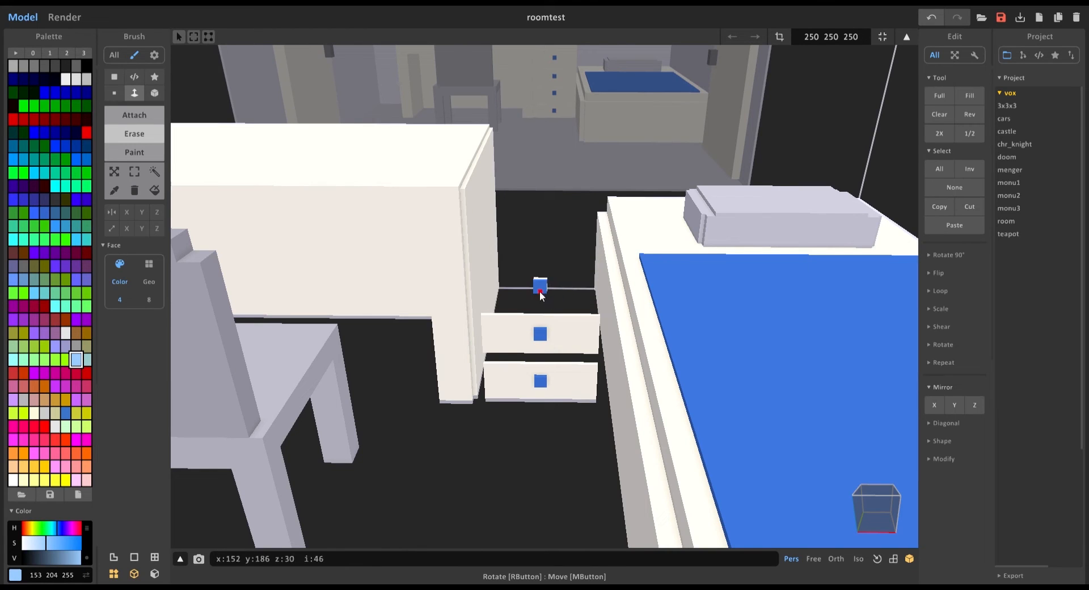
pyautogui.click(538, 333)
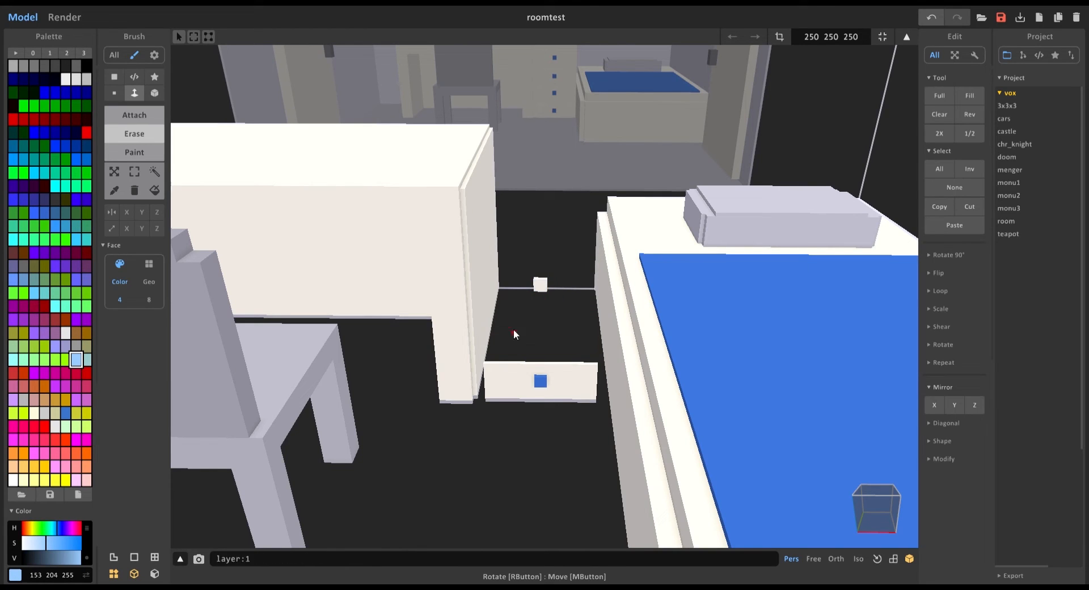
pyautogui.click(537, 387)
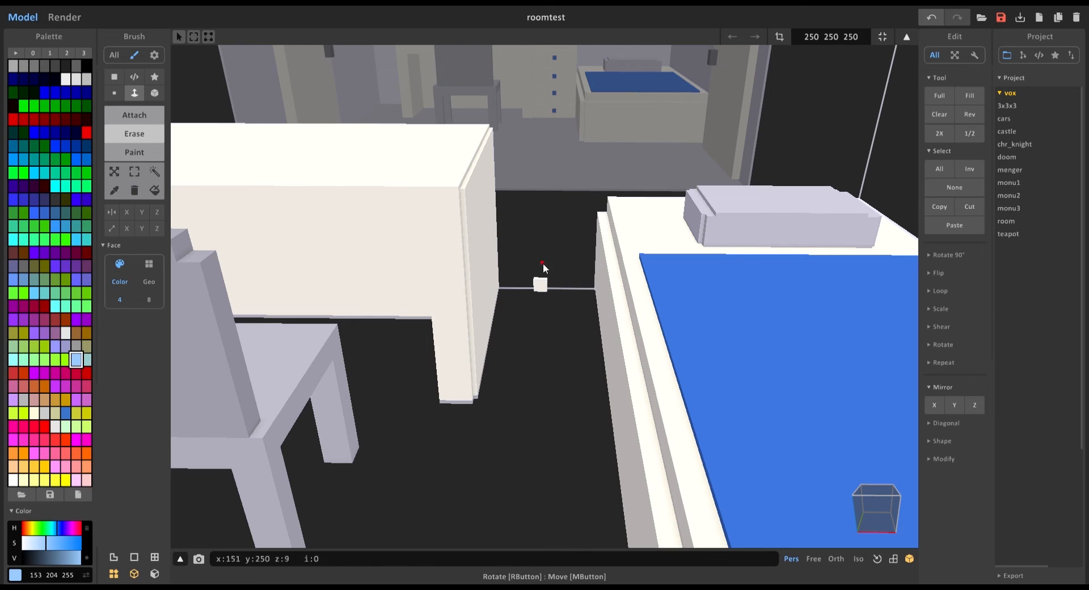
# Marquee-select the remaining desk and chair and delete them, keeping only the bed
pyautogui.scroll(-5, 478, 359)
pyautogui.moveTo(477, 358); pyautogui.dragTo(495, 349, button='right')
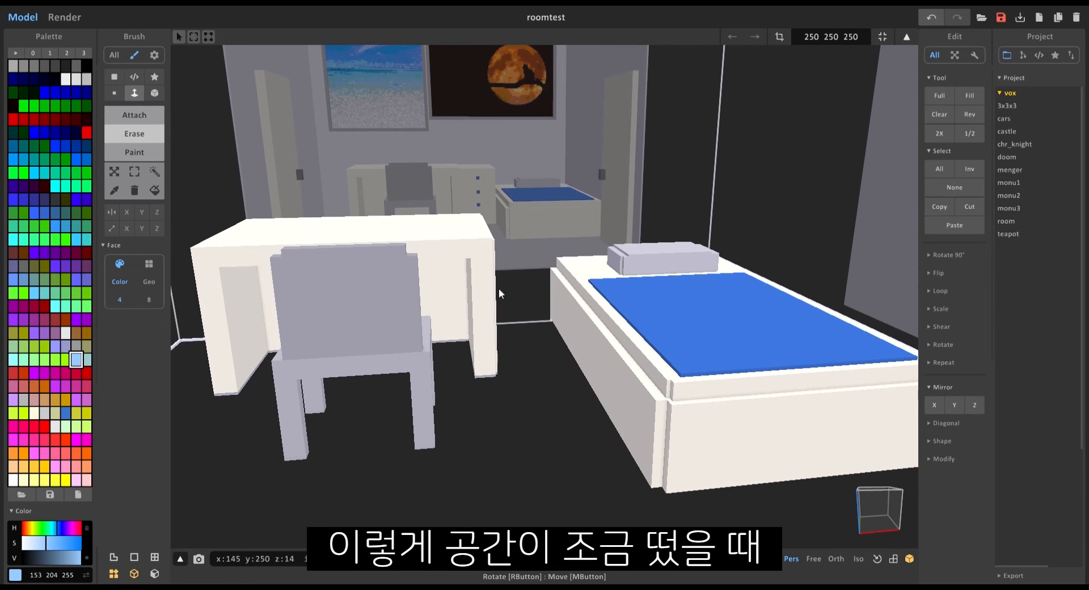
pyautogui.moveTo(498, 288); pyautogui.dragTo(496, 257, button='right')
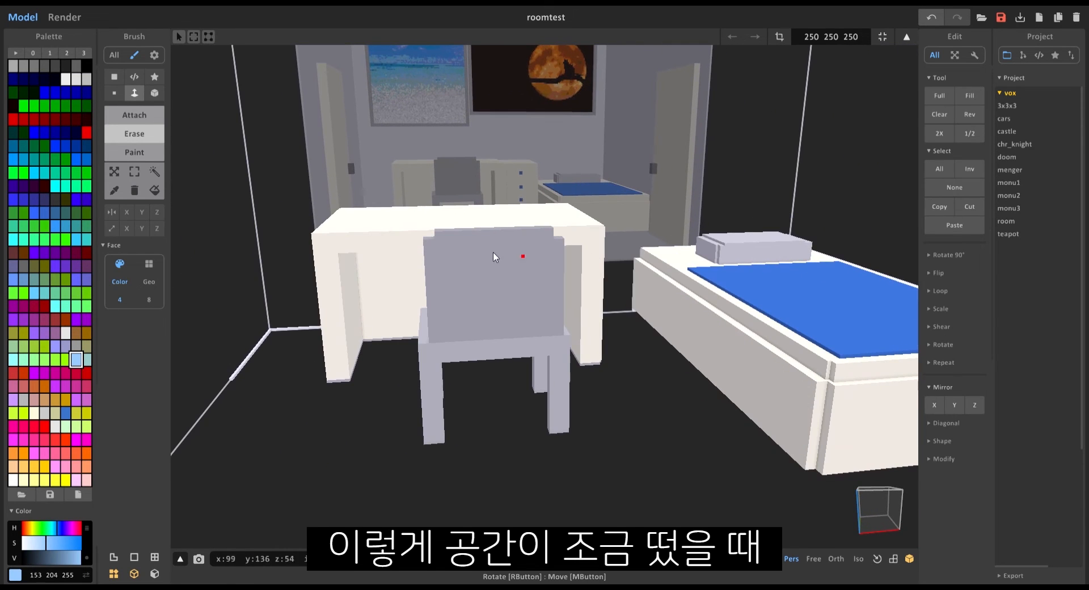
pyautogui.click(136, 178)
pyautogui.scroll(-3, 487, 294)
pyautogui.moveTo(486, 294)
pyautogui.mouseDown(button='right')
pyautogui.moveTo(498, 291)
pyautogui.moveTo(472, 284)
pyautogui.mouseUp(button='right')
pyautogui.moveTo(291, 153); pyautogui.dragTo(610, 421)
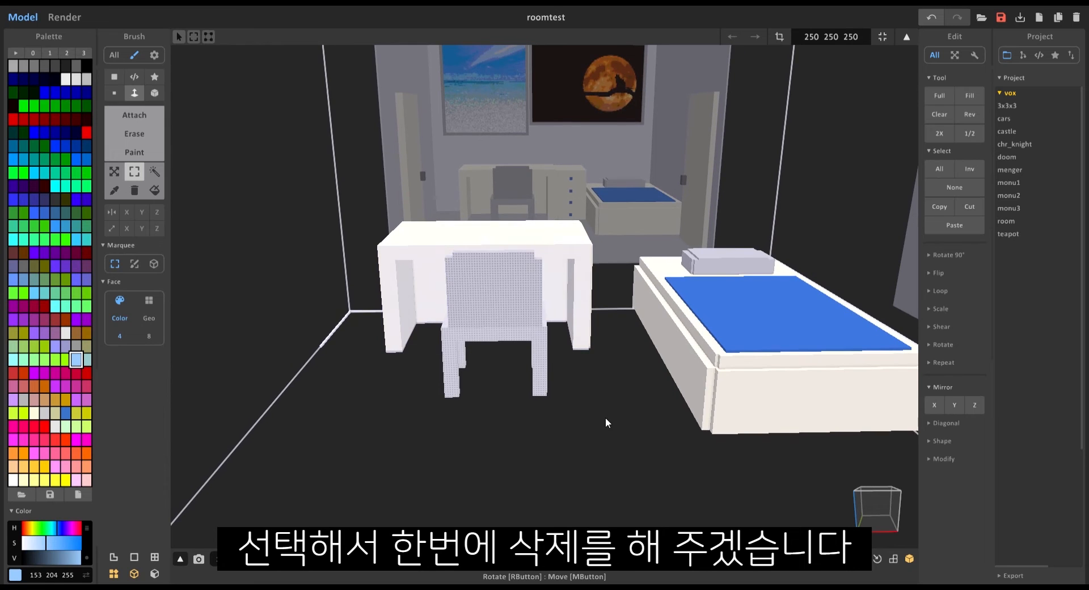
pyautogui.press('Delete')
pyautogui.moveTo(597, 415); pyautogui.dragTo(622, 441, button='right')
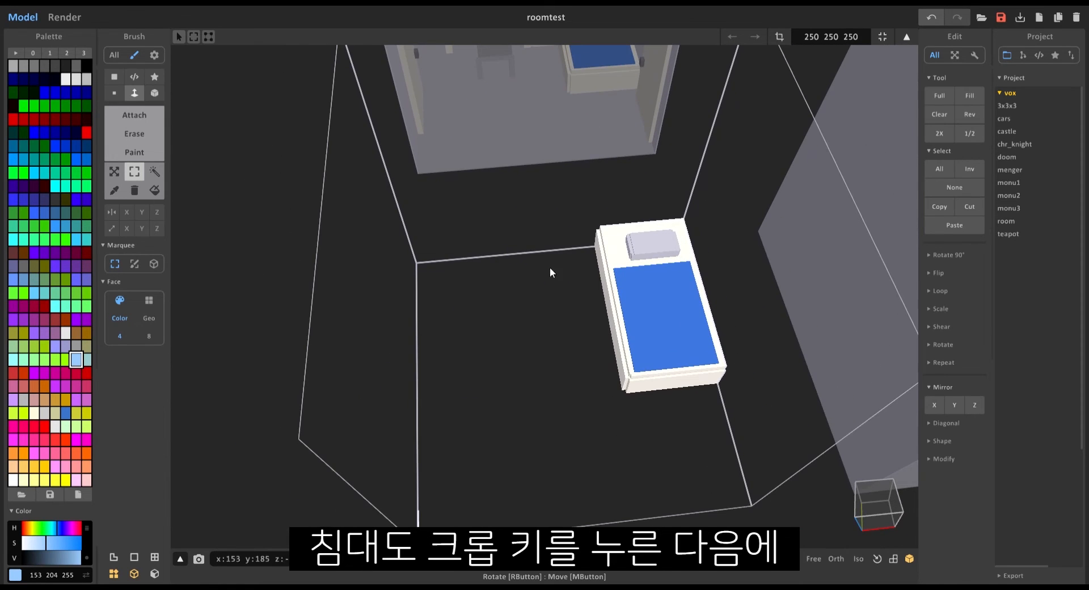
# Start resizing the bed model's volume and shrink its bounds along X and Y to fit around the bed
pyautogui.moveTo(549, 267); pyautogui.dragTo(596, 145, button='right')
pyautogui.click(780, 36)
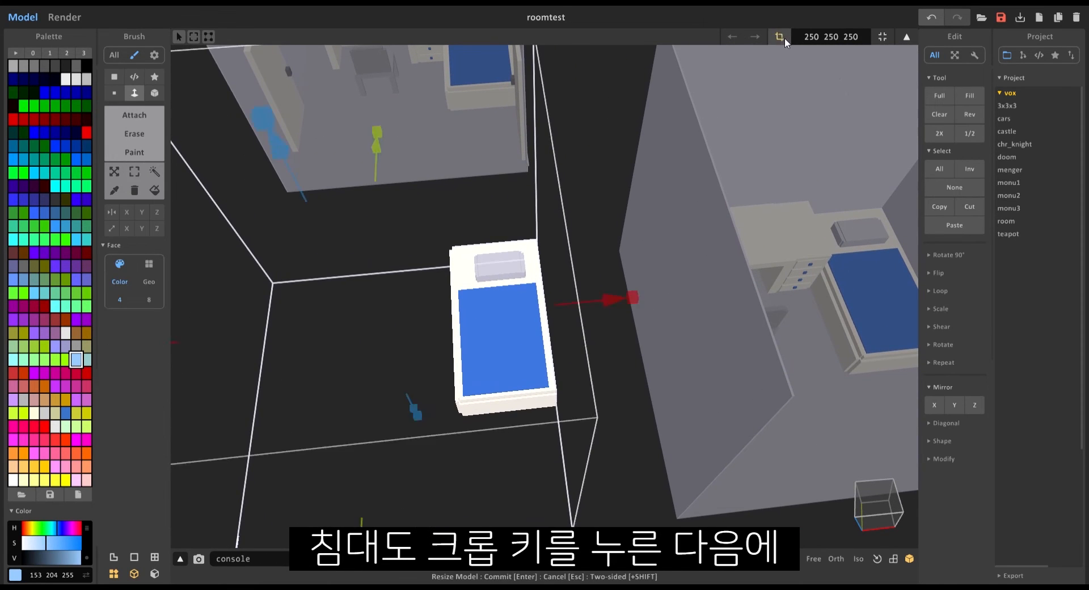
pyautogui.scroll(-5, 576, 211)
pyautogui.moveTo(516, 250); pyautogui.dragTo(587, 216, button='middle')
pyautogui.scroll(1, 587, 216)
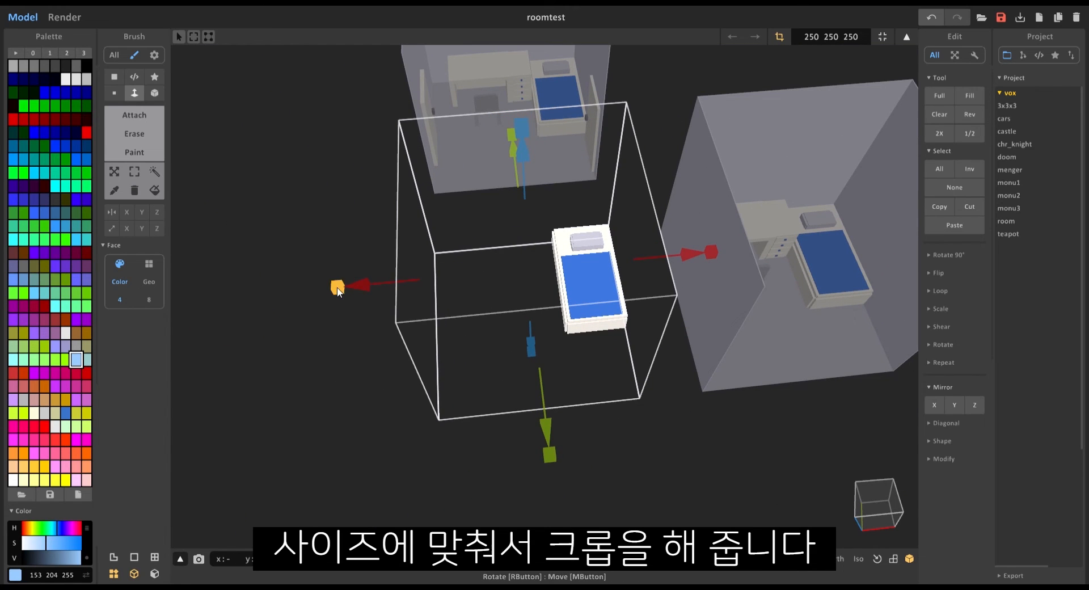
pyautogui.moveTo(337, 287); pyautogui.dragTo(481, 288)
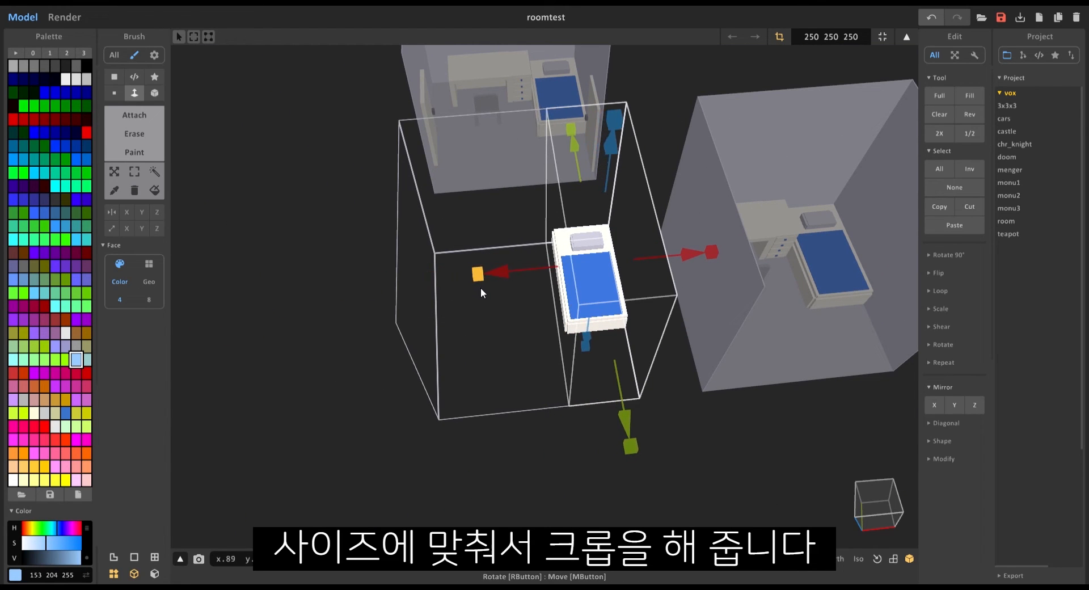
pyautogui.moveTo(635, 450); pyautogui.dragTo(617, 368)
pyautogui.scroll(2, 566, 284)
pyautogui.moveTo(576, 141); pyautogui.dragTo(567, 295)
# Lower the upper bound of the resize volume to just above the bed and commit the crop
pyautogui.moveTo(568, 298); pyautogui.dragTo(647, 267, button='right')
pyautogui.scroll(2, 647, 267)
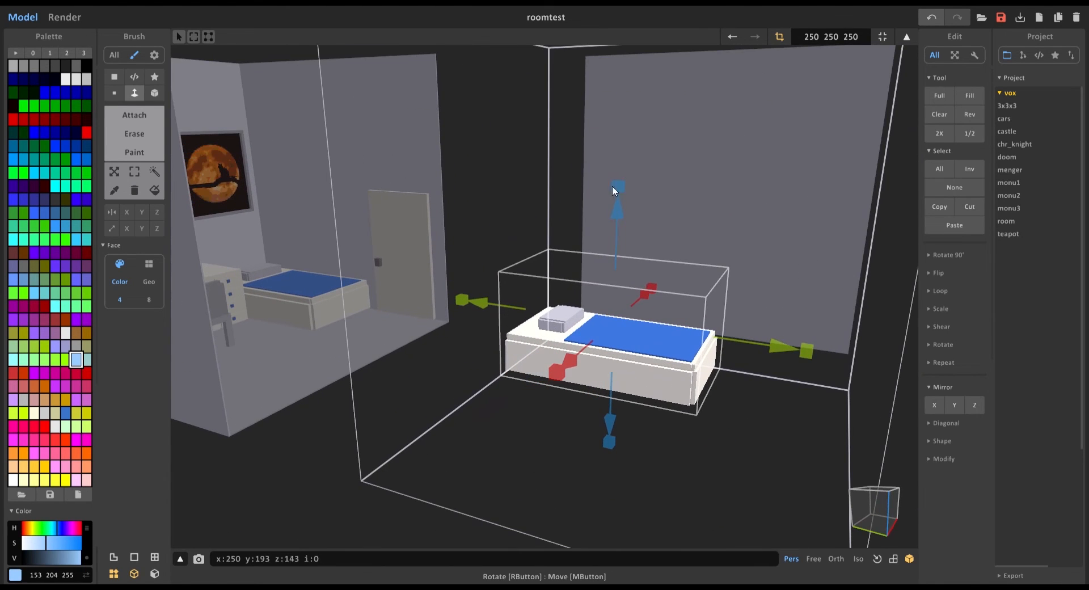
pyautogui.moveTo(616, 188); pyautogui.dragTo(624, 236)
pyautogui.moveTo(568, 354); pyautogui.dragTo(621, 377, button='right')
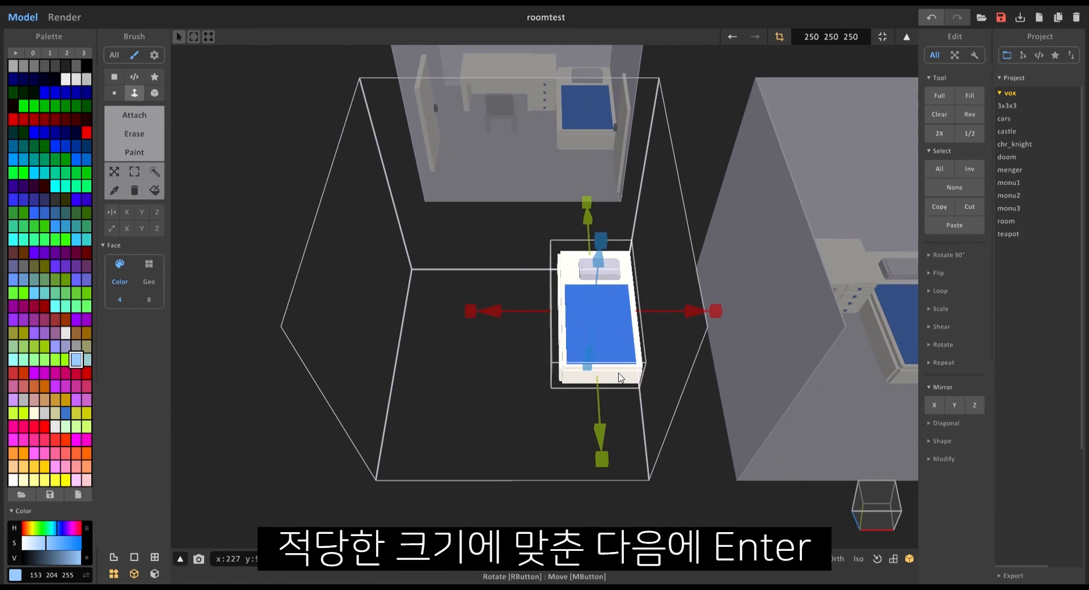
# Return to the whole scene and move the separated bed along X and Y toward the original room
pyautogui.press('Tab')
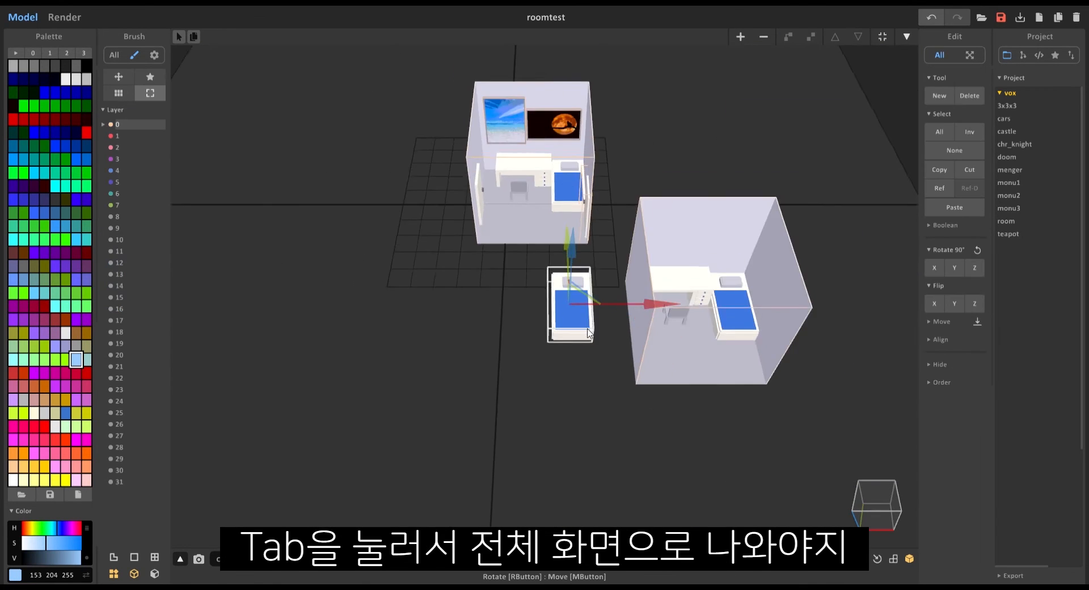
pyautogui.moveTo(591, 323); pyautogui.dragTo(695, 260, button='right')
pyautogui.scroll(3, 695, 260)
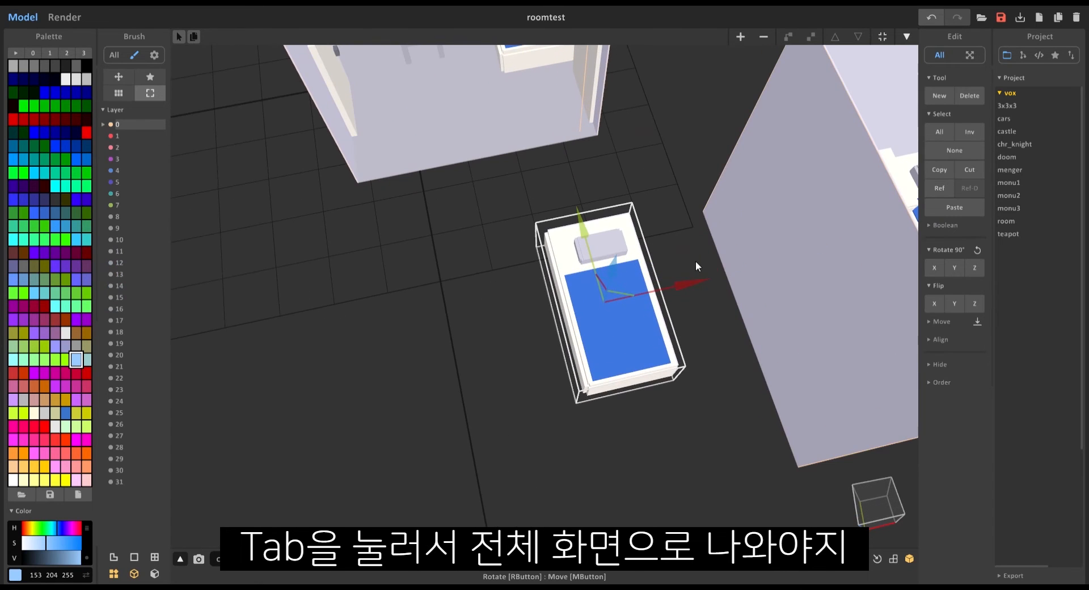
pyautogui.moveTo(688, 281); pyautogui.dragTo(502, 330)
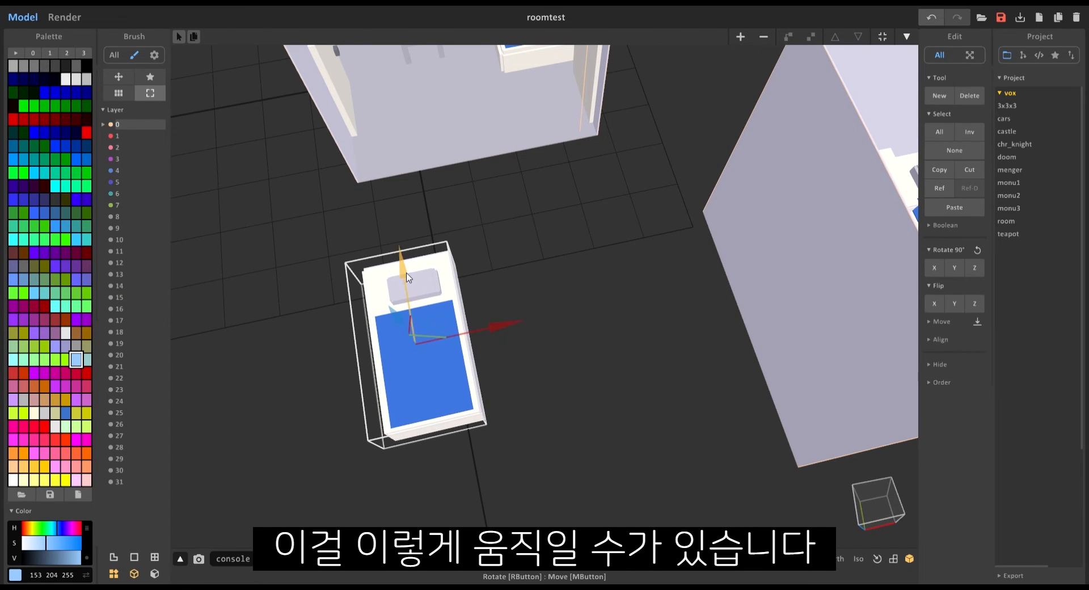
pyautogui.moveTo(406, 277); pyautogui.dragTo(391, 193)
pyautogui.scroll(-3, 507, 278)
pyautogui.moveTo(509, 281); pyautogui.dragTo(495, 262, button='right')
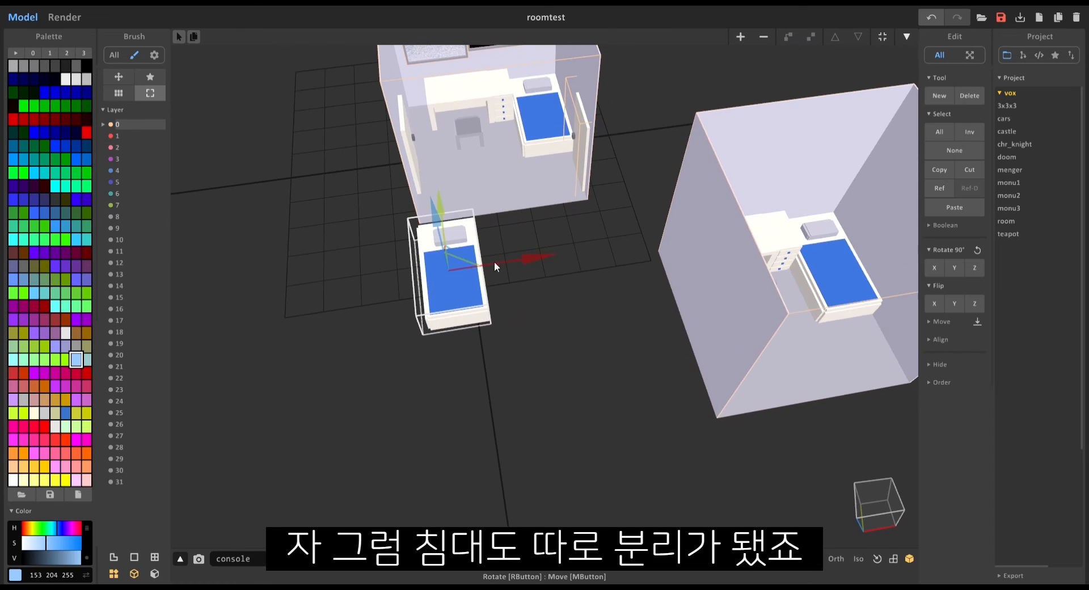
# Duplicate the remaining room copy and move the duplicate forward along the Y axis
pyautogui.scroll(-3, 495, 263)
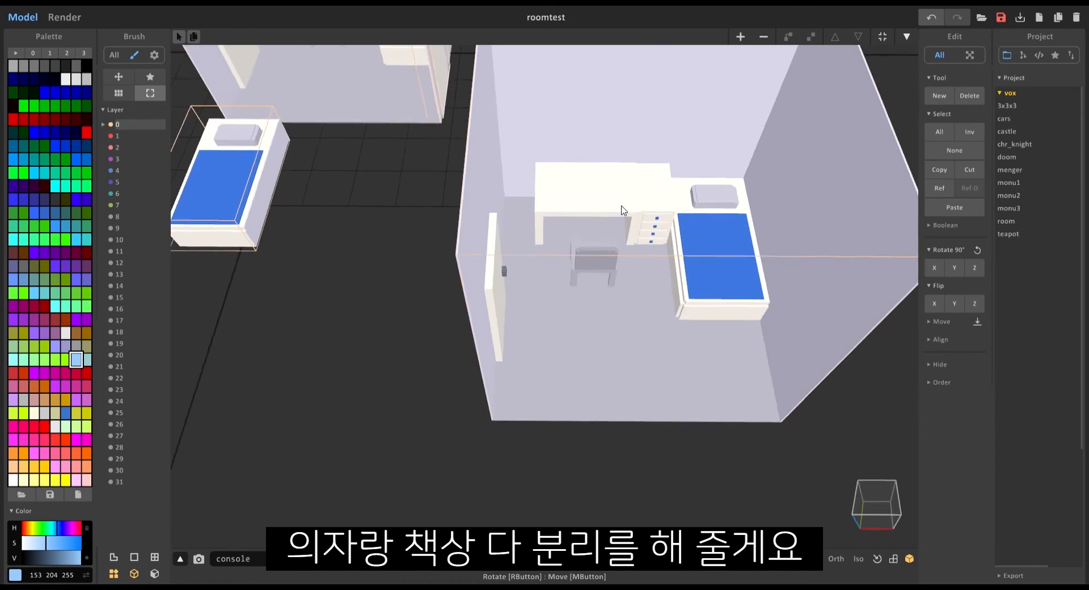
pyautogui.moveTo(625, 229)
pyautogui.mouseDown(button='right')
pyautogui.moveTo(624, 192)
pyautogui.moveTo(610, 243)
pyautogui.mouseUp(button='right')
pyautogui.scroll(-3, 625, 196)
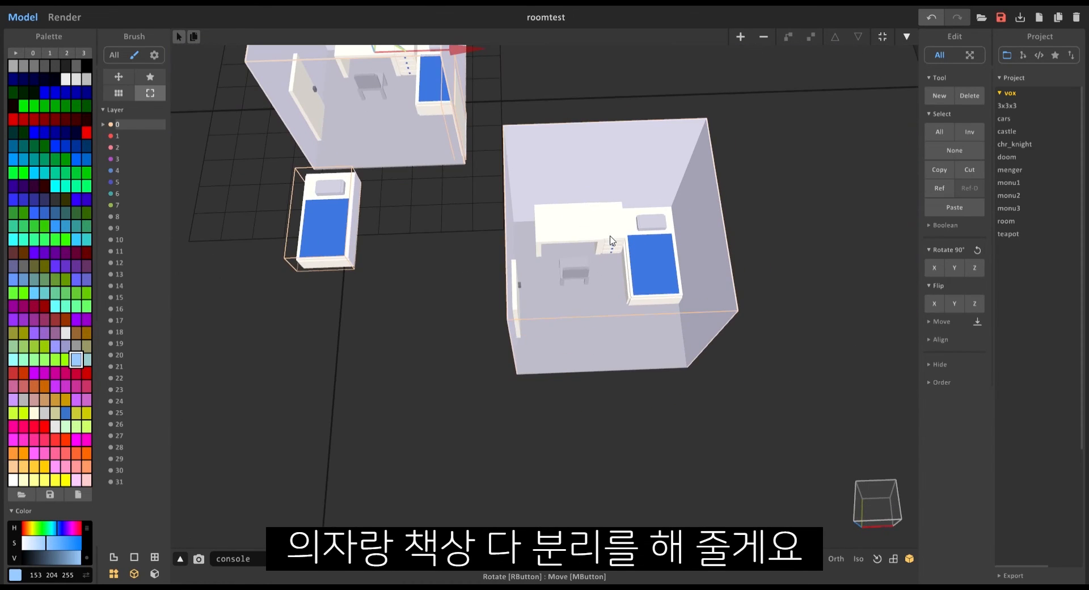
pyautogui.hotkey('shift', 'd')
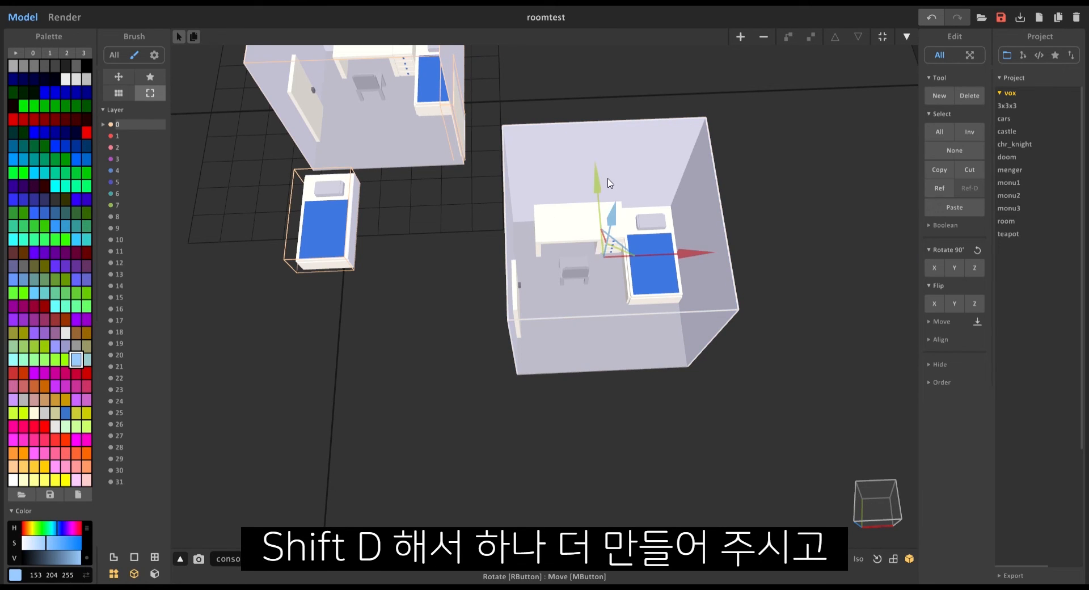
pyautogui.moveTo(597, 181); pyautogui.dragTo(628, 420)
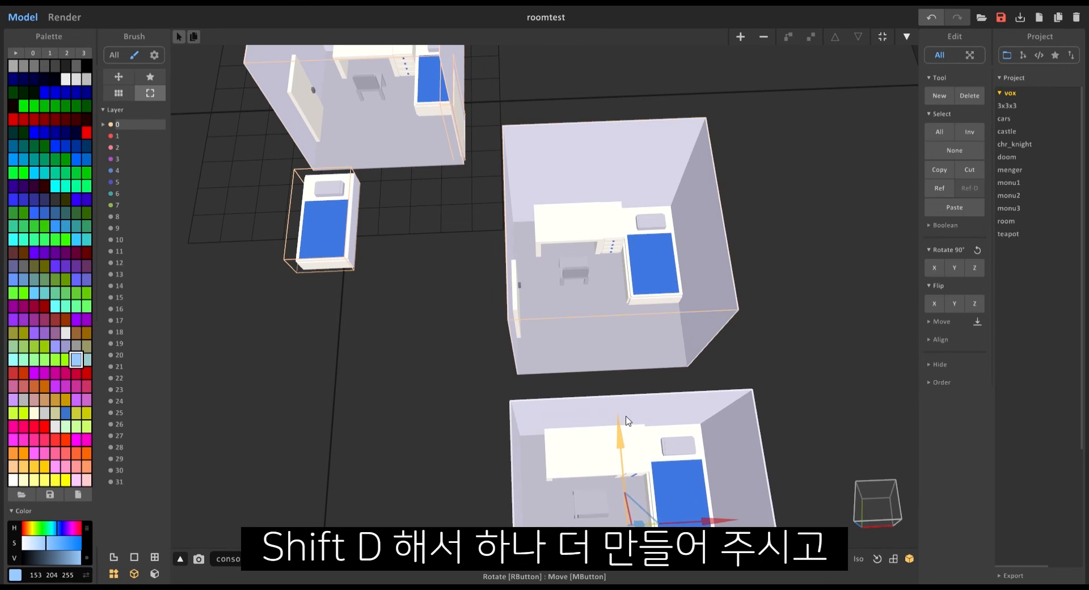
# Open the nearer room copy for voxel editing and erase its walls and floor with the face eraser
pyautogui.scroll(4, 615, 295)
pyautogui.click(639, 286)
pyautogui.scroll(-1, 609, 257)
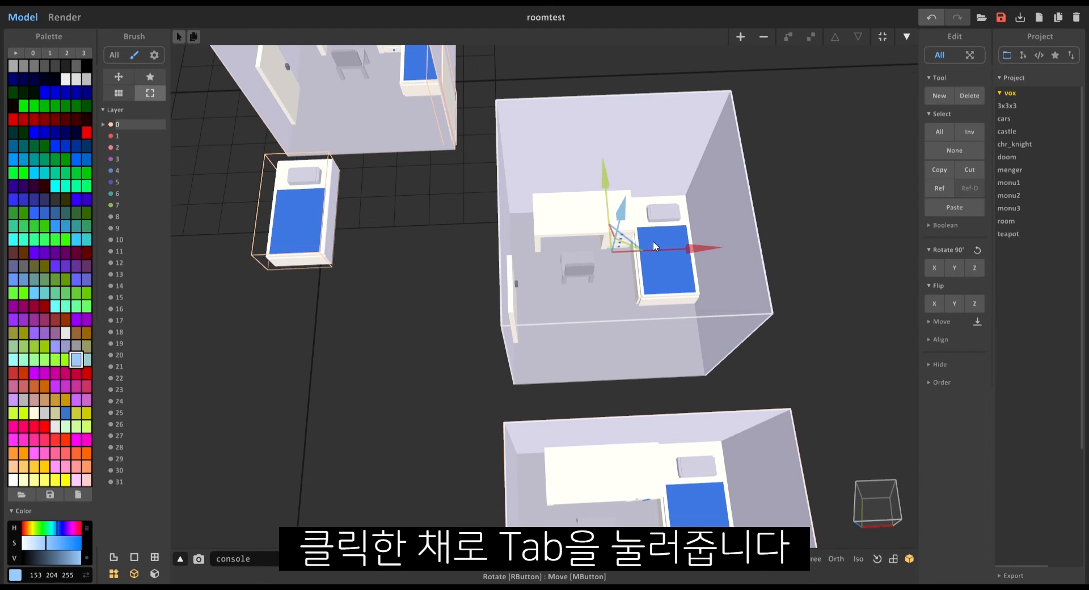
pyautogui.press('Tab')
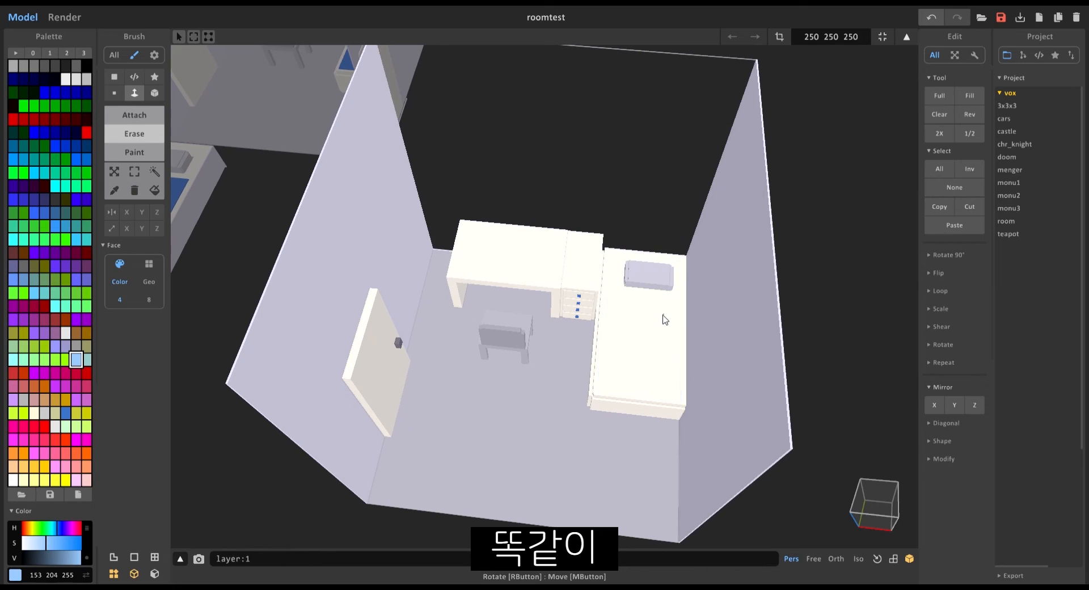
pyautogui.click(738, 340)
pyautogui.click(341, 328)
pyautogui.click(382, 364)
pyautogui.click(485, 432)
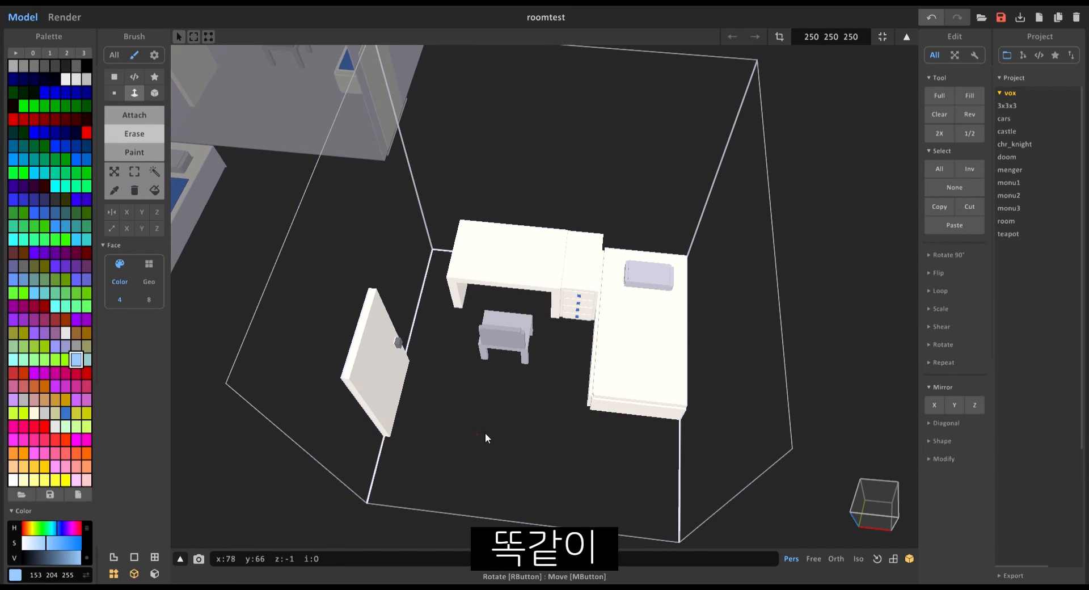
# Erase most of the bed in this room copy, face by face, including its mattress and pillow surfaces
pyautogui.moveTo(485, 433); pyautogui.dragTo(522, 344, button='right')
pyautogui.scroll(3, 522, 344)
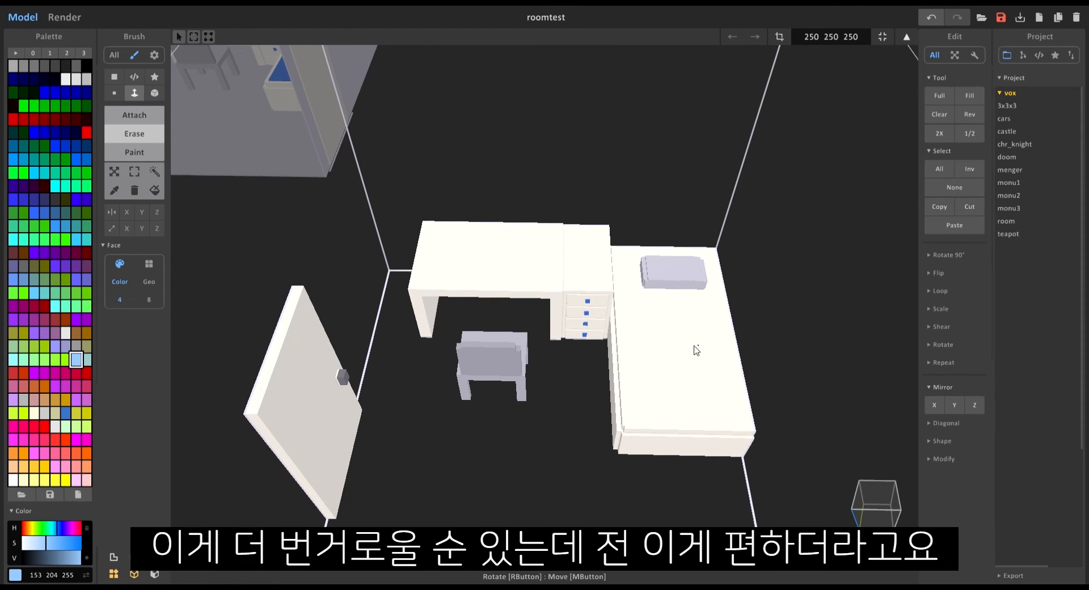
pyautogui.moveTo(693, 348); pyautogui.dragTo(598, 360, button='right')
pyautogui.moveTo(577, 388); pyautogui.dragTo(669, 342)
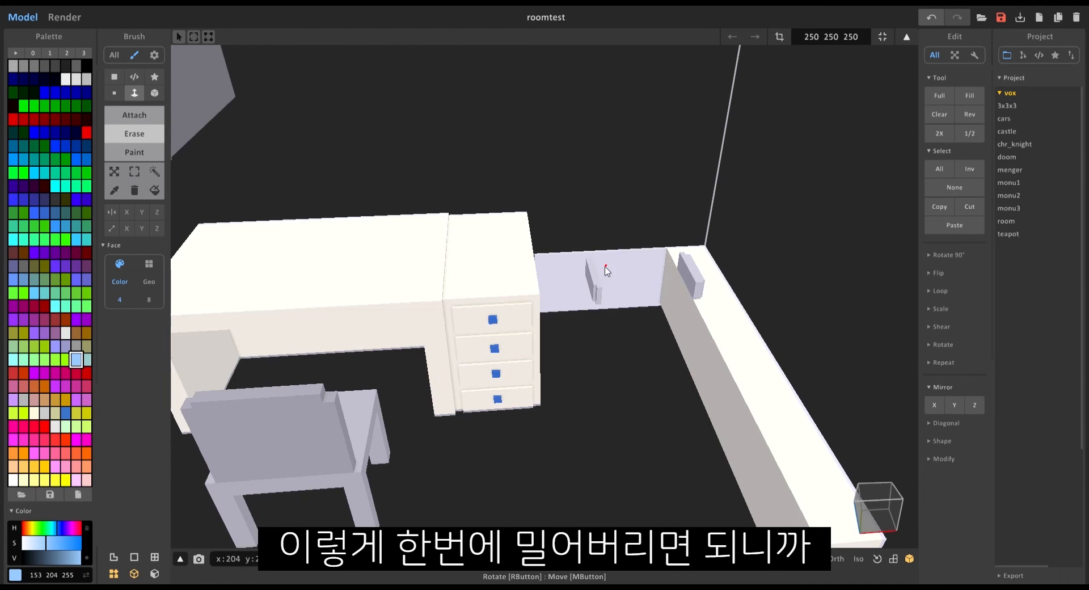
pyautogui.moveTo(605, 267); pyautogui.dragTo(634, 357)
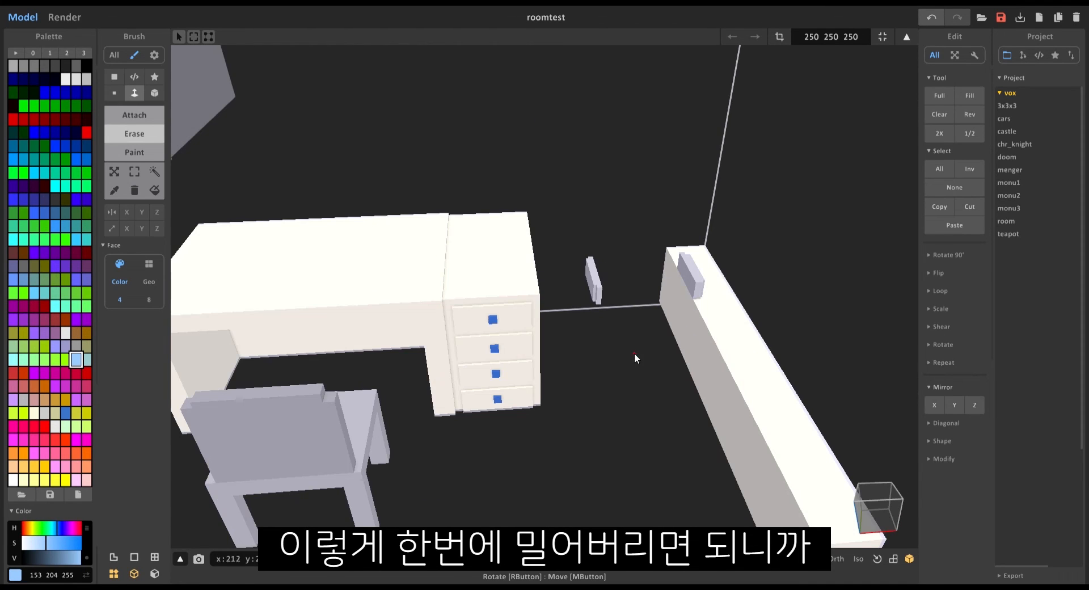
pyautogui.moveTo(726, 289); pyautogui.dragTo(828, 428)
pyautogui.moveTo(828, 428)
pyautogui.mouseDown(button='right')
pyautogui.moveTo(753, 393)
pyautogui.moveTo(689, 420)
pyautogui.mouseUp(button='right')
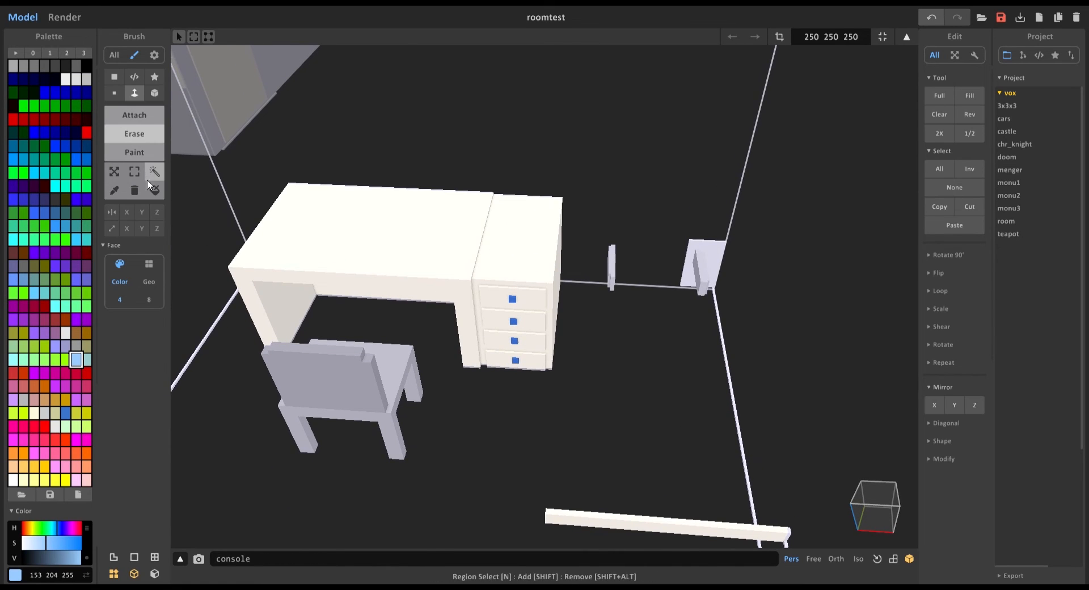
# Use marquee selection to delete the remaining bed pieces, the chair and the door so that only the desk is left
pyautogui.click(134, 171)
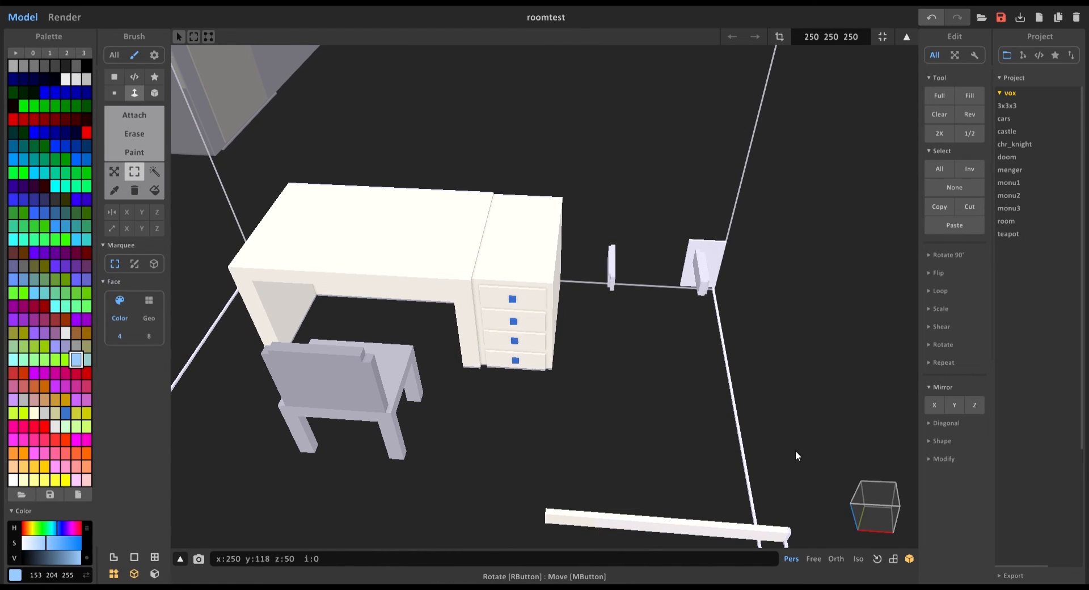
pyautogui.moveTo(795, 450); pyautogui.dragTo(710, 430, button='right')
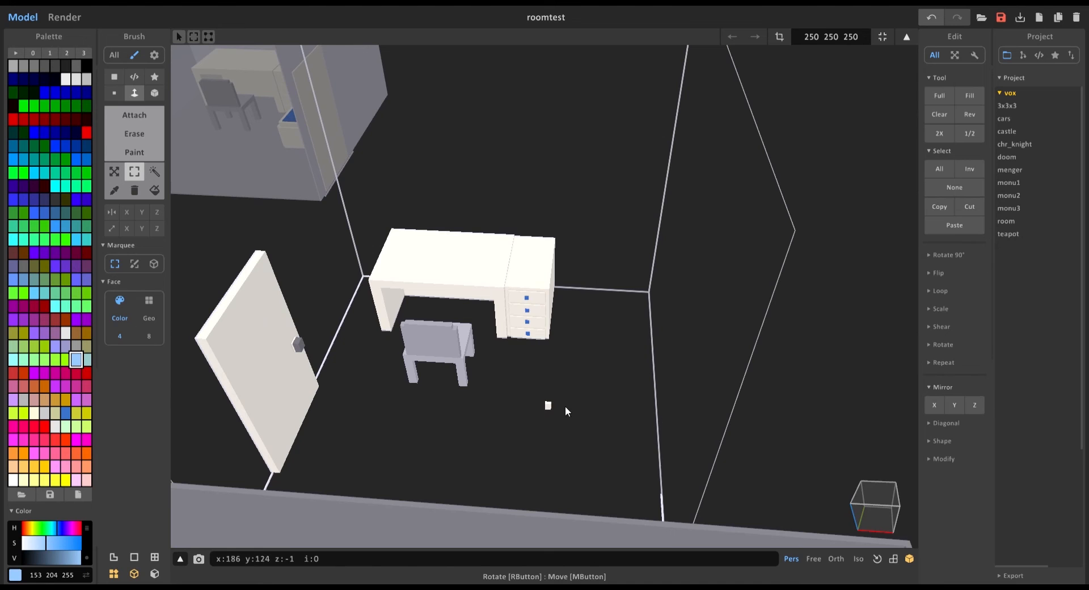
pyautogui.moveTo(639, 459)
pyautogui.mouseDown(button='right')
pyautogui.moveTo(514, 395)
pyautogui.moveTo(530, 453)
pyautogui.moveTo(499, 408)
pyautogui.mouseUp(button='right')
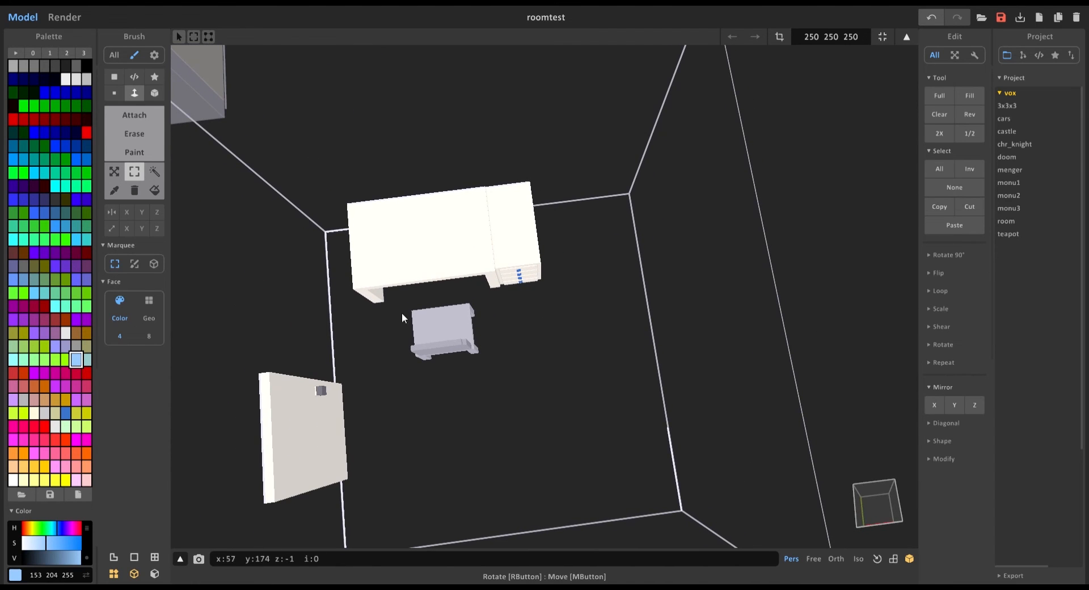
pyautogui.moveTo(396, 300); pyautogui.dragTo(528, 395)
pyautogui.moveTo(533, 401)
pyautogui.mouseDown(button='right')
pyautogui.moveTo(385, 378)
pyautogui.moveTo(354, 246)
pyautogui.moveTo(426, 333)
pyautogui.mouseUp(button='right')
pyautogui.moveTo(362, 112); pyautogui.dragTo(536, 364)
pyautogui.press('Delete')
# Crop the model's volume around the desk to 152 × 79 × 69
pyautogui.moveTo(537, 365); pyautogui.dragTo(607, 370, button='right')
pyautogui.scroll(-4, 607, 369)
pyautogui.click(779, 37)
pyautogui.moveTo(613, 318); pyautogui.dragTo(628, 368, button='right')
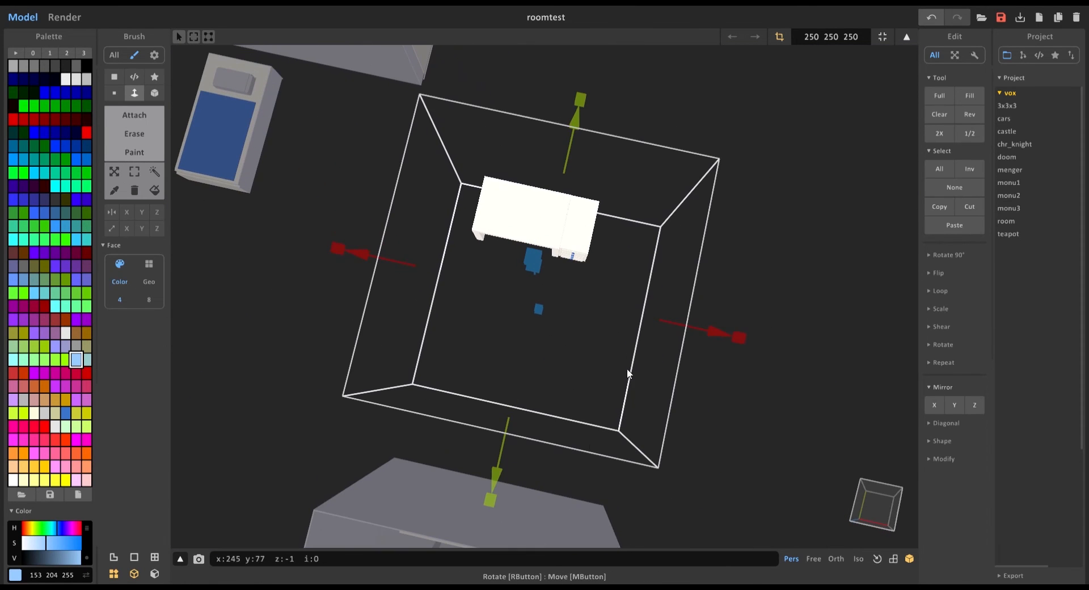
pyautogui.moveTo(495, 507); pyautogui.dragTo(539, 328)
pyautogui.moveTo(600, 327); pyautogui.dragTo(618, 253, button='right')
pyautogui.moveTo(801, 236); pyautogui.dragTo(716, 216)
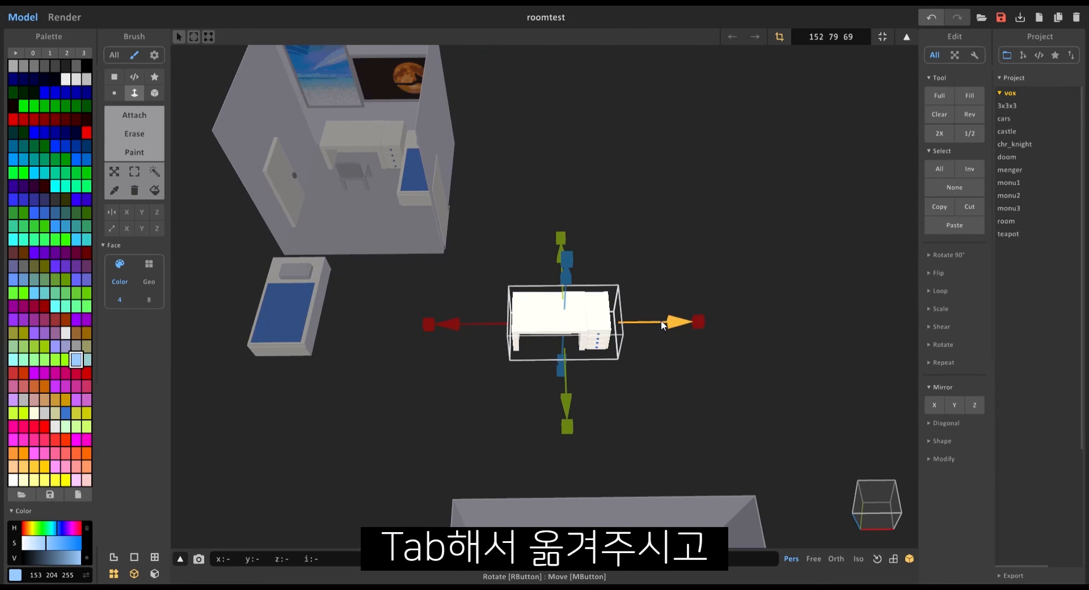
# Return to the whole scene and move the separated desk next to the separated bed in front of the original room
pyautogui.press('Tab')
pyautogui.moveTo(659, 322); pyautogui.dragTo(496, 309)
pyautogui.moveTo(409, 250); pyautogui.dragTo(409, 236)
pyautogui.click(605, 329)
# Open the last remaining room copy for voxel editing and erase all its walls and floor with the face eraser
pyautogui.scroll(-5, 605, 329)
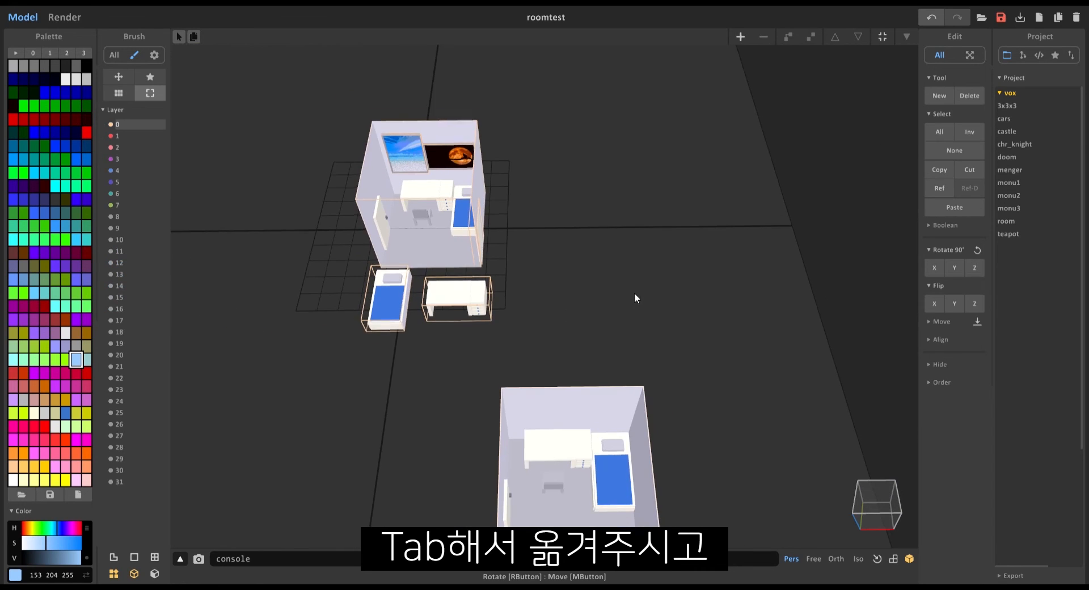
pyautogui.moveTo(634, 294); pyautogui.dragTo(632, 196, button='middle')
pyautogui.scroll(1, 631, 195)
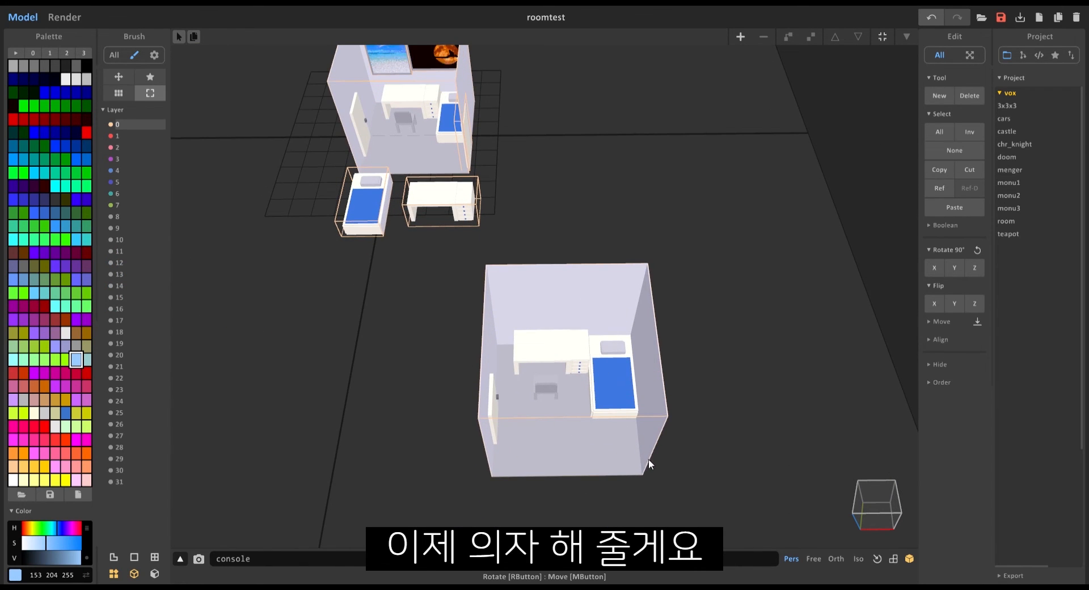
pyautogui.moveTo(648, 458); pyautogui.dragTo(643, 428, button='right')
pyautogui.click(643, 429)
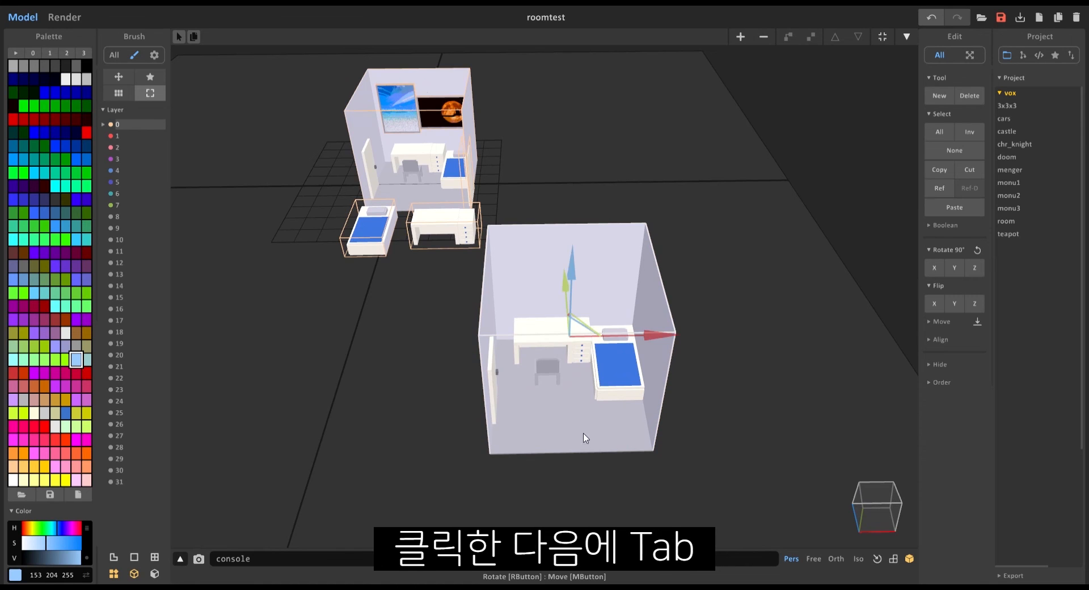
pyautogui.press('Tab')
pyautogui.scroll(5, 582, 423)
pyautogui.click(657, 154)
pyautogui.click(754, 318)
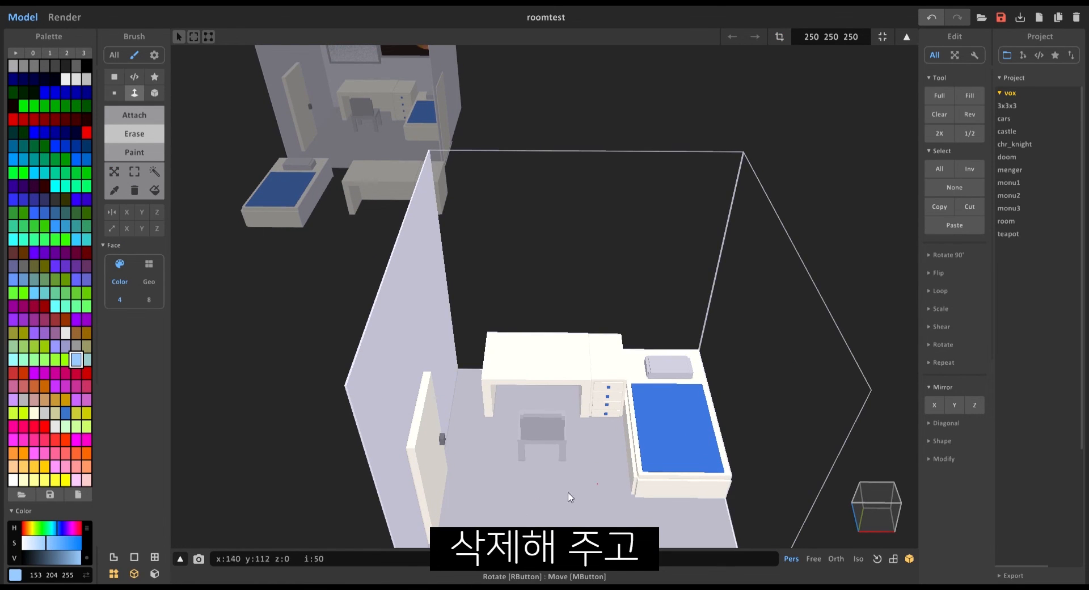
pyautogui.click(568, 495)
pyautogui.moveTo(377, 324)
pyautogui.mouseDown(button='right')
pyautogui.moveTo(522, 424)
pyautogui.moveTo(528, 406)
pyautogui.mouseUp(button='right')
pyautogui.click(357, 180)
# Marquee-select the desk together with the head end of the bed and delete the selected voxels
pyautogui.scroll(-2, 357, 179)
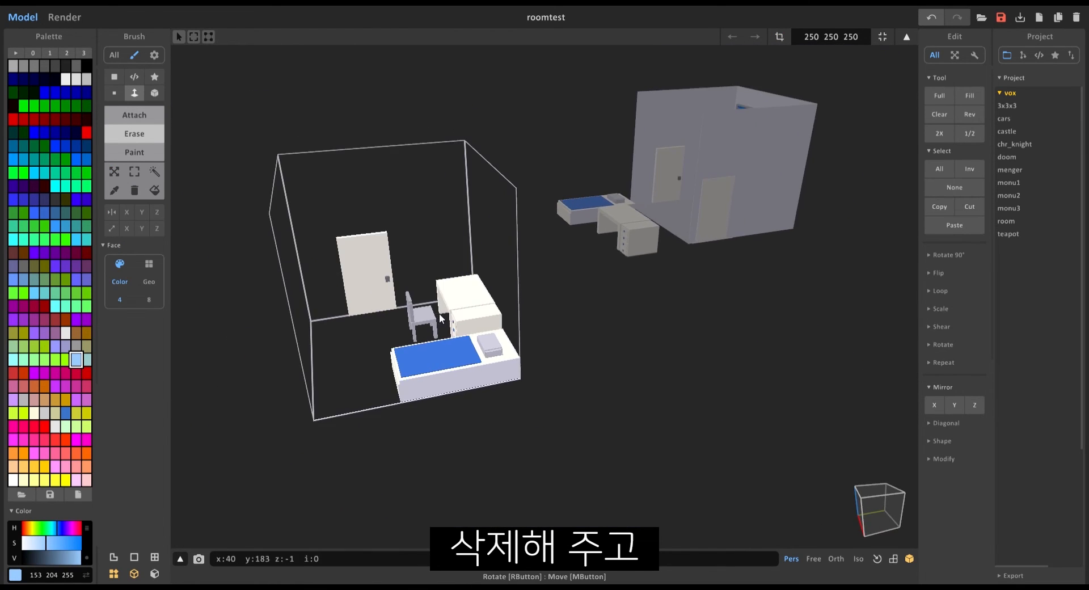
pyautogui.moveTo(357, 180)
pyautogui.mouseDown(button='right')
pyautogui.moveTo(543, 339)
pyautogui.moveTo(624, 372)
pyautogui.moveTo(626, 311)
pyautogui.mouseUp(button='right')
pyautogui.scroll(-3, 634, 365)
pyautogui.press('m')
pyautogui.moveTo(379, 309); pyautogui.dragTo(720, 399)
pyautogui.moveTo(720, 399); pyautogui.dragTo(481, 370, button='right')
pyautogui.press('Delete')
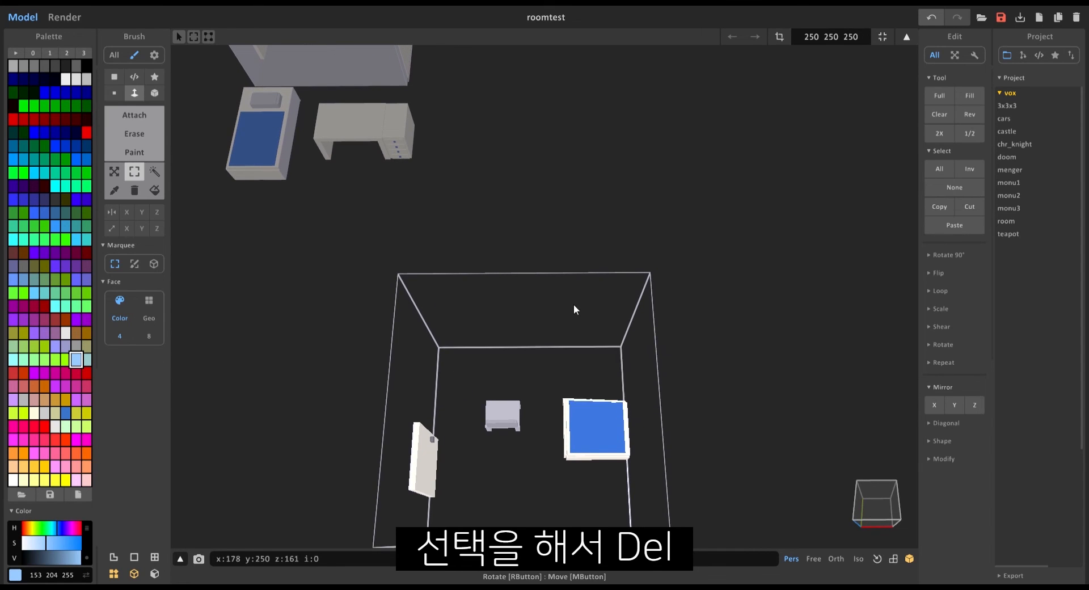
# Marquee-select and delete the rest of the bed and the door so that only the chair is left
pyautogui.moveTo(573, 304); pyautogui.dragTo(603, 387, button='right')
pyautogui.moveTo(603, 387); pyautogui.dragTo(684, 546)
pyautogui.press('Delete')
pyautogui.moveTo(684, 547)
pyautogui.mouseDown(button='right')
pyautogui.moveTo(539, 488)
pyautogui.moveTo(288, 215)
pyautogui.mouseUp(button='right')
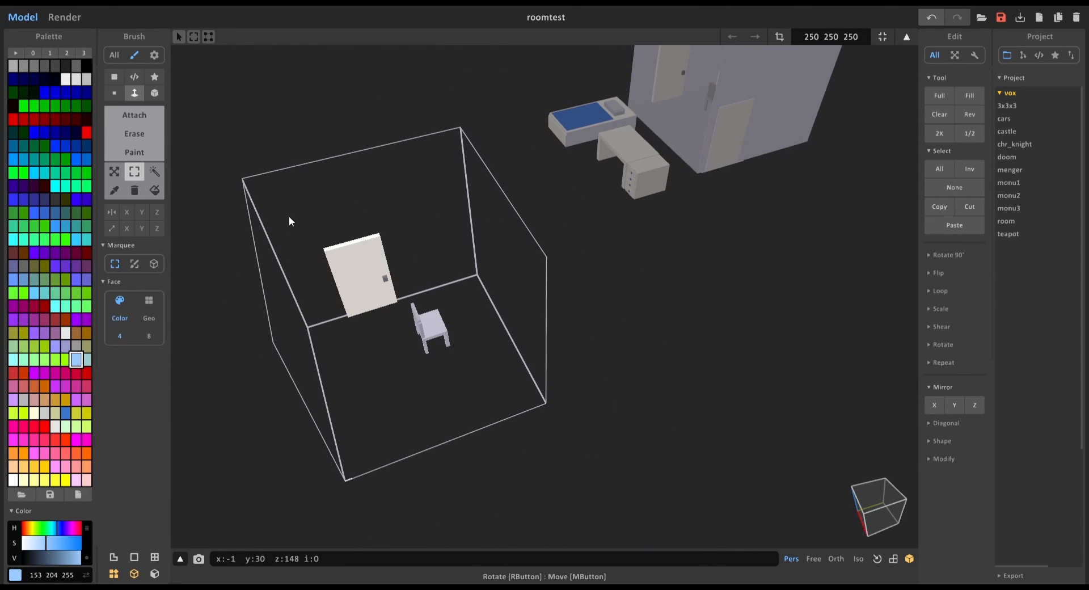
pyautogui.moveTo(263, 186); pyautogui.dragTo(399, 330)
pyautogui.press('Delete')
# Shrink the model's volume on all axes to 66 × 57 × 66 around the chair and commit the crop
pyautogui.moveTo(399, 330); pyautogui.dragTo(604, 343, button='right')
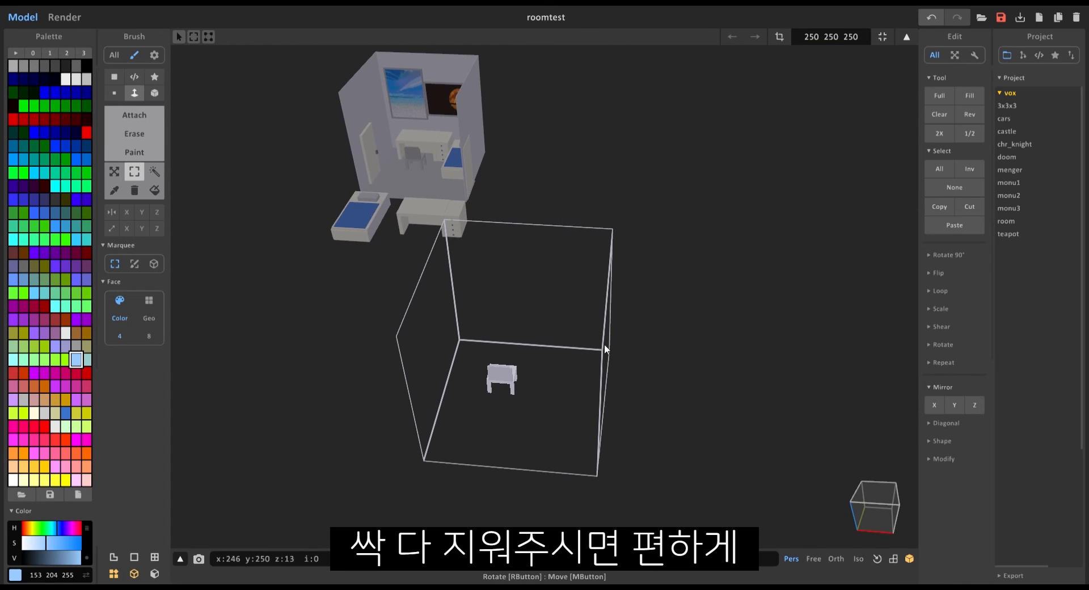
pyautogui.click(779, 37)
pyautogui.moveTo(683, 225); pyautogui.dragTo(539, 488, button='right')
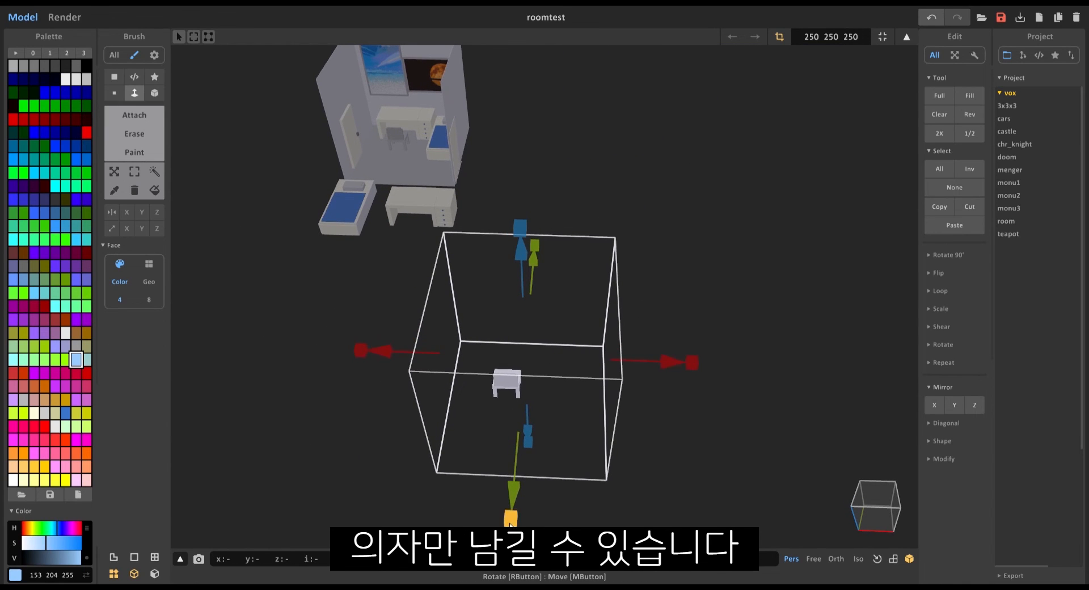
pyautogui.moveTo(511, 517); pyautogui.dragTo(516, 429)
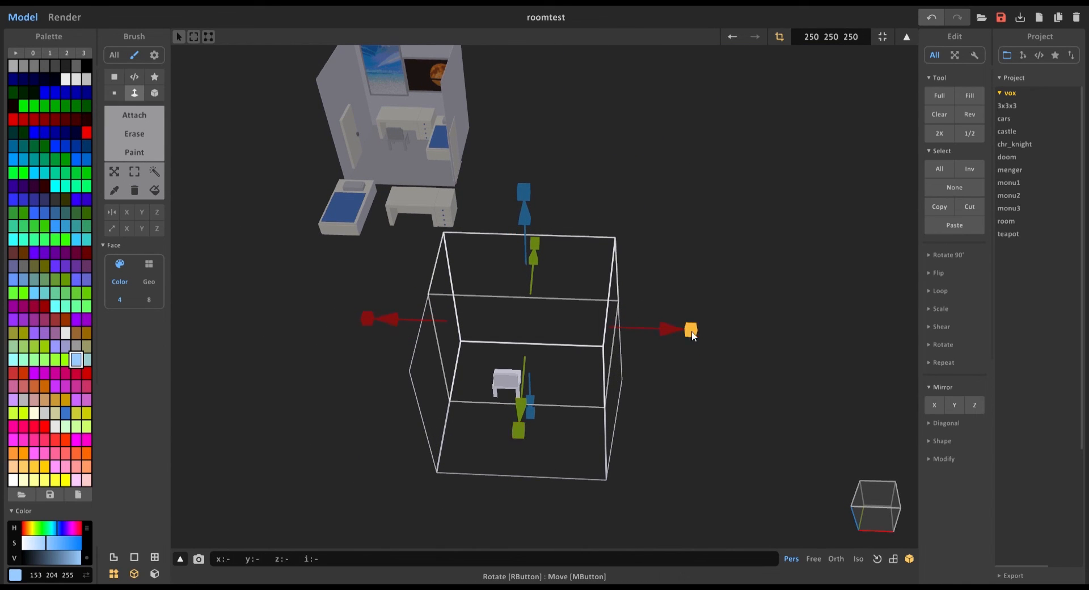
pyautogui.moveTo(691, 331); pyautogui.dragTo(608, 338)
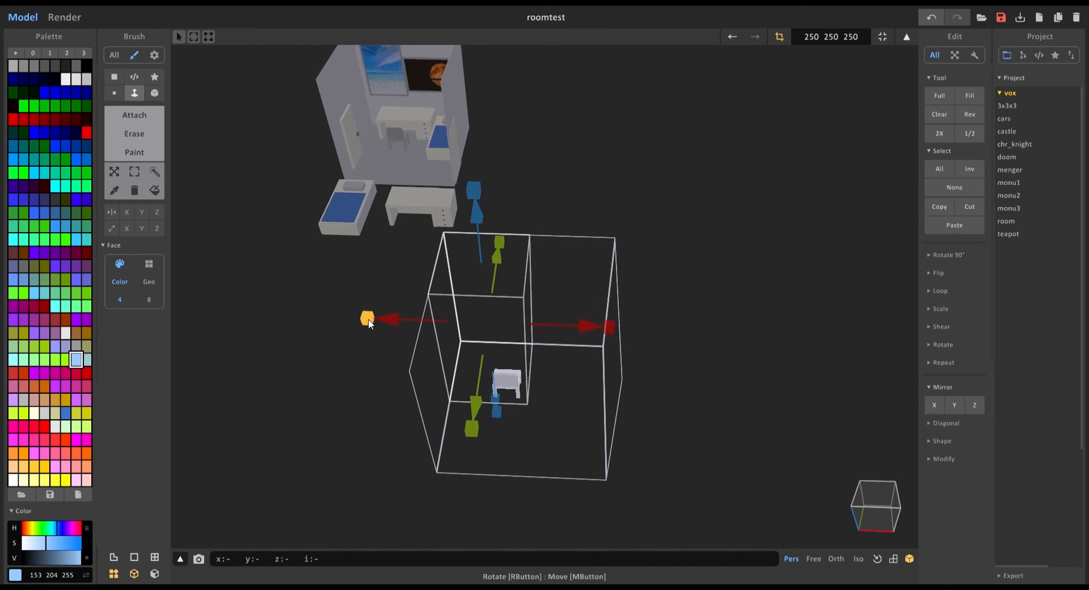
pyautogui.moveTo(368, 318); pyautogui.dragTo(406, 321)
pyautogui.moveTo(500, 194); pyautogui.dragTo(512, 288)
pyautogui.moveTo(536, 326); pyautogui.dragTo(498, 300, button='right')
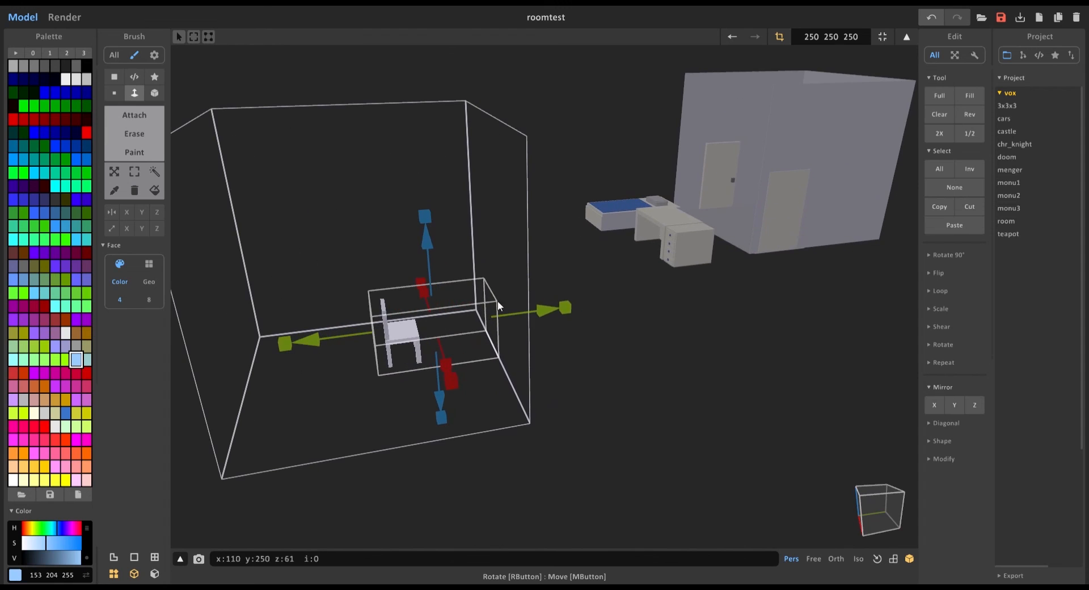
pyautogui.moveTo(566, 307); pyautogui.dragTo(505, 312)
pyautogui.press('Return')
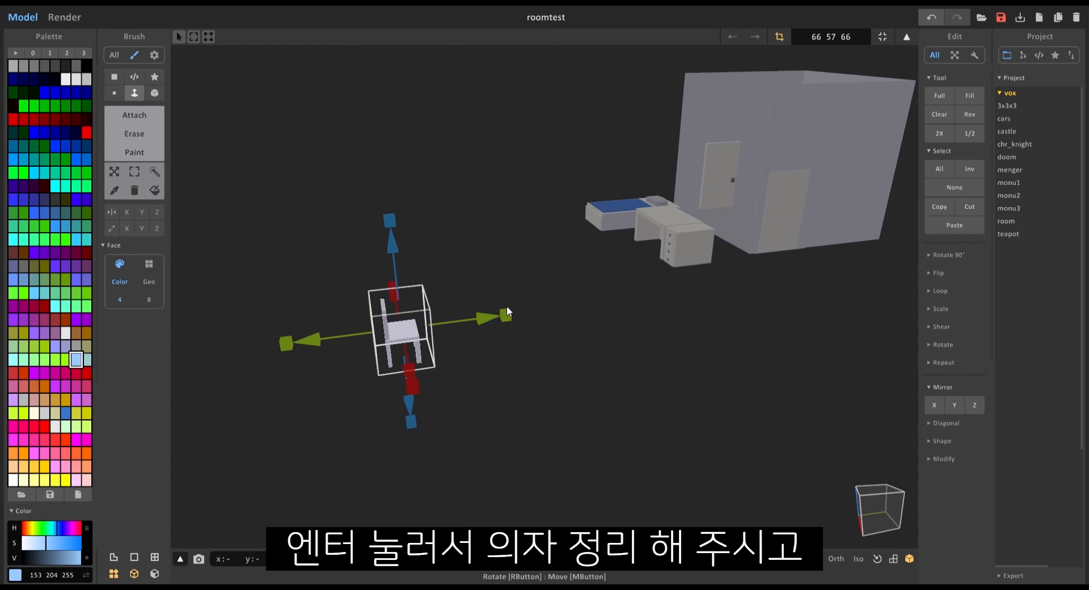
# Return to the whole scene, select the original room and save the project
pyautogui.moveTo(506, 309); pyautogui.dragTo(643, 432, button='right')
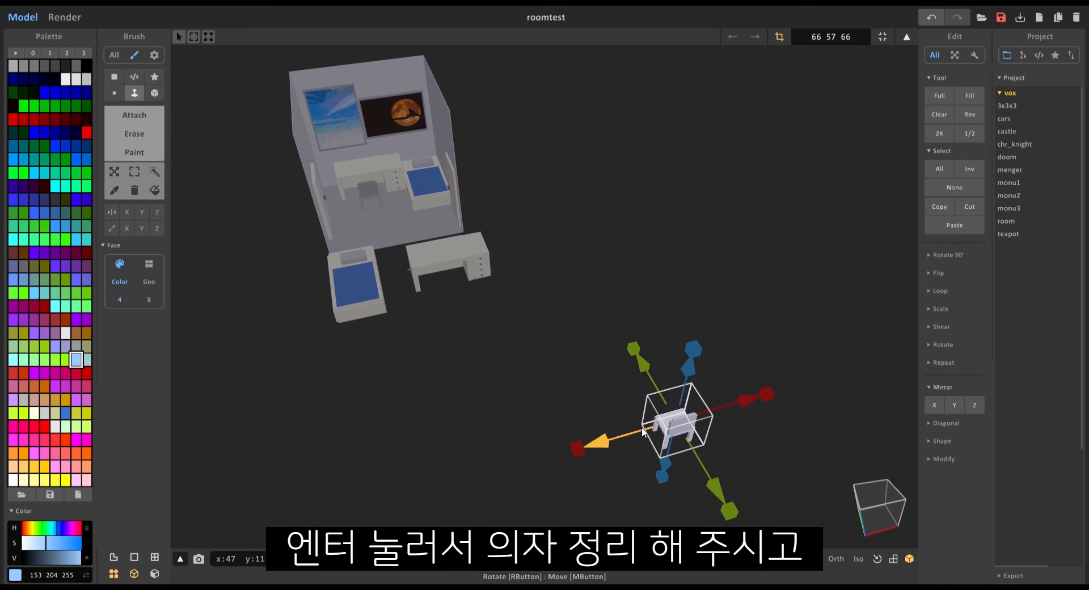
pyautogui.press('Tab')
pyautogui.moveTo(731, 416); pyautogui.dragTo(575, 161, button='right')
pyautogui.moveTo(654, 334); pyautogui.dragTo(744, 419, button='middle')
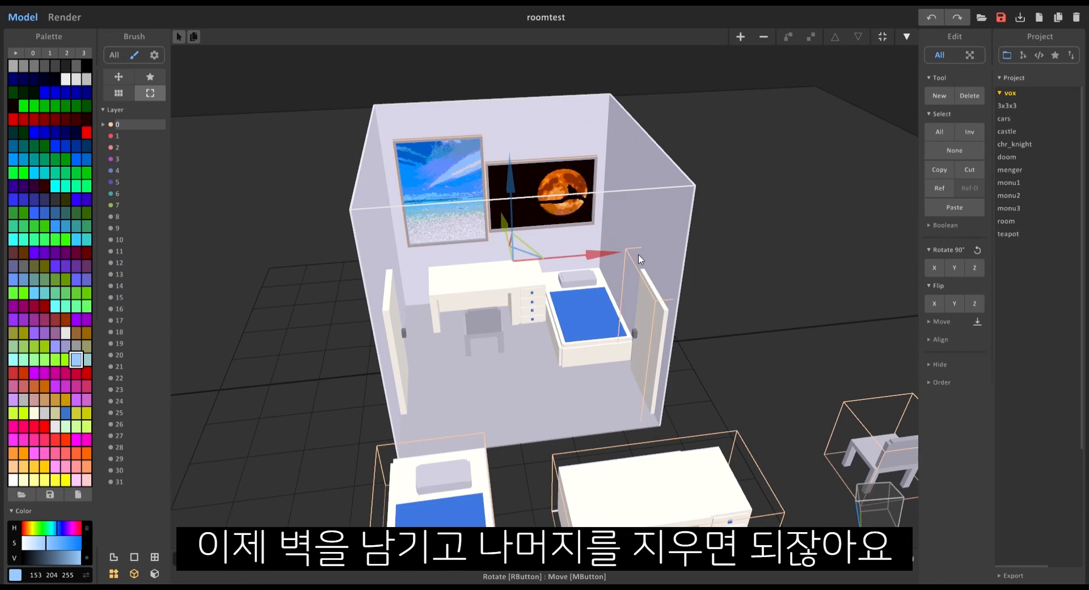
pyautogui.moveTo(638, 254); pyautogui.dragTo(681, 302, button='right')
pyautogui.hotkey('ctrl', 's')
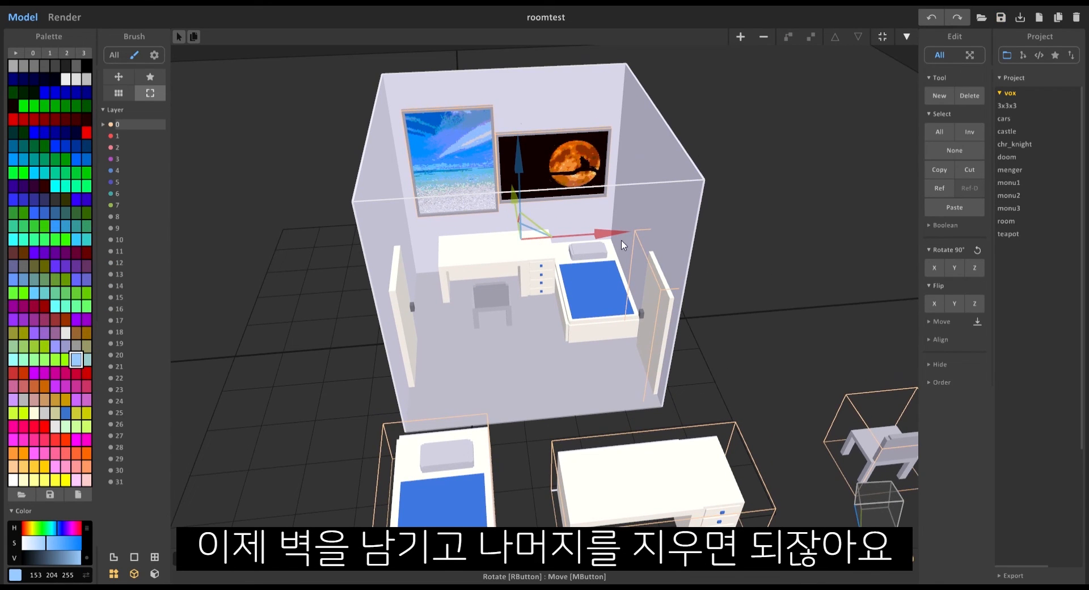
# Open the original room for voxel editing and select its same-colored walls with Region Select
pyautogui.scroll(5, 445, 252)
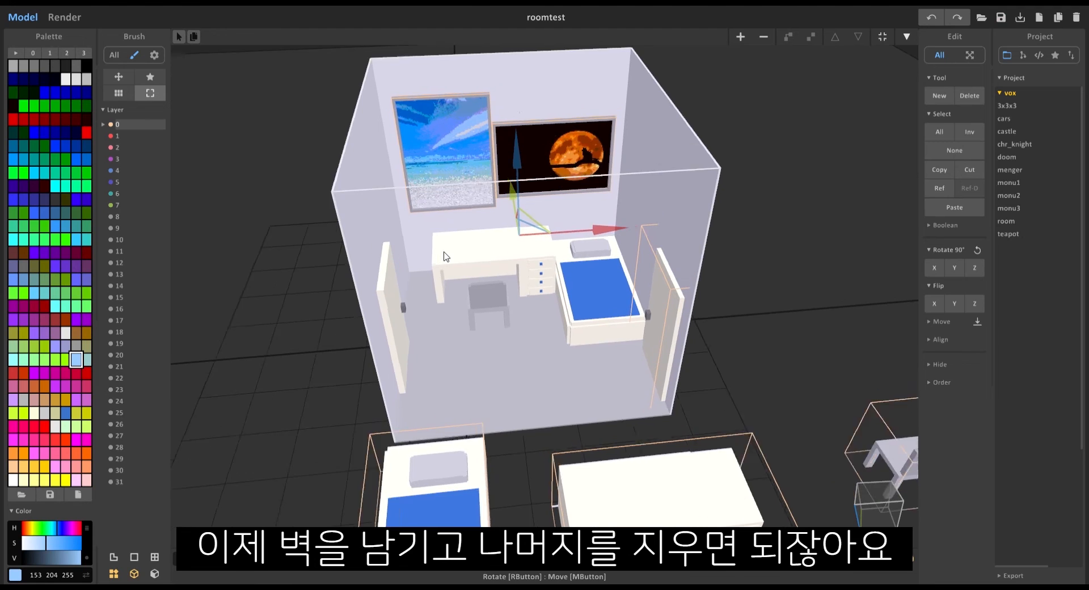
pyautogui.moveTo(283, 220); pyautogui.dragTo(652, 320, button='right')
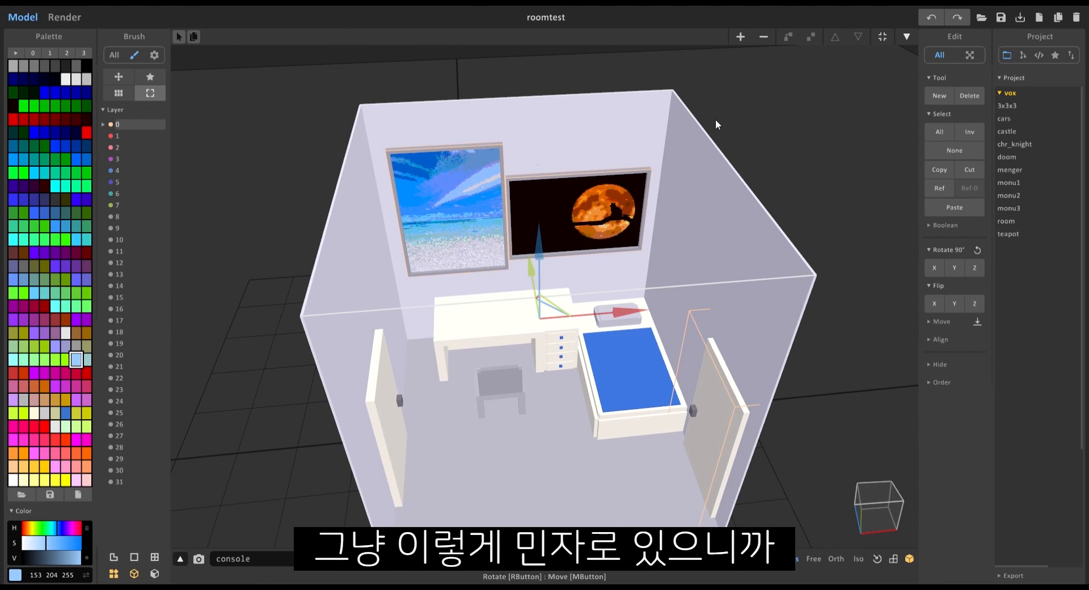
pyautogui.press('Tab')
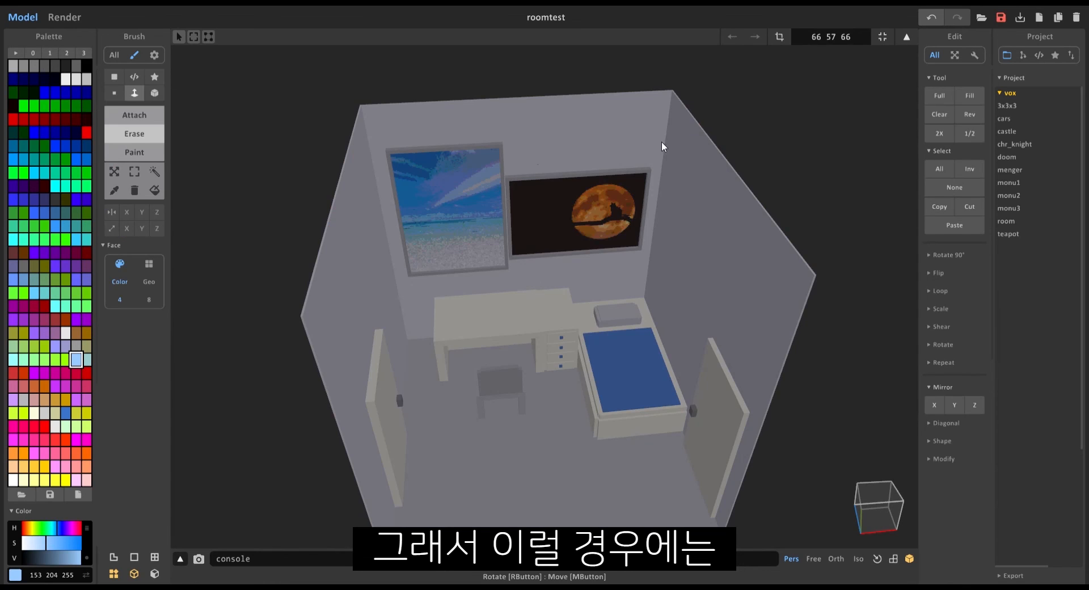
pyautogui.moveTo(306, 196)
pyautogui.mouseDown(button='right')
pyautogui.moveTo(240, 218)
pyautogui.moveTo(318, 185)
pyautogui.moveTo(391, 190)
pyautogui.mouseUp(button='right')
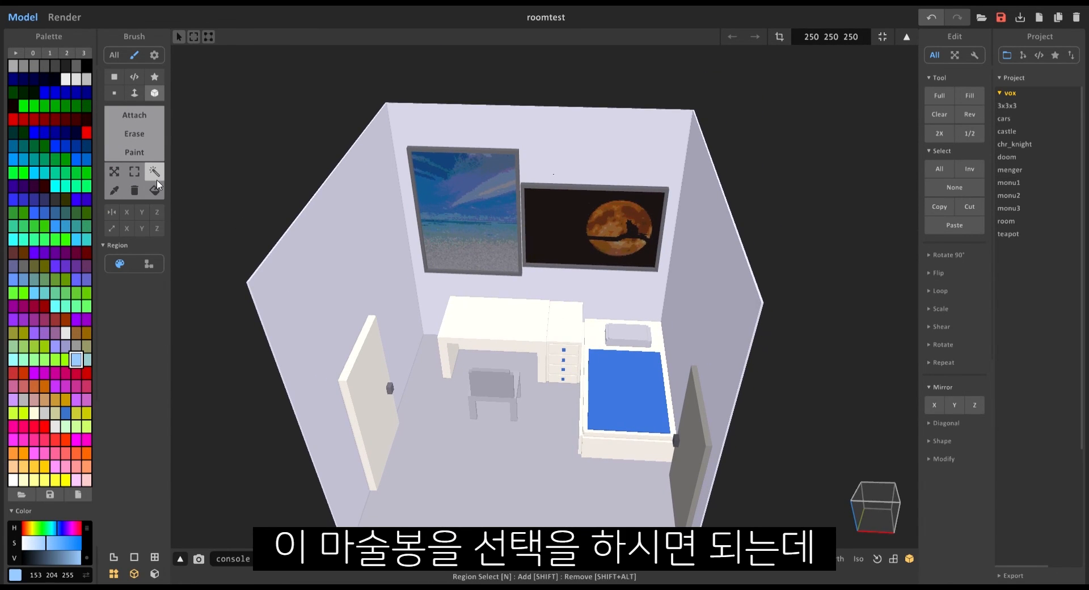
pyautogui.moveTo(236, 189); pyautogui.dragTo(382, 221, button='right')
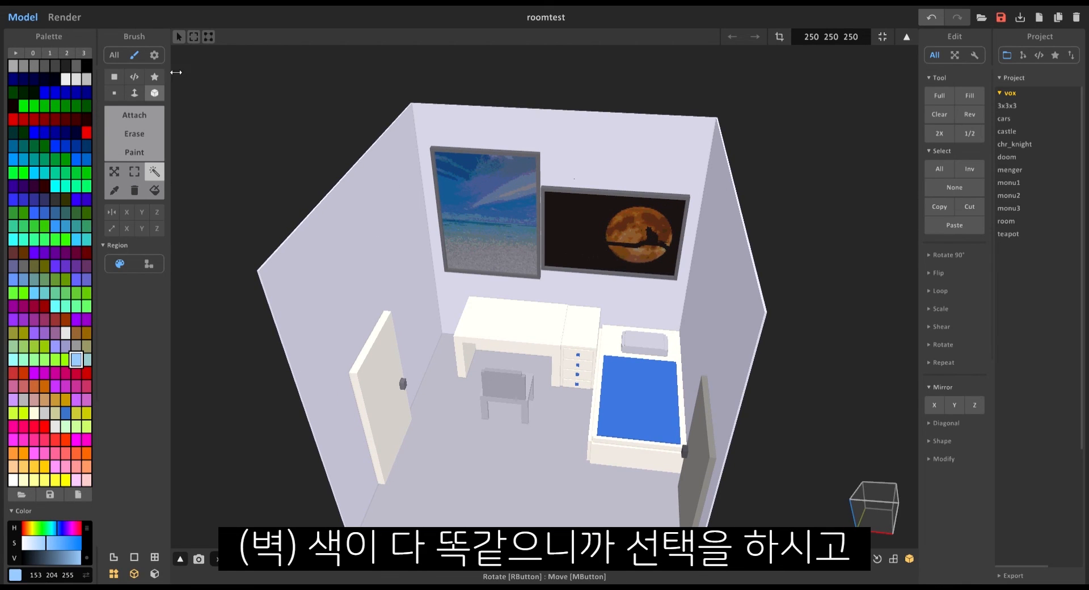
pyautogui.click(362, 230)
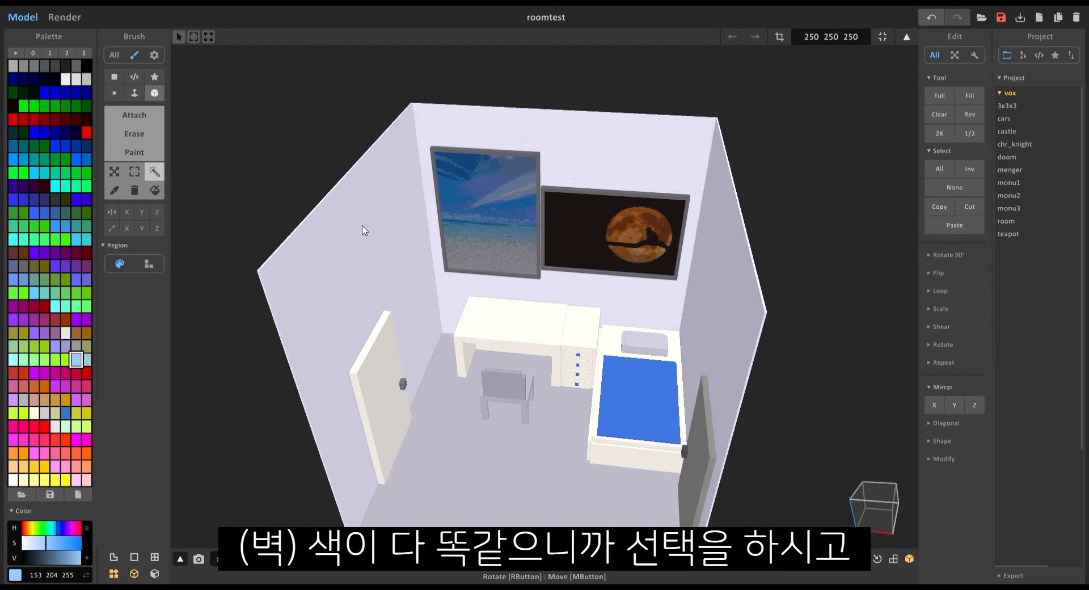
pyautogui.moveTo(363, 229); pyautogui.dragTo(499, 418, button='right')
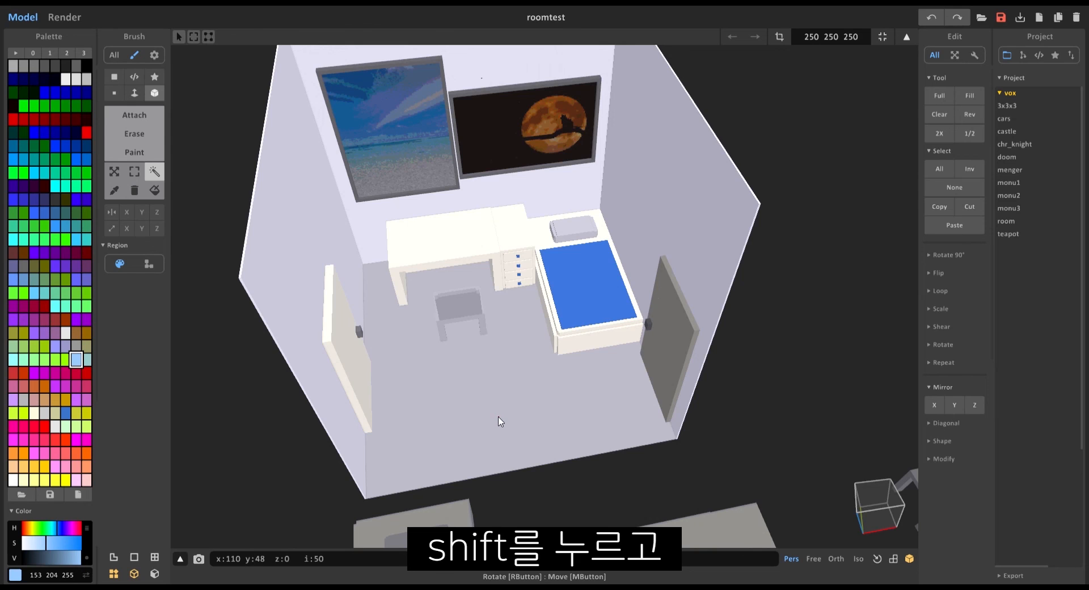
# Add the floor to the wall selection, invert the selection and delete the furniture and door copy inside the room
pyautogui.keyDown('shift'); pyautogui.click(512, 435); pyautogui.keyUp('shift')
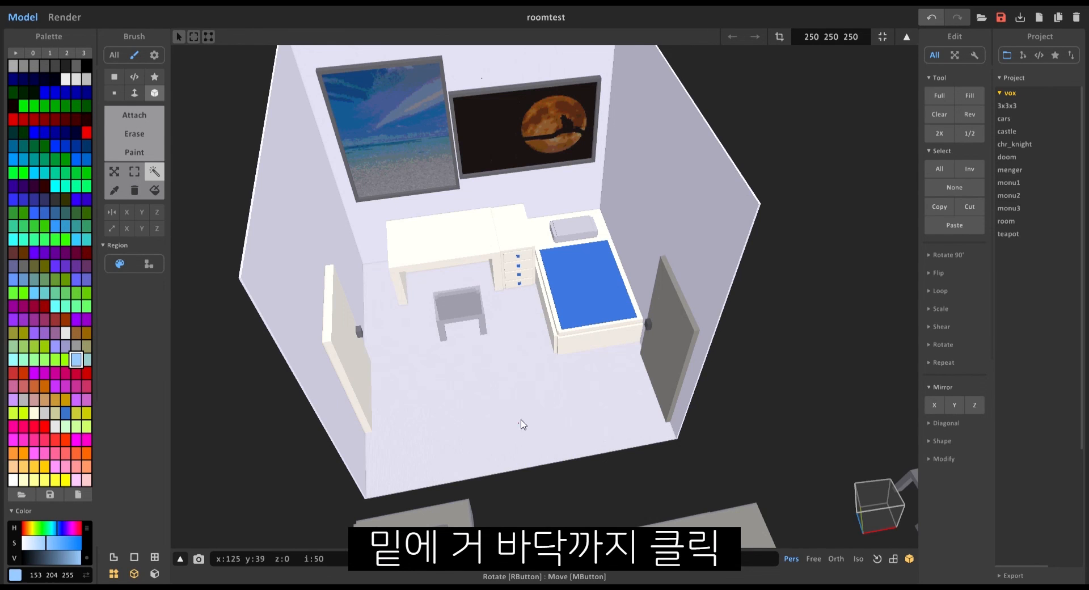
pyautogui.scroll(-3, 593, 356)
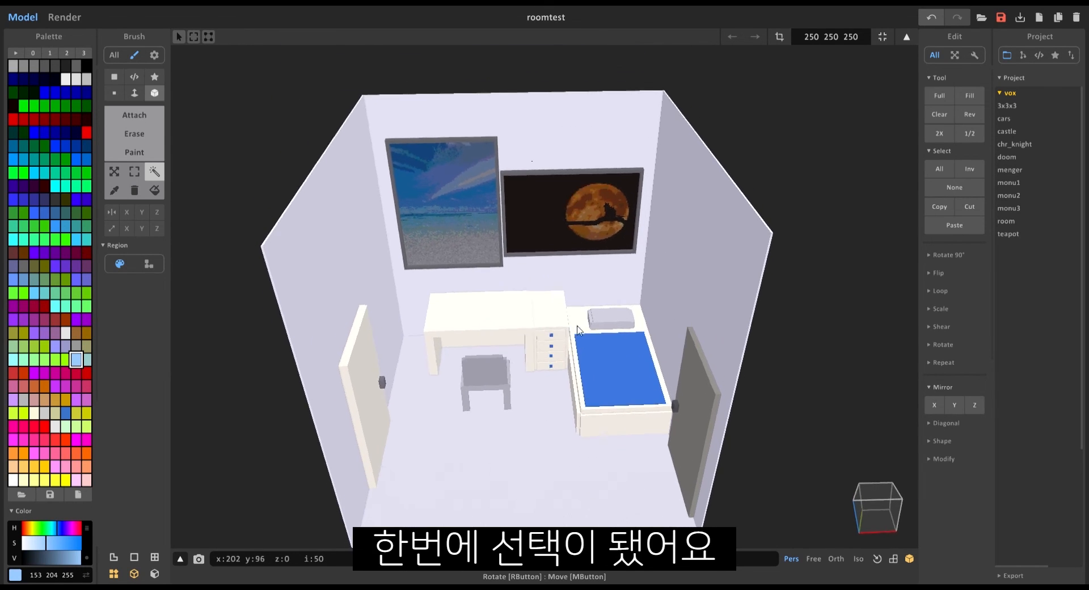
pyautogui.hotkey('ctrl', 'z')
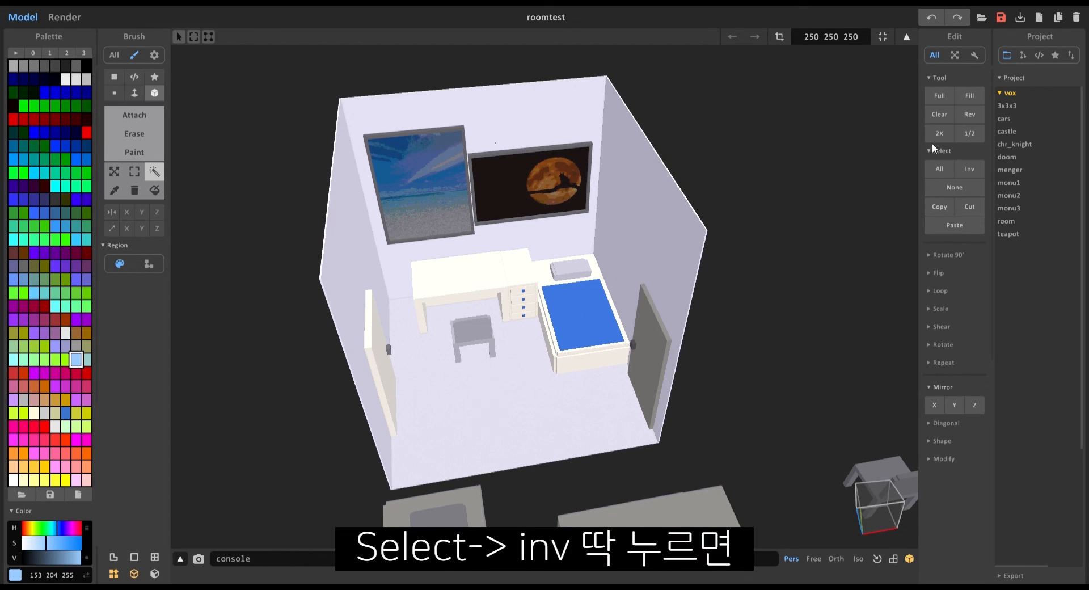
pyautogui.click(972, 169)
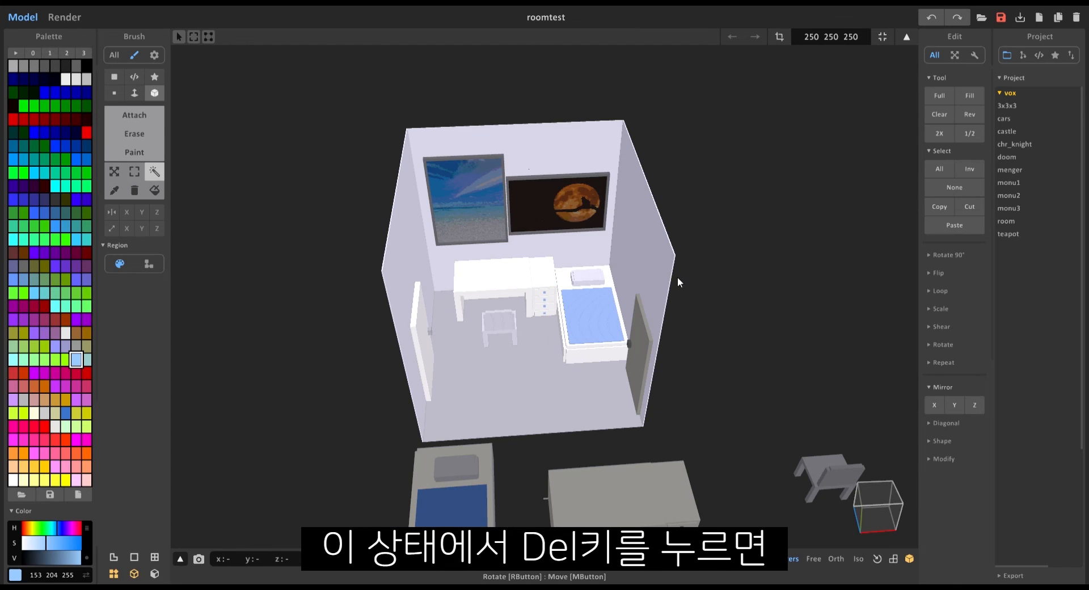
pyautogui.press('Delete')
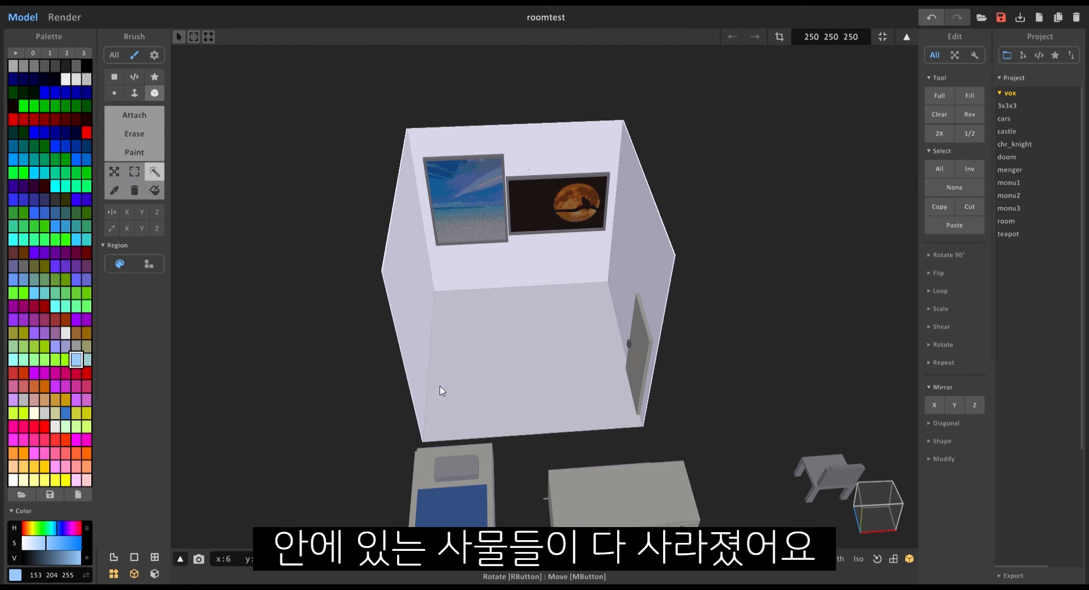
pyautogui.scroll(-1, 557, 317)
pyautogui.moveTo(558, 322); pyautogui.dragTo(664, 333, button='right')
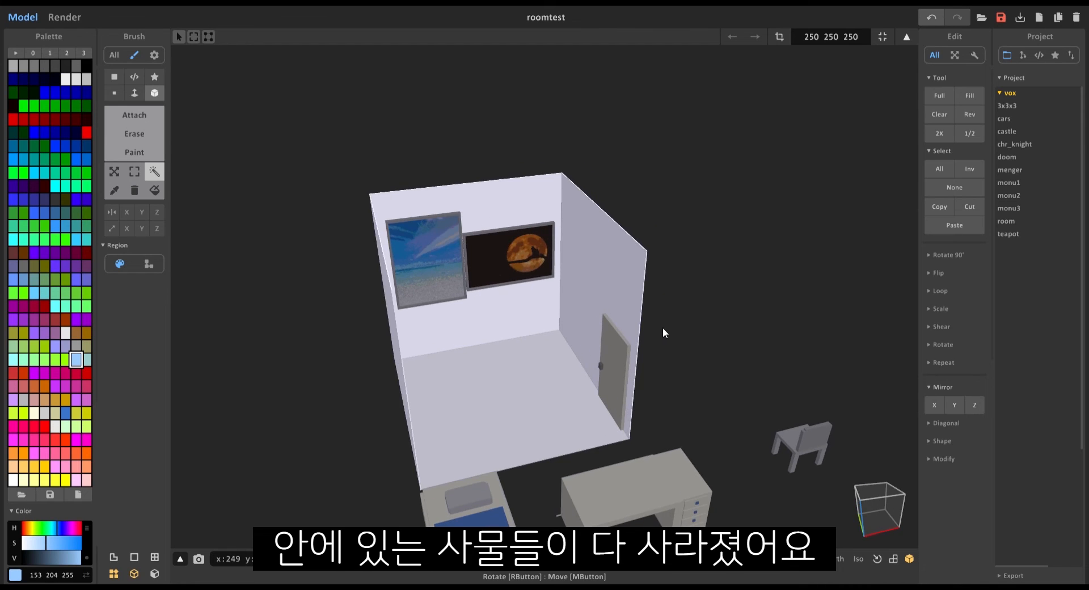
pyautogui.scroll(2, 661, 381)
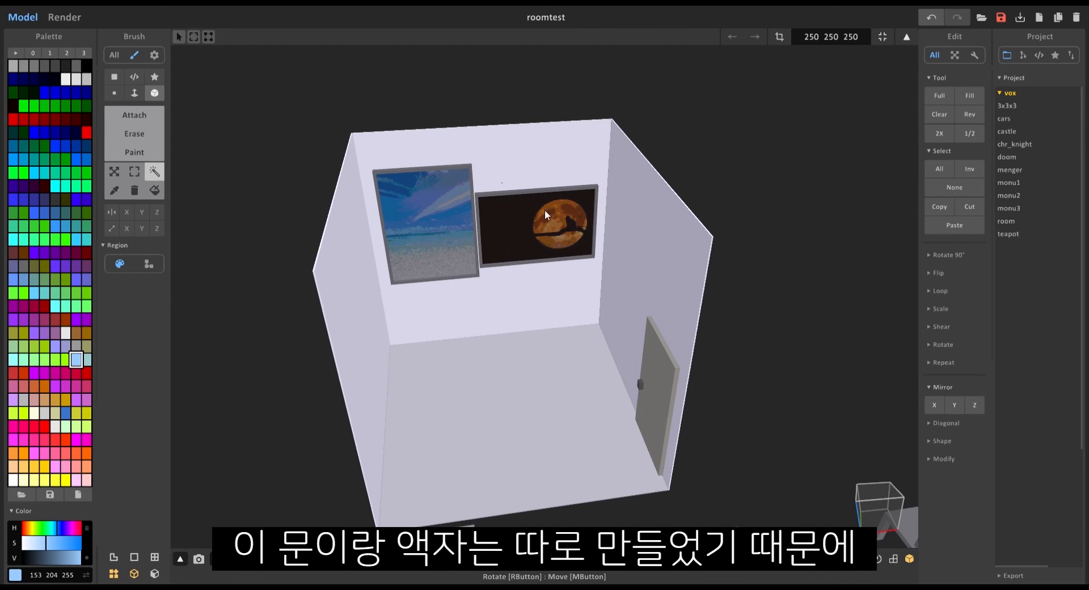
# Return to the whole scene, move the emptied room along the X axis and undo that move
pyautogui.moveTo(545, 210); pyautogui.dragTo(588, 243, button='right')
pyautogui.press('Tab')
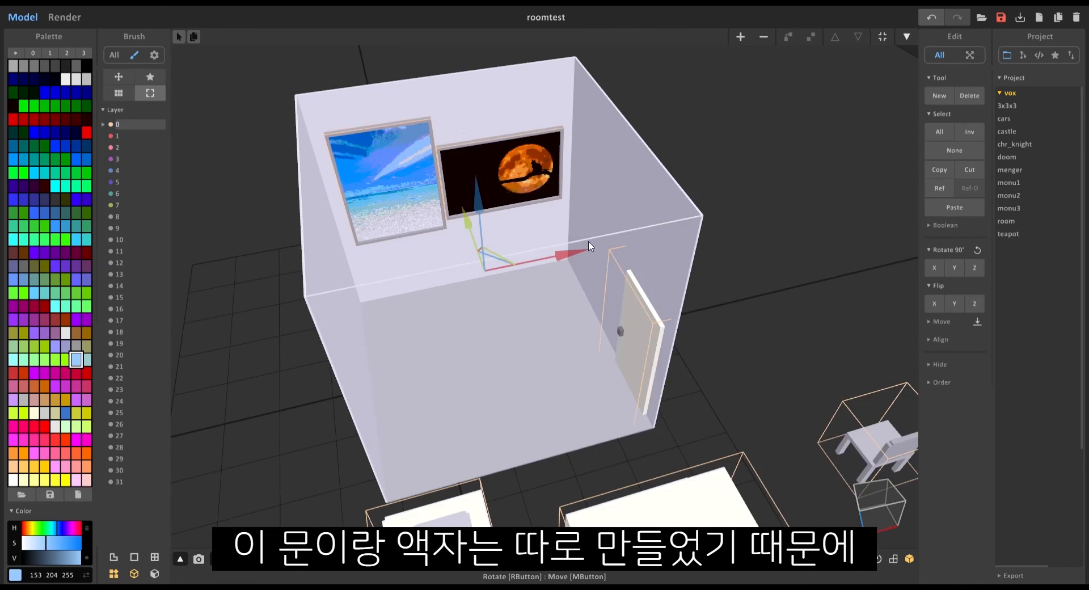
pyautogui.moveTo(565, 255); pyautogui.dragTo(741, 236)
pyautogui.hotkey('ctrl', 'z')
pyautogui.moveTo(739, 248); pyautogui.dragTo(706, 324, button='right')
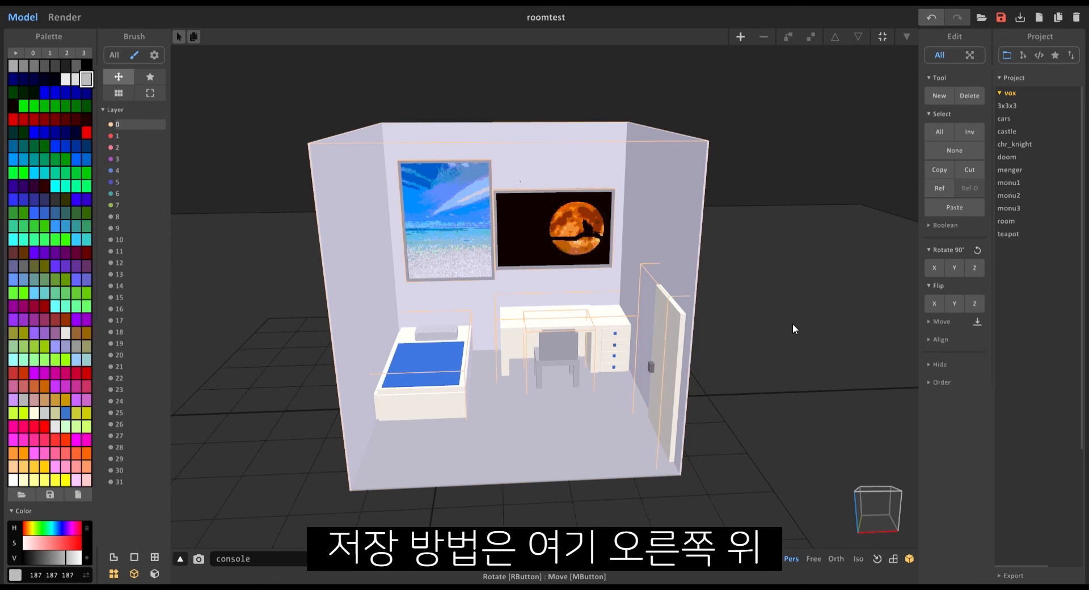
# Save the project as a MagicaVoxel .vox file
pyautogui.click(1022, 18)
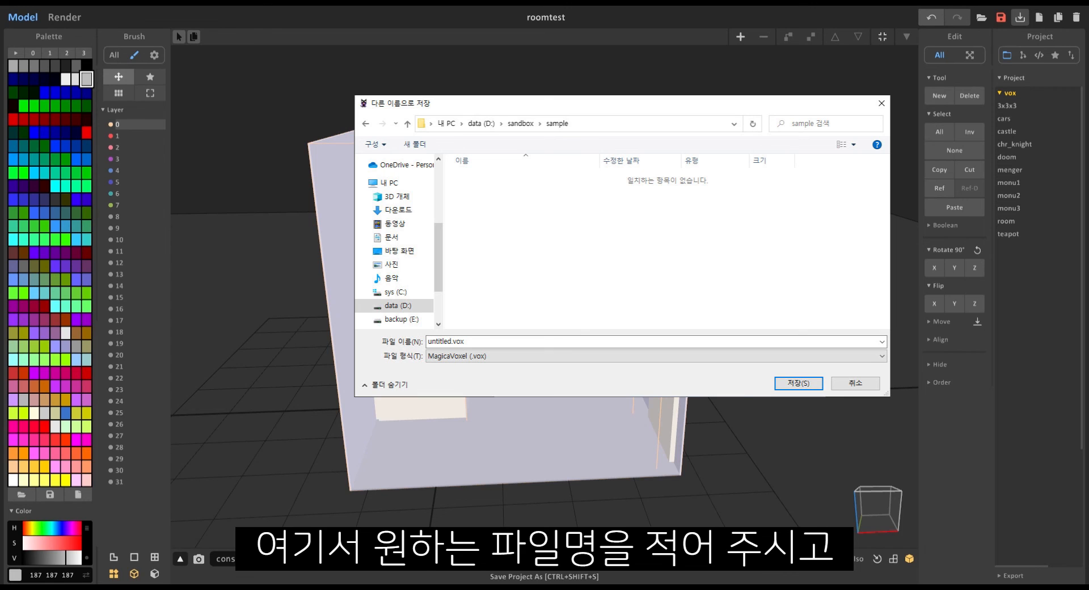
pyautogui.press('Return')
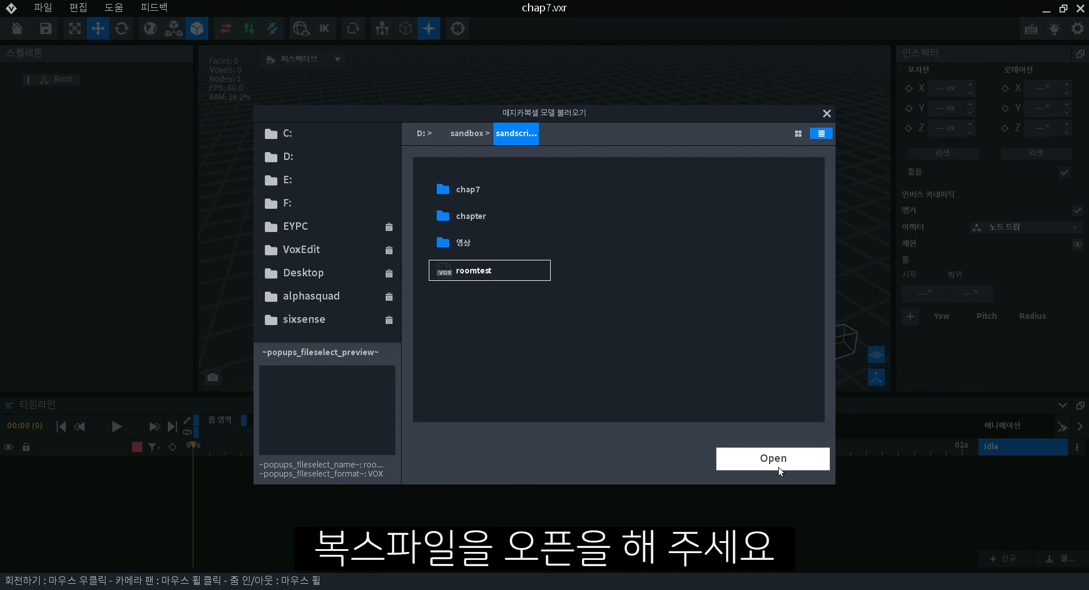
# In VoxEdit, import the roomtest MagicaVoxel file and look through its separate objects in the library
pyautogui.click(772, 458)
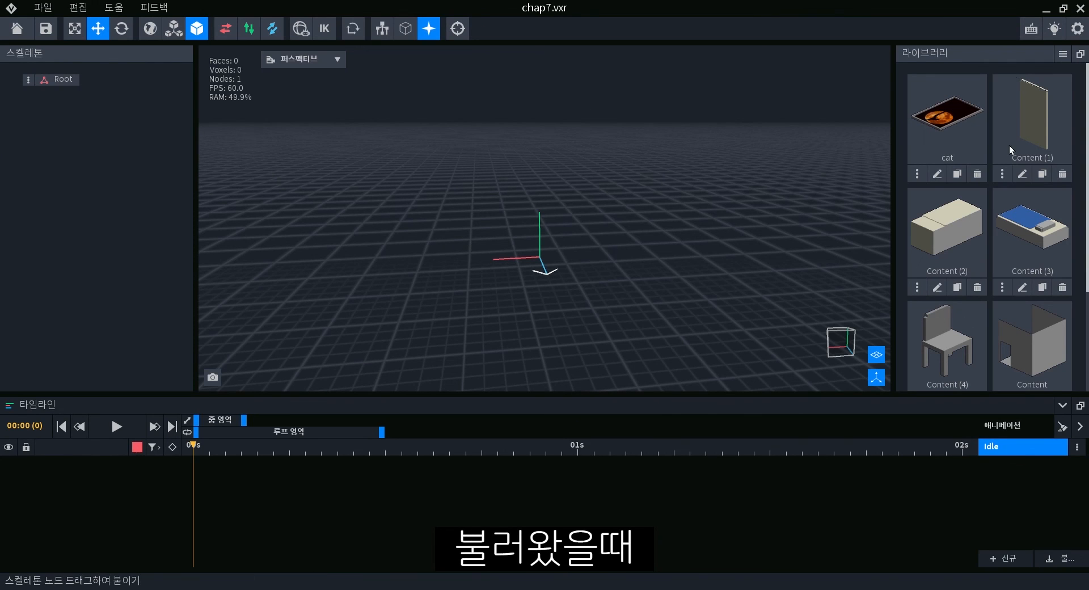
pyautogui.scroll(-2, 961, 246)
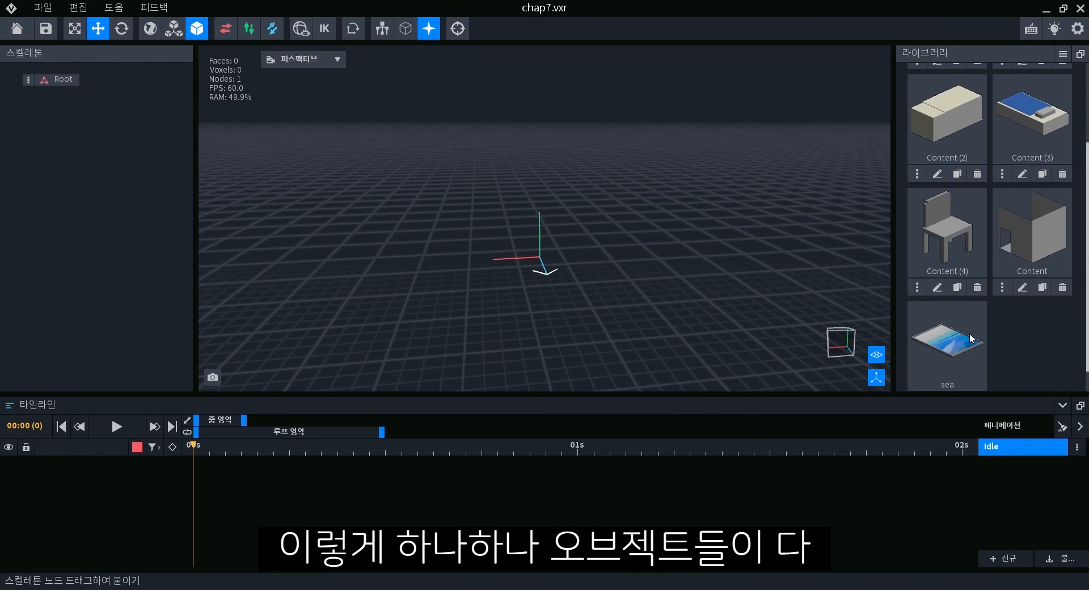
pyautogui.scroll(2, 1005, 243)
pyautogui.scroll(-3, 1011, 228)
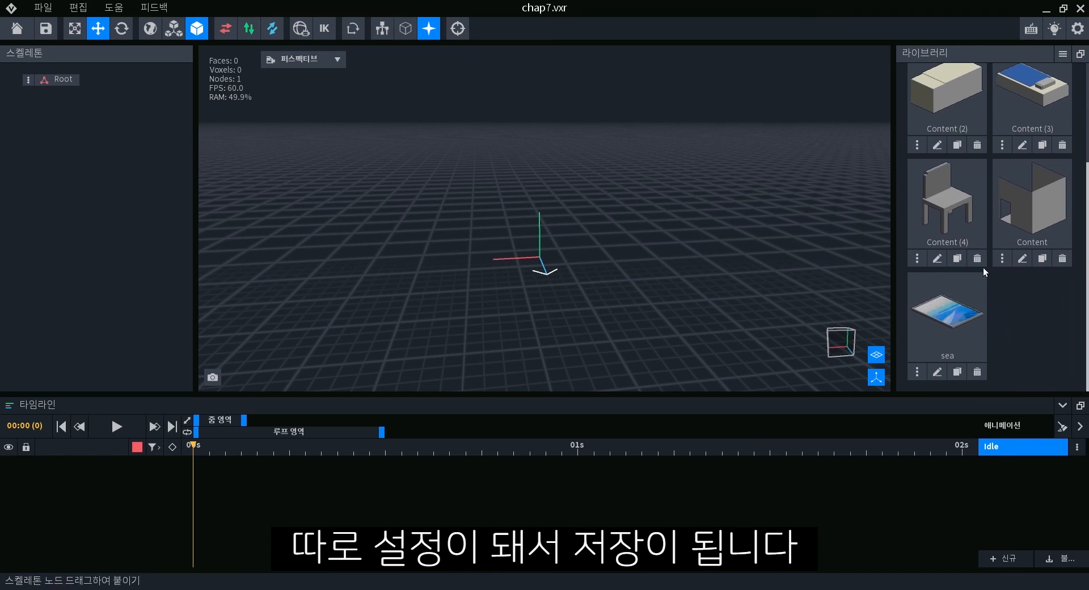
pyautogui.scroll(3, 1002, 267)
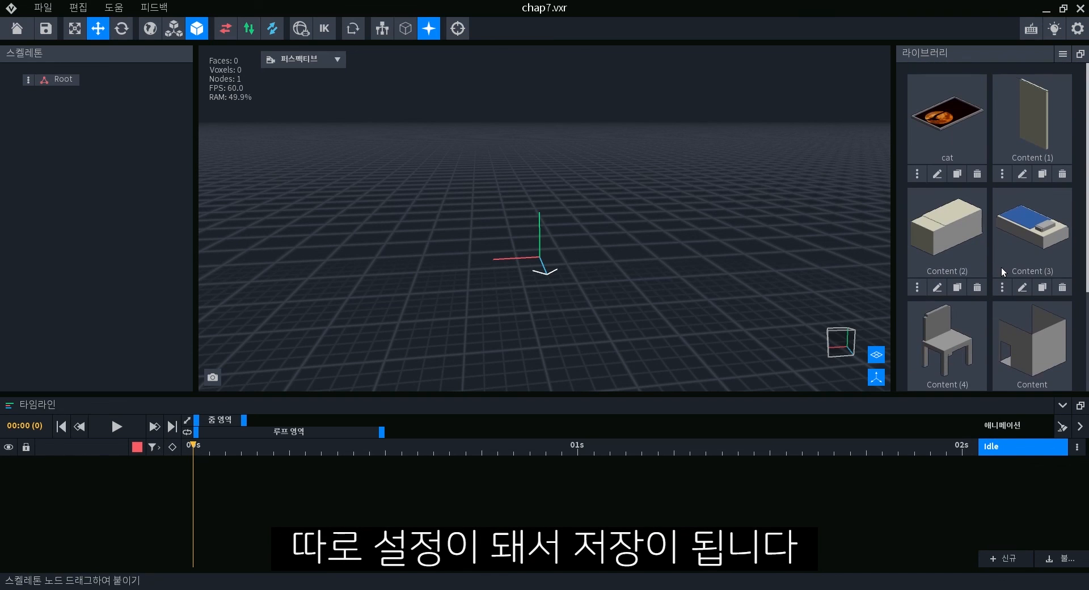
# Rename the door model, Content (1), in the library as "door"
pyautogui.click(1009, 179)
pyautogui.click(995, 188)
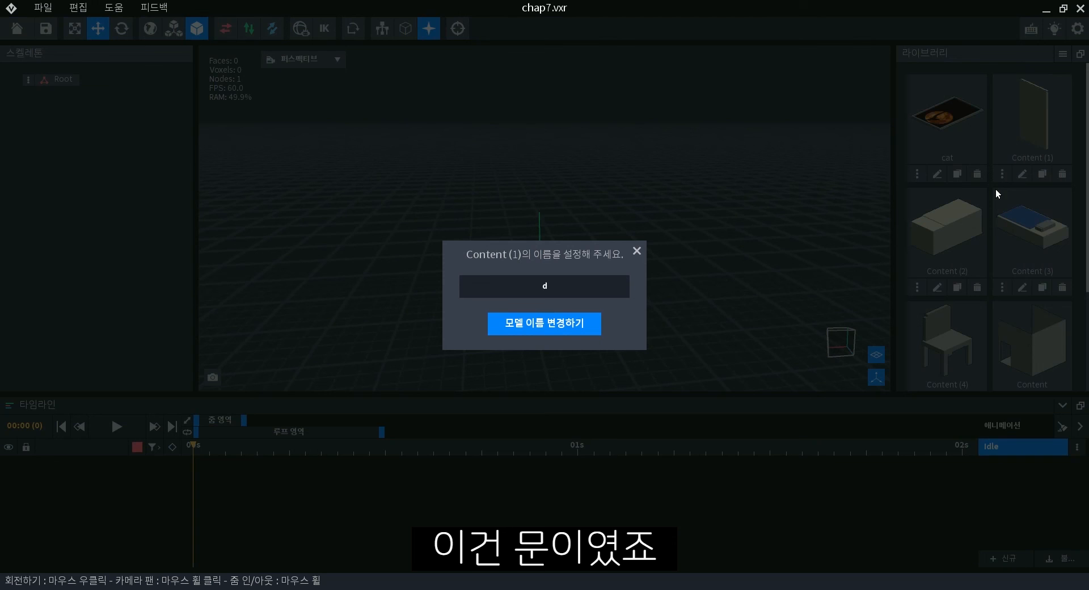
pyautogui.write('door')
pyautogui.press('Return')
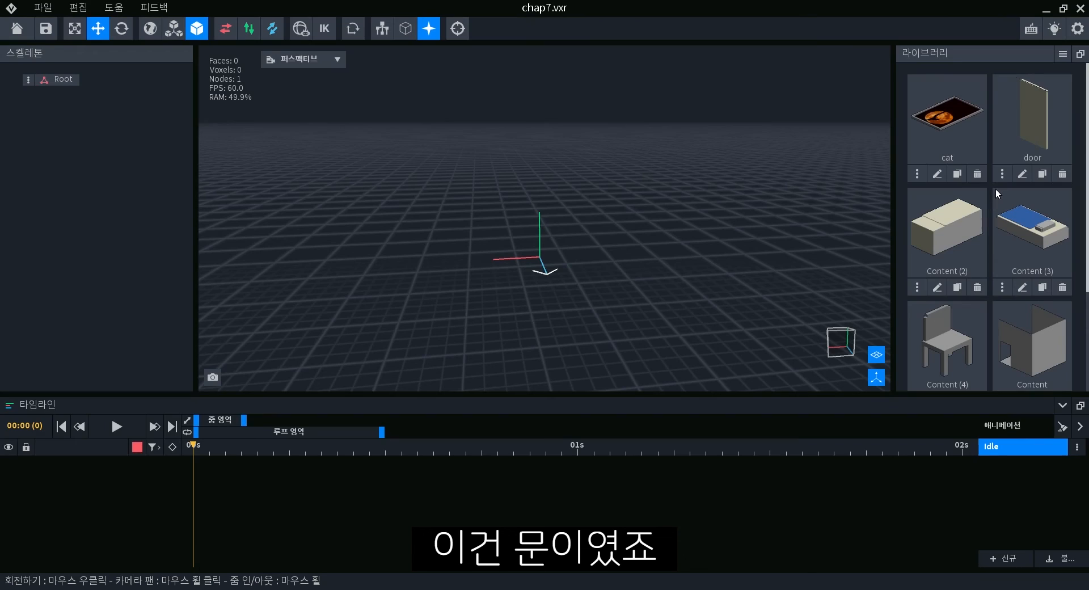
# Rename the desk model, Content (2), in the library as "desk"
pyautogui.click(918, 290)
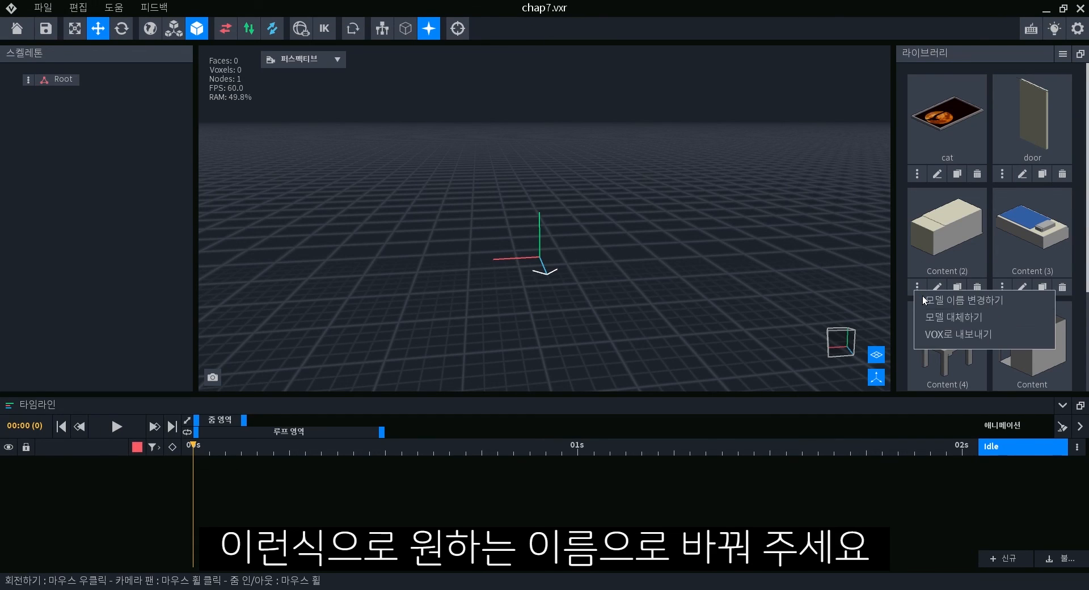
pyautogui.click(937, 293)
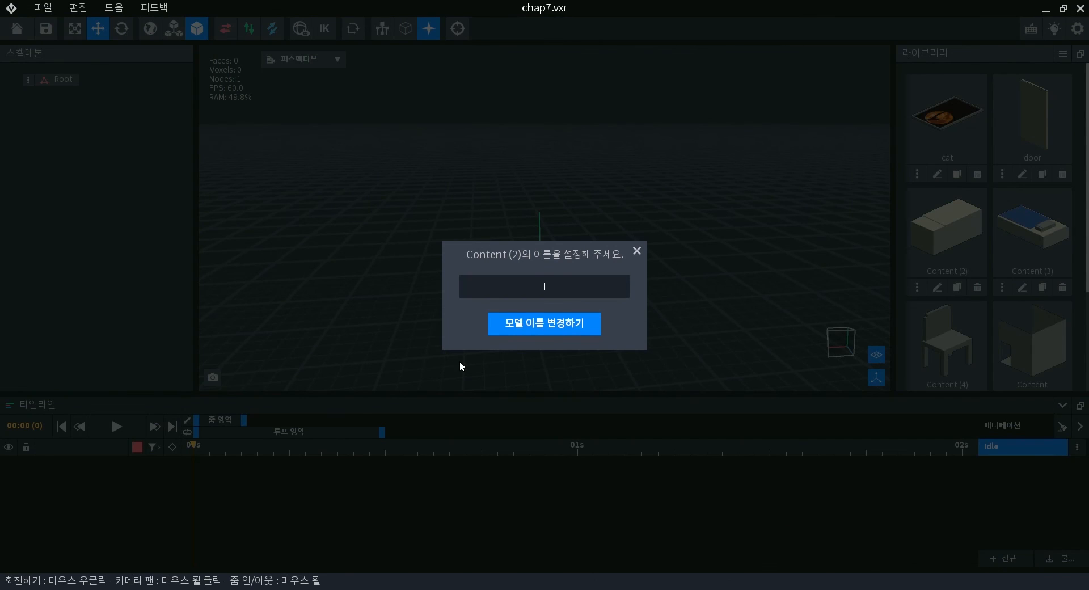
pyautogui.write('deskk')
pyautogui.press('BackSpace')
pyautogui.press('Return')
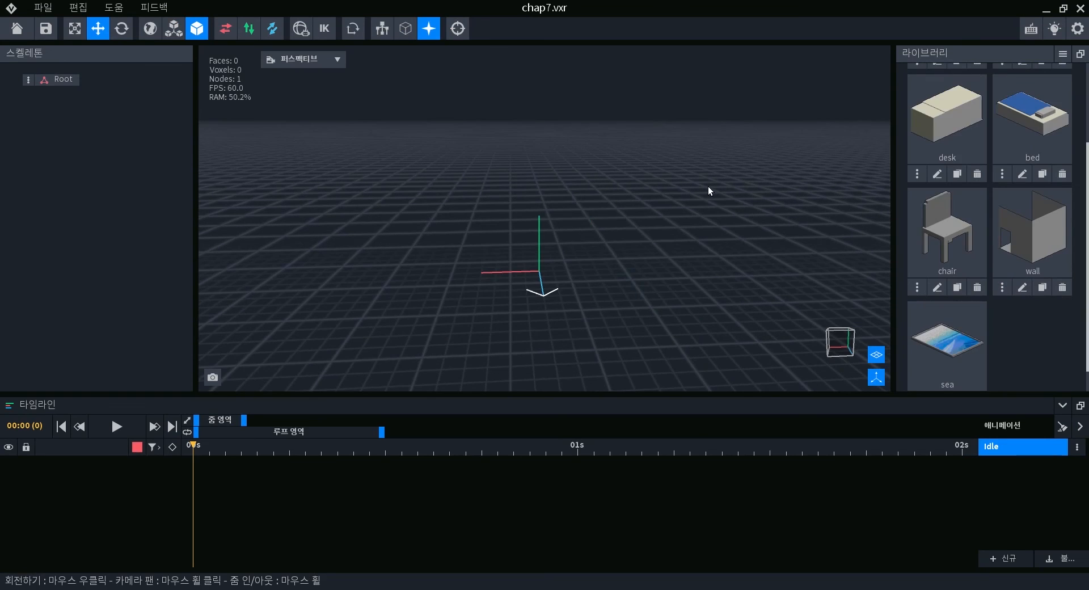
# Add a new node named "controller" under the skeleton's Root
pyautogui.moveTo(708, 186); pyautogui.dragTo(721, 196, button='right')
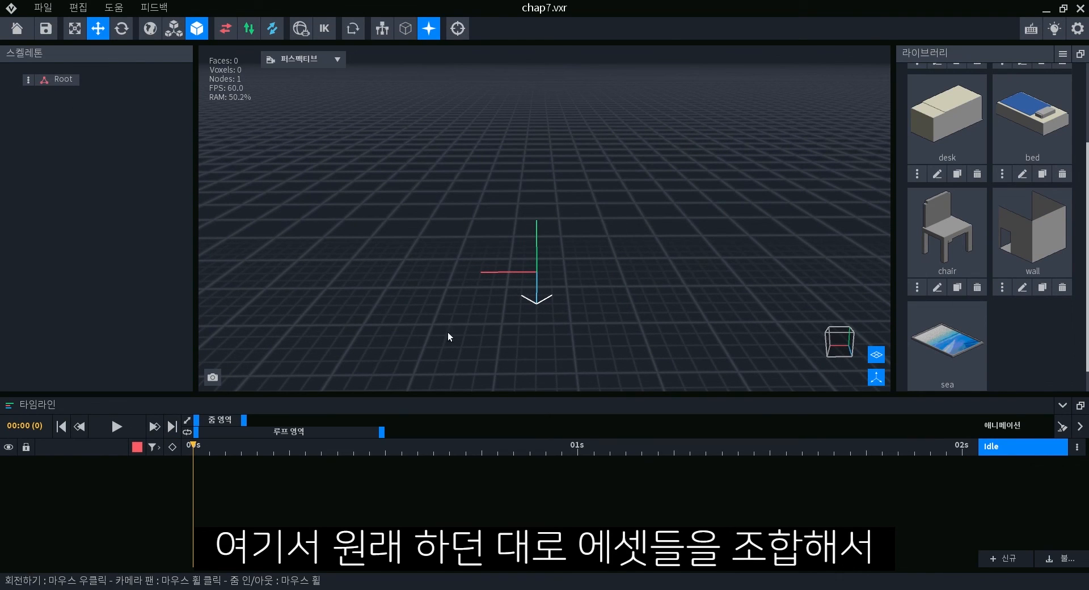
pyautogui.click(31, 83)
pyautogui.click(100, 98)
pyautogui.write('cont')
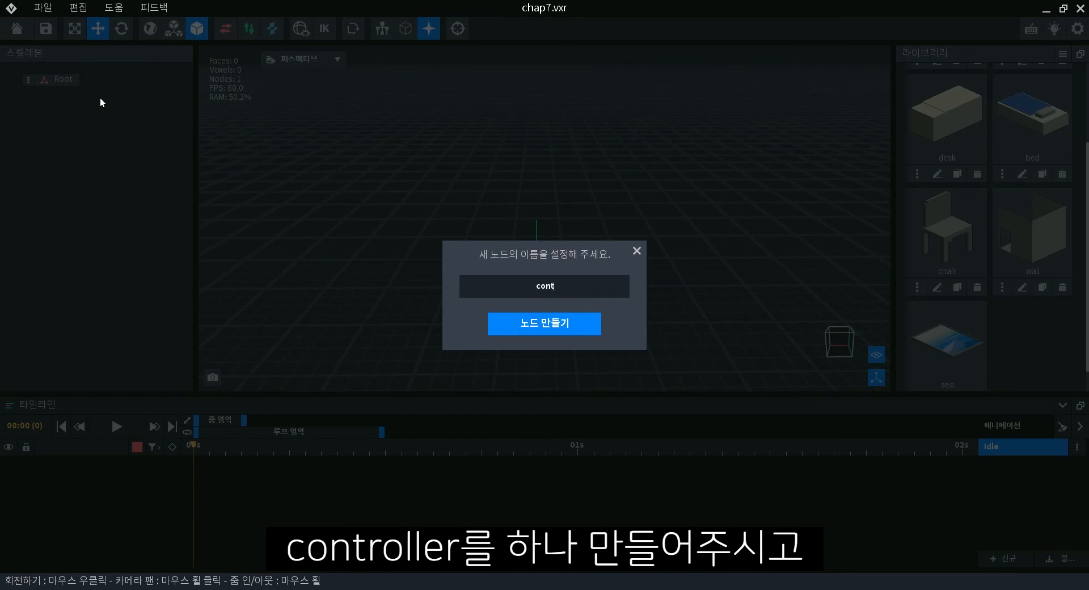
pyautogui.write('roller')
pyautogui.press('Return')
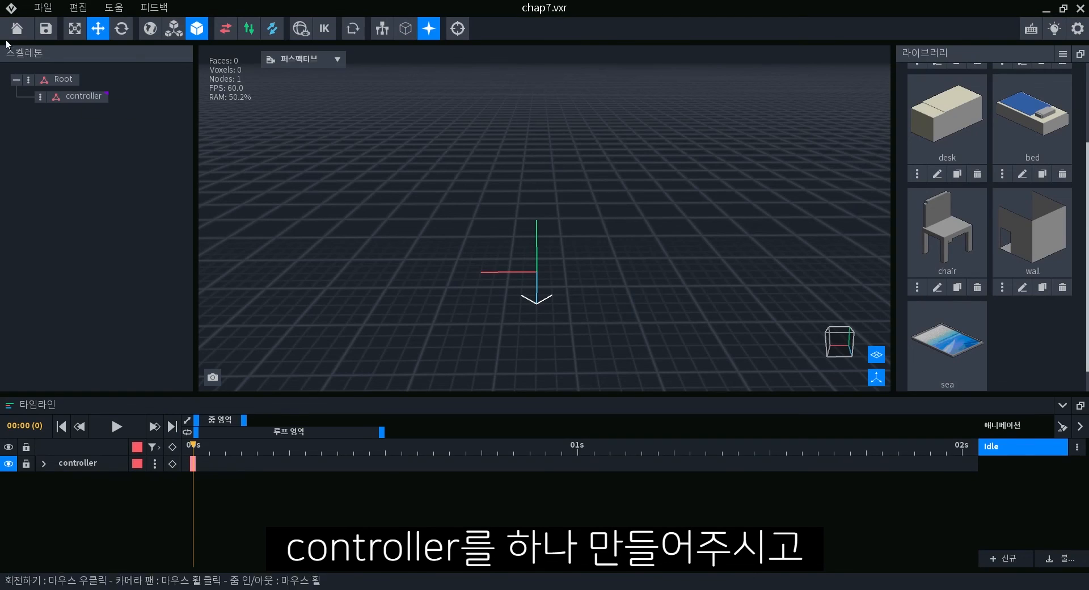
# Add a child node named "room" under the controller node
pyautogui.click(41, 96)
pyautogui.click(126, 137)
pyautogui.write('room')
pyautogui.press('Return')
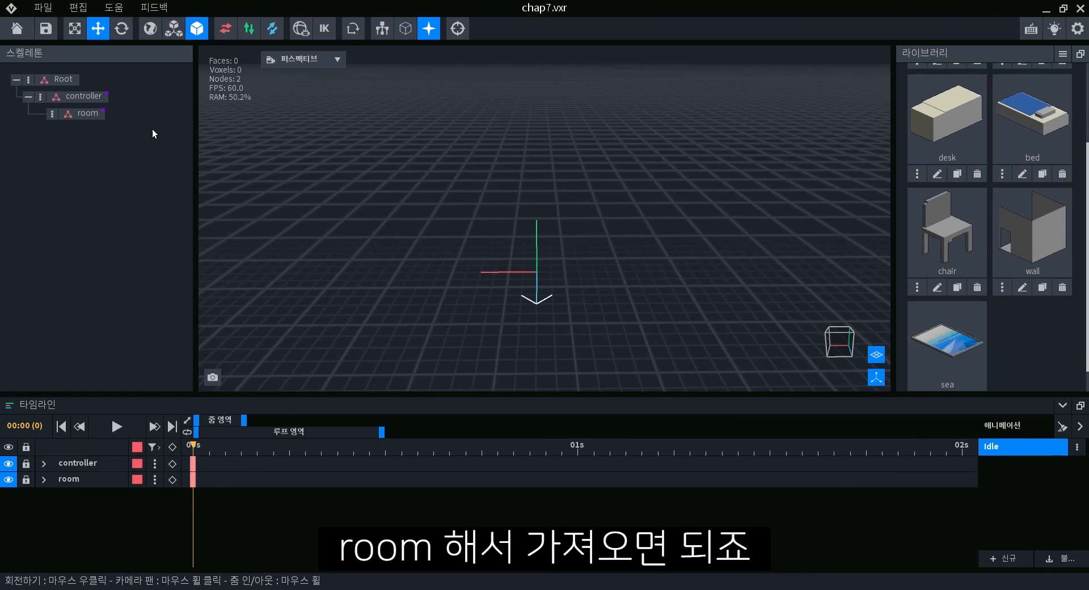
# Attach the library's wall model to the room node, focus the view on it and select the placed wall
pyautogui.moveTo(1015, 258); pyautogui.dragTo(91, 116)
pyautogui.moveTo(680, 329); pyautogui.dragTo(666, 326, button='right')
pyautogui.scroll(-6, 665, 326)
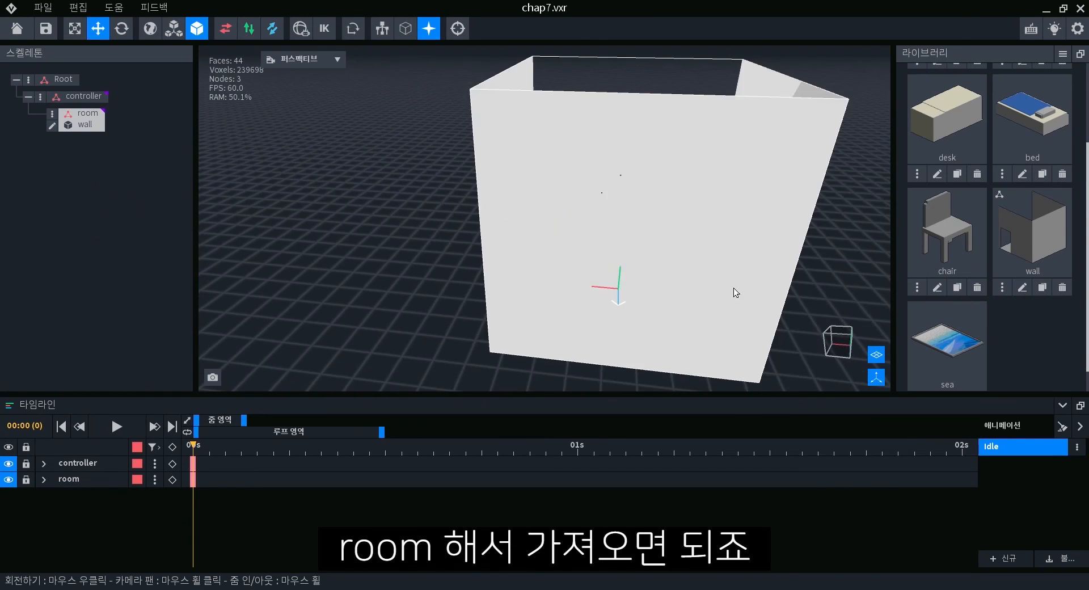
pyautogui.moveTo(760, 256); pyautogui.dragTo(661, 277, button='right')
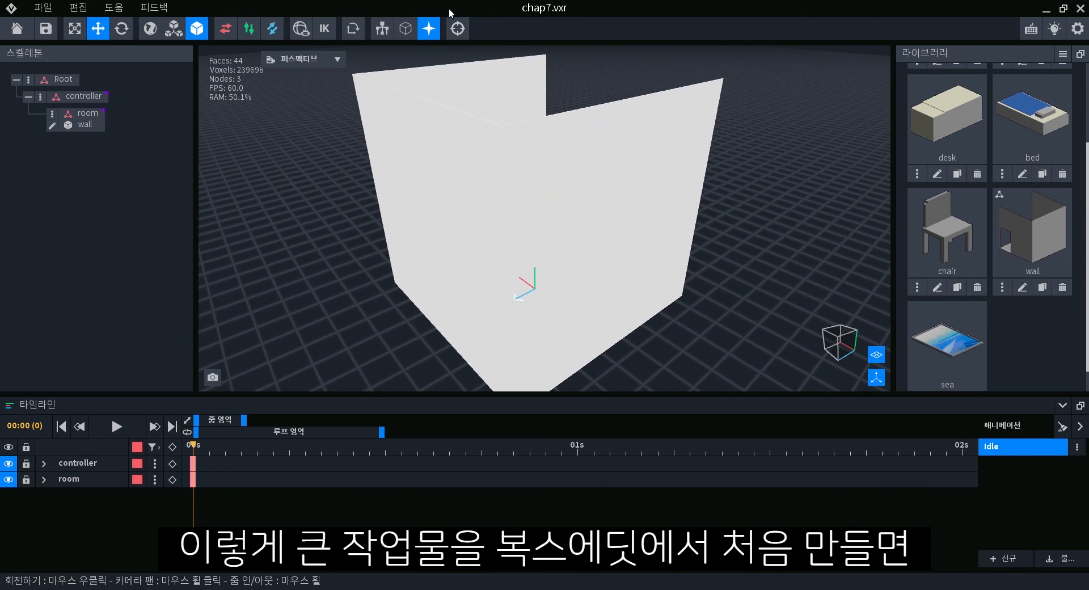
pyautogui.click(458, 29)
pyautogui.moveTo(586, 260); pyautogui.dragTo(583, 305, button='right')
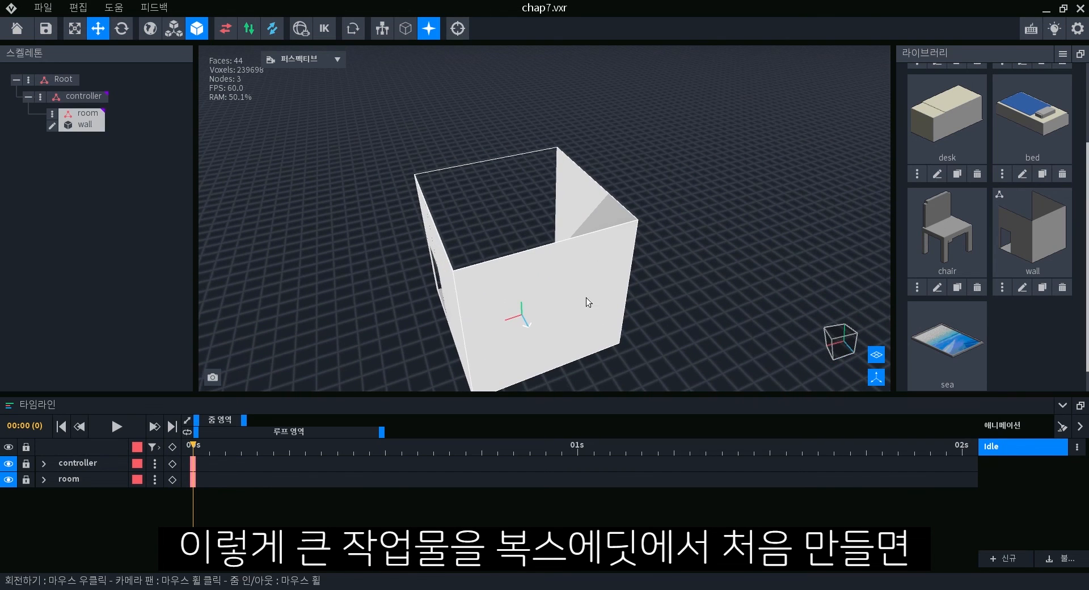
pyautogui.click(591, 290)
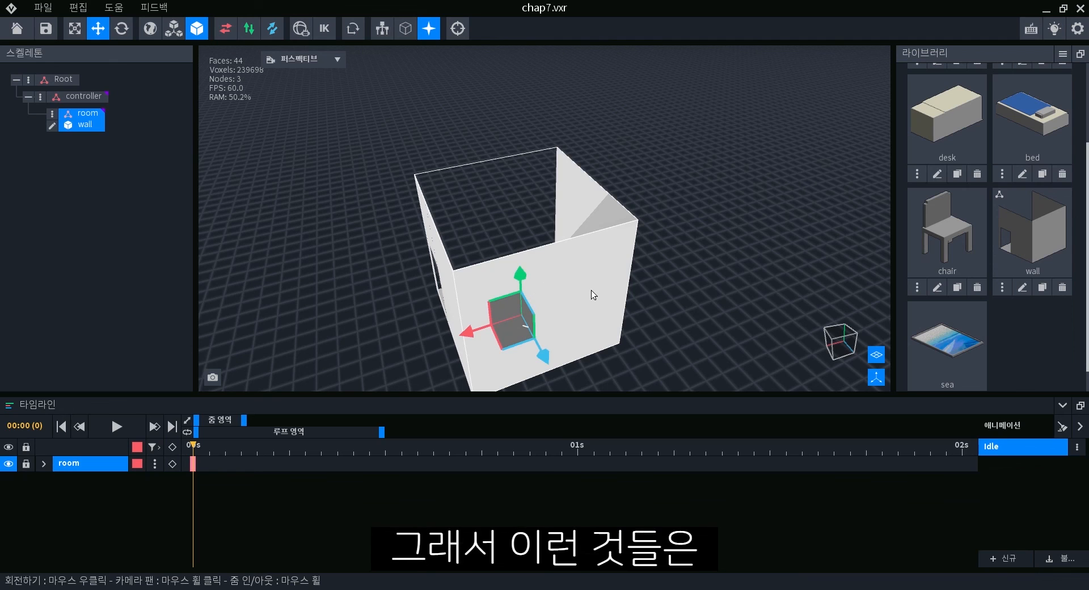
pyautogui.moveTo(538, 291); pyautogui.dragTo(680, 204, button='right')
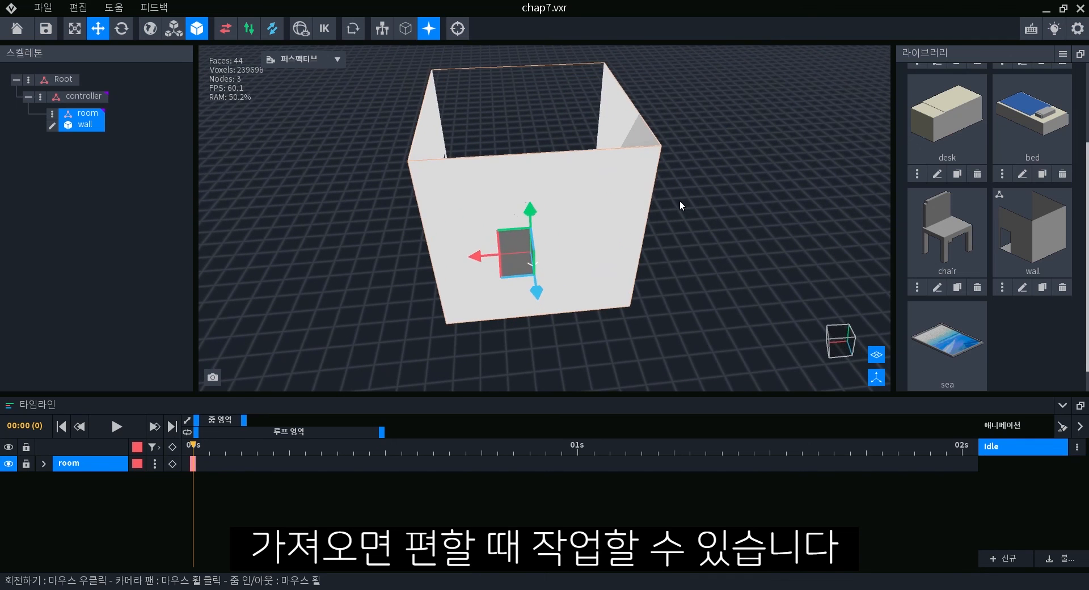